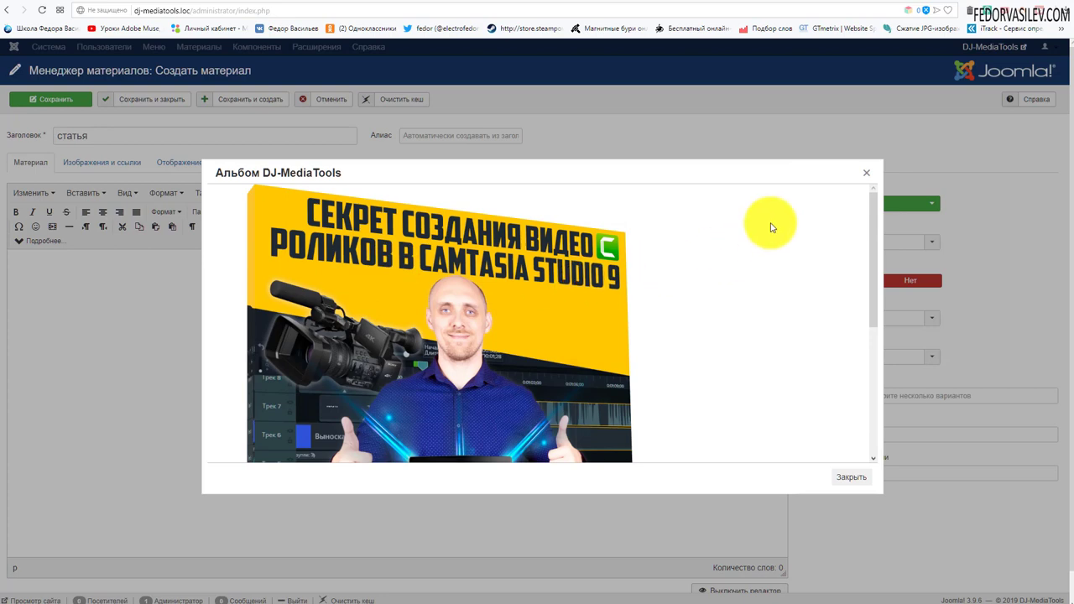
# - Insert the cover of the DJ-MediaTools album "1 альбоам" into the article "статья" and save the article
pyautogui.click(868, 174)
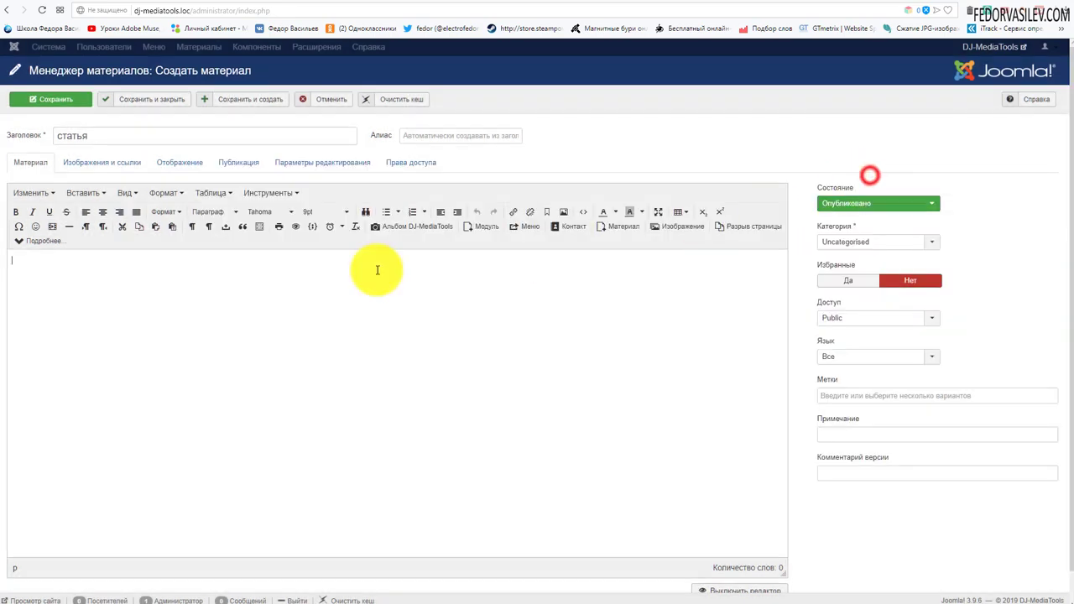
pyautogui.click(384, 231)
pyautogui.click(400, 285)
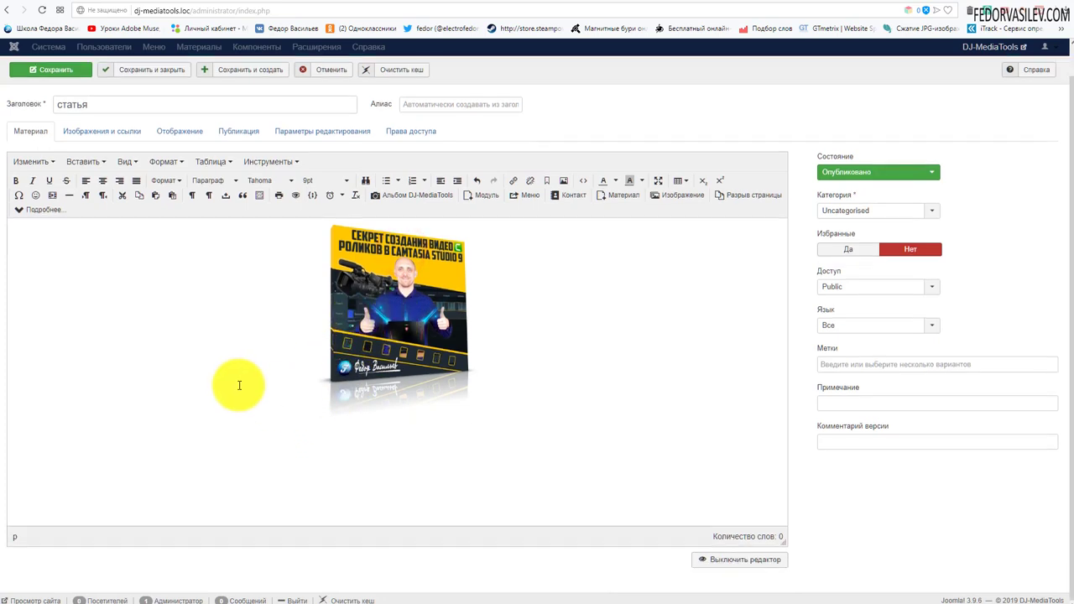
pyautogui.click(240, 383)
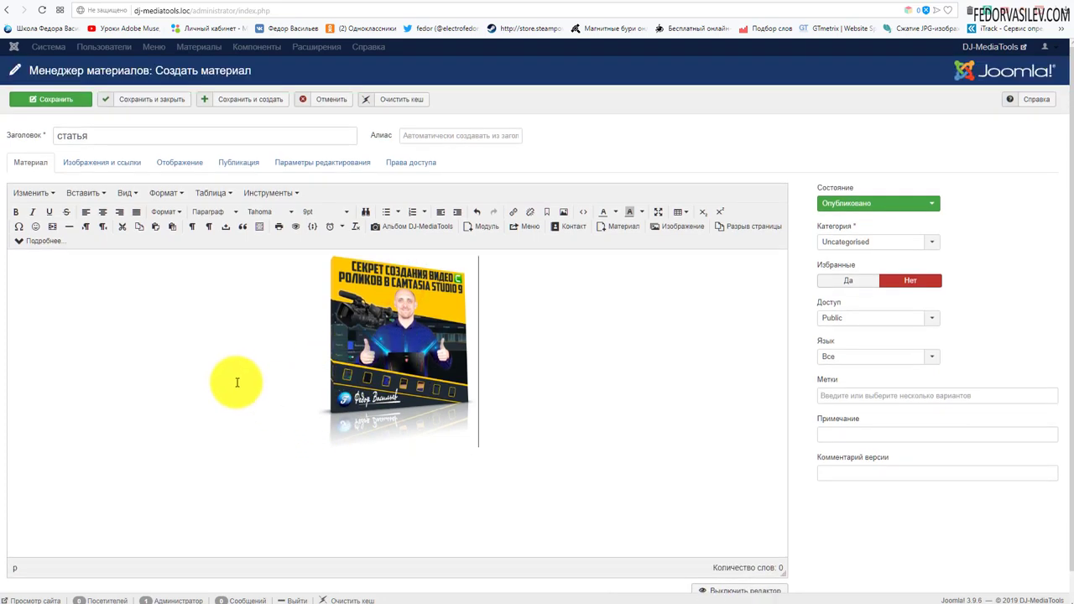
pyautogui.click(46, 99)
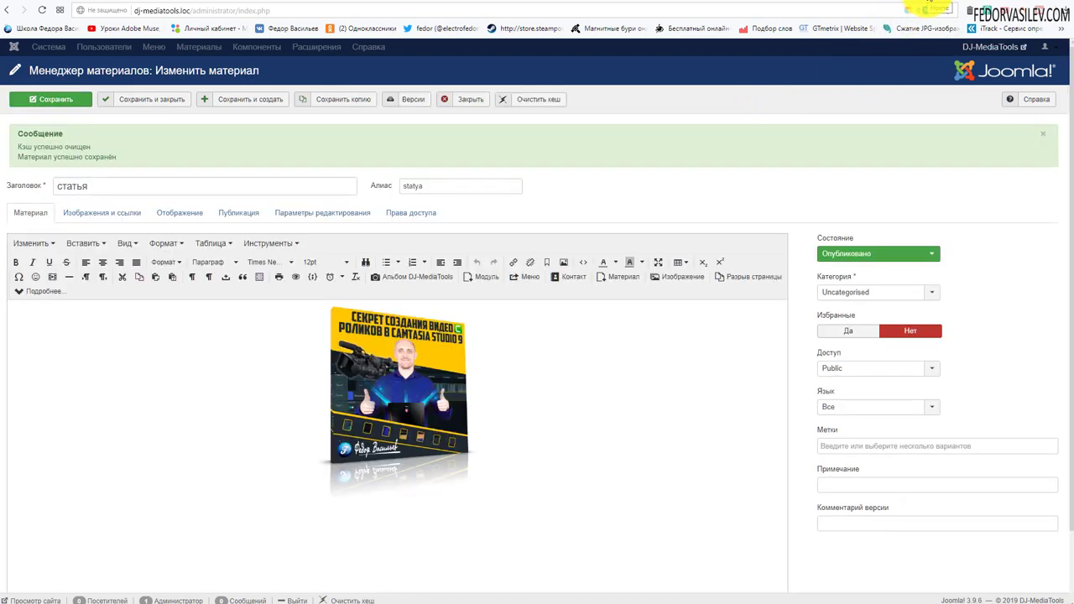
# - Check the site's home page for the article, close its editor and mark "статья" as featured
pyautogui.click(990, 47)
pyautogui.click(42, 11)
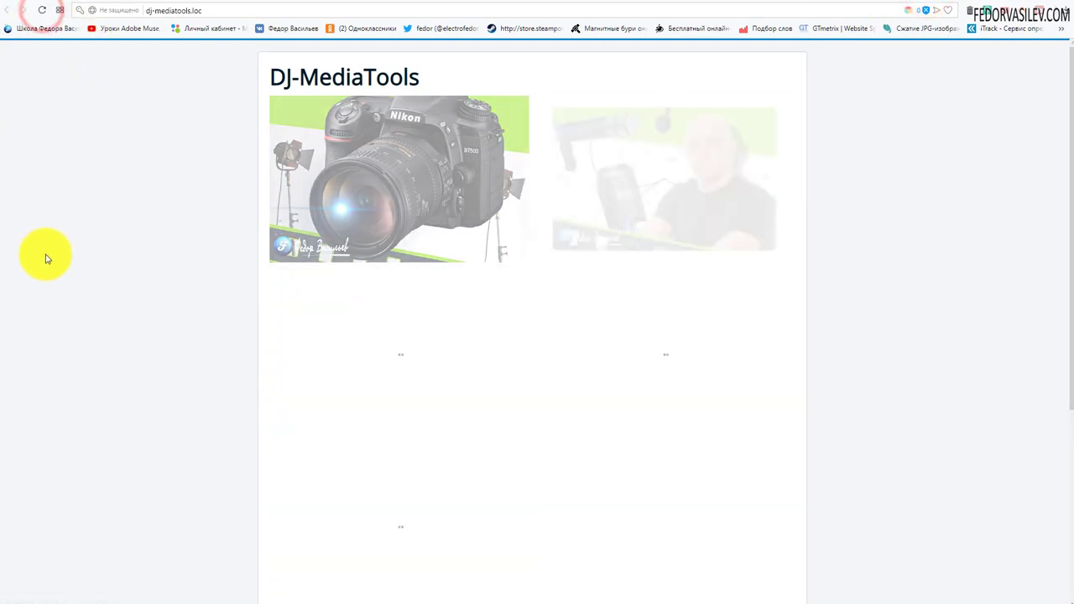
pyautogui.scroll(-4, 84, 243)
pyautogui.scroll(3, 84, 243)
pyautogui.hotkey('ctrl', 'Tab')
pyautogui.click(462, 99)
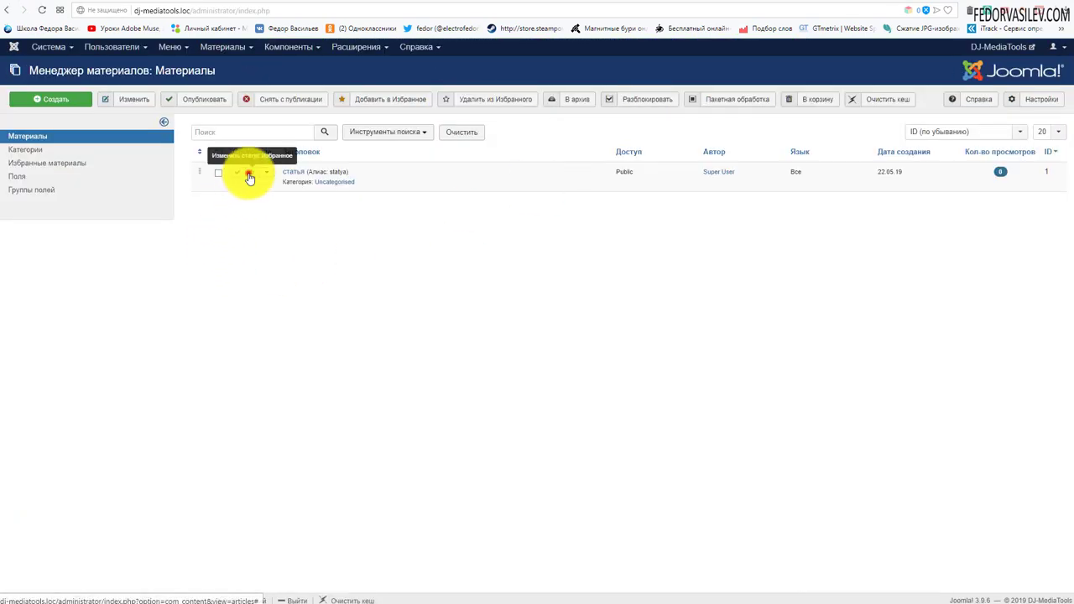
pyautogui.click(251, 172)
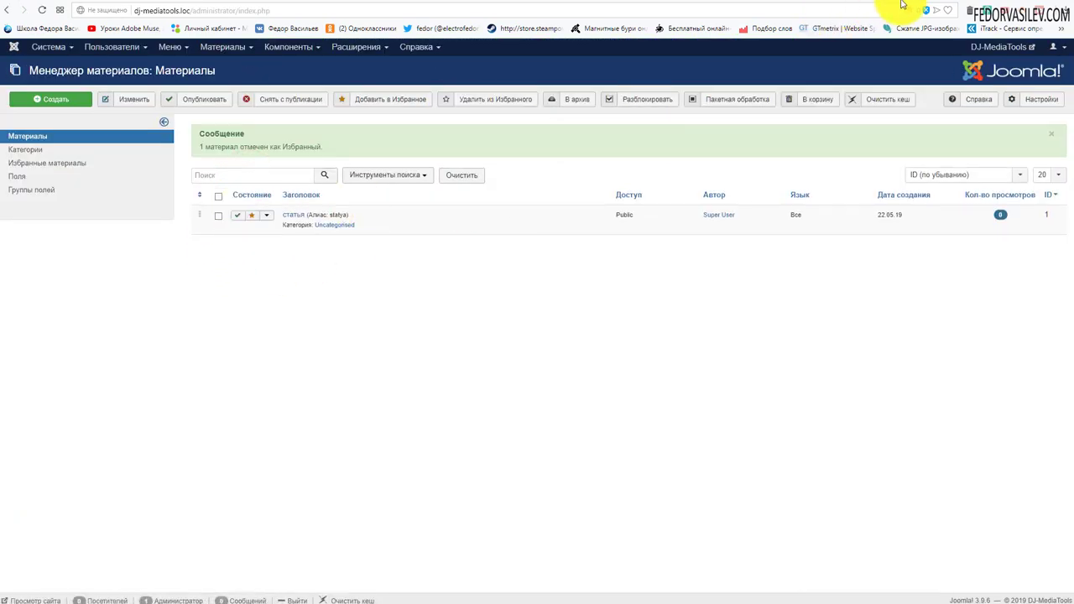
# - Reload the site's home page and open the article "статья" on its own page
pyautogui.click(913, 4)
pyautogui.click(42, 10)
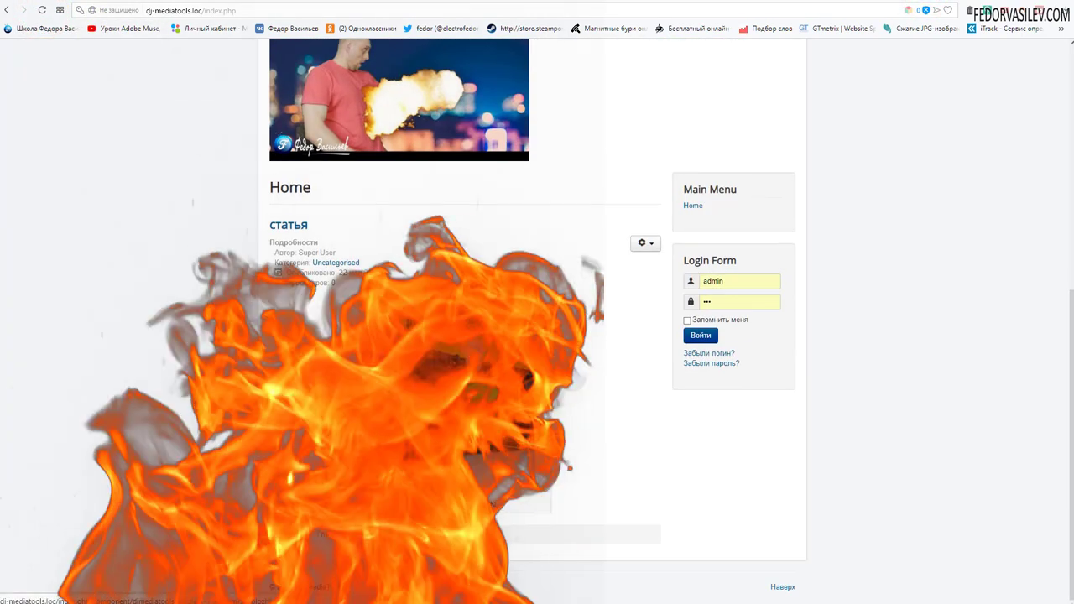
pyautogui.tripleClick(270, 226)
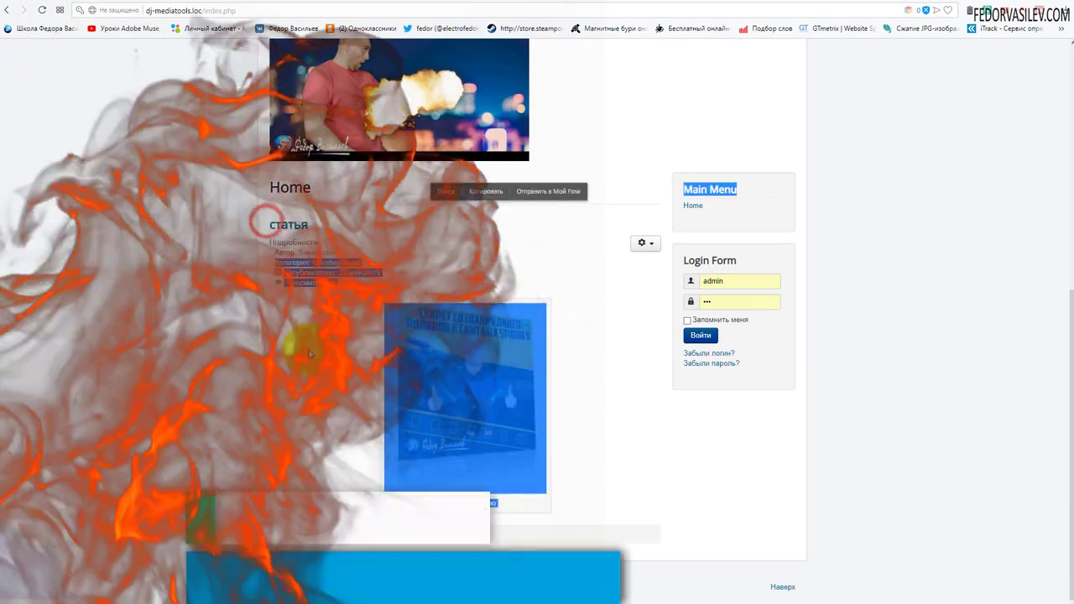
pyautogui.click(308, 350)
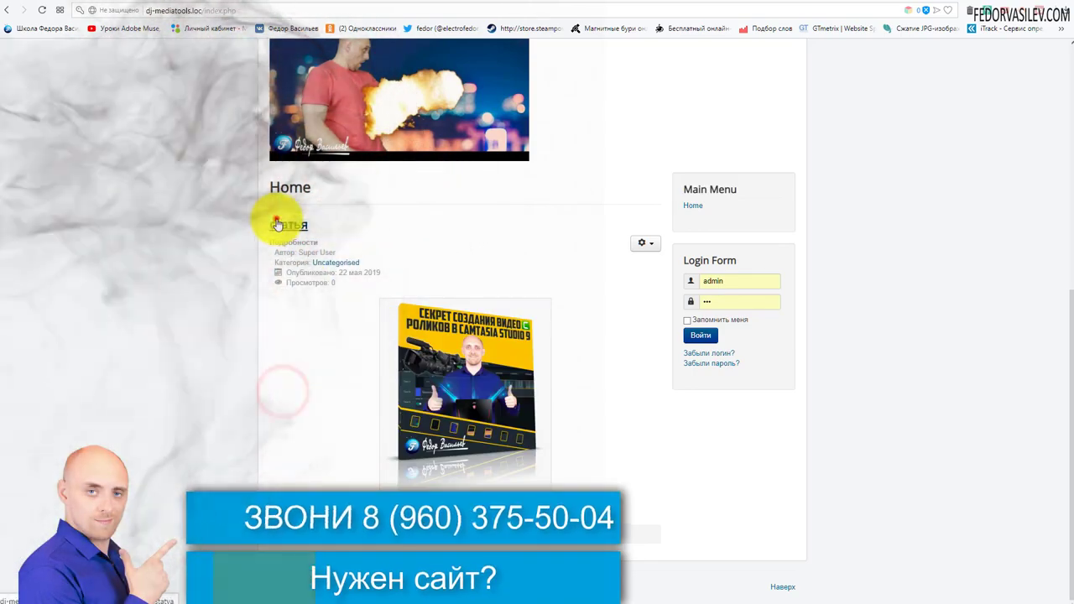
pyautogui.click(277, 223)
pyautogui.scroll(-5, 408, 271)
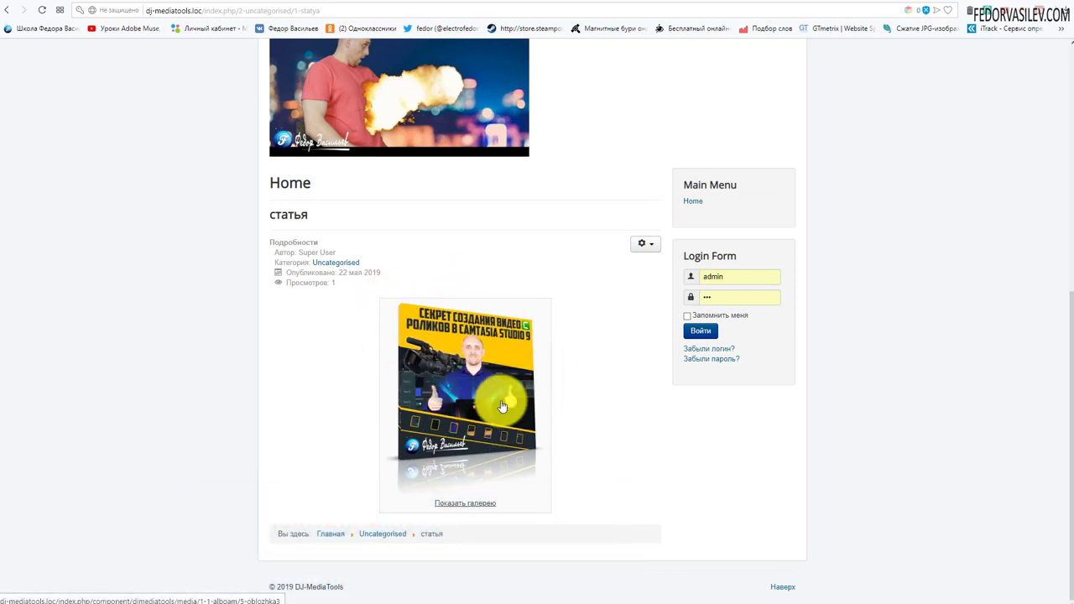
# - Open the album gallery from the cover image in the article, browse through to "обложка4" and close the gallery
pyautogui.click(456, 383)
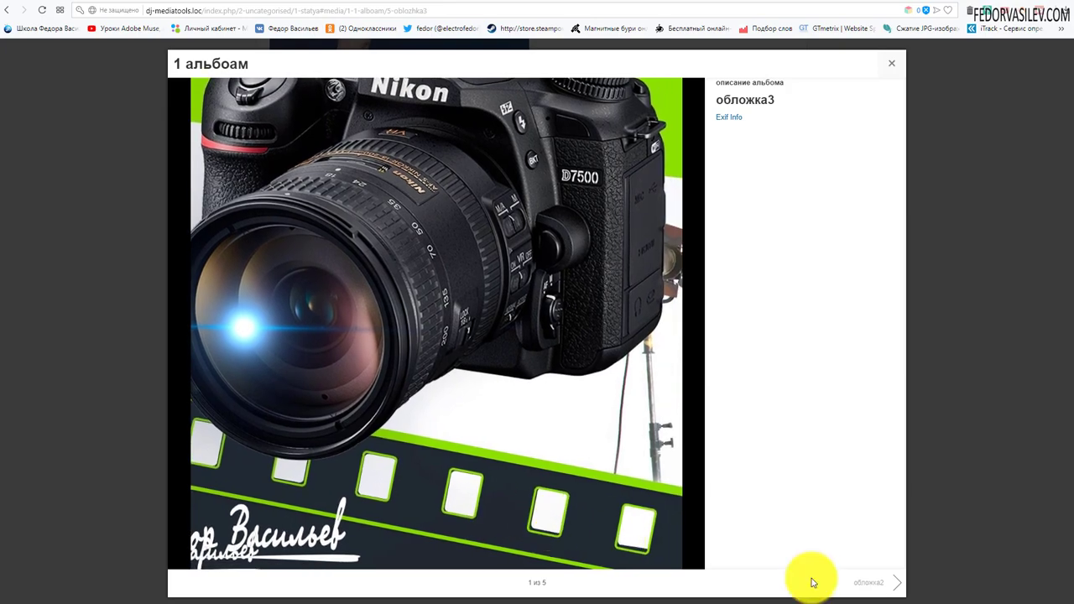
pyautogui.click(893, 583)
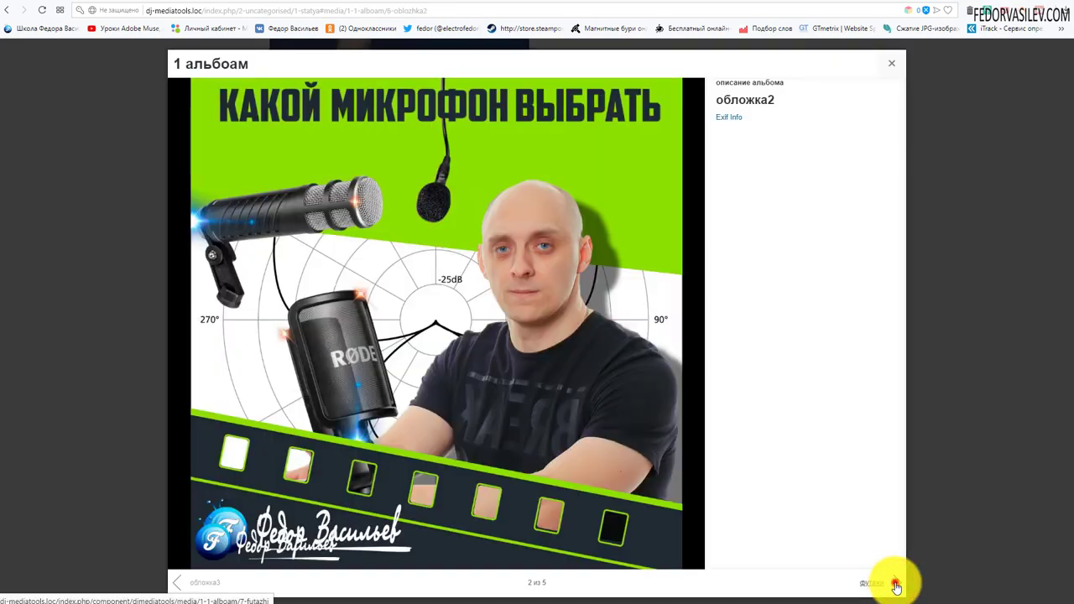
pyautogui.click(896, 585)
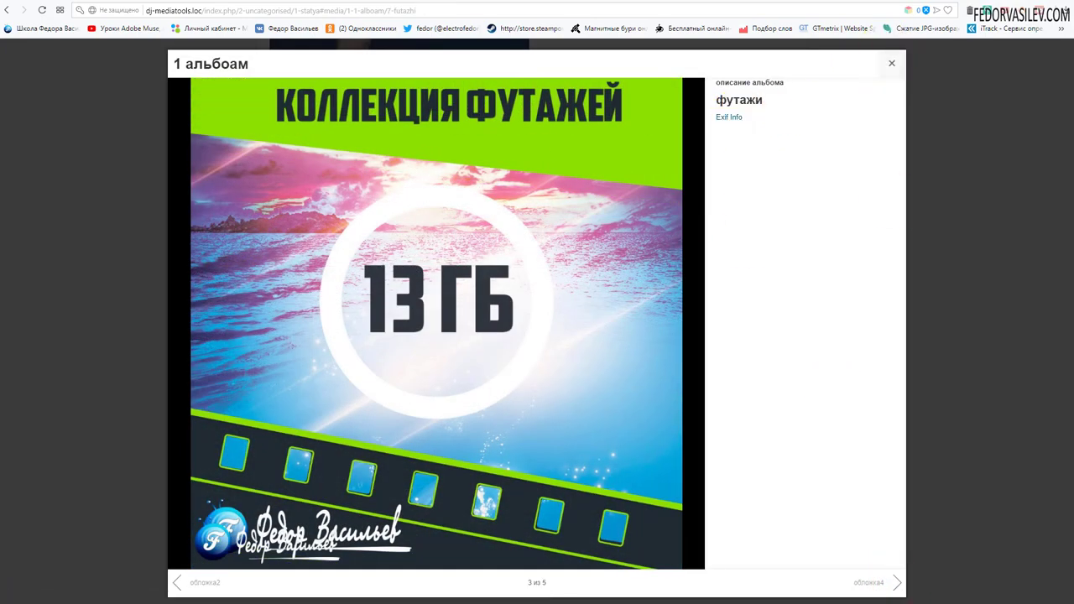
pyautogui.click(894, 583)
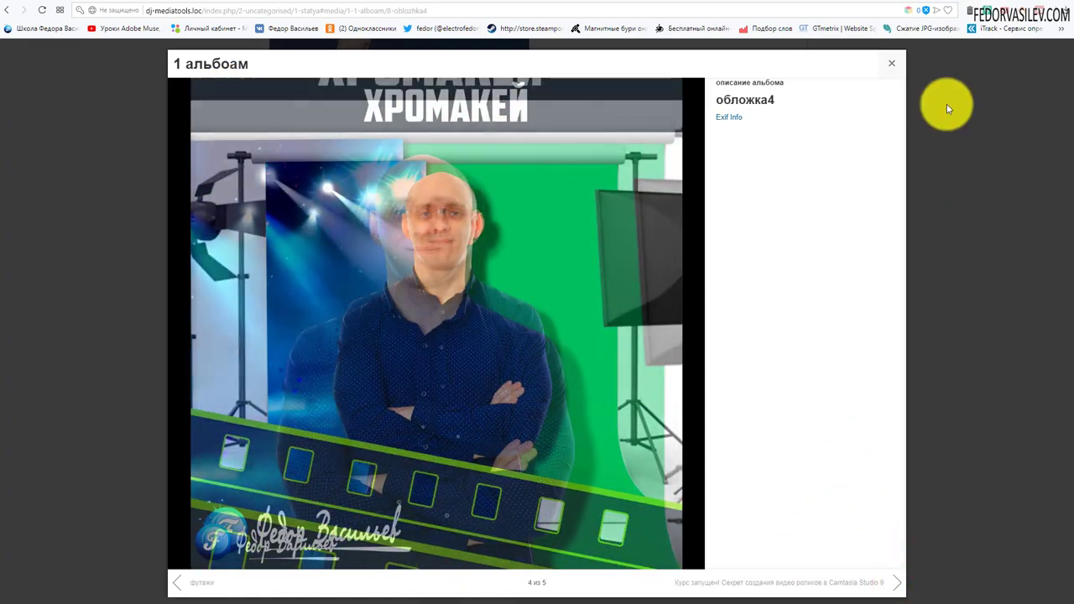
pyautogui.click(891, 64)
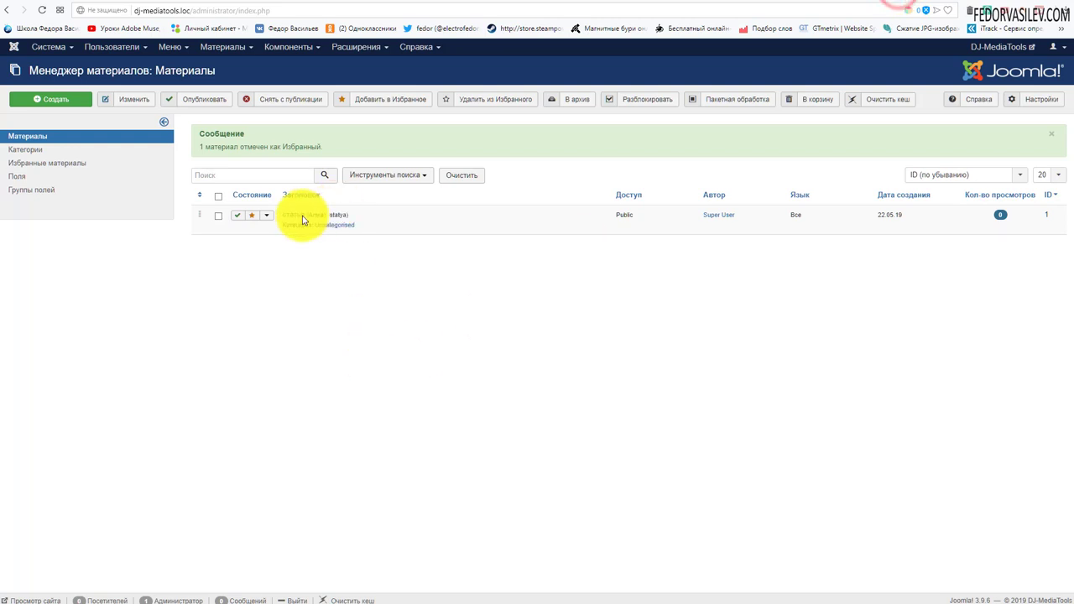
# - Replace the cover image in the article "статья" with the full album "1 альбоам" and save the article
pyautogui.click(300, 216)
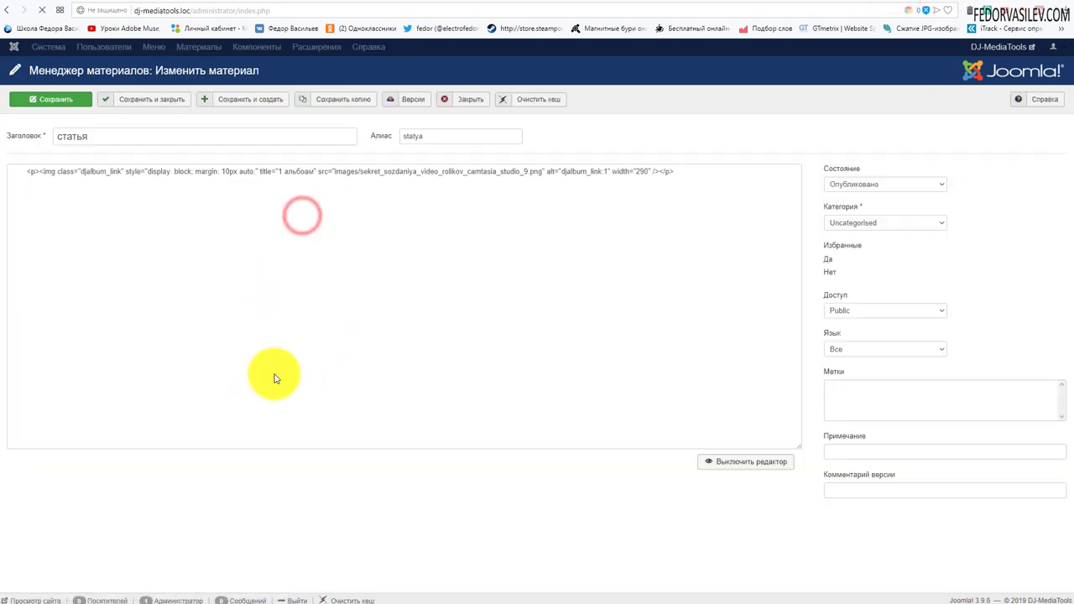
pyautogui.click(382, 372)
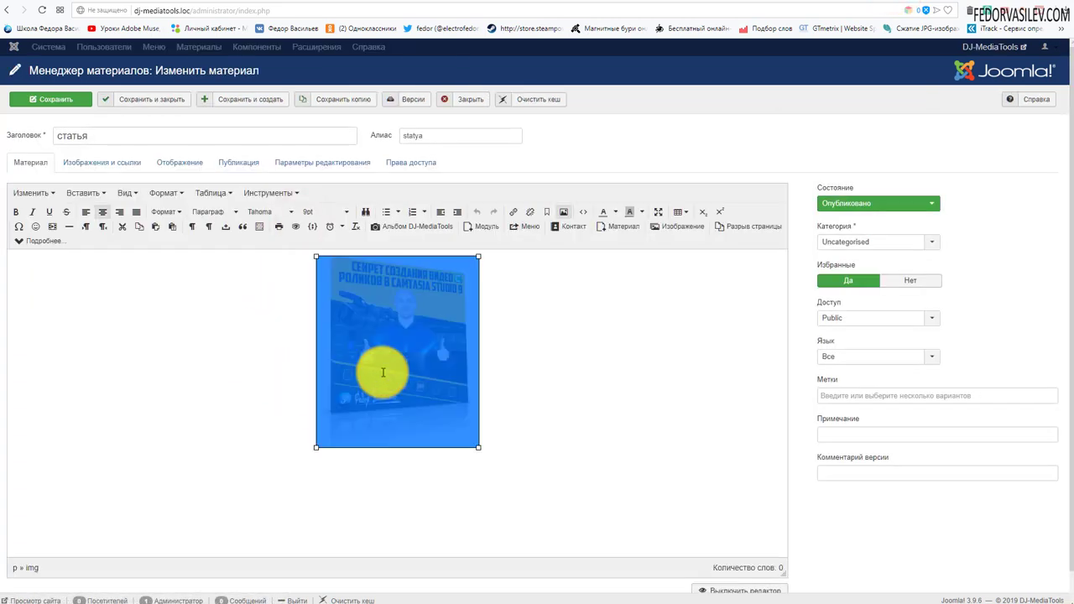
pyautogui.press('Delete')
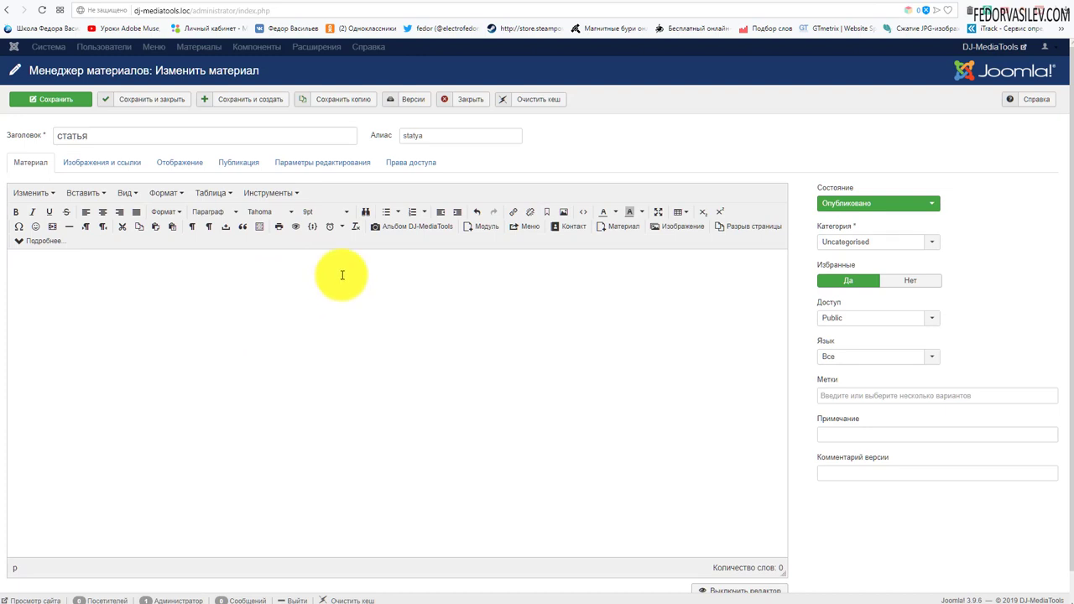
pyautogui.click(392, 234)
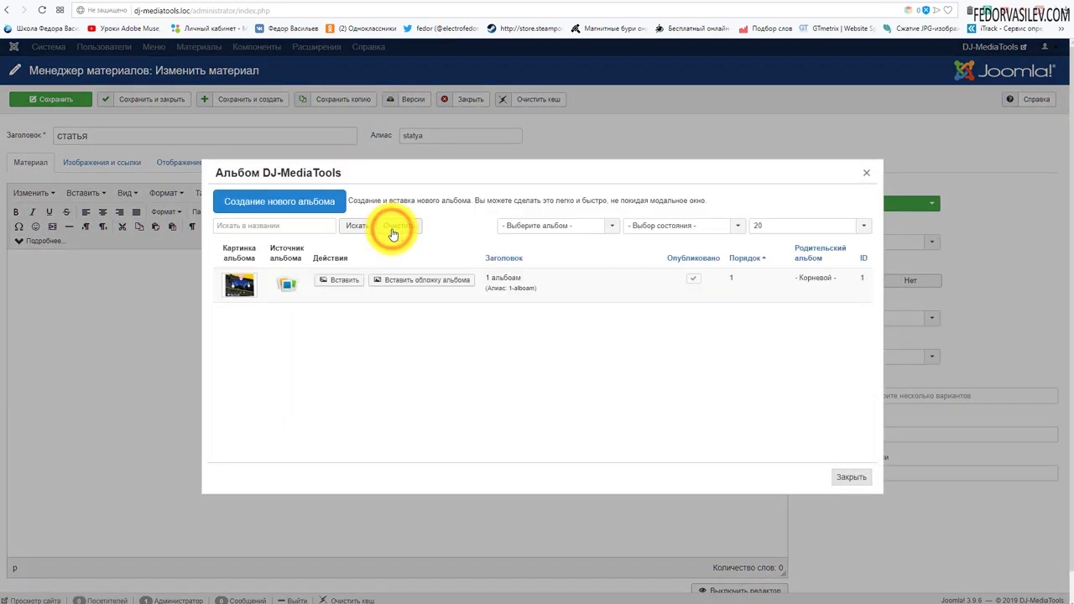
pyautogui.click(340, 282)
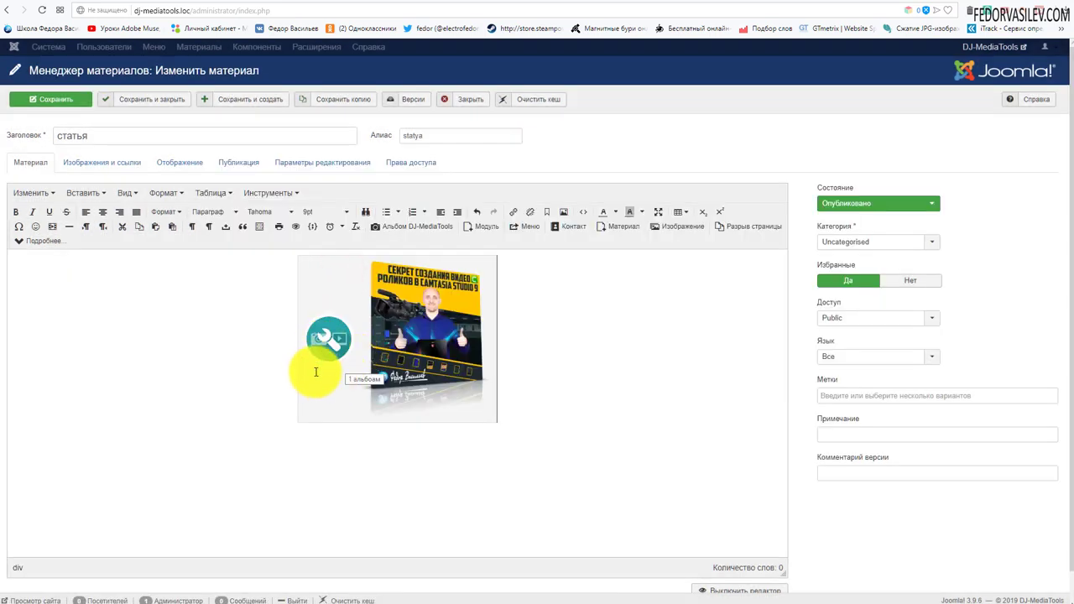
pyautogui.click(57, 100)
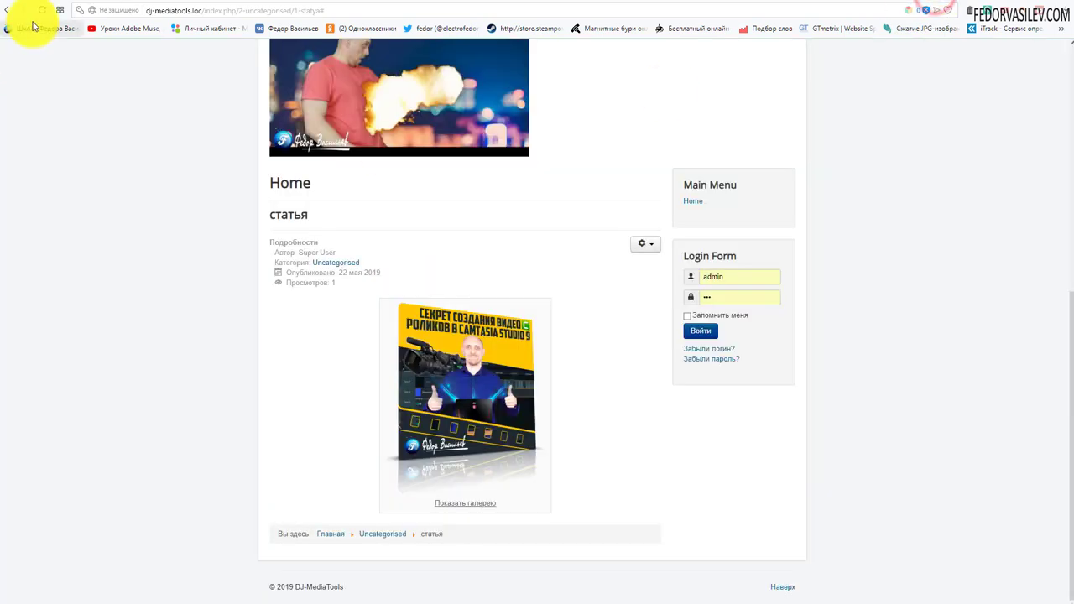
# - Reload the article page on the site and browse the slides of the embedded album slideshow
pyautogui.click(41, 11)
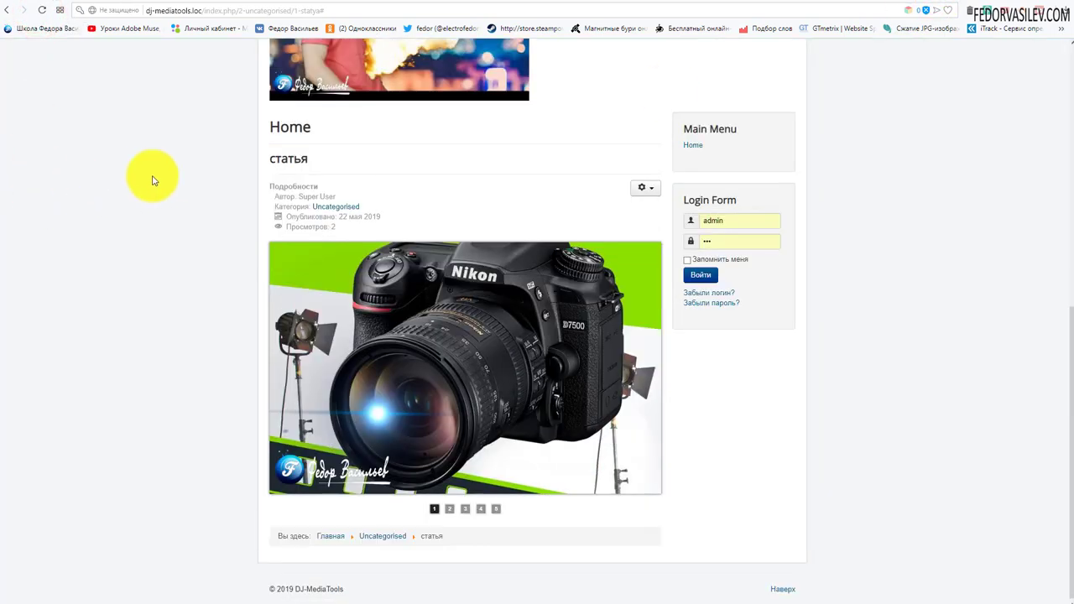
pyautogui.moveTo(627, 308)
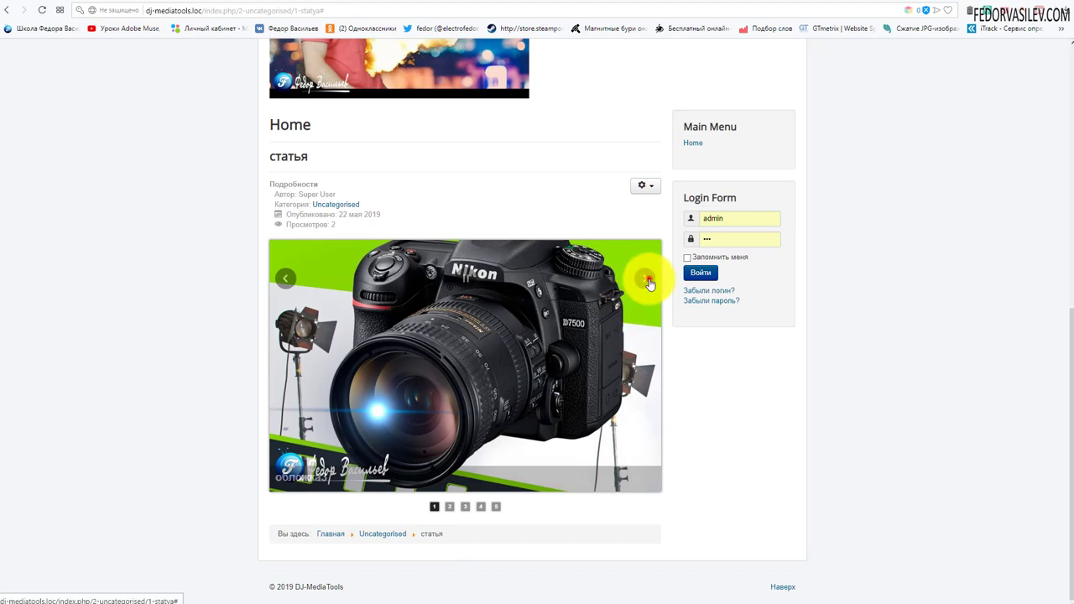
pyautogui.click(648, 281)
pyautogui.click(465, 507)
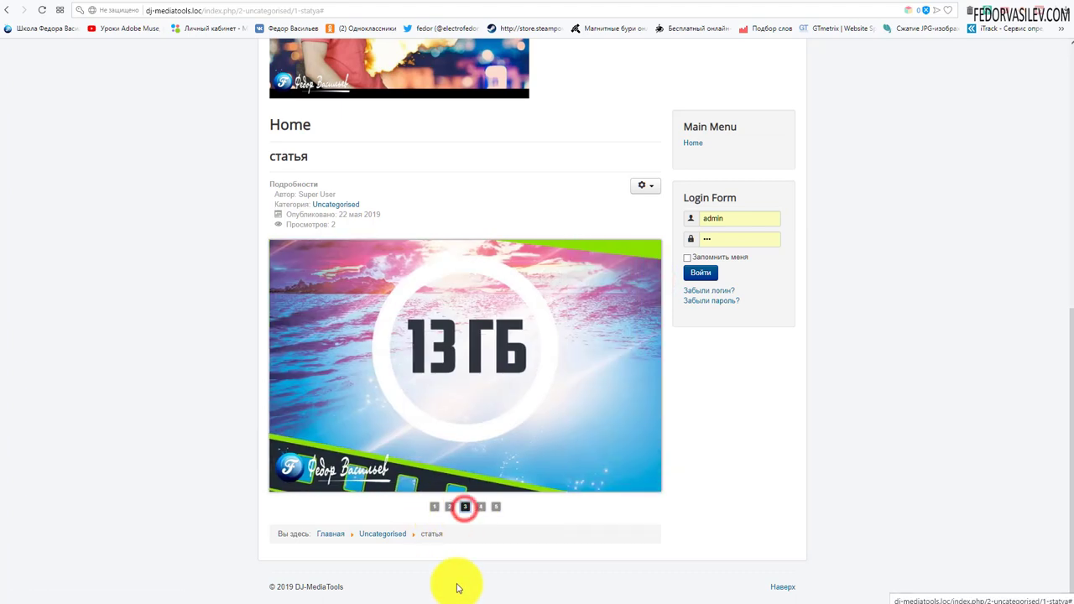
pyautogui.click(645, 278)
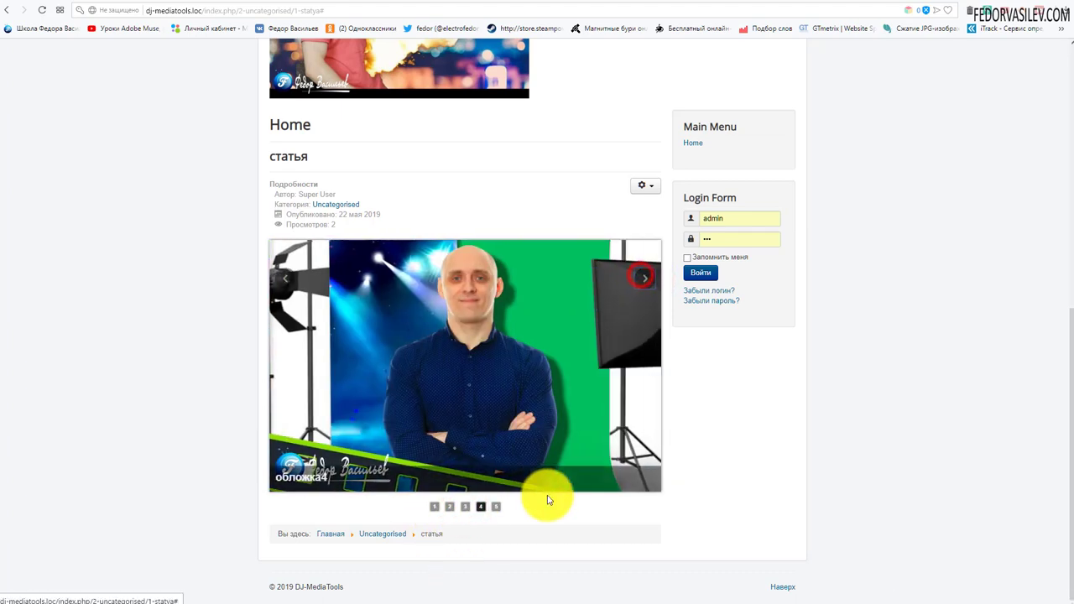
pyautogui.click(497, 507)
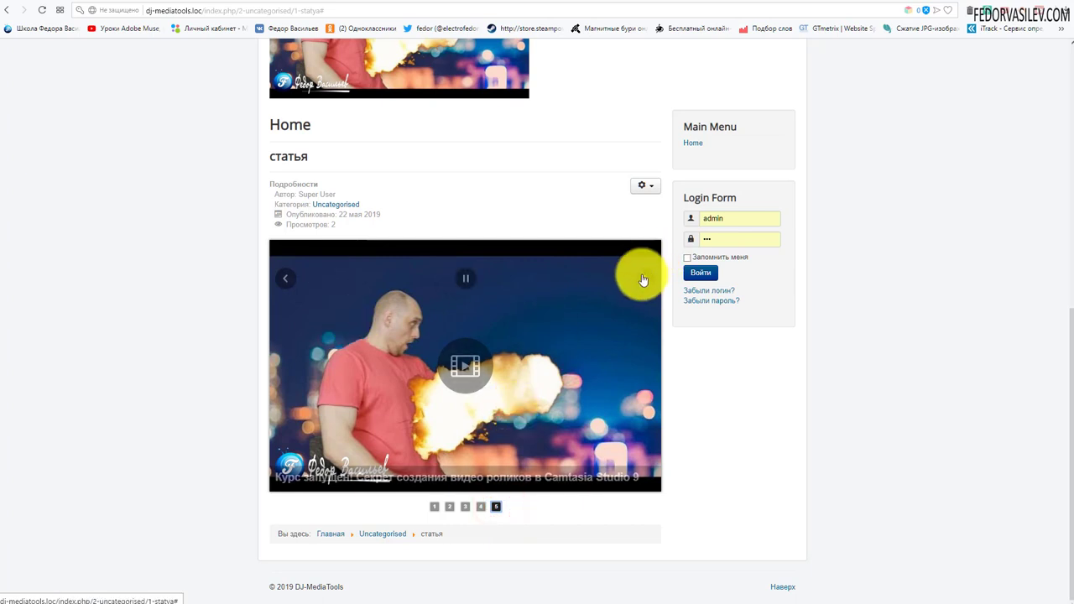
pyautogui.click(644, 279)
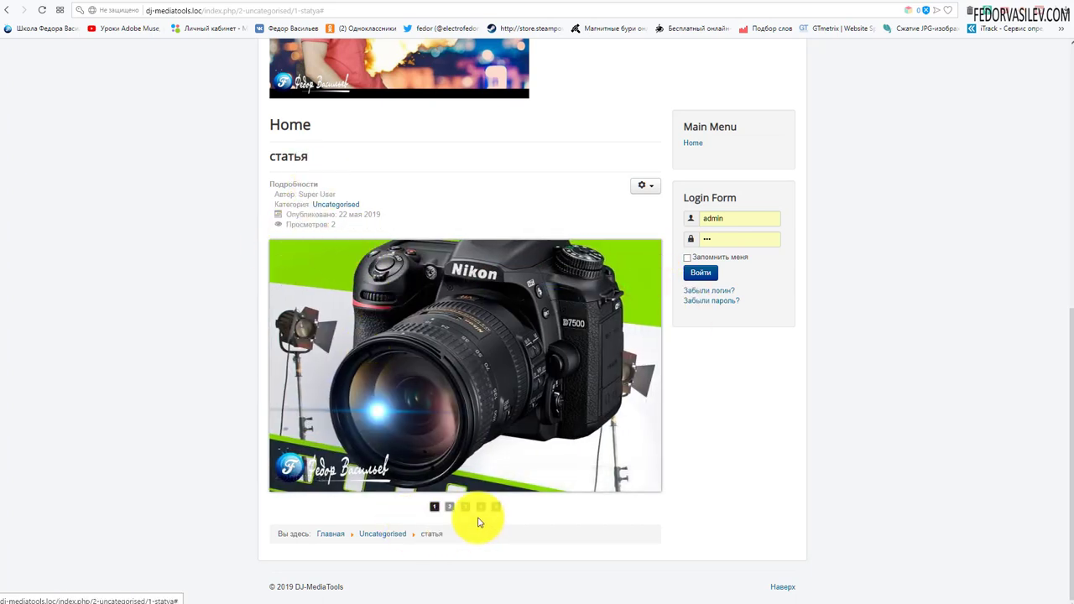
pyautogui.click(450, 506)
# - Open the site's home page and look through the featured articles listed below the album module
pyautogui.scroll(3, 496, 369)
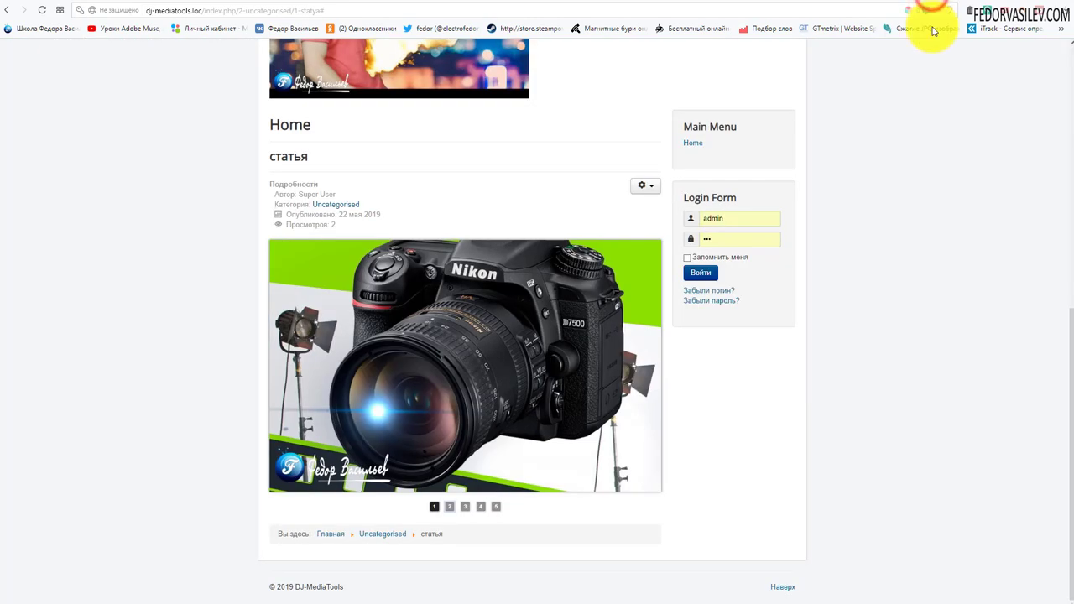
pyautogui.scroll(3, 797, 293)
pyautogui.moveTo(744, 353); pyautogui.dragTo(712, 353)
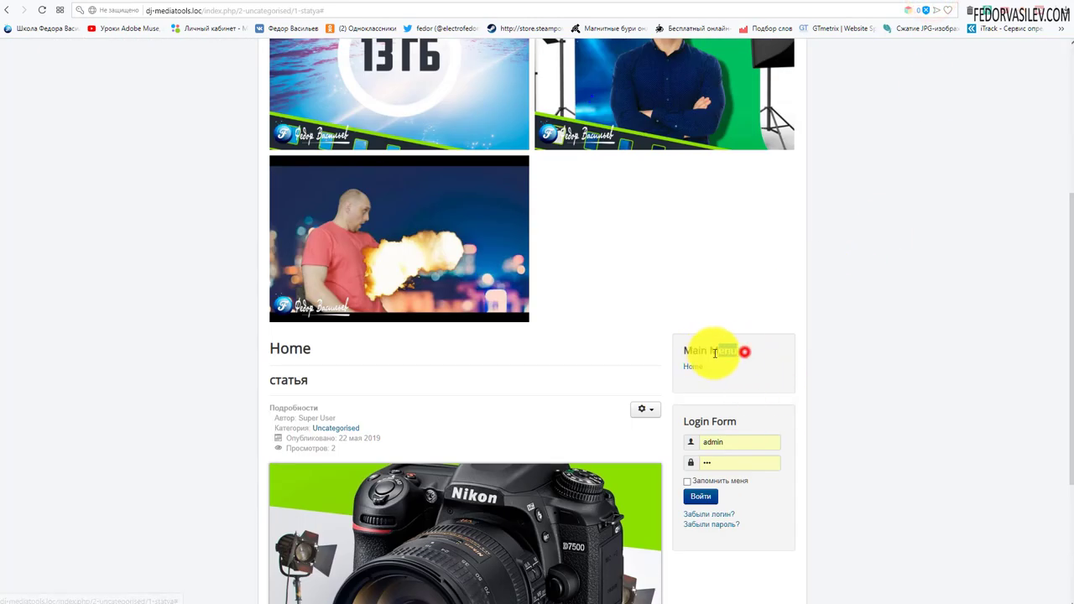
pyautogui.click(817, 229)
pyautogui.click(694, 366)
pyautogui.scroll(-3, 588, 353)
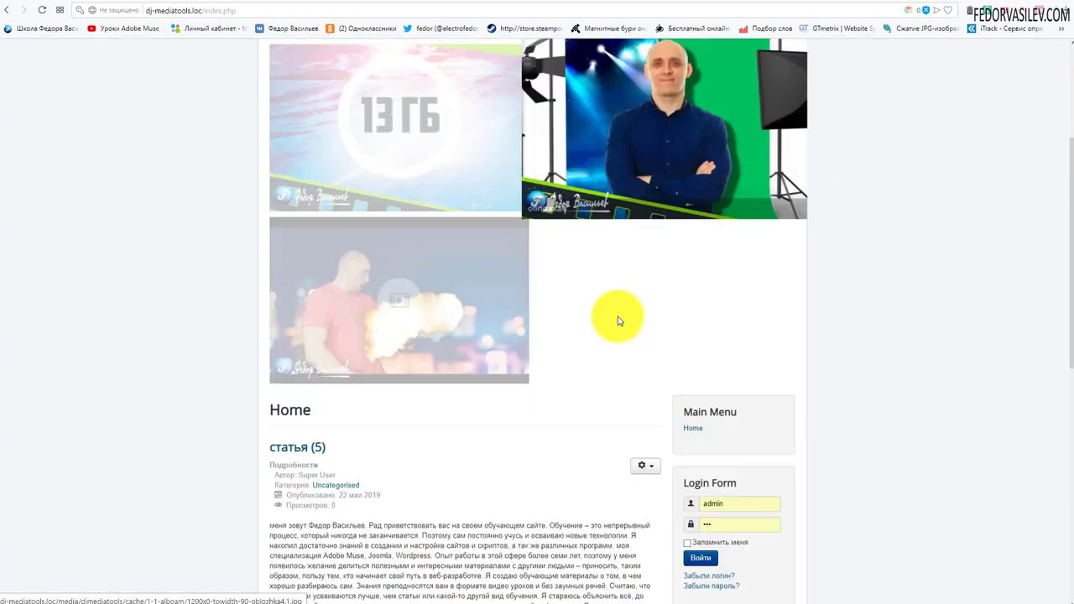
pyautogui.scroll(-1, 638, 319)
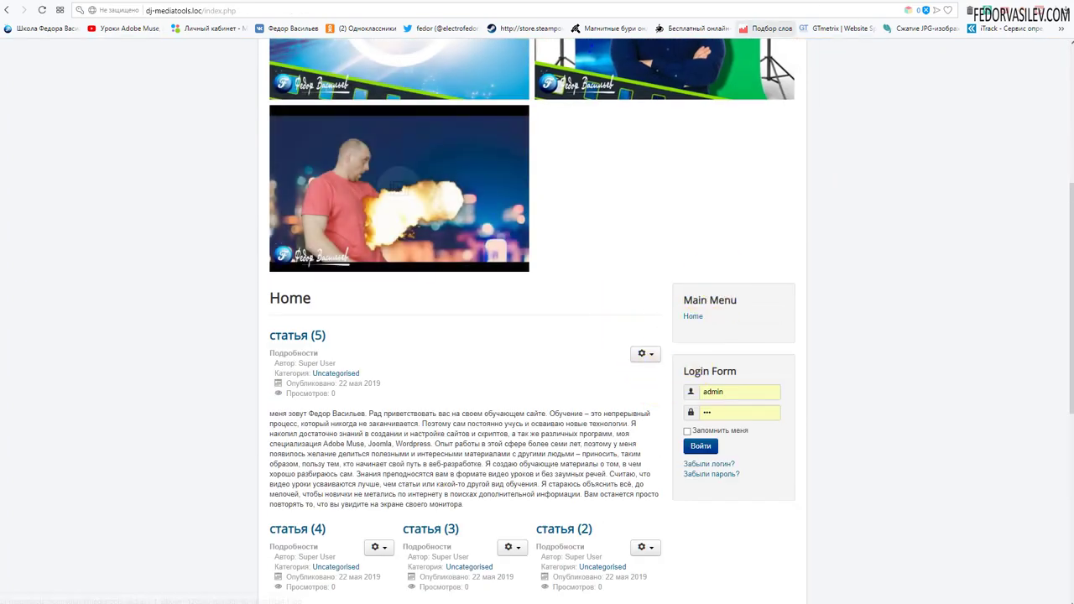
# - In the Joomla administrator, try out a new Main Menu item of type "Показ одного албома", view its album selection and cancel the item
pyautogui.click(885, 6)
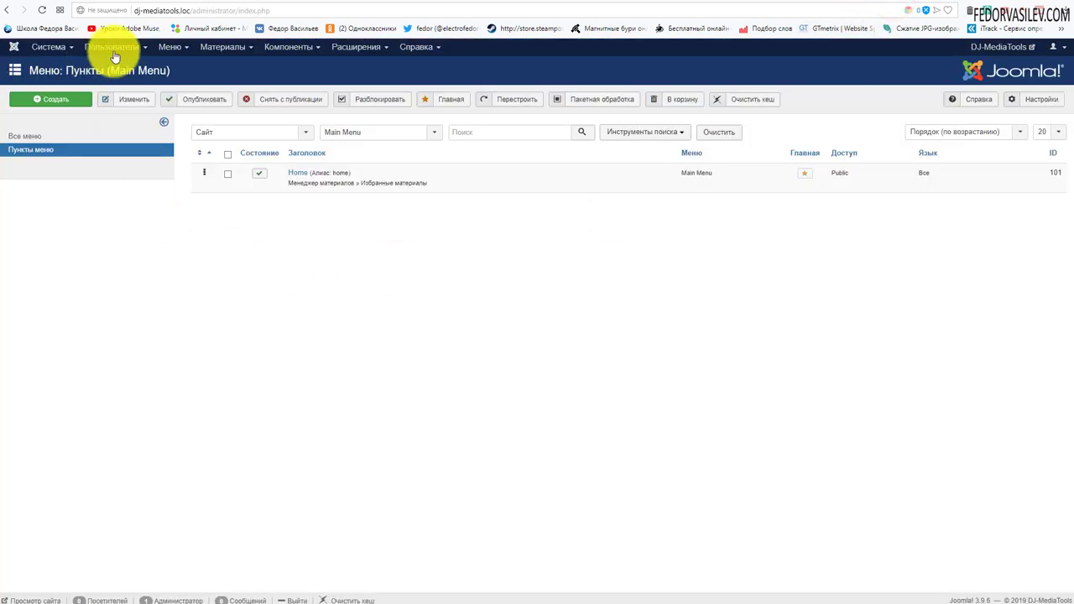
pyautogui.click(164, 47)
pyautogui.click(210, 279)
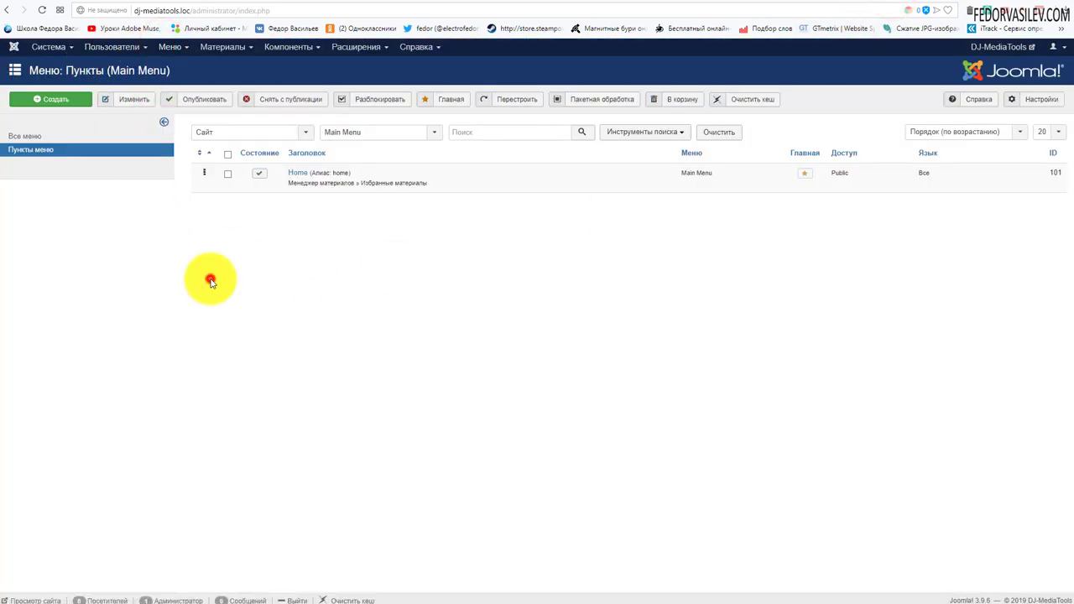
pyautogui.click(59, 101)
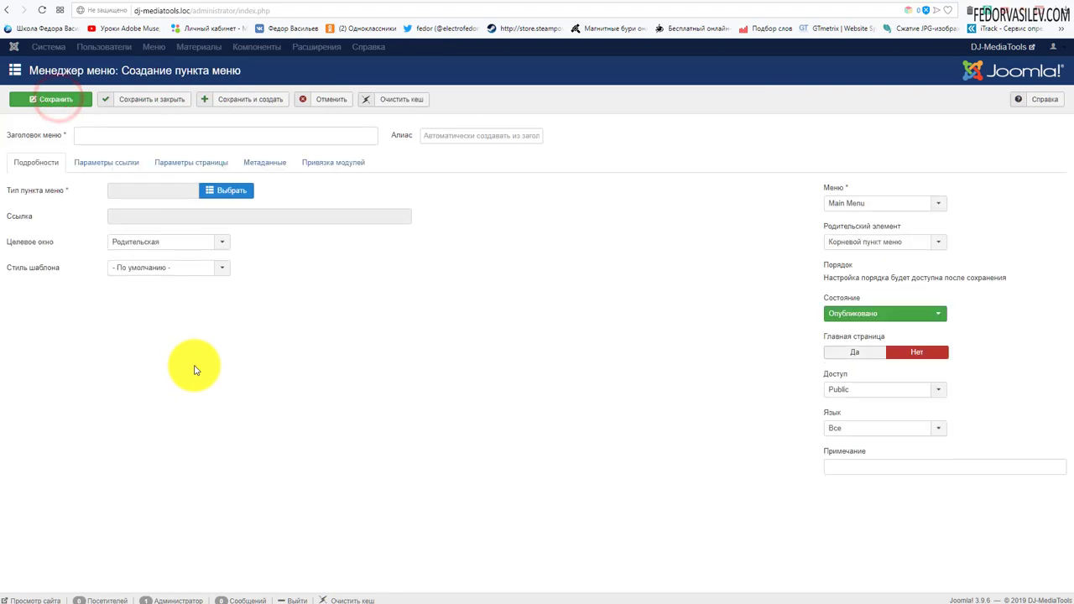
pyautogui.click(227, 195)
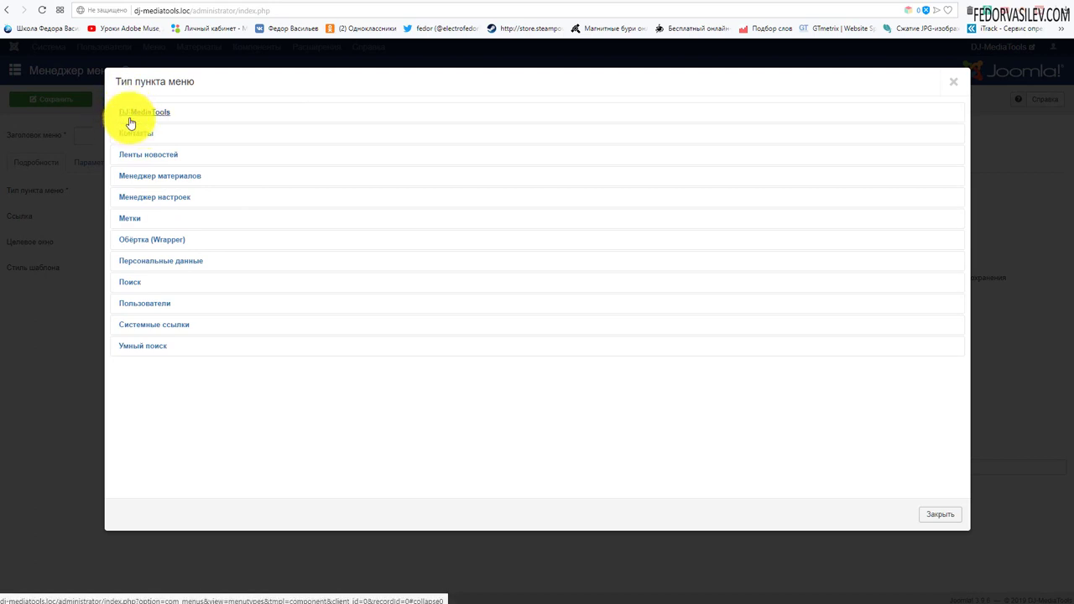
pyautogui.click(130, 124)
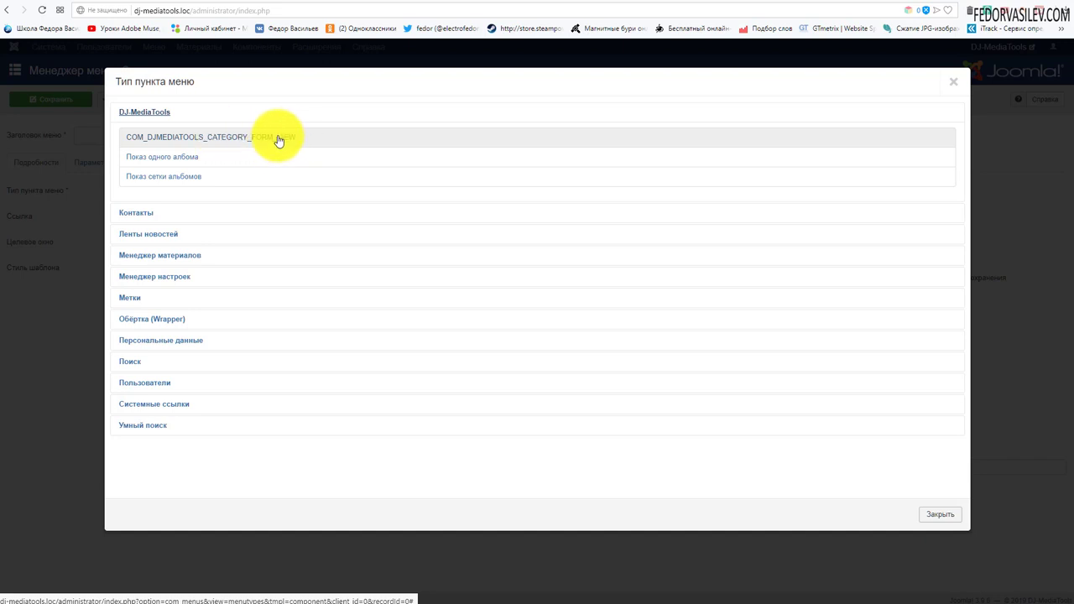
pyautogui.click(165, 157)
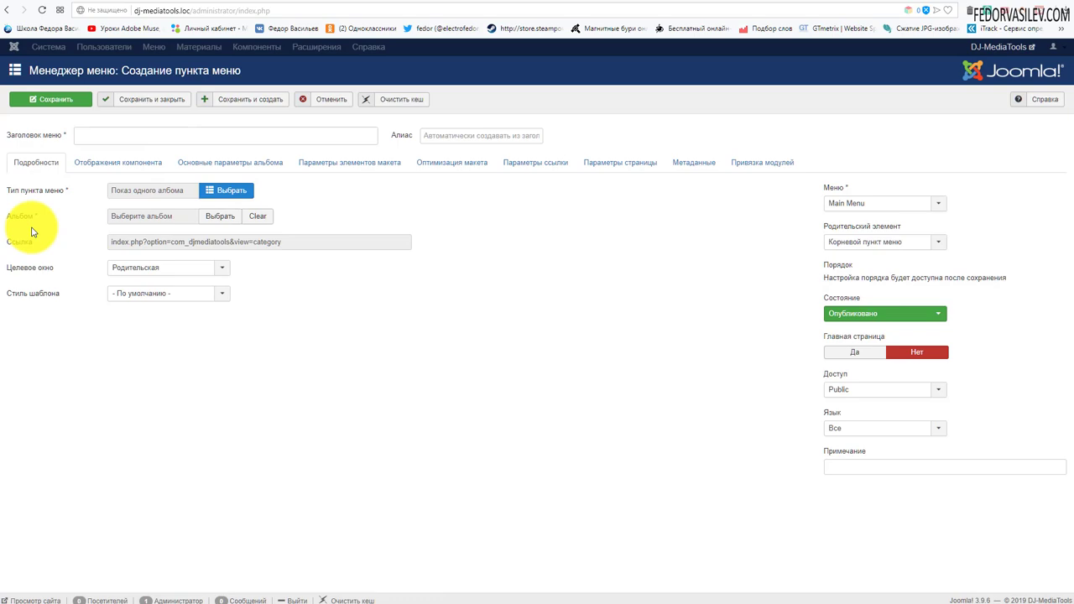
pyautogui.click(223, 216)
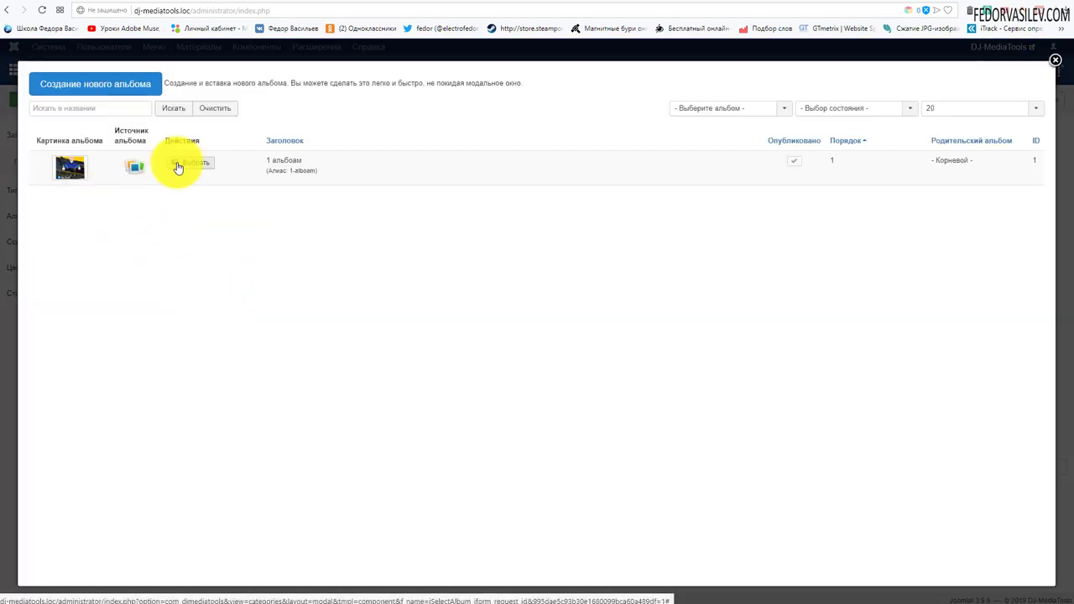
pyautogui.click(1055, 60)
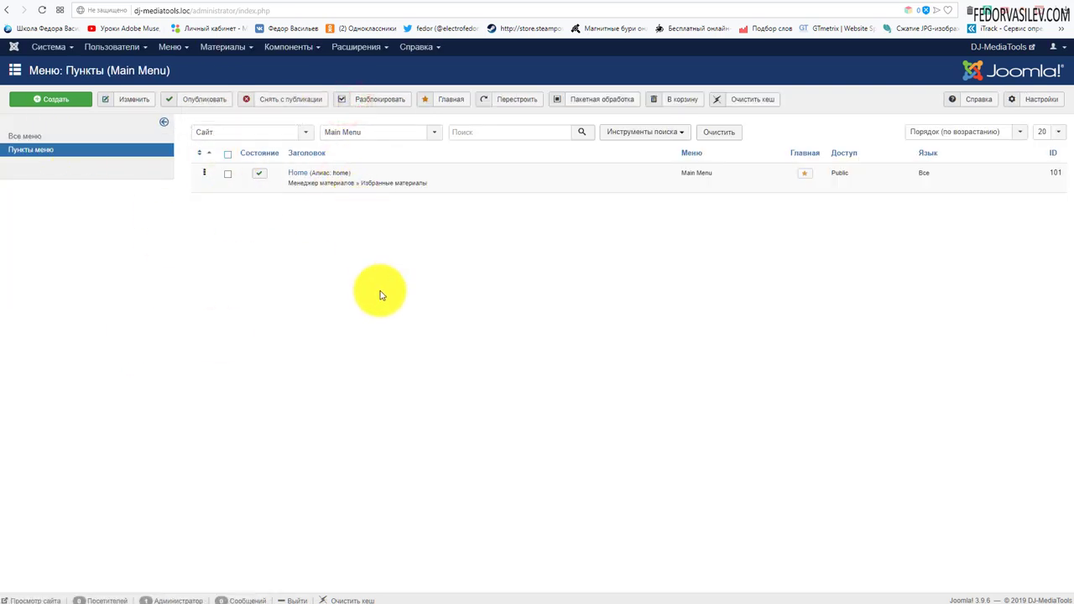
# - Open the DJ-MediaTools control panel and look through its list of custom elements ("Настраиваемые элементы")
pyautogui.click(291, 43)
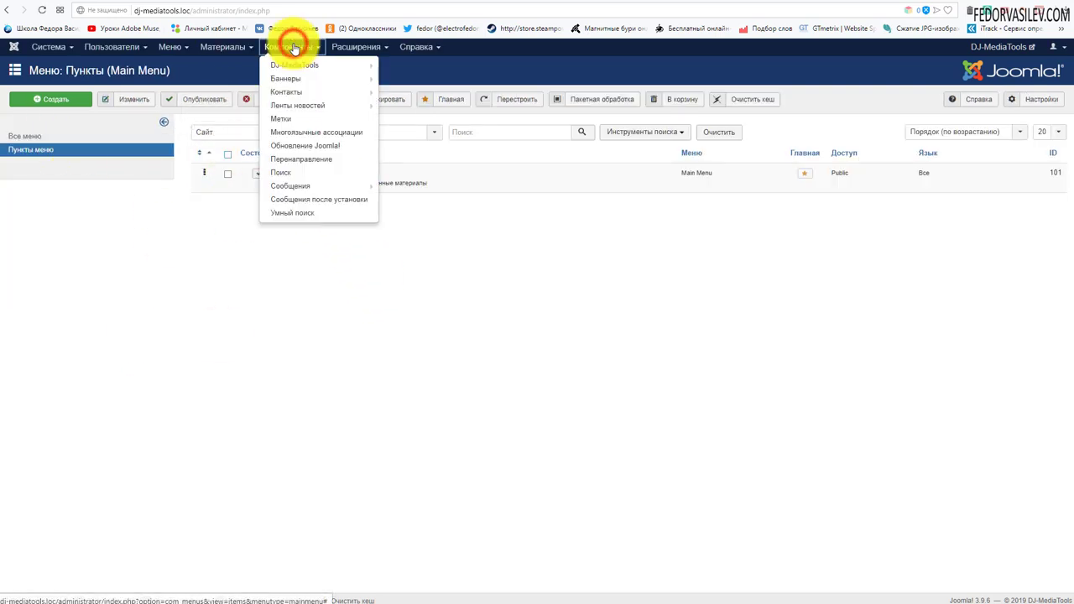
pyautogui.click(320, 74)
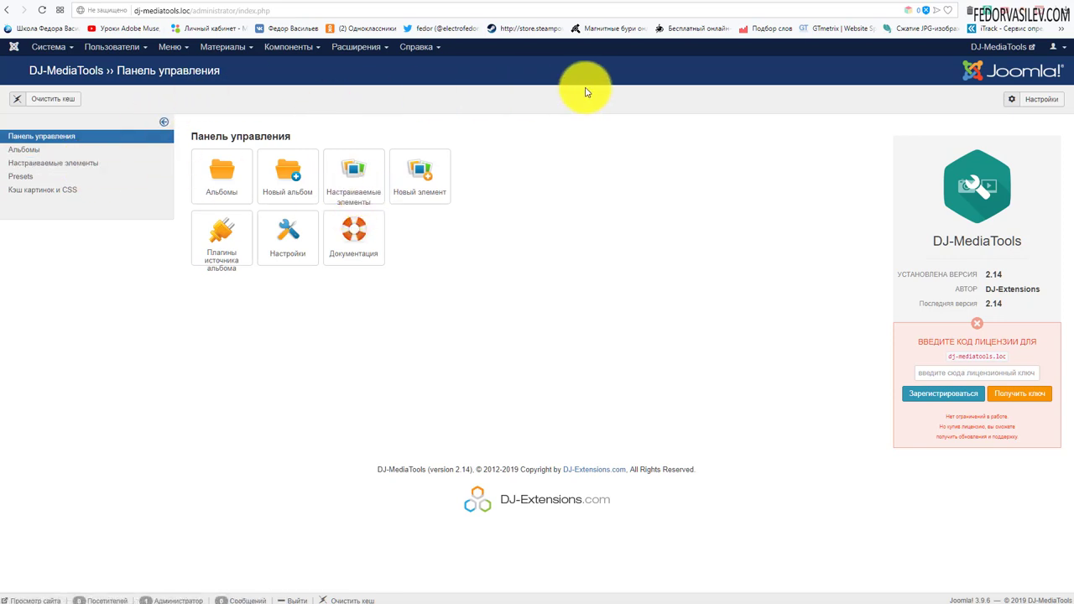
pyautogui.click(593, 2)
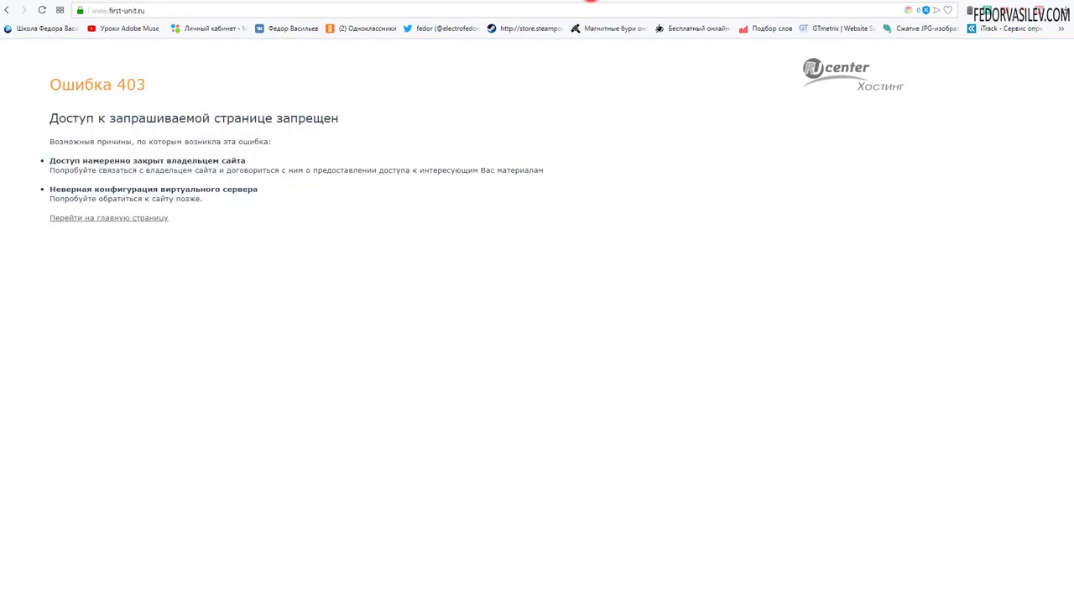
pyautogui.click(39, 11)
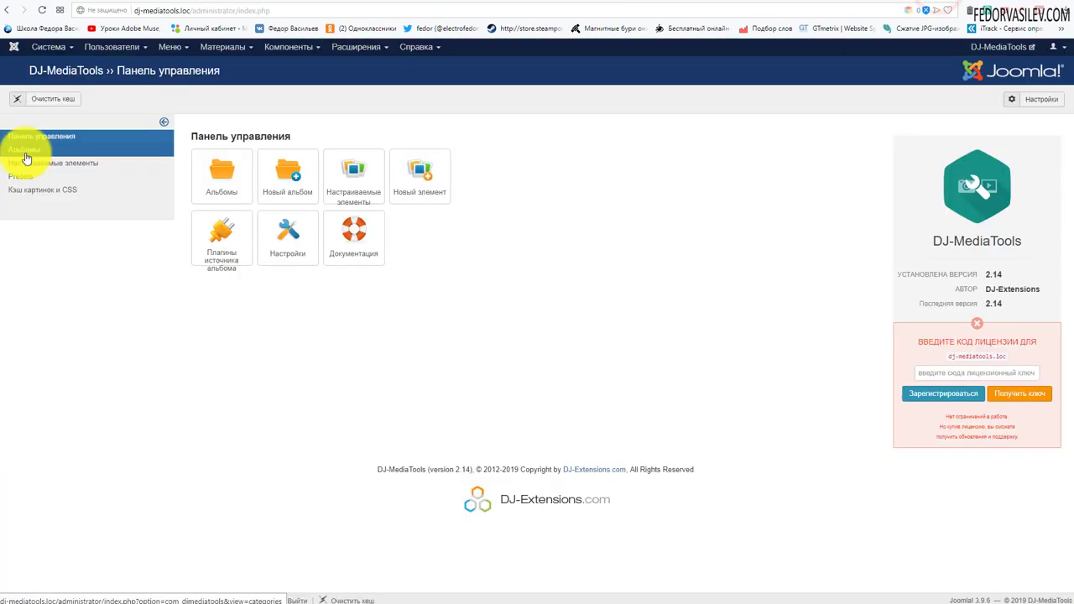
pyautogui.click(32, 165)
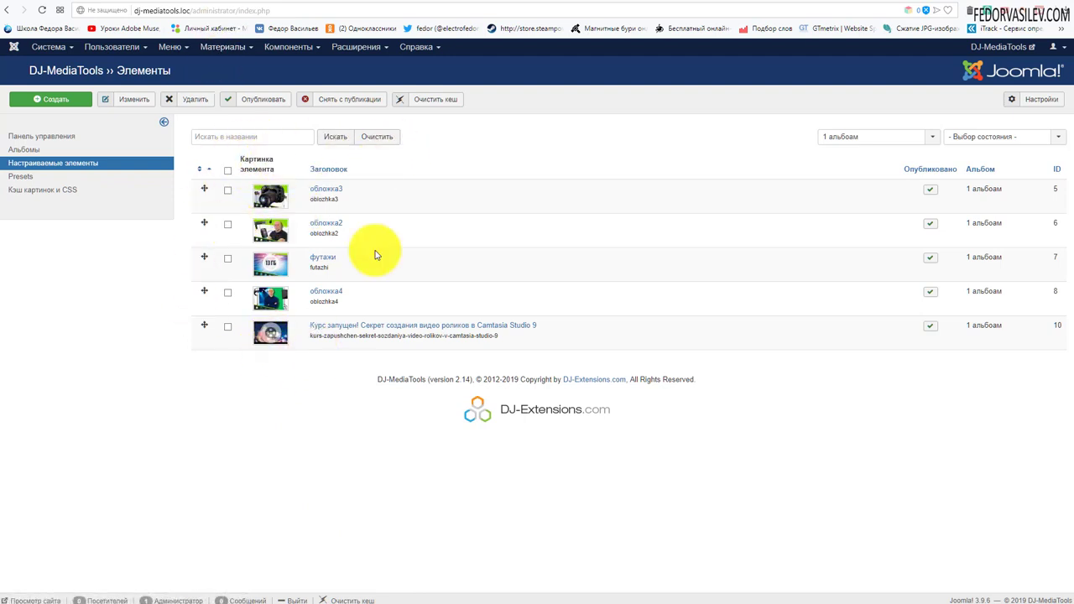
# - Open the album "1 альбоам" from the albums list, look over its elements and upload section, and close it
pyautogui.click(30, 152)
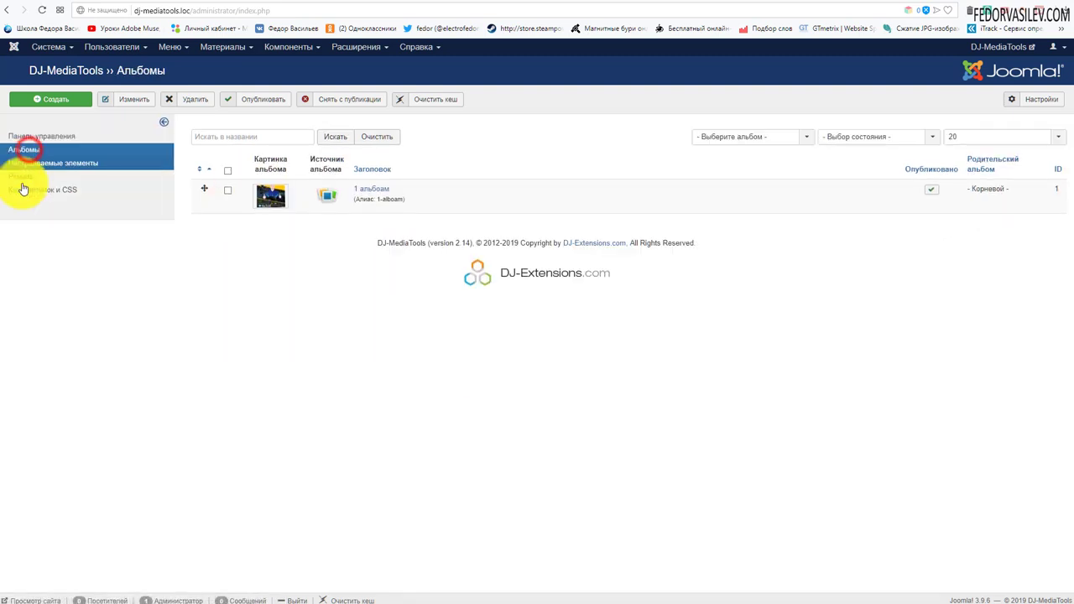
pyautogui.click(361, 189)
pyautogui.scroll(-1, 226, 302)
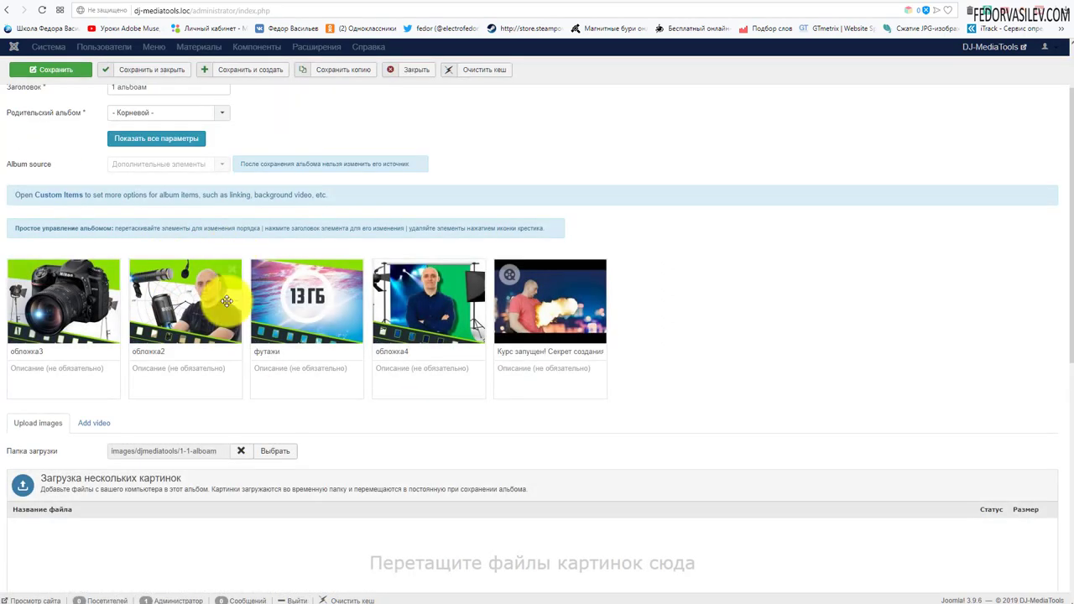
pyautogui.scroll(-1, 134, 437)
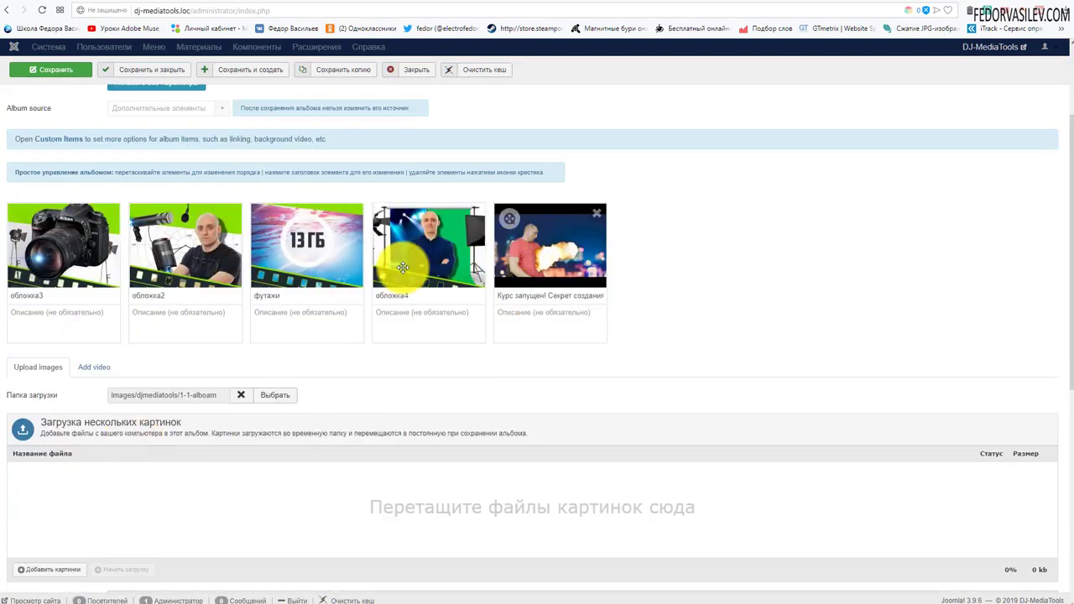
pyautogui.scroll(3, 403, 269)
pyautogui.click(411, 101)
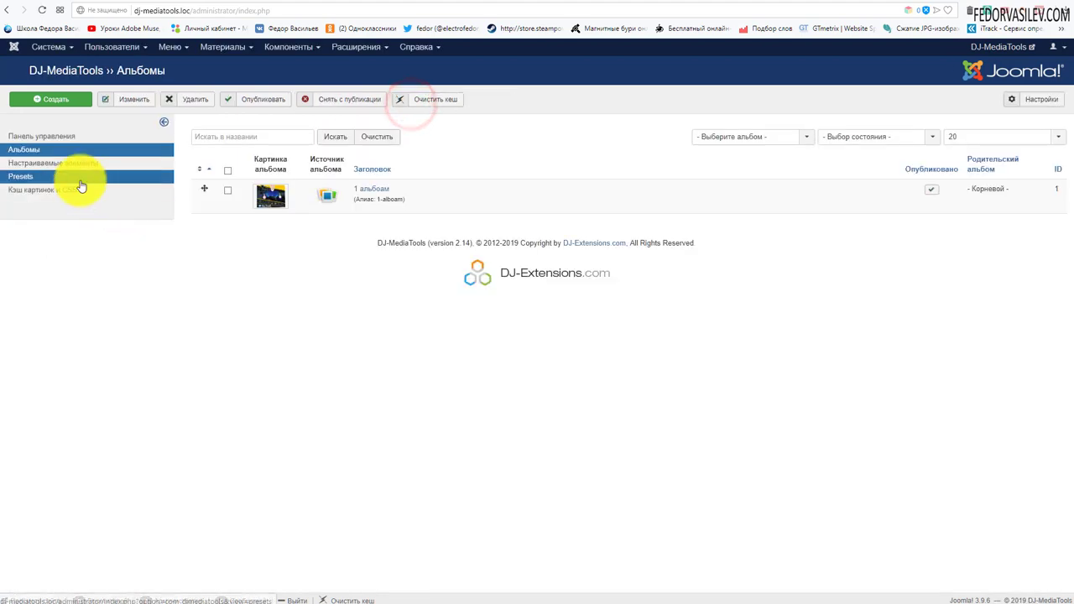
# - Preview the image of the custom element "обложка3" at full size and open that element for editing
pyautogui.click(82, 162)
pyautogui.click(271, 196)
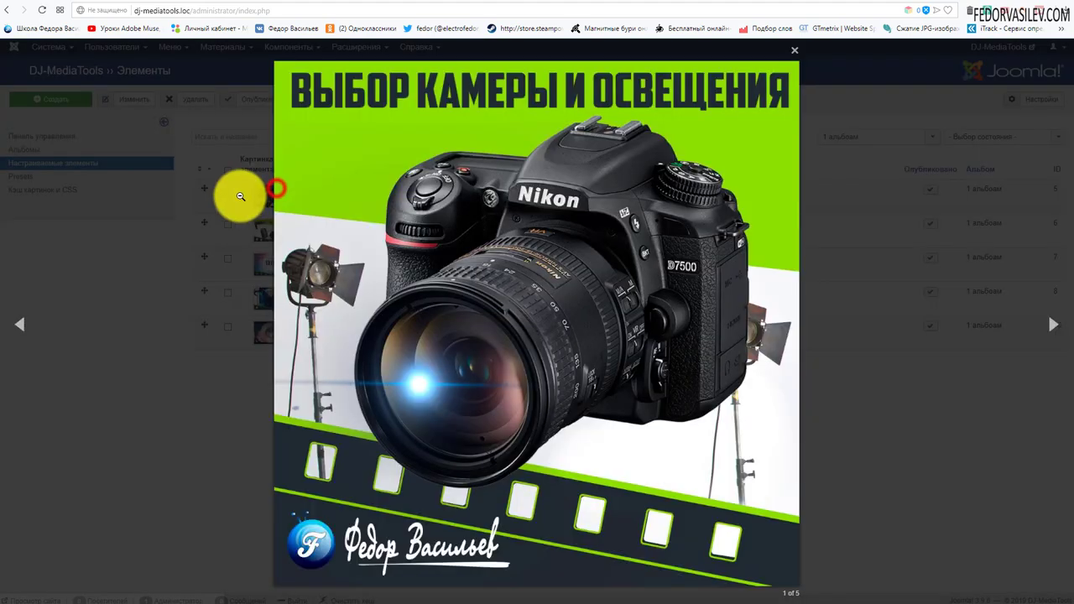
pyautogui.click(847, 97)
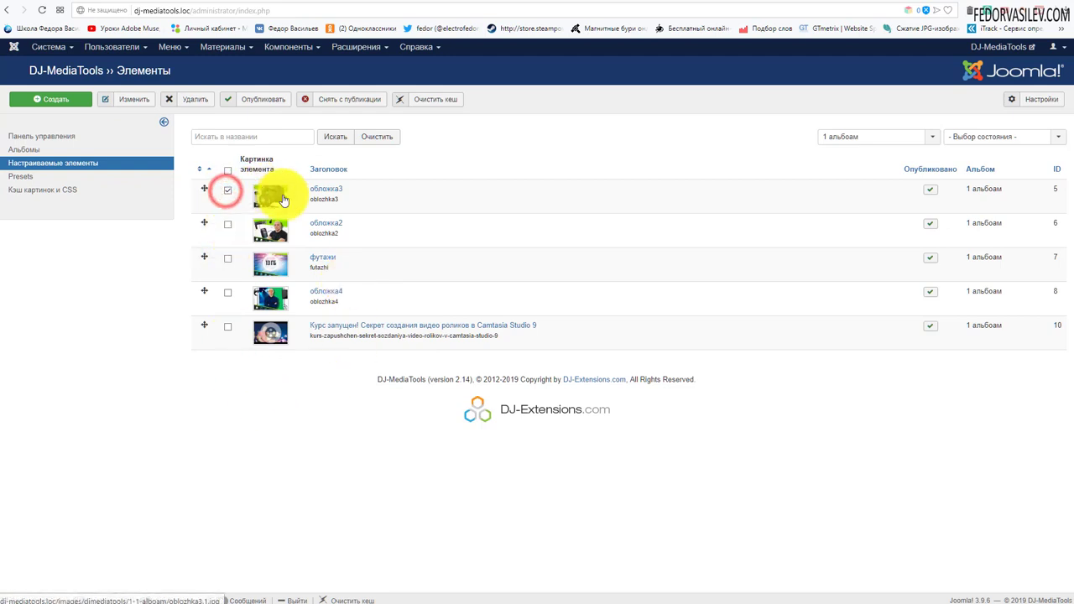
pyautogui.click(227, 189)
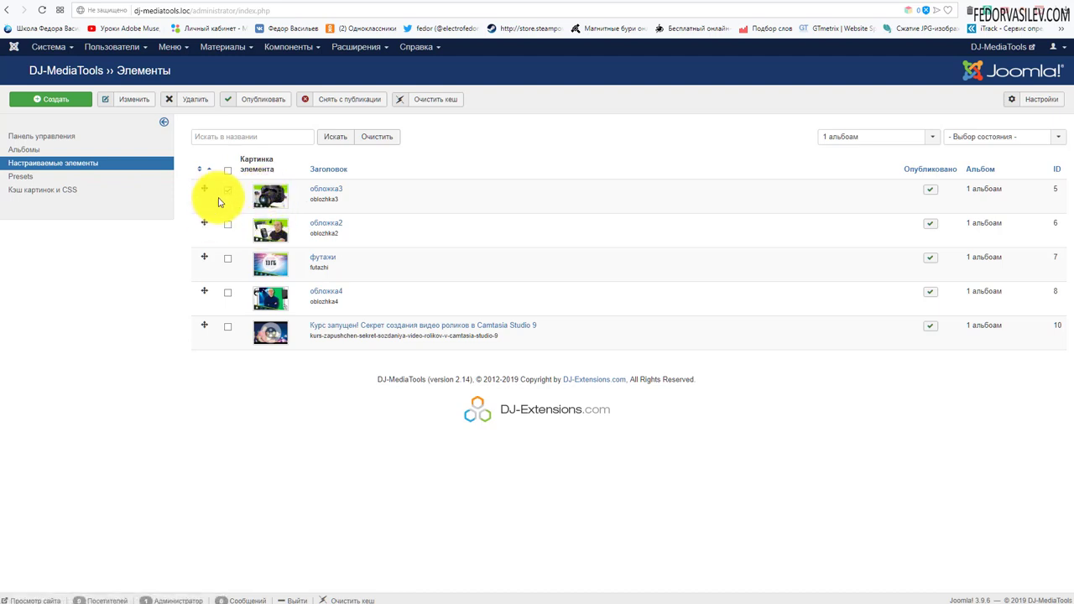
pyautogui.click(122, 99)
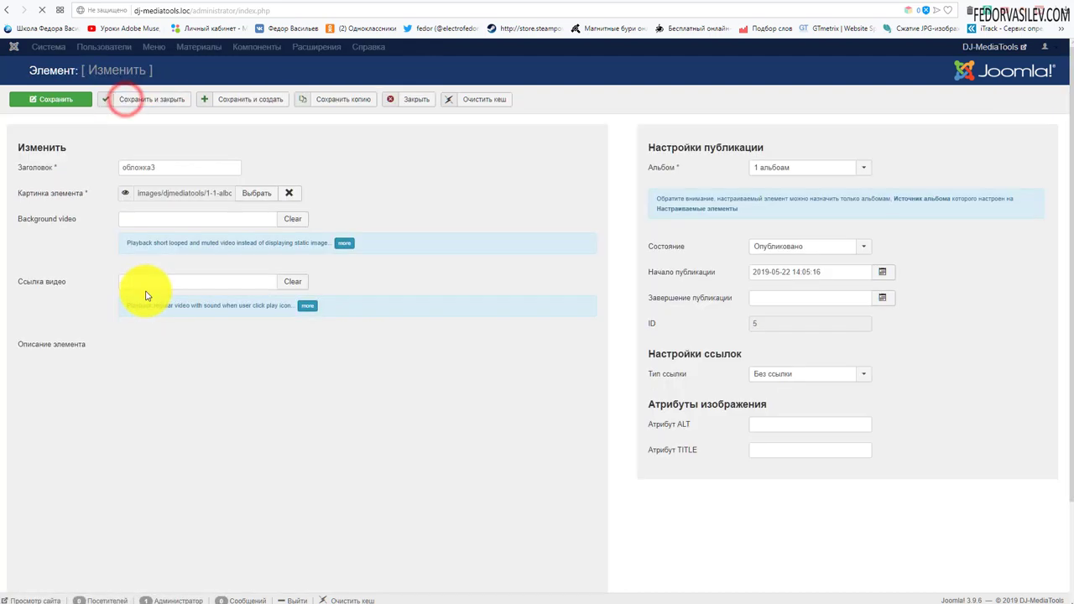
pyautogui.click(162, 165)
pyautogui.click(377, 188)
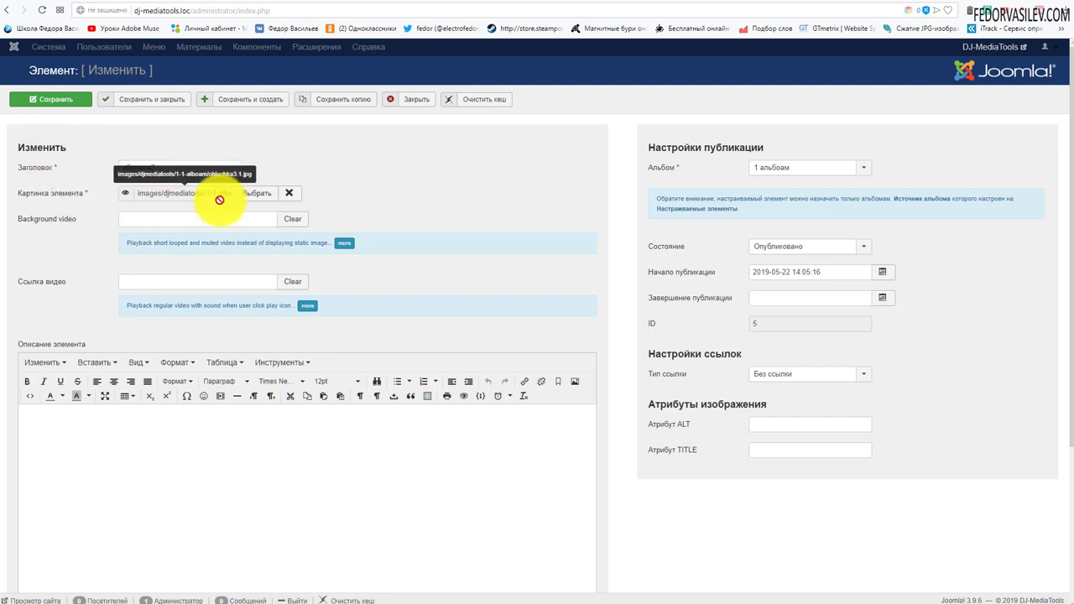
# - Expand the hints of both video fields and paste a YouTube embed link as the background video of "обложка3"
pyautogui.moveTo(67, 222)
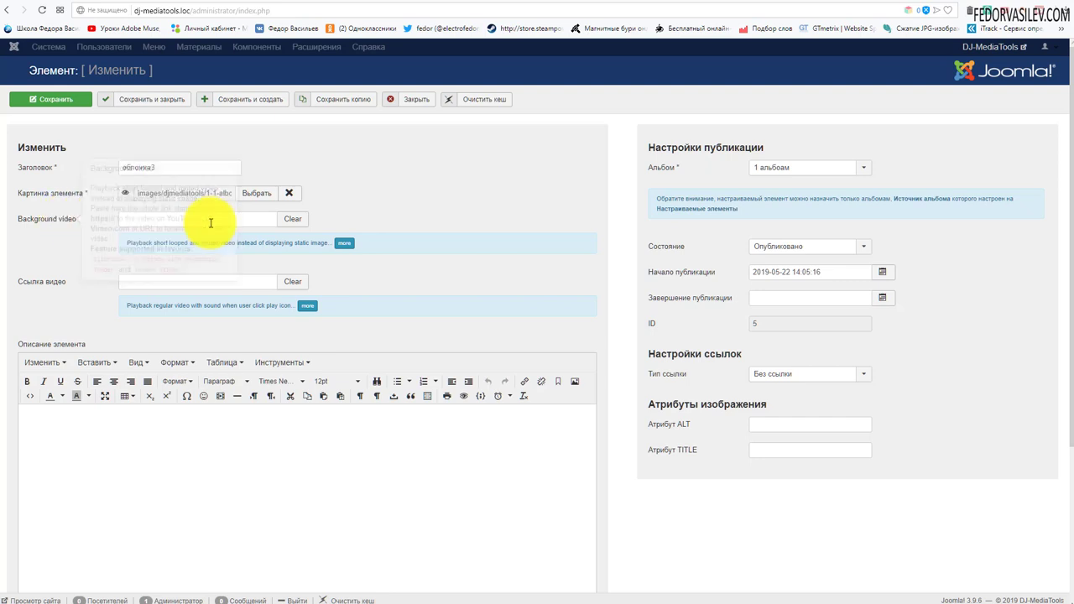
pyautogui.click(344, 243)
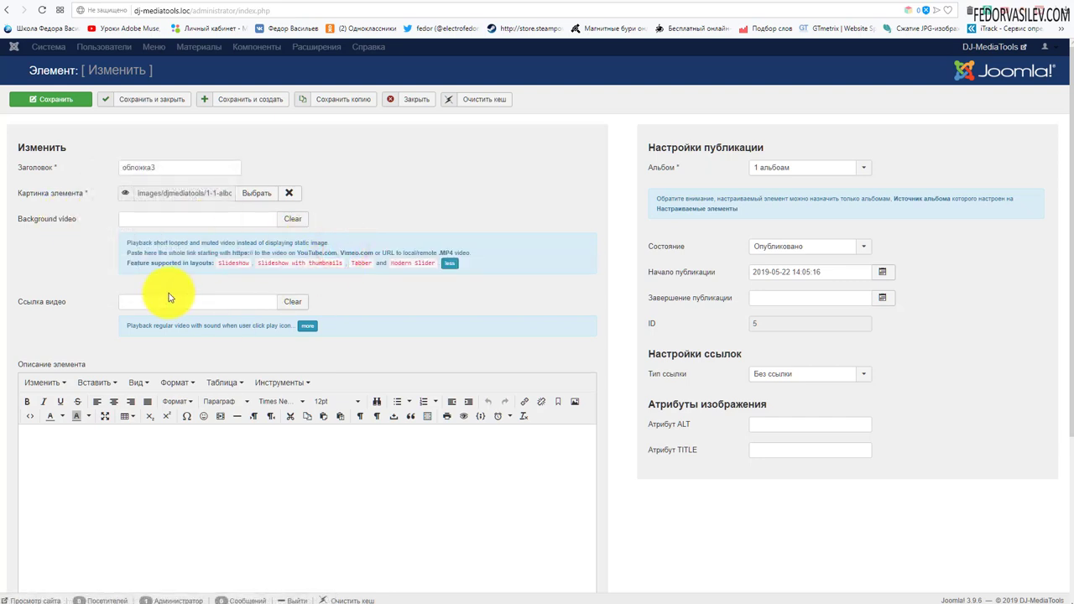
pyautogui.click(307, 326)
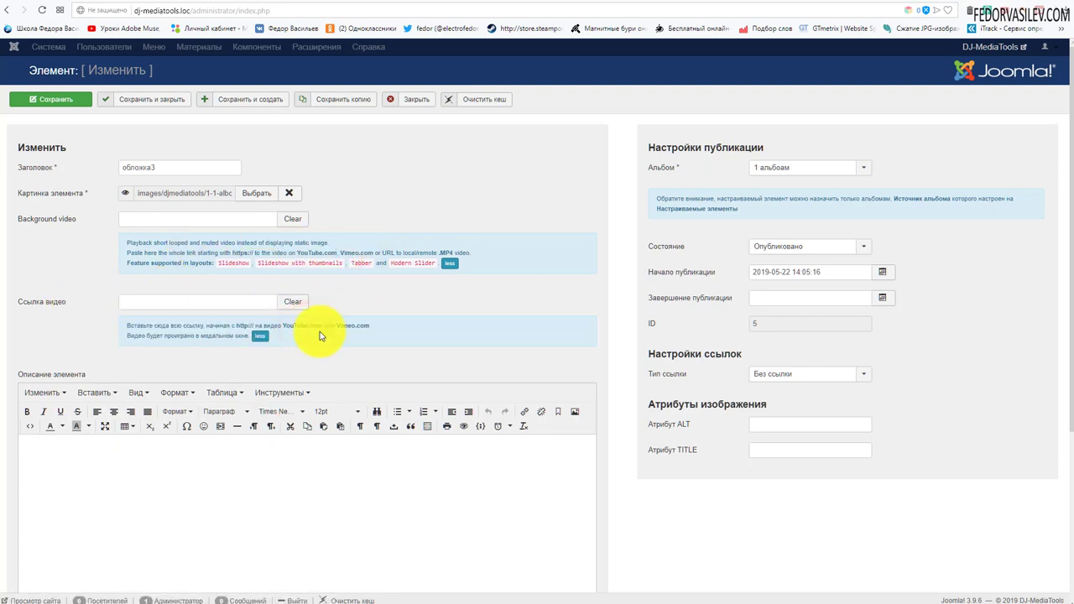
pyautogui.hotkey('ctrl', 'v')
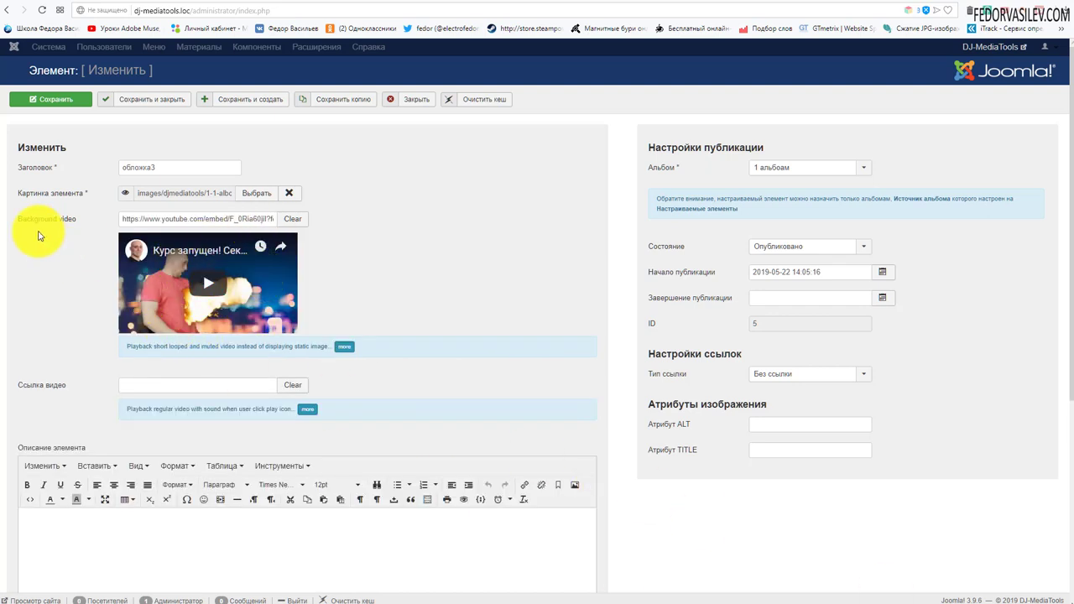
# - Switch to Yandex Translate to read the Russian translation of the background video hint, and return to the element
pyautogui.moveTo(59, 225)
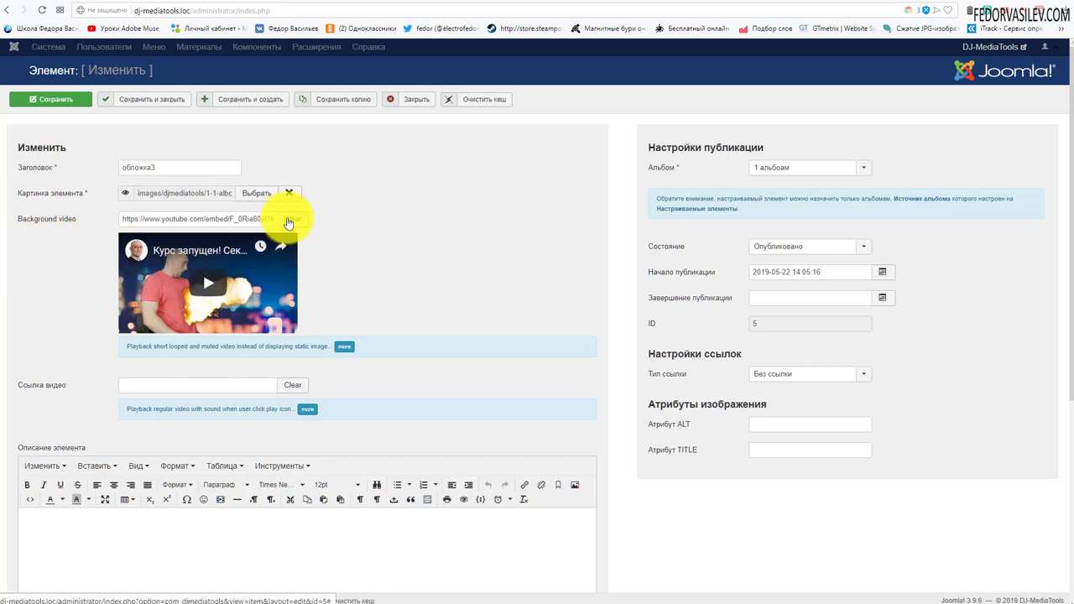
pyautogui.click(134, 2)
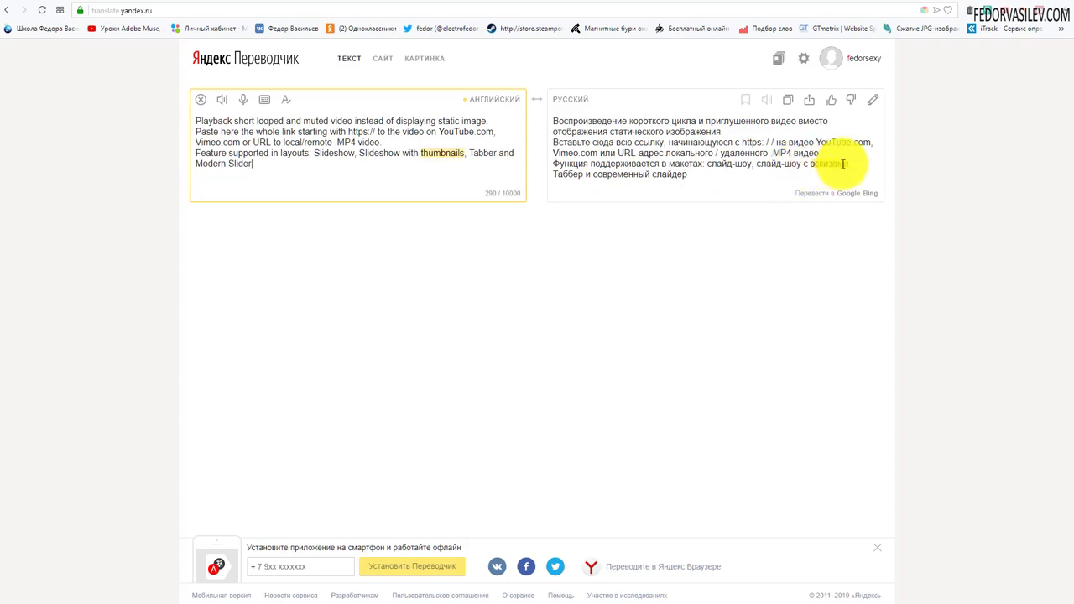
pyautogui.click(891, 4)
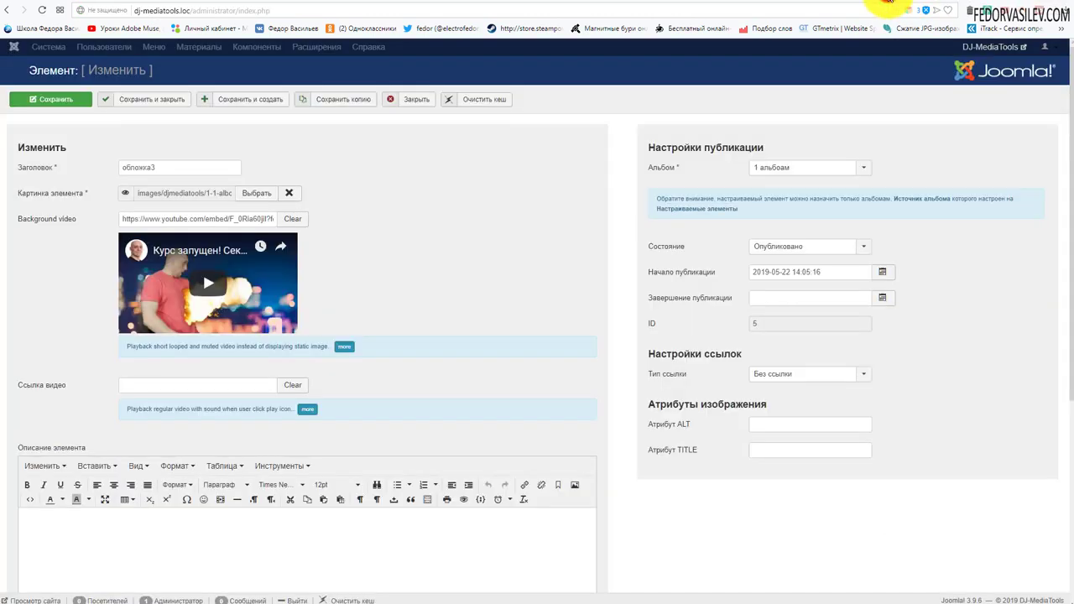
# - Open and reload the site's home page to watch the background video in the "обложка3" slide
pyautogui.click(938, 2)
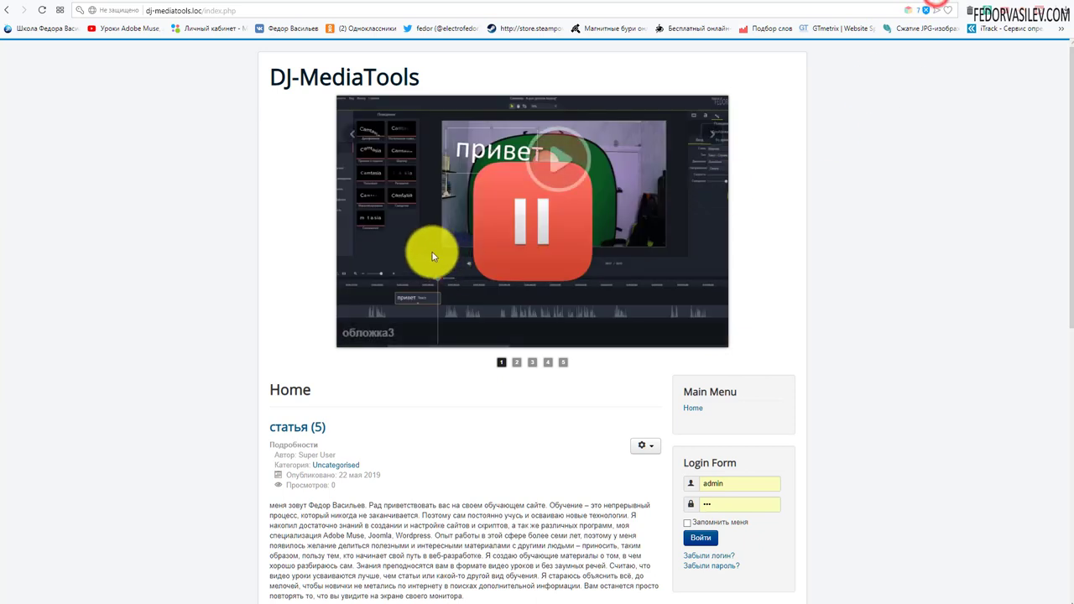
pyautogui.click(44, 13)
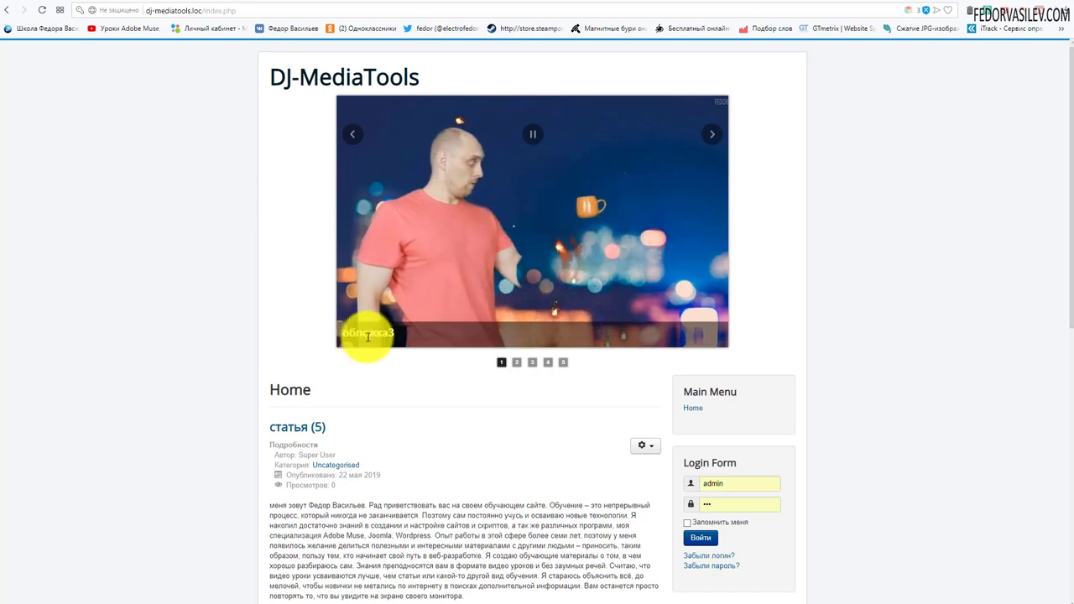
# - Return to the element "обложка3" in the administrator and close its editing form
pyautogui.click(886, 3)
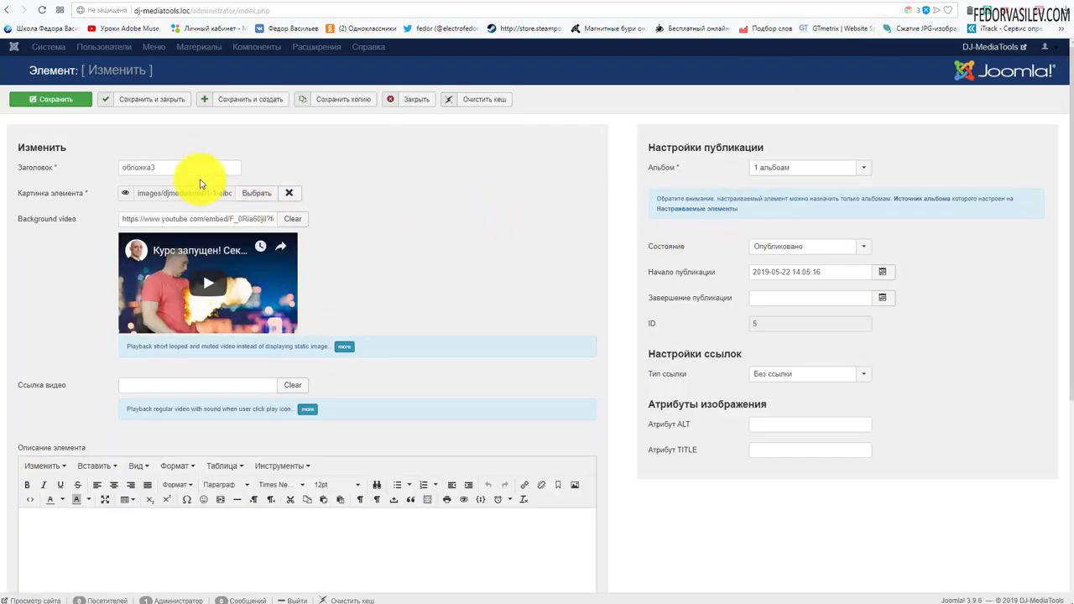
pyautogui.click(146, 165)
pyautogui.click(426, 101)
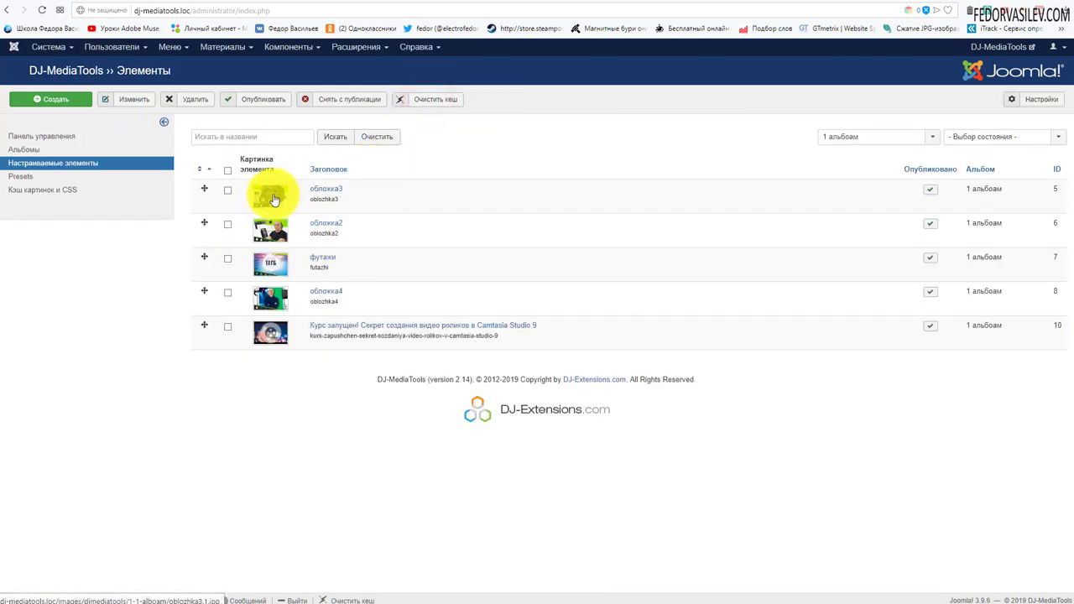
# - Browse the home page slider from the first to the fifth slide, then play the fifth slide's popup video and close it
pyautogui.moveTo(322, 189); pyautogui.dragTo(344, 188)
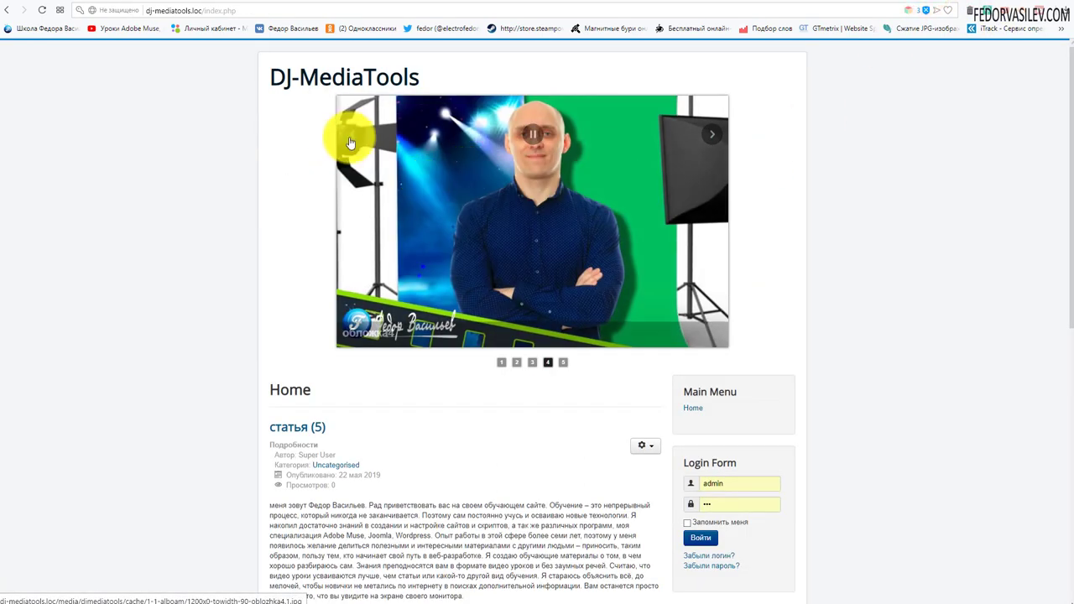
pyautogui.click(352, 134)
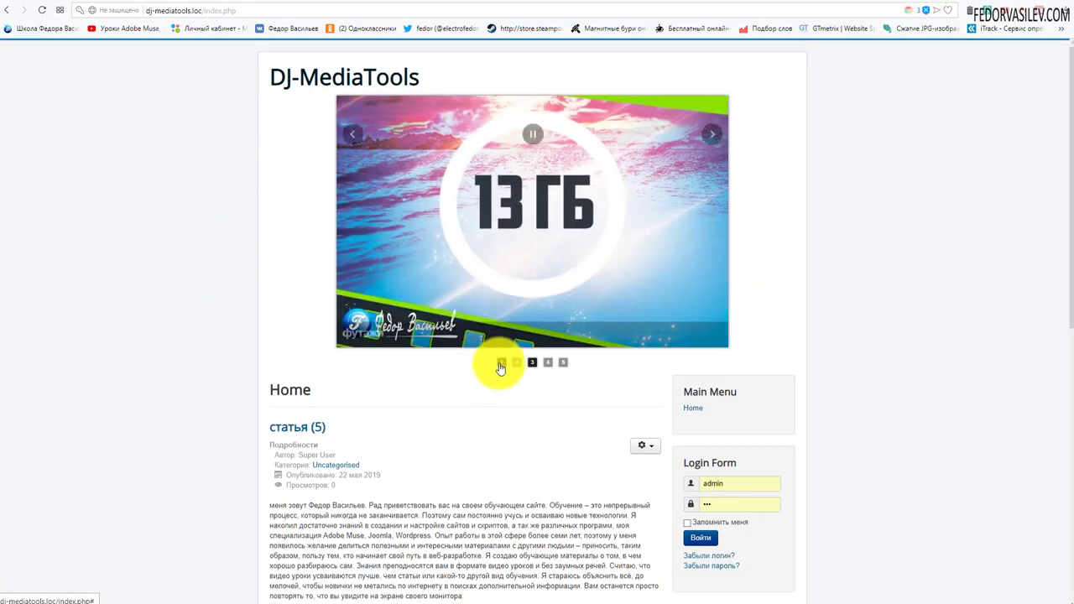
pyautogui.click(501, 362)
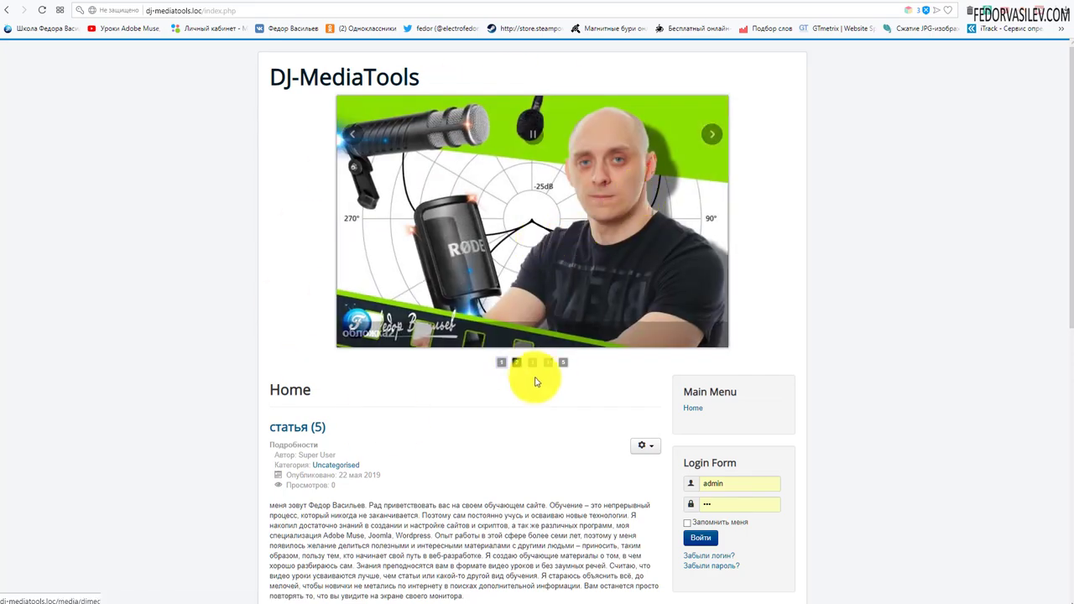
pyautogui.click(563, 361)
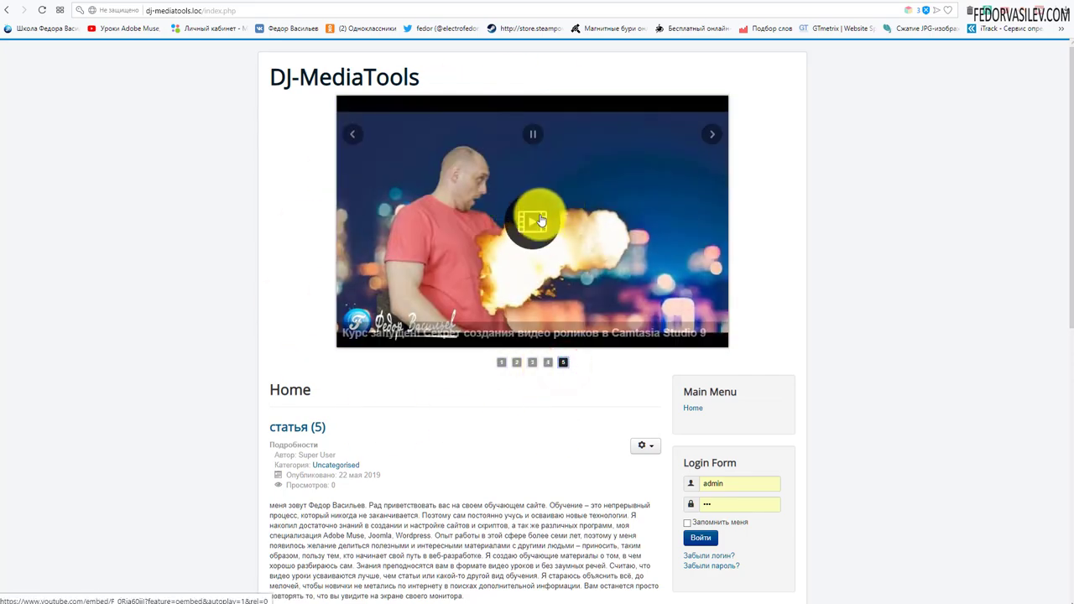
pyautogui.click(532, 224)
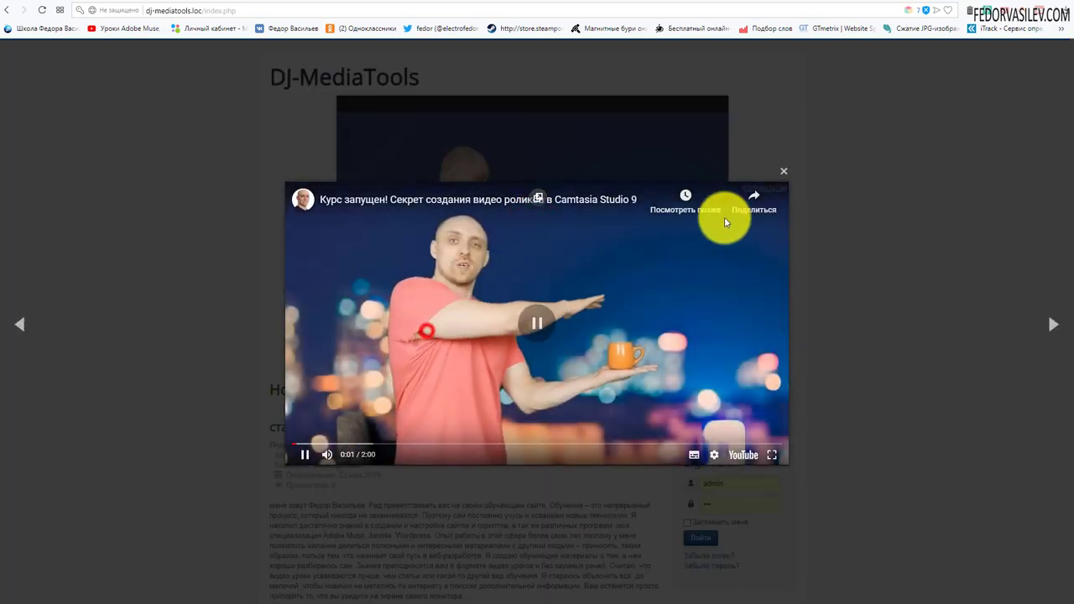
pyautogui.click(783, 171)
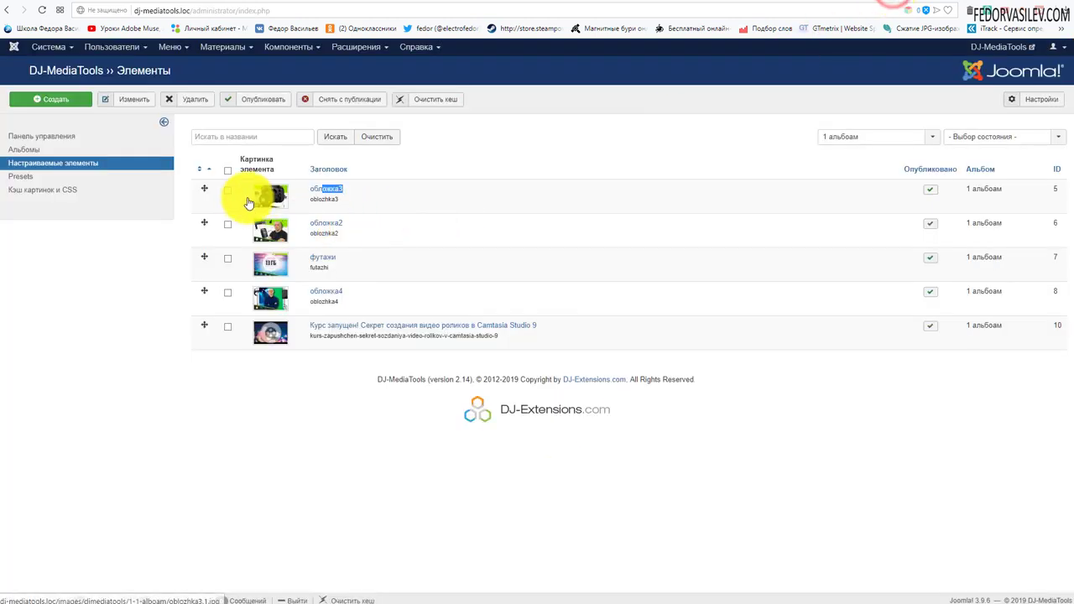
# - Open the element "обложка3" for editing and clear its background video
pyautogui.click(227, 189)
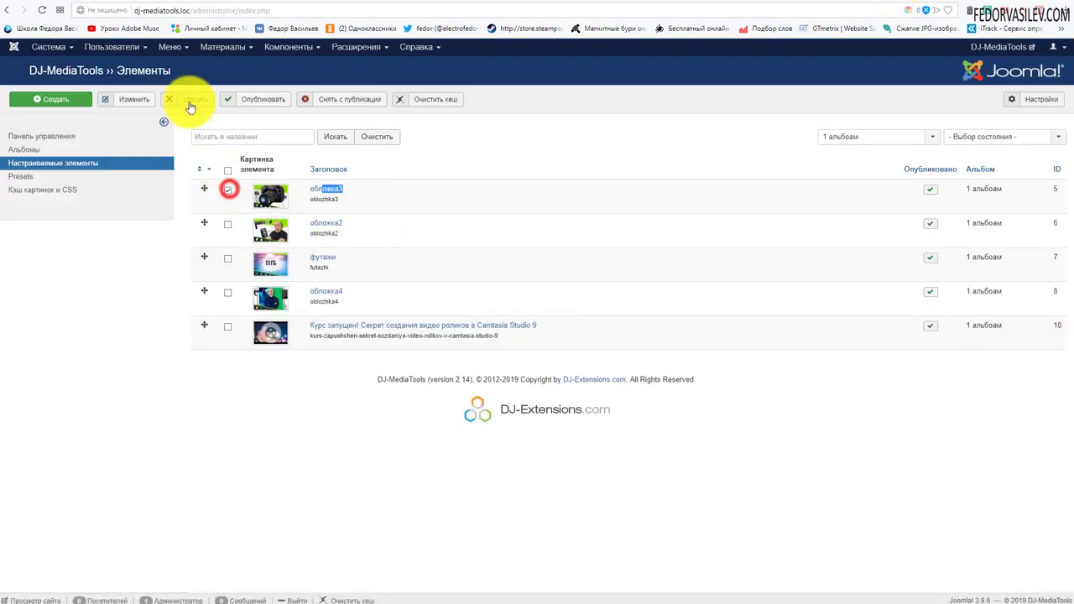
pyautogui.click(126, 101)
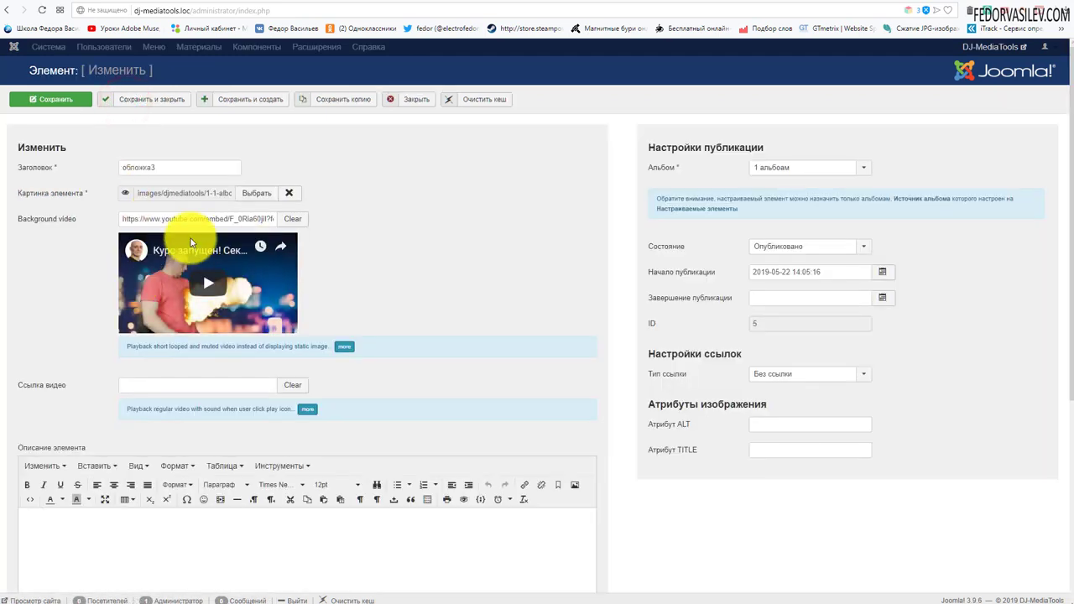
pyautogui.click(292, 221)
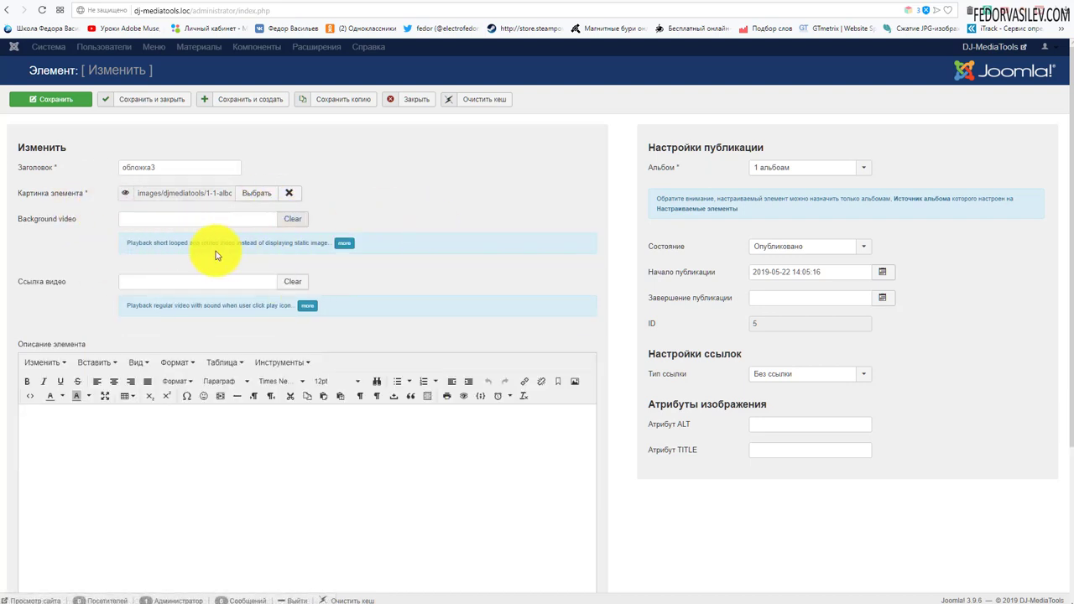
# - Paste the copied YouTube link as the element's video link, accept updating the thumbnail image, and save the element
pyautogui.rightClick(183, 288)
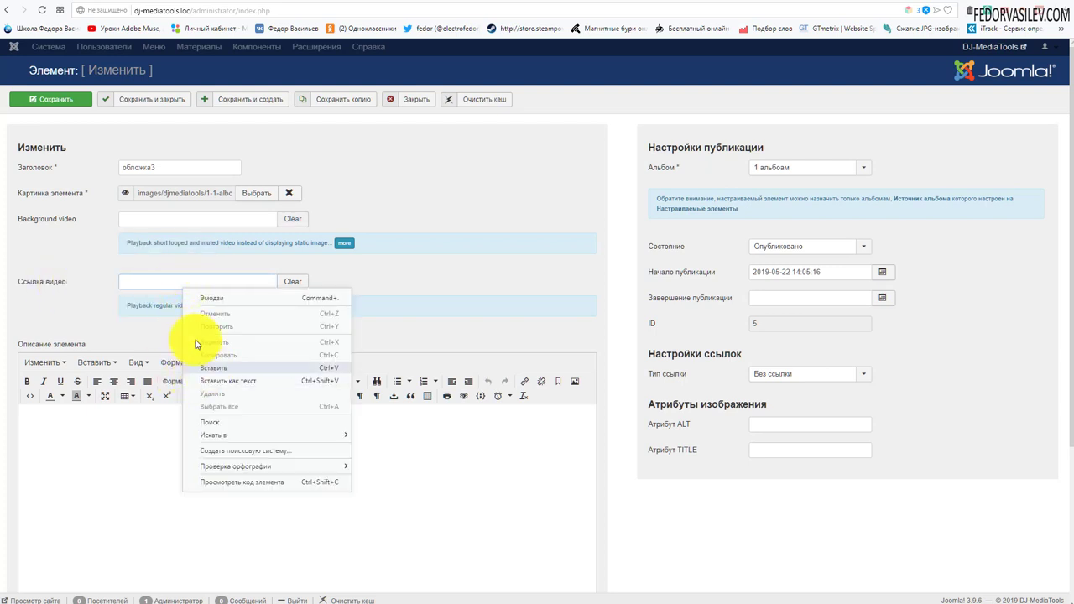
pyautogui.click(326, 157)
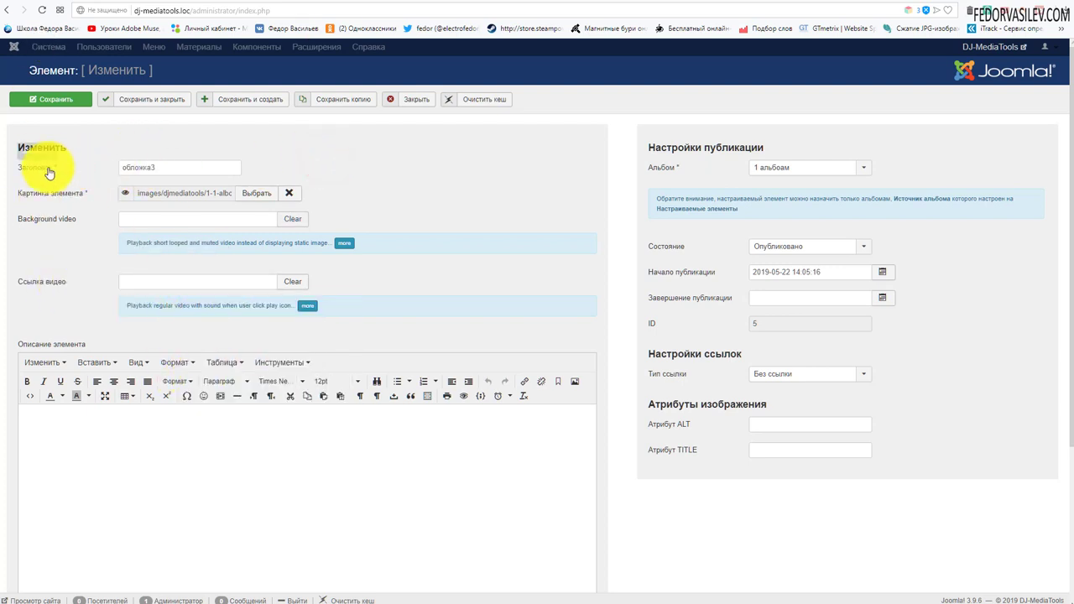
pyautogui.doubleClick(157, 167)
pyautogui.click(482, 168)
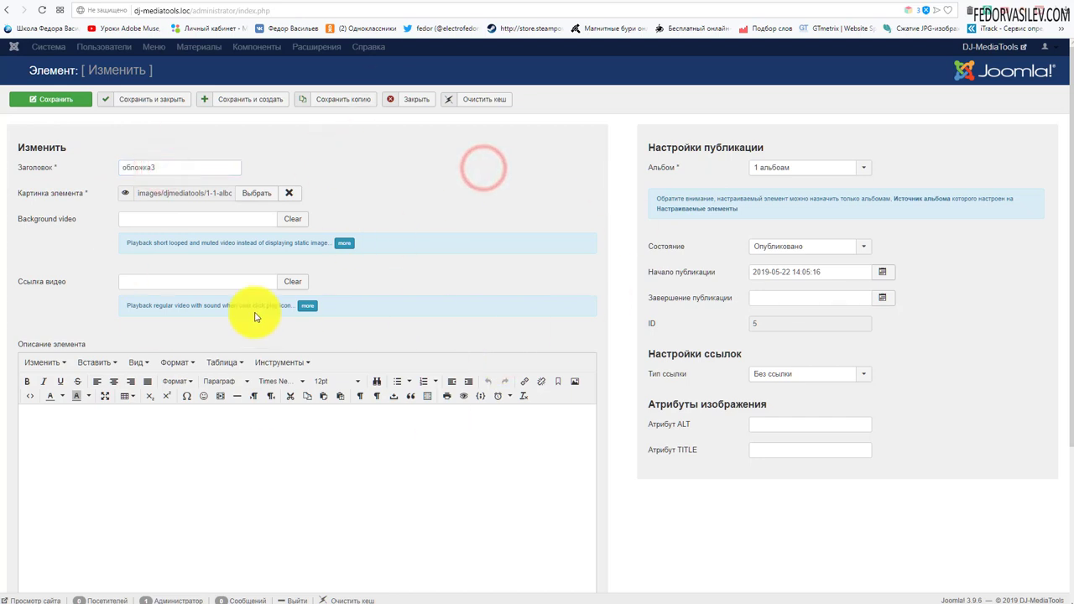
pyautogui.rightClick(165, 288)
pyautogui.click(203, 369)
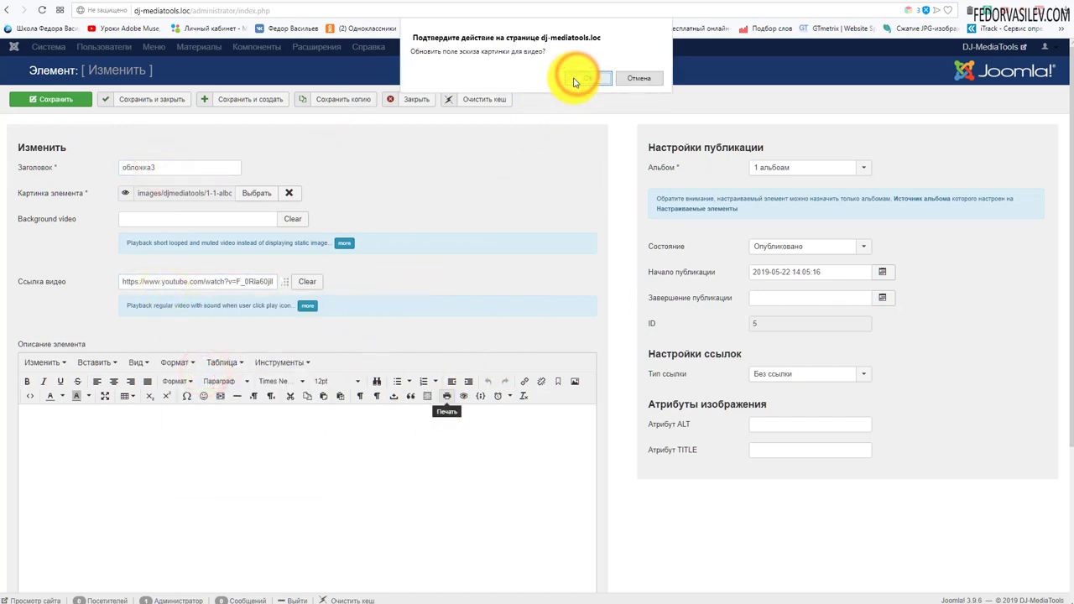
pyautogui.click(580, 79)
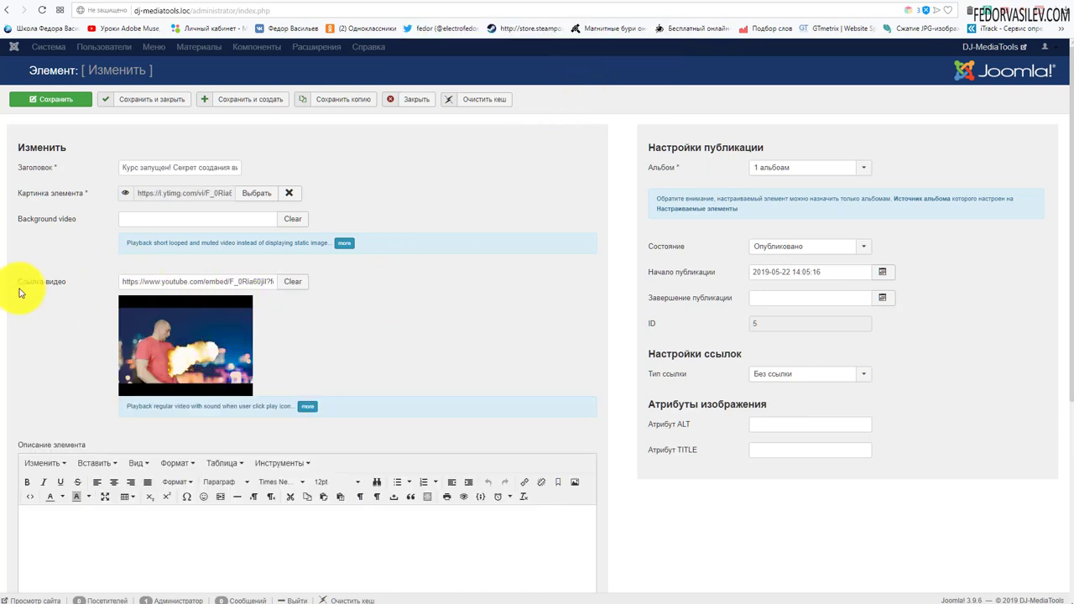
pyautogui.click(59, 100)
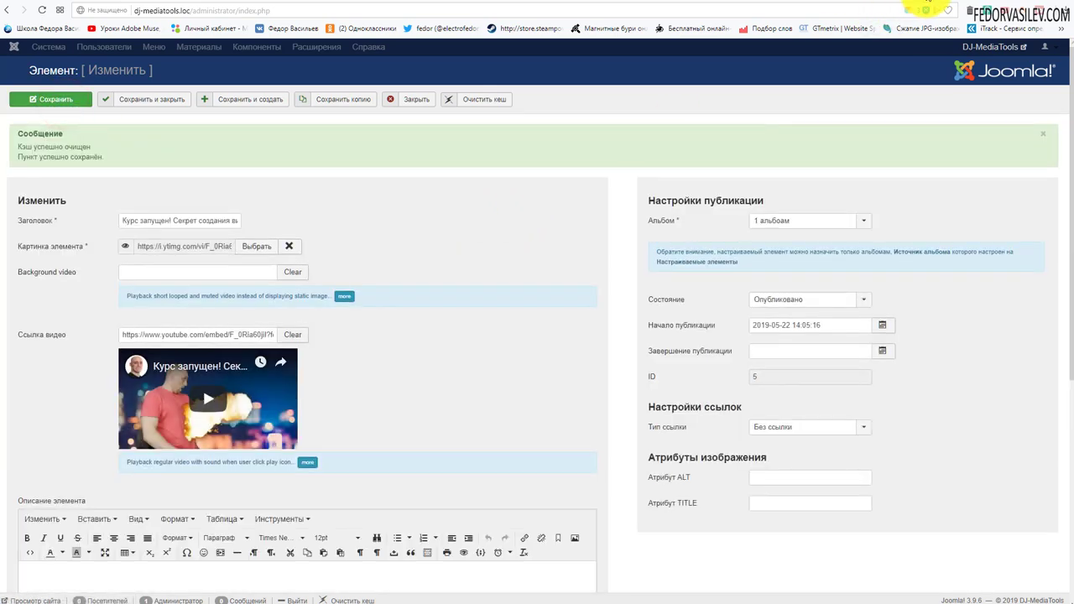
# - Reload the site's home page, play the first slide's video in its popup and close it
pyautogui.hotkey('ctrl', 'Tab')
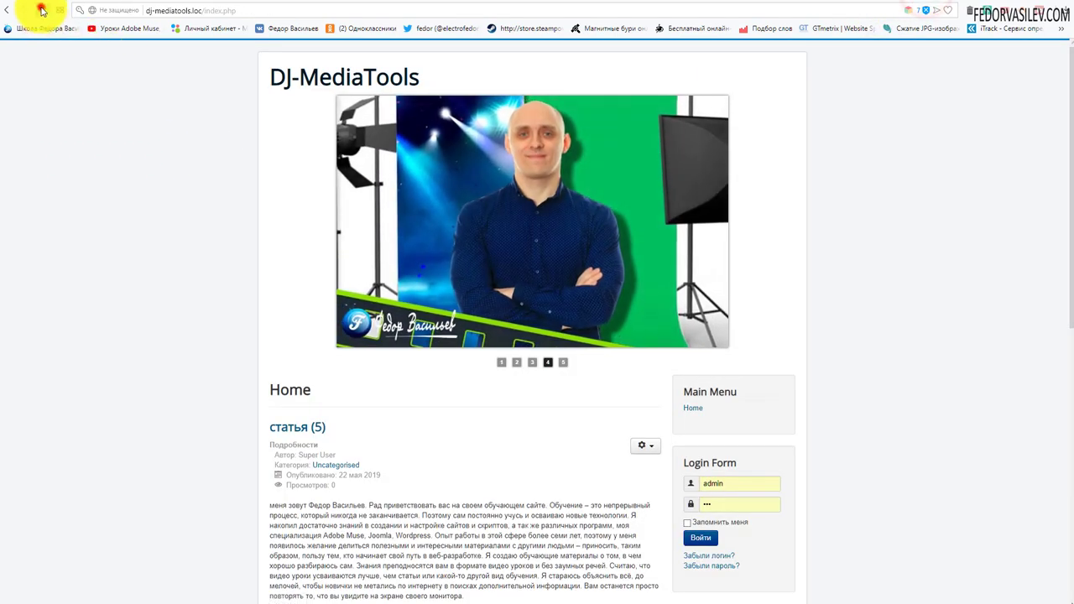
pyautogui.click(42, 11)
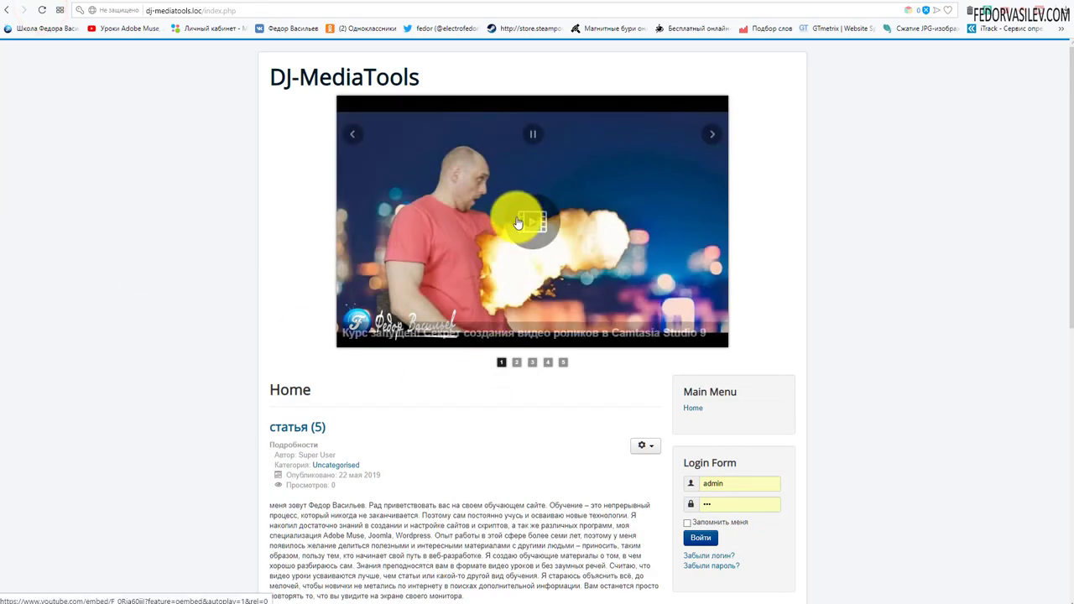
pyautogui.click(507, 223)
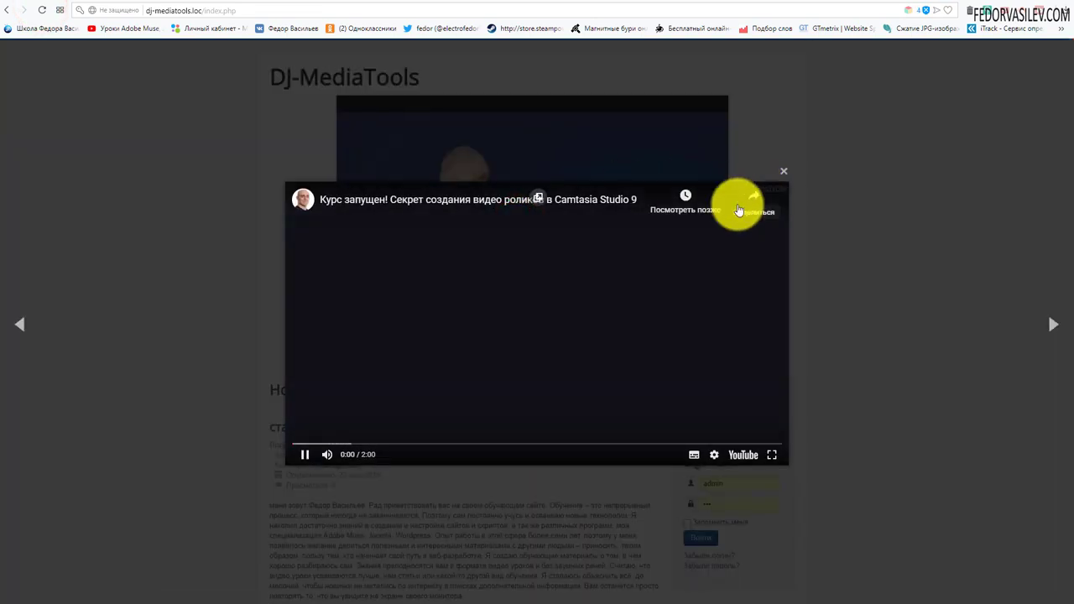
pyautogui.click(784, 171)
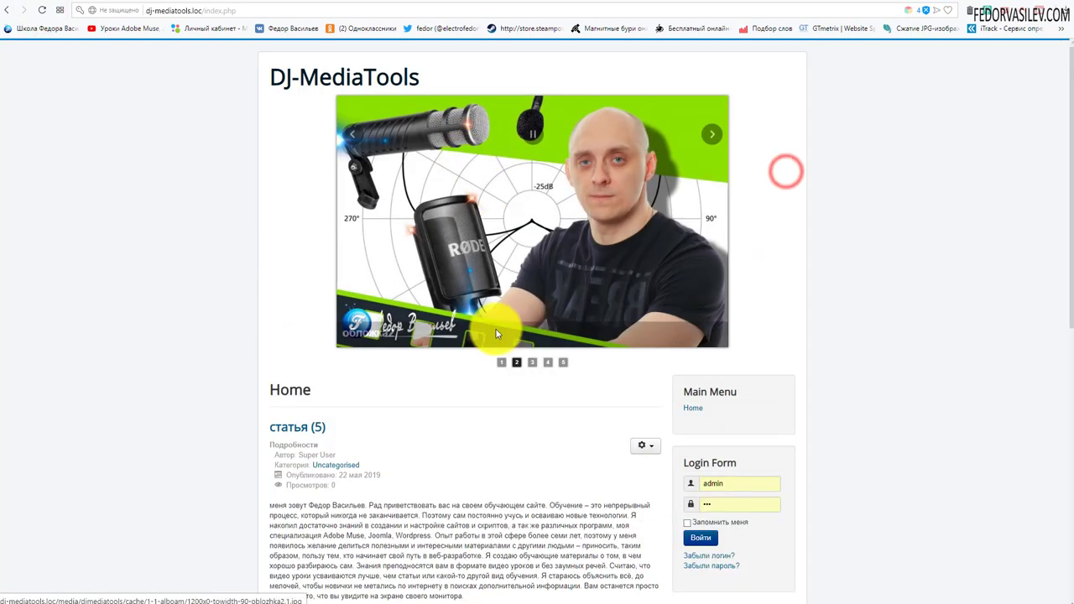
pyautogui.click(502, 370)
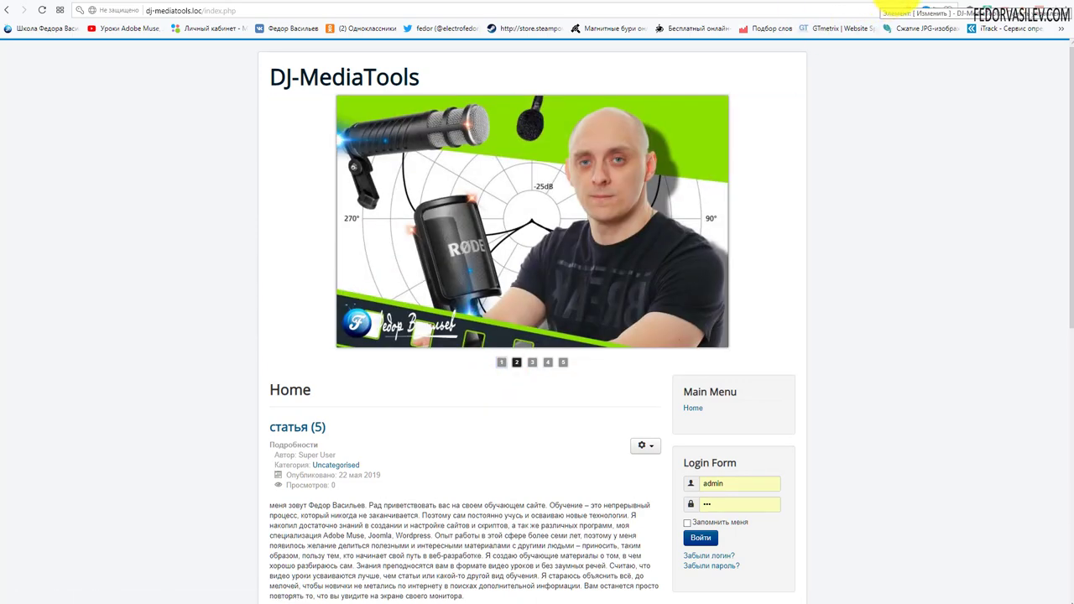
# - Return to the element's form, clear its video link and enter "описание" in bold as its description
pyautogui.click(892, 7)
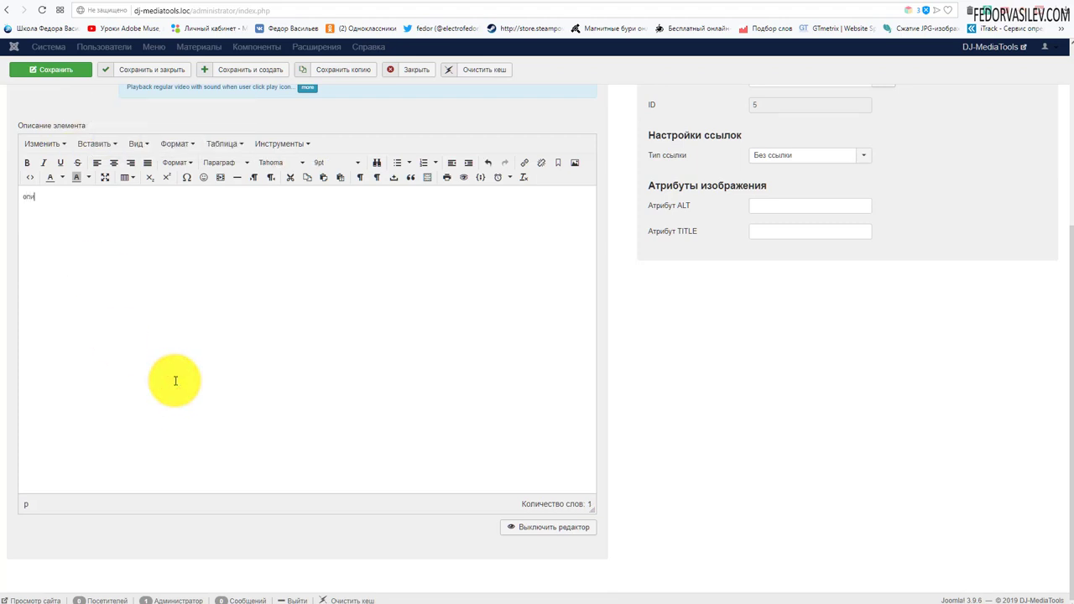
pyautogui.write('ние')
pyautogui.doubleClick(78, 202)
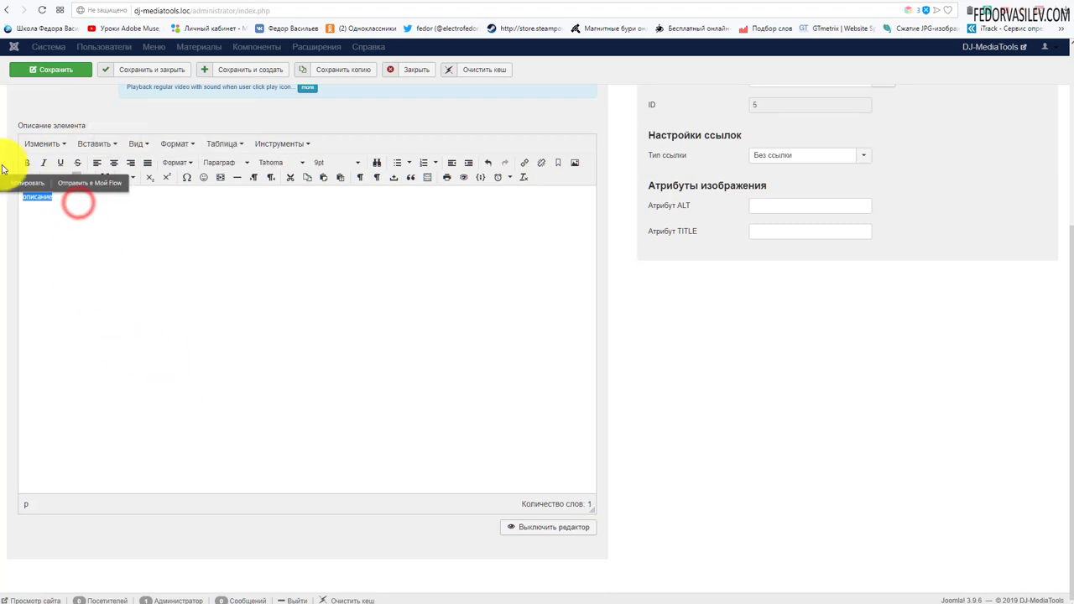
pyautogui.click(27, 163)
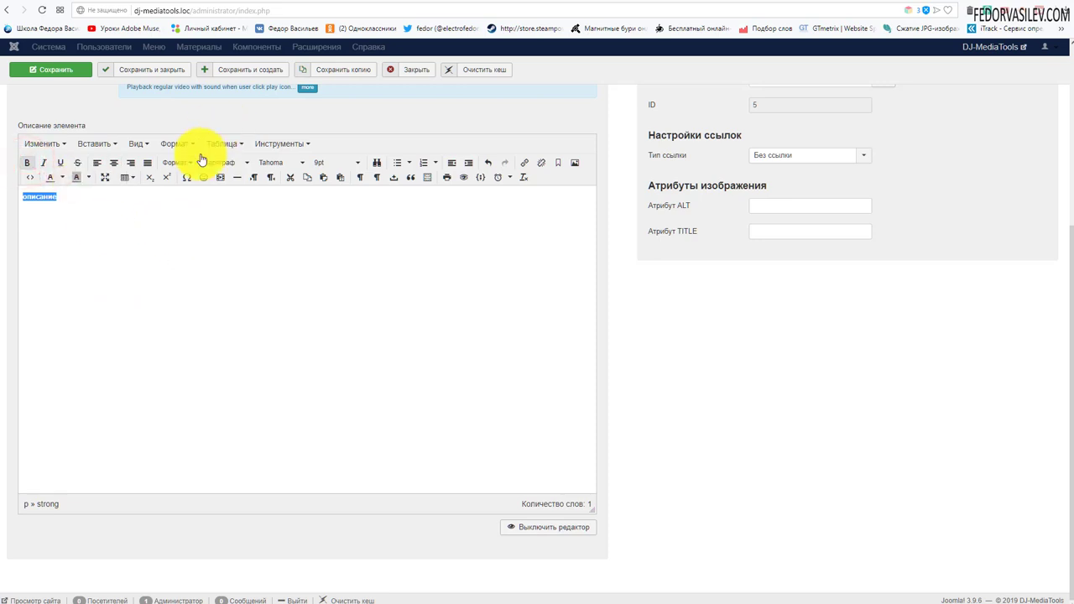
# - Format the description as Heading 3 at 24pt and save the element
pyautogui.moveTo(194, 180)
pyautogui.click(285, 212)
pyautogui.click(336, 162)
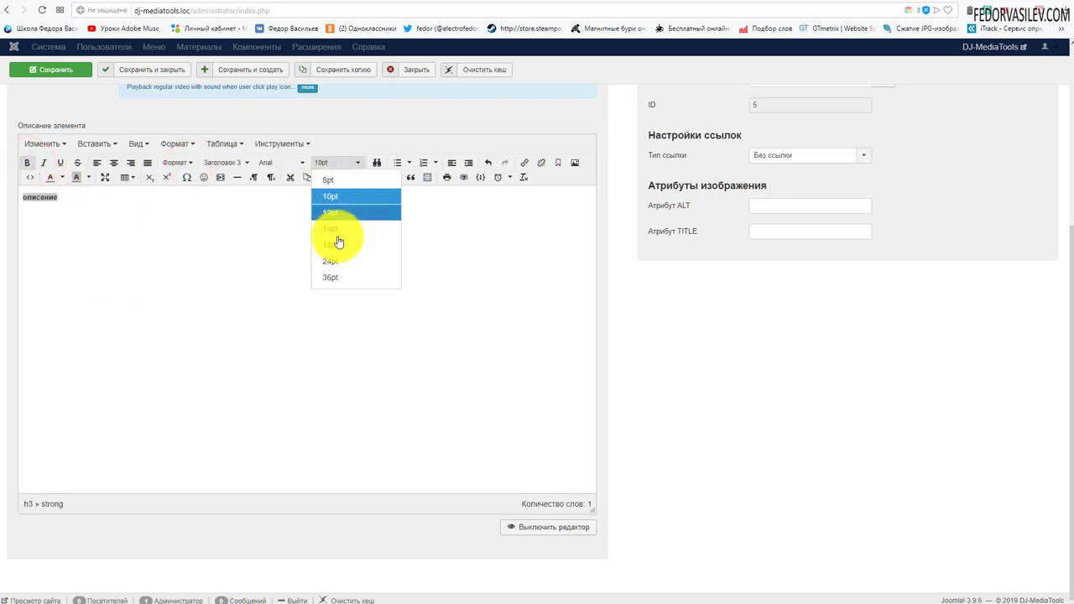
pyautogui.click(334, 264)
pyautogui.click(197, 275)
pyautogui.hotkey('ctrl', 's')
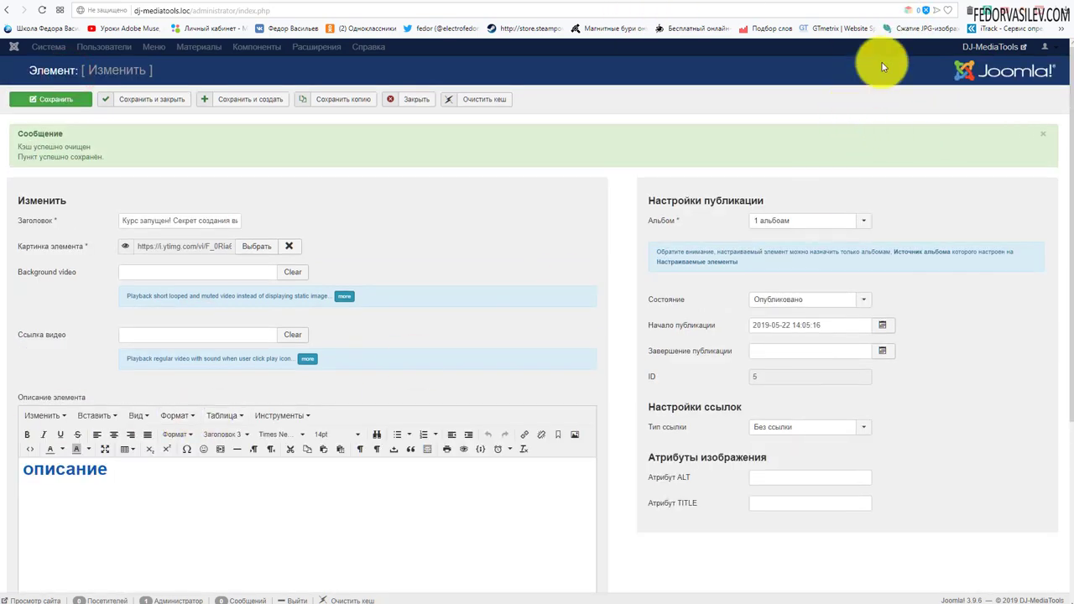
# - Reload the site's home page and inspect the description shown on the first slide
pyautogui.click(926, 4)
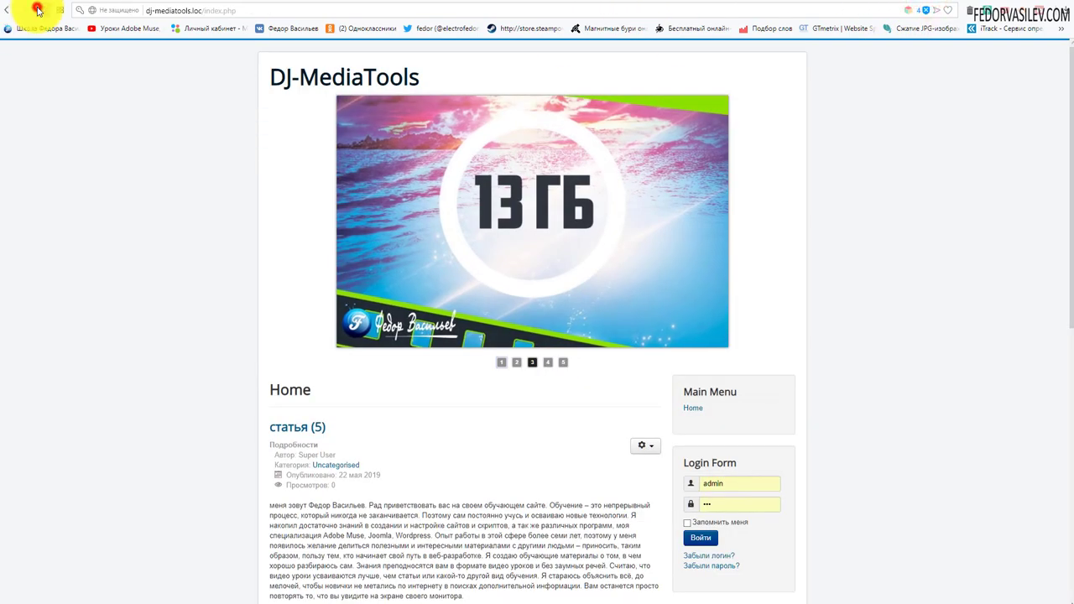
pyautogui.click(37, 10)
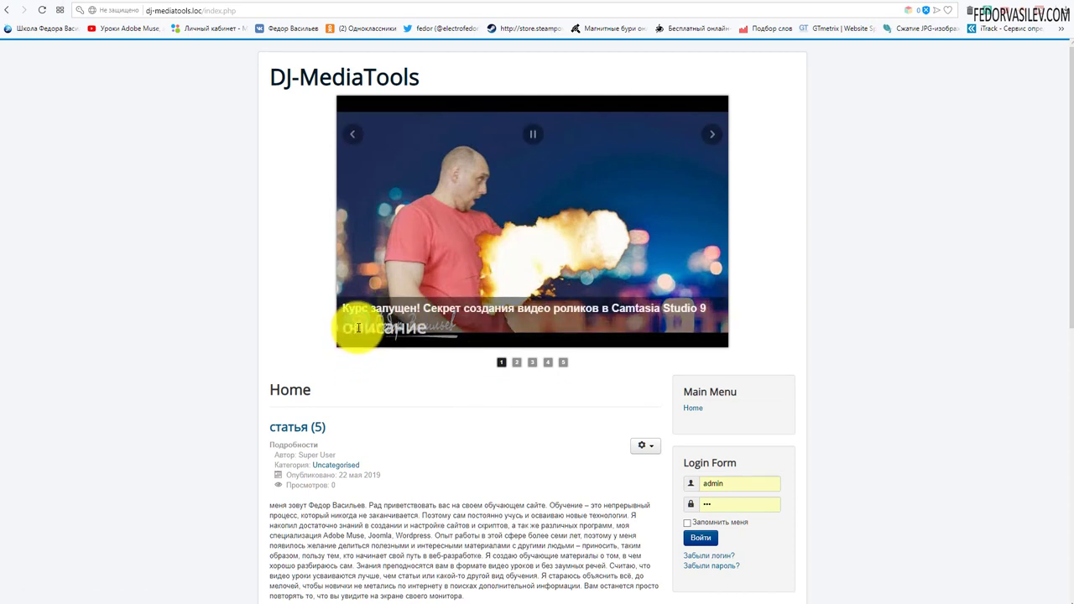
pyautogui.moveTo(369, 327); pyautogui.dragTo(413, 328)
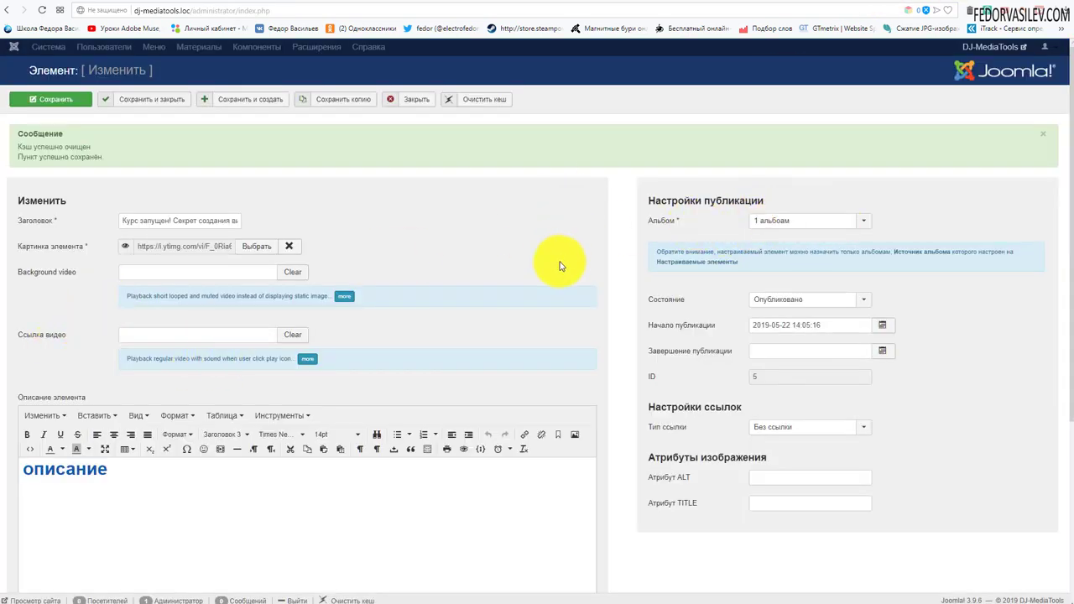
# - Return to the element's form and examine the album and state options in its publishing settings without changing them
pyautogui.scroll(-2, 806, 503)
pyautogui.scroll(2, 696, 256)
pyautogui.click(789, 225)
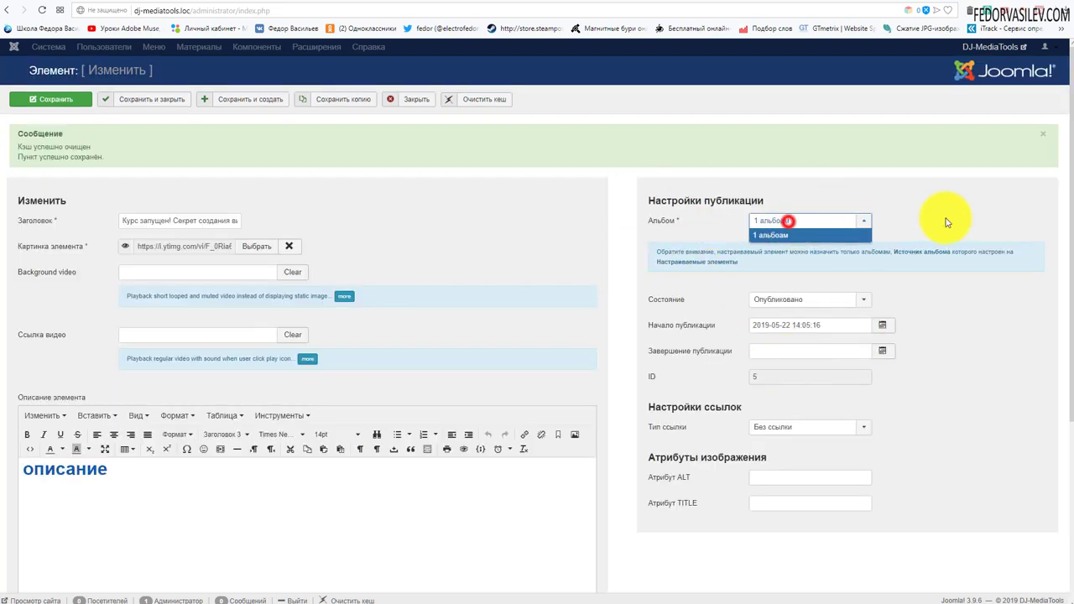
pyautogui.click(1027, 212)
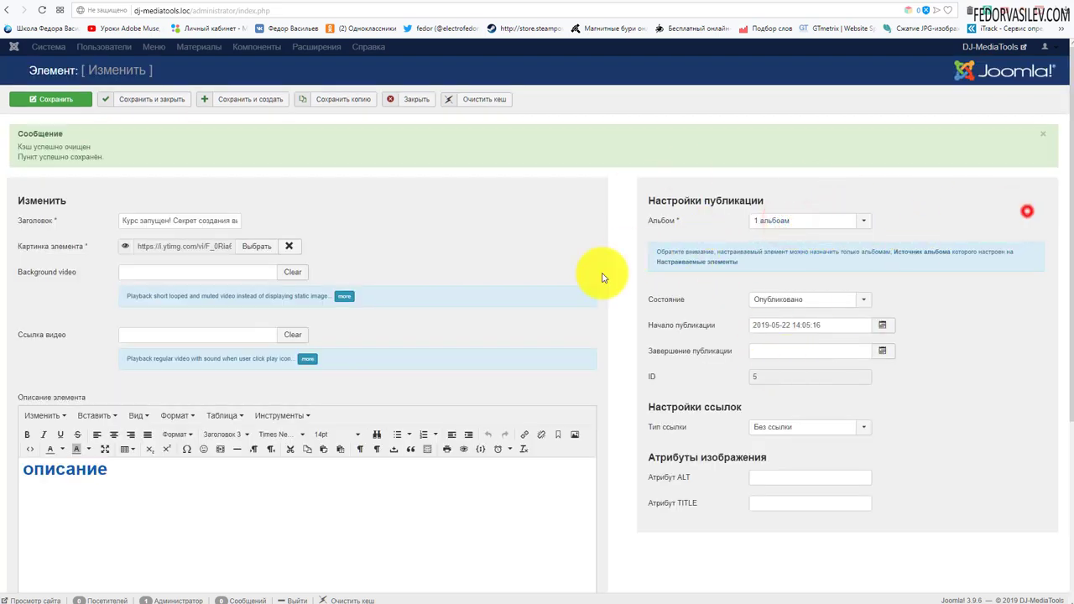
pyautogui.click(800, 219)
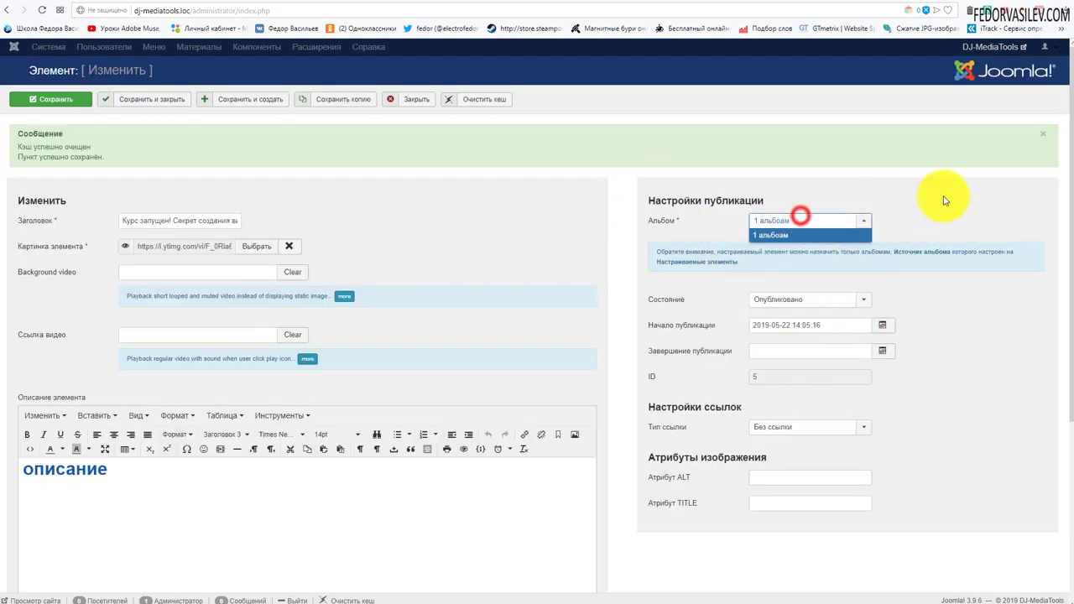
pyautogui.click(803, 299)
pyautogui.click(1003, 286)
pyautogui.click(851, 299)
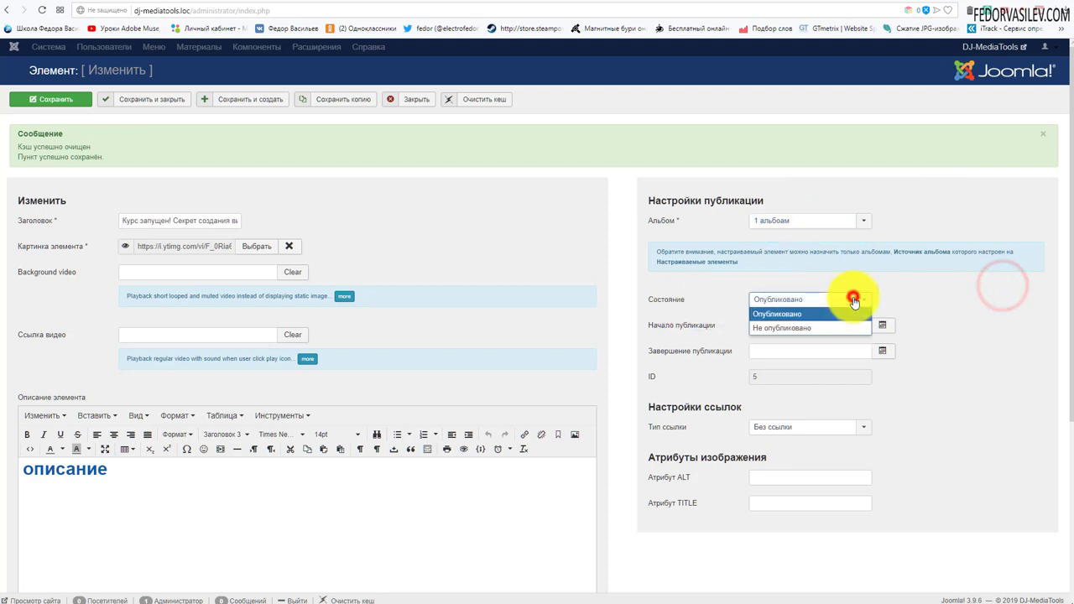
pyautogui.click(960, 287)
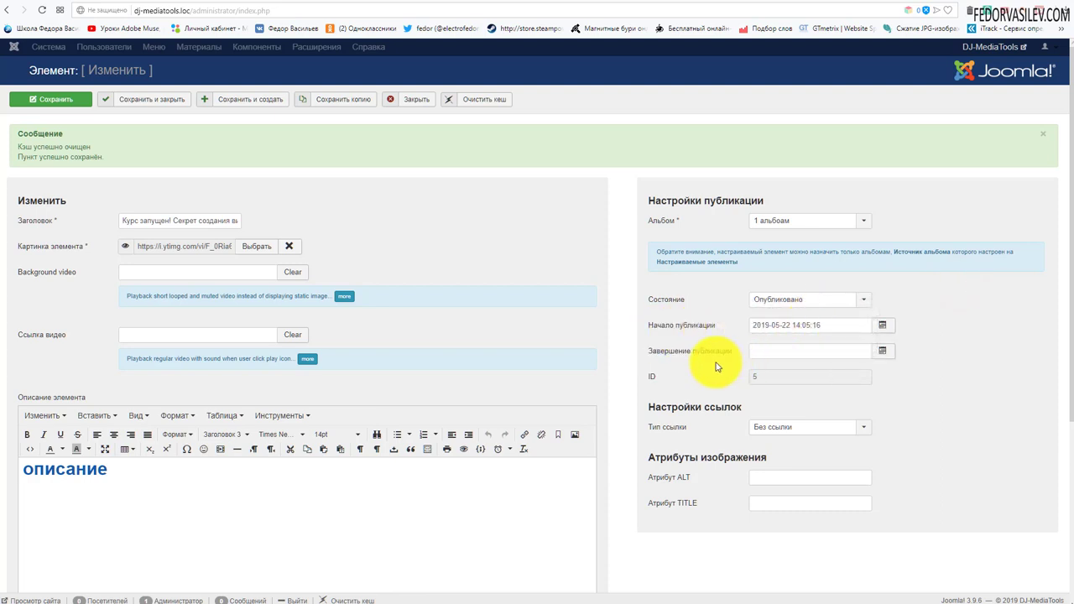
# - Set the element's link type to "Пункт меню" and choose Home from the Main Menu as the linked item
pyautogui.scroll(-2, 930, 347)
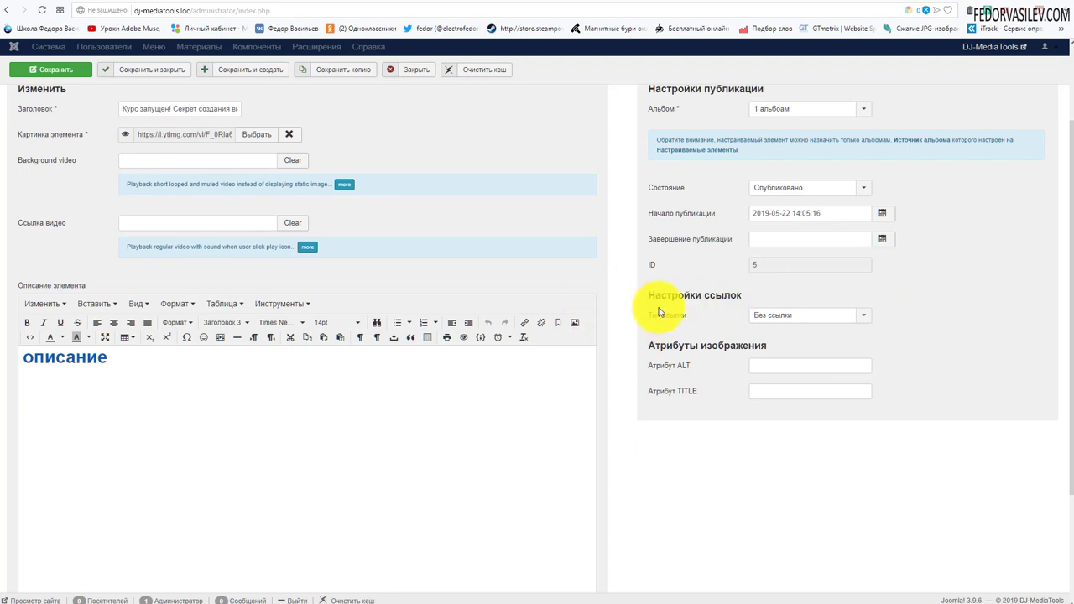
pyautogui.click(814, 318)
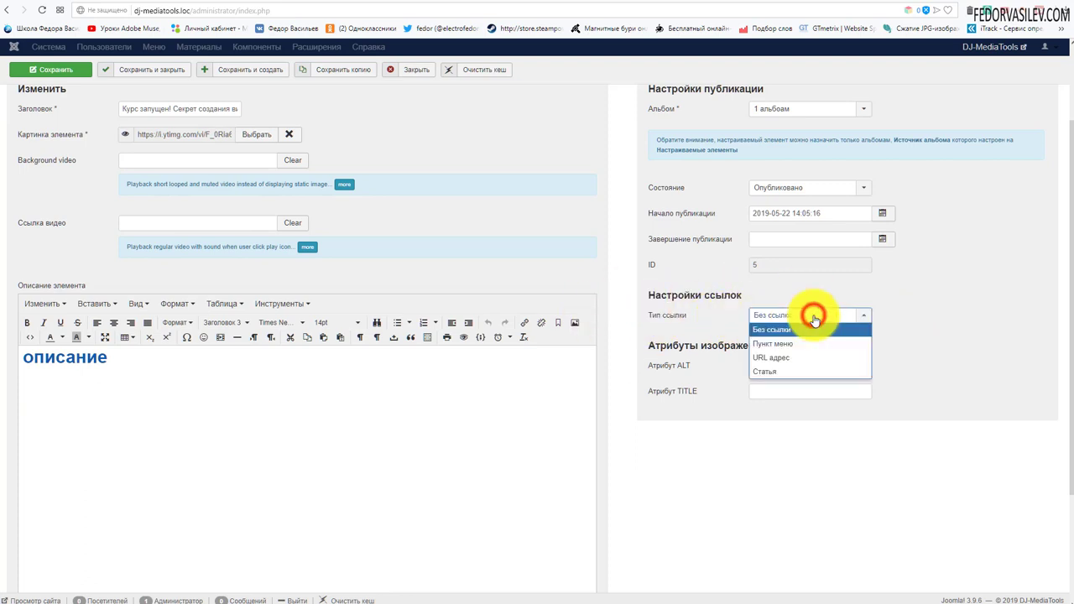
pyautogui.click(813, 344)
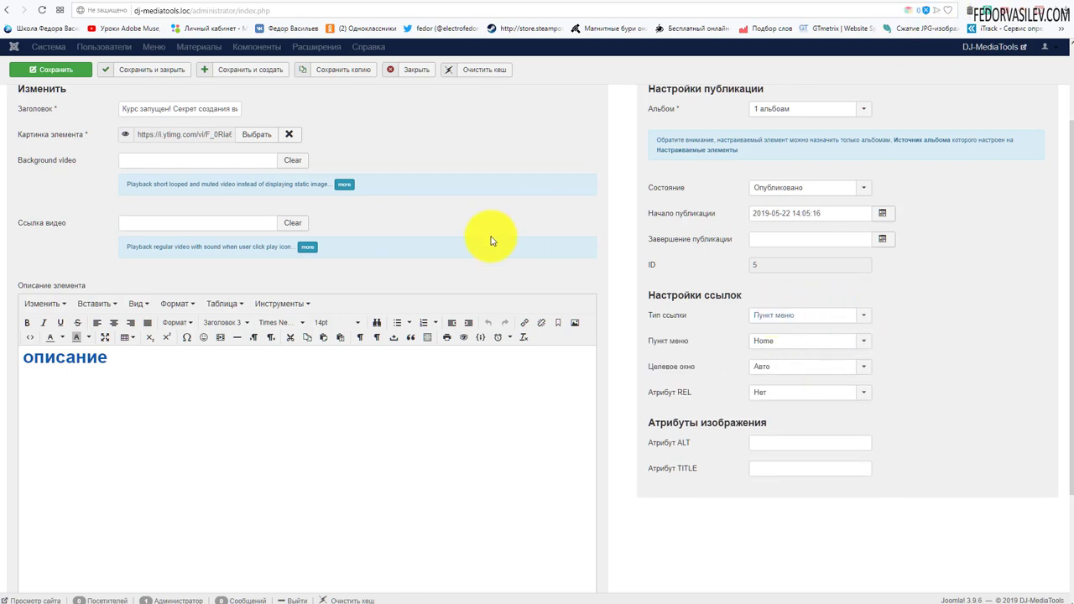
pyautogui.scroll(-2, 571, 241)
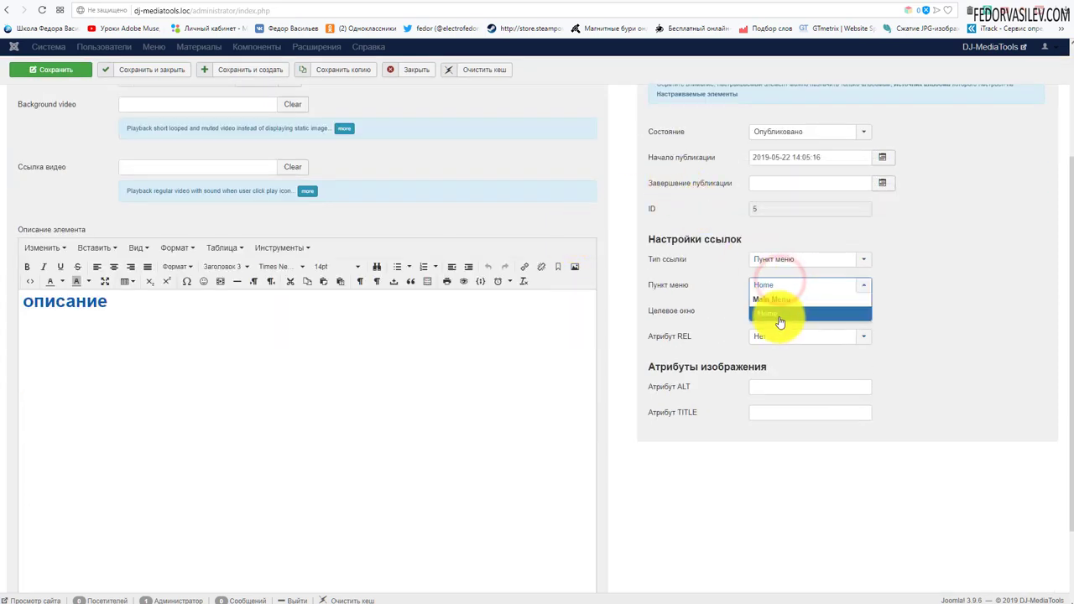
pyautogui.click(758, 290)
pyautogui.click(765, 318)
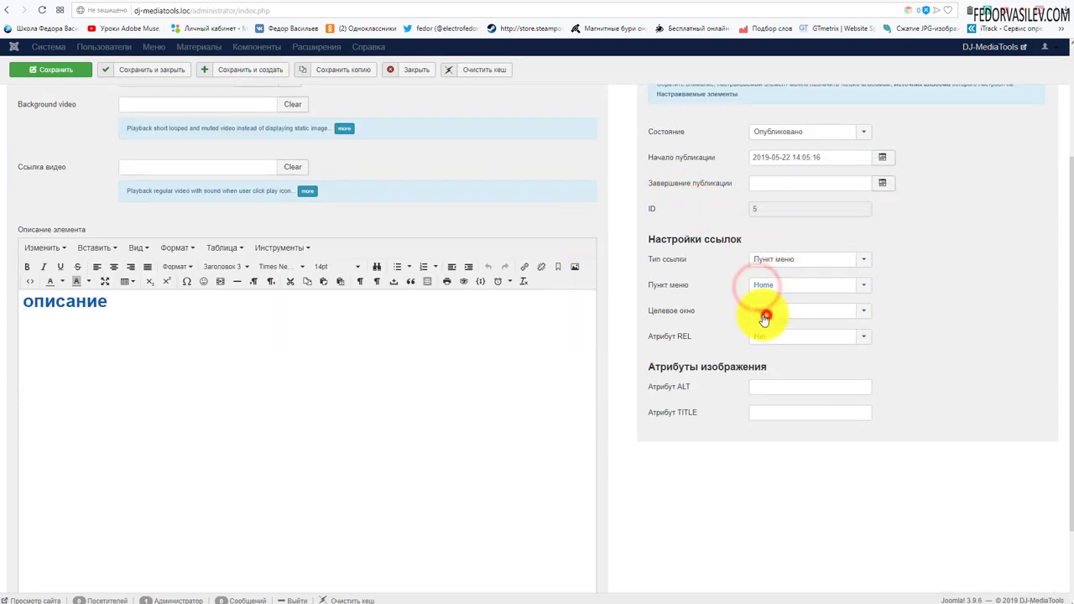
pyautogui.click(765, 285)
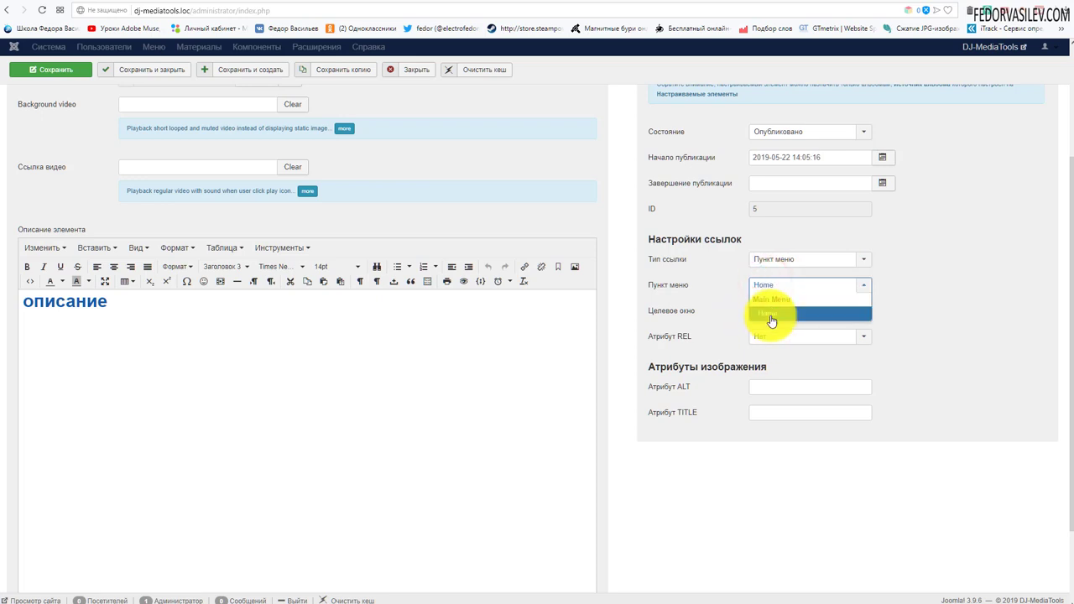
pyautogui.click(771, 319)
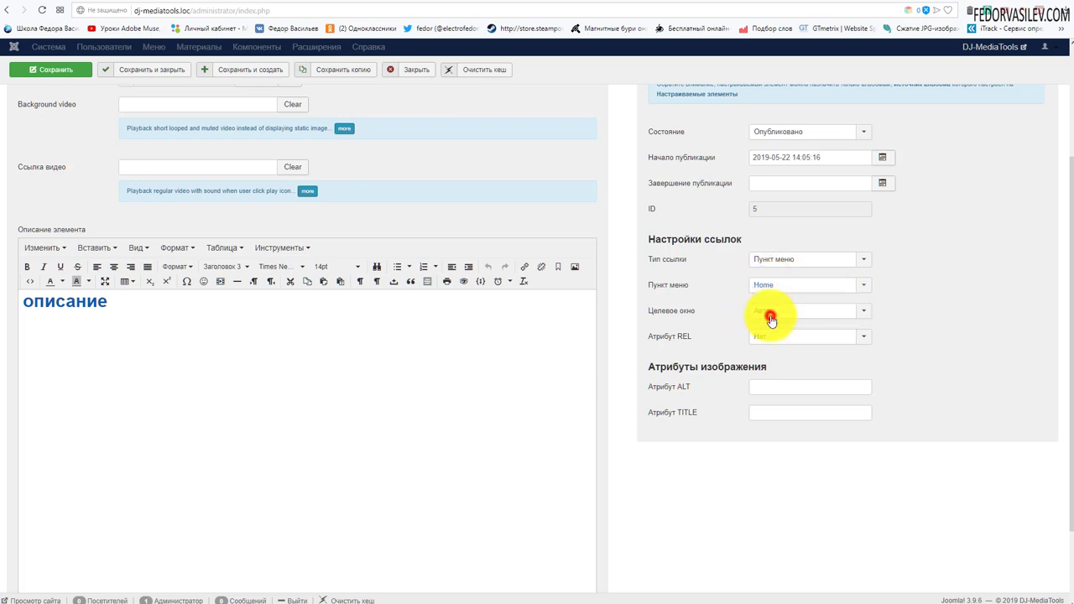
# - Keep Home as the linked menu item and set the link's target window to "Новое окно"
pyautogui.click(770, 285)
pyautogui.click(770, 318)
pyautogui.click(776, 321)
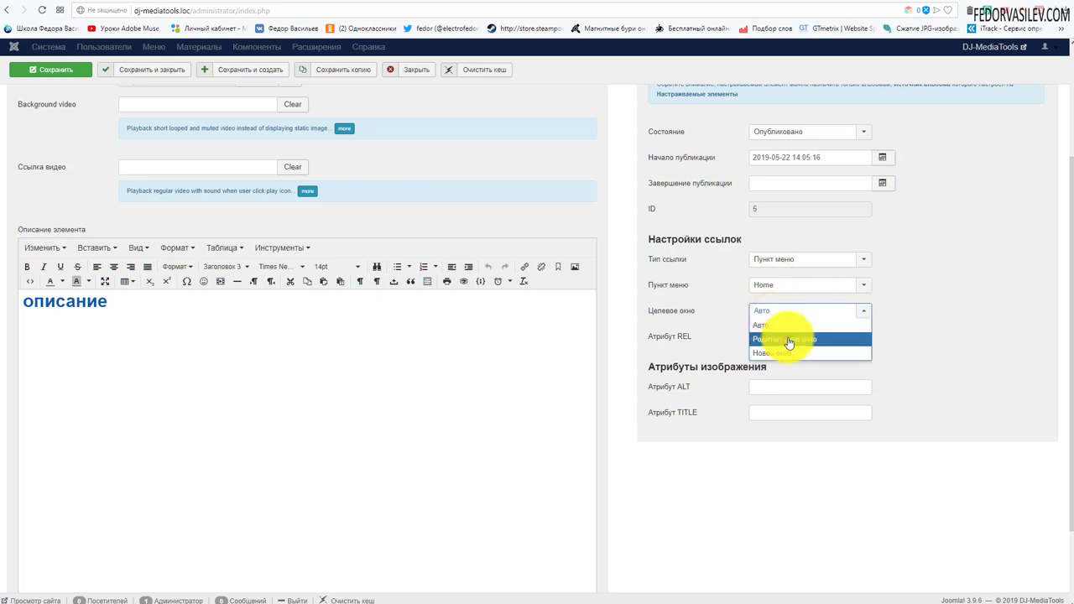
pyautogui.click(785, 354)
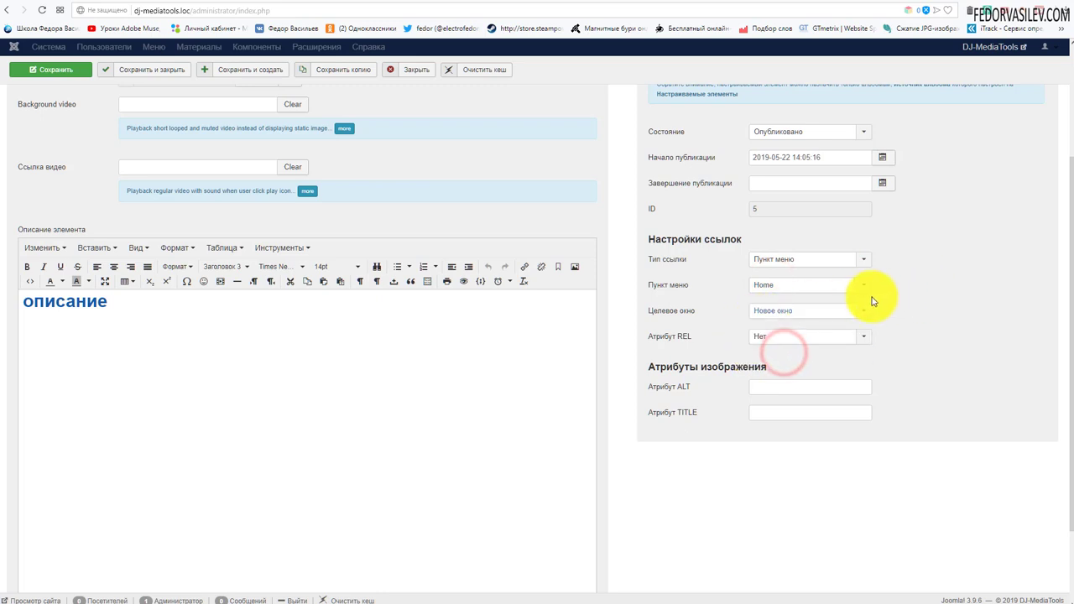
pyautogui.click(757, 288)
pyautogui.click(885, 290)
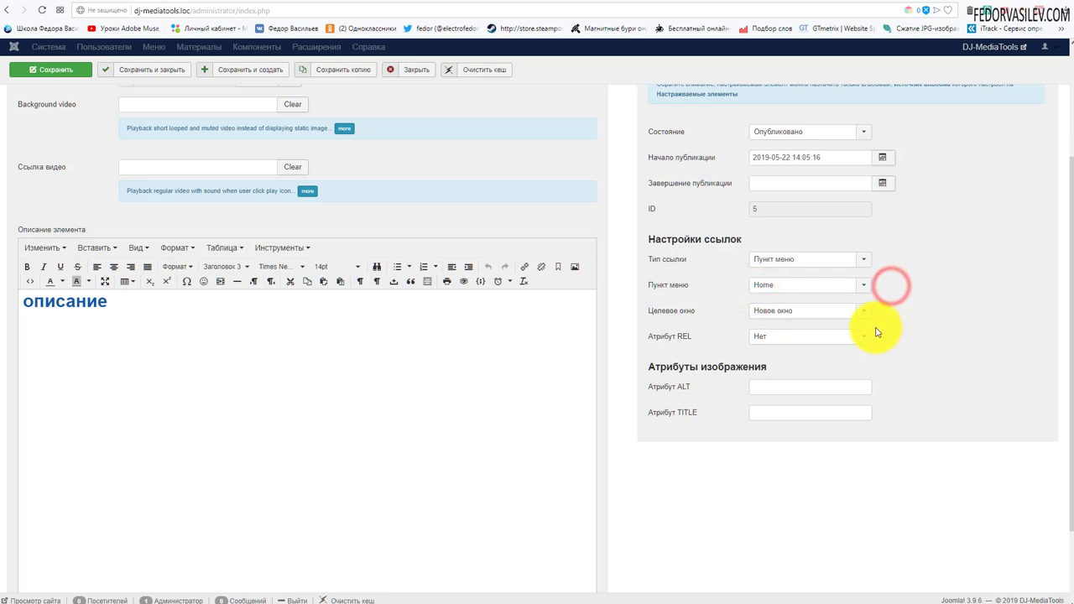
# - Examine the REL attribute options and the hints for the image ALT and TITLE attributes without changing them
pyautogui.click(775, 338)
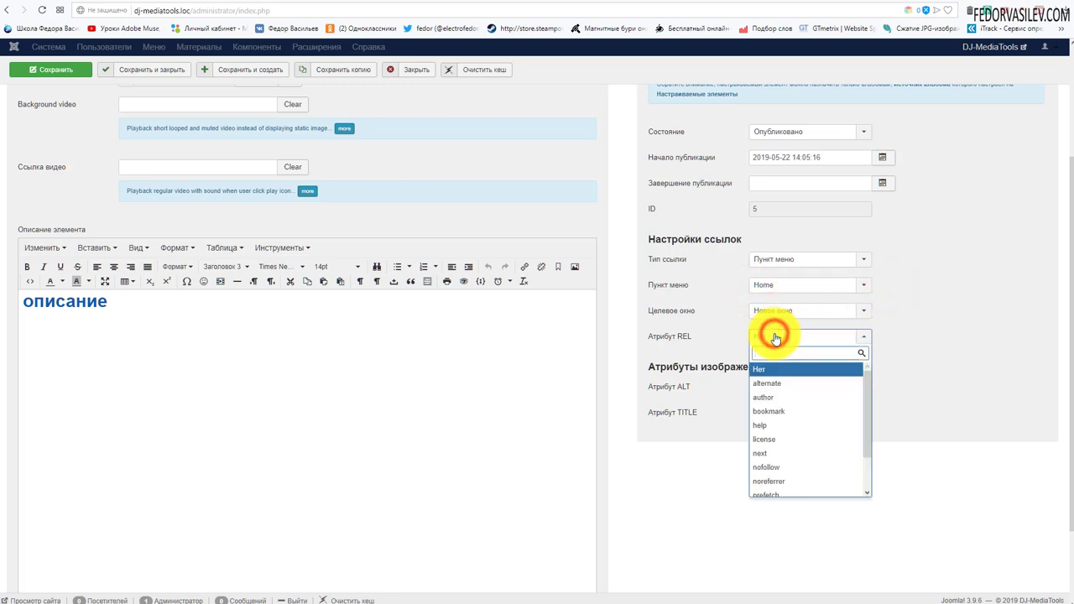
pyautogui.scroll(-1, 831, 416)
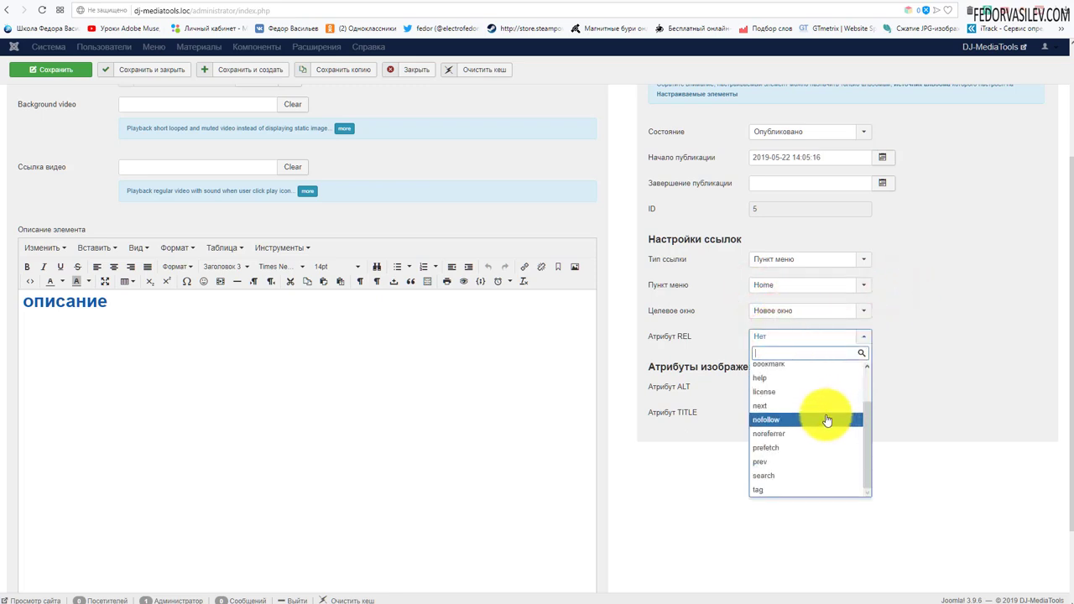
pyautogui.scroll(1, 803, 400)
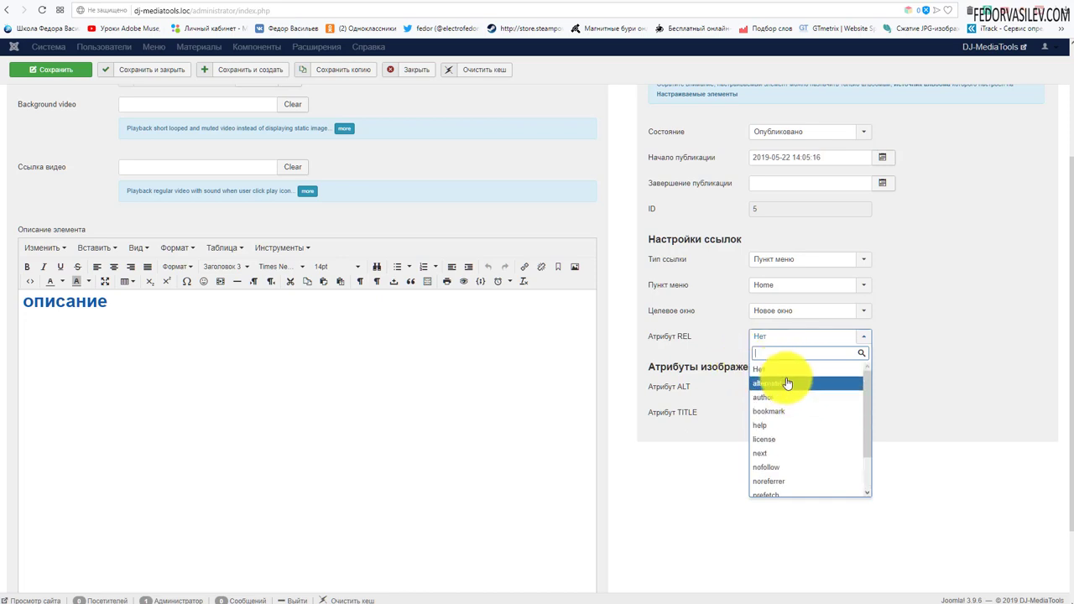
pyautogui.click(1053, 340)
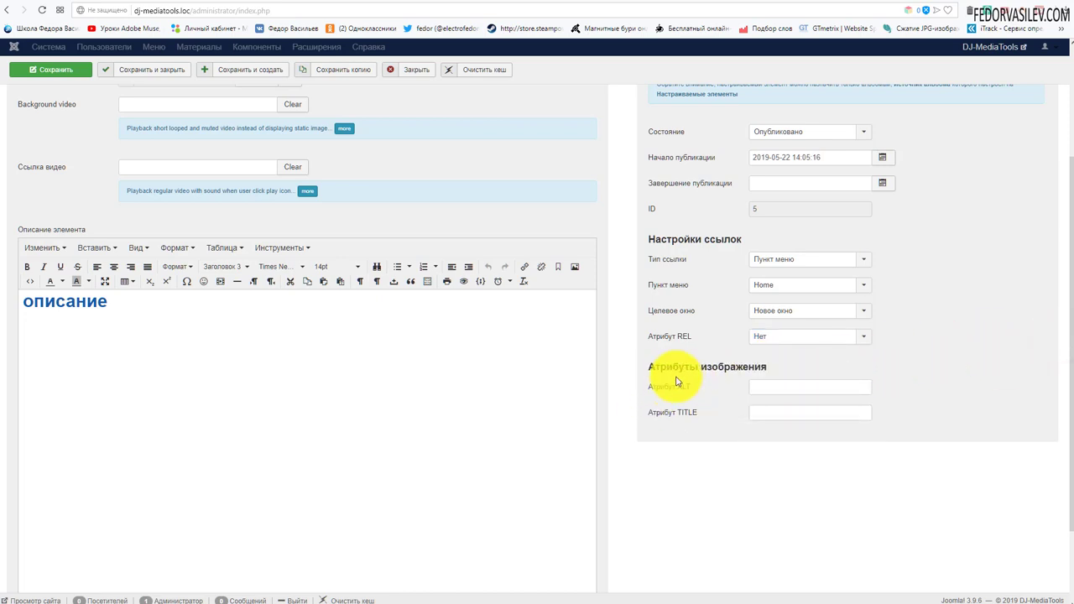
pyautogui.moveTo(664, 395)
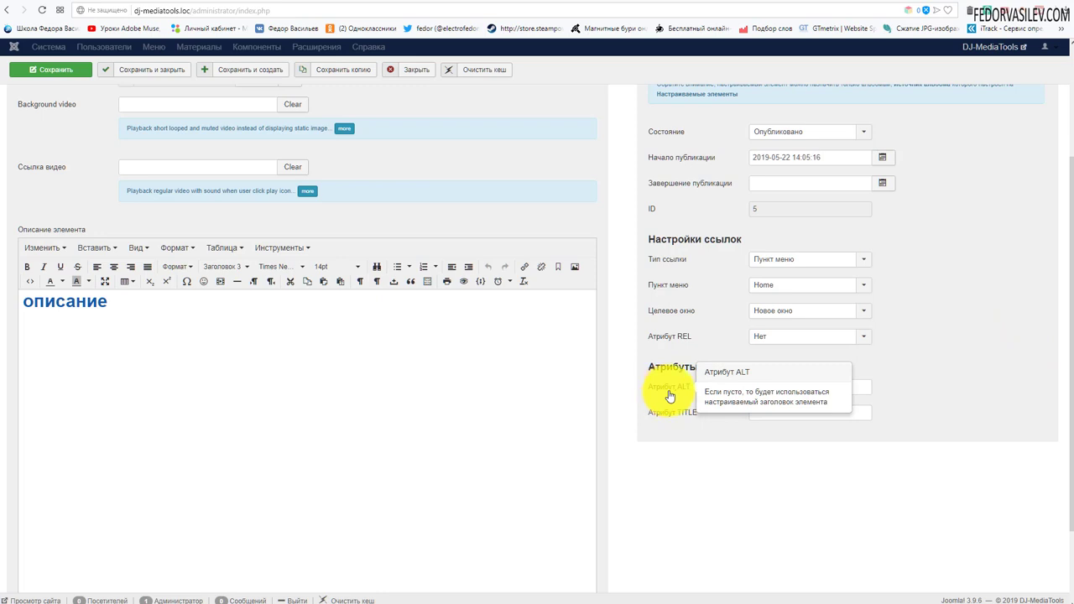
pyautogui.click(759, 387)
pyautogui.moveTo(673, 414)
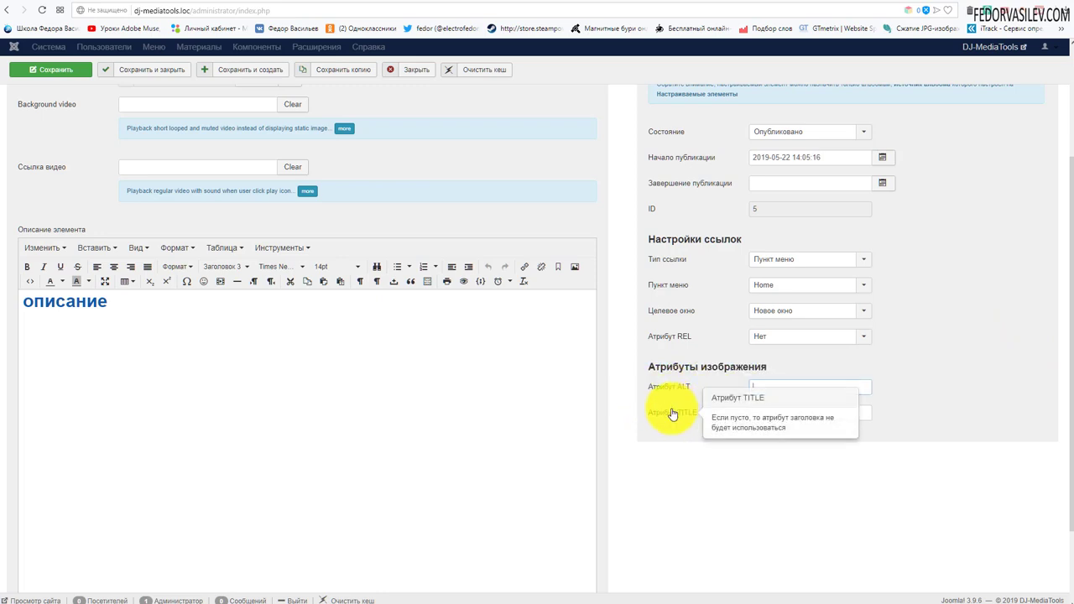
pyautogui.click(761, 411)
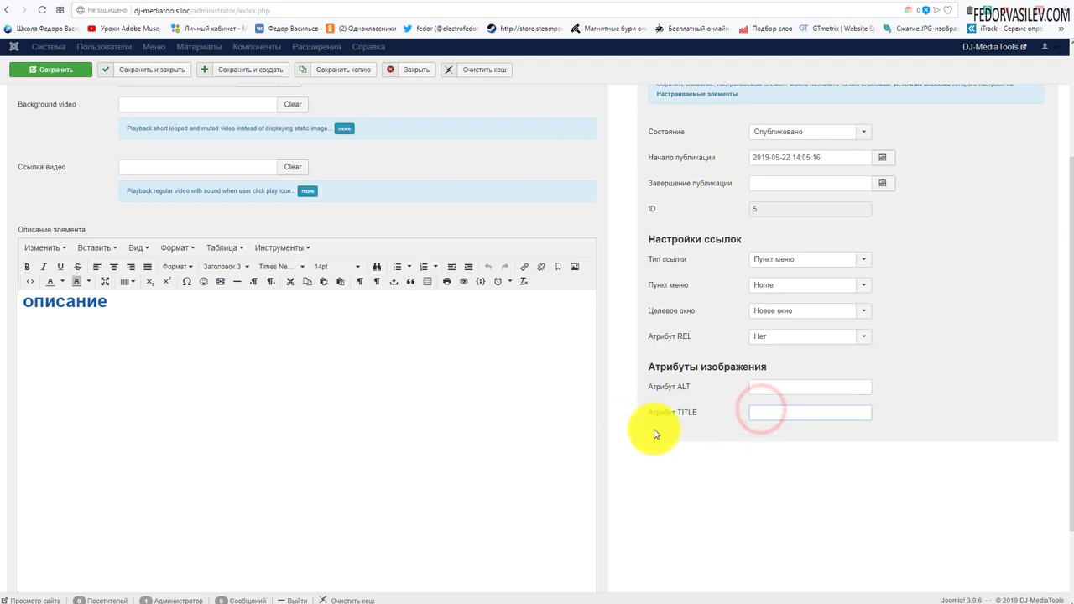
pyautogui.scroll(3, 655, 434)
pyautogui.scroll(-4, 655, 434)
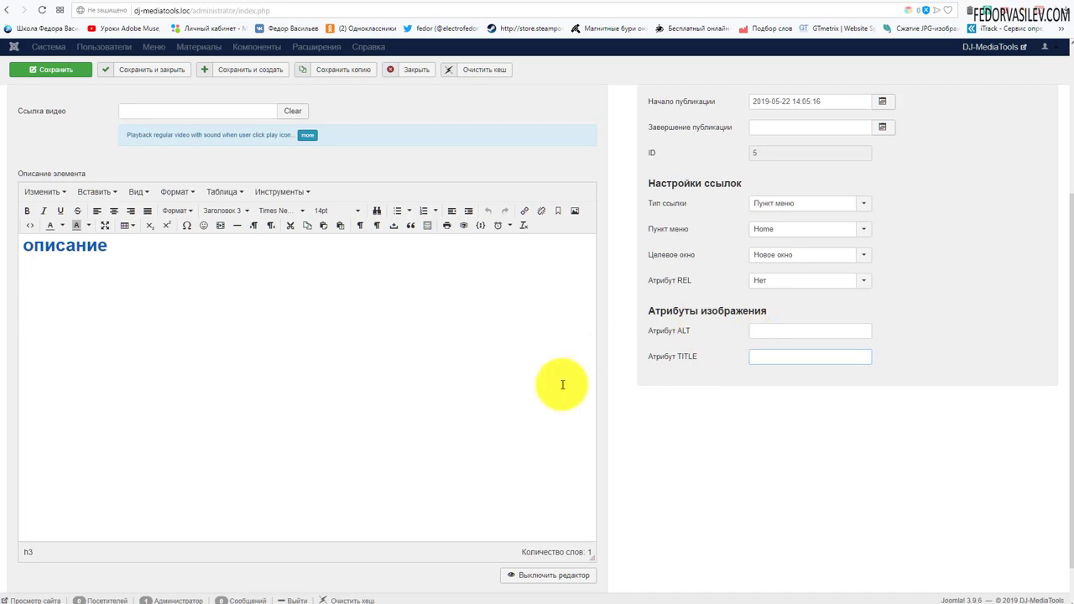
# - Save the element with its link settings and reload the site's home page
pyautogui.scroll(4, 559, 384)
pyautogui.click(70, 98)
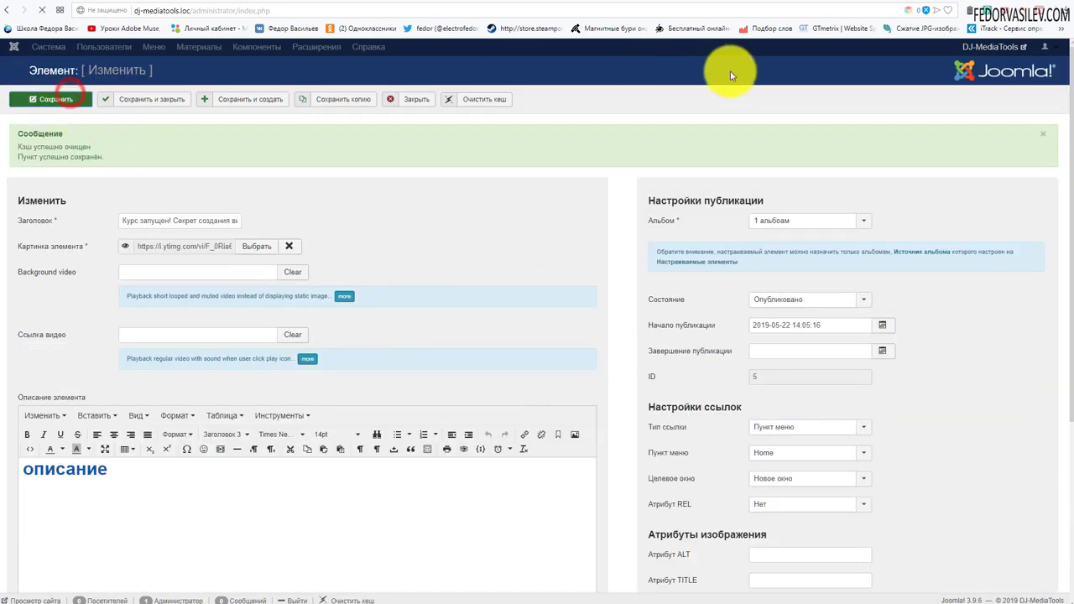
pyautogui.click(923, 4)
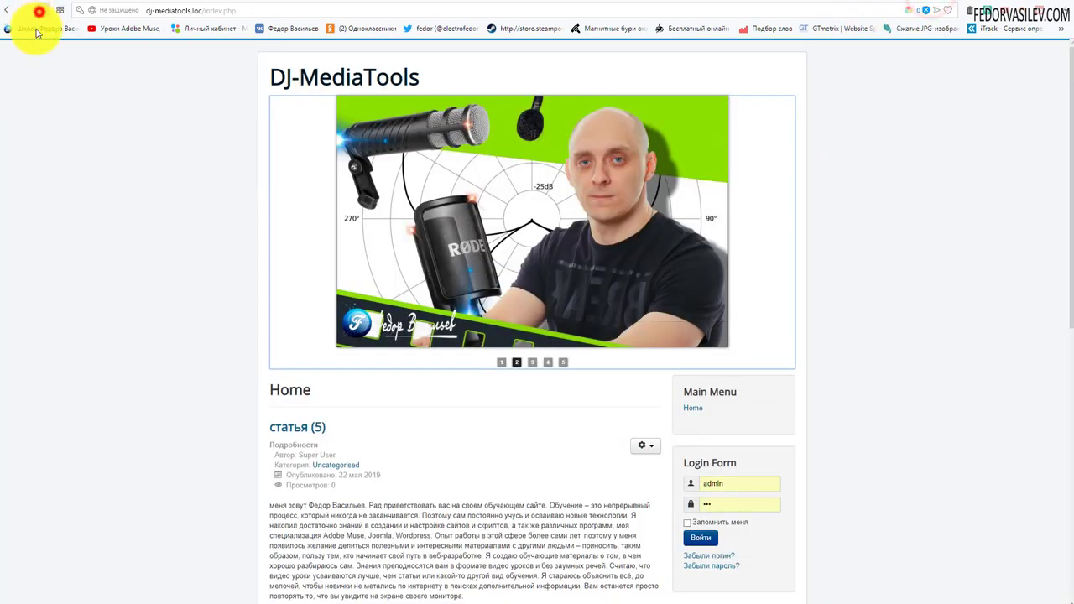
# - Return to the custom elements list in the administration area and open "обложка2" for editing
pyautogui.hotkey('ctrl', 'Tab')
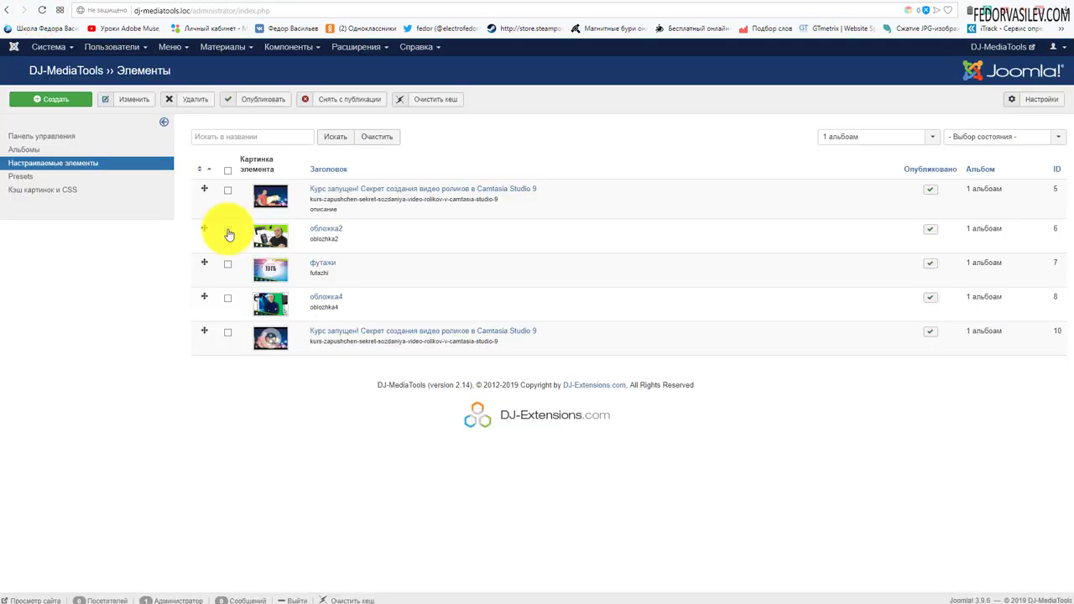
pyautogui.click(228, 232)
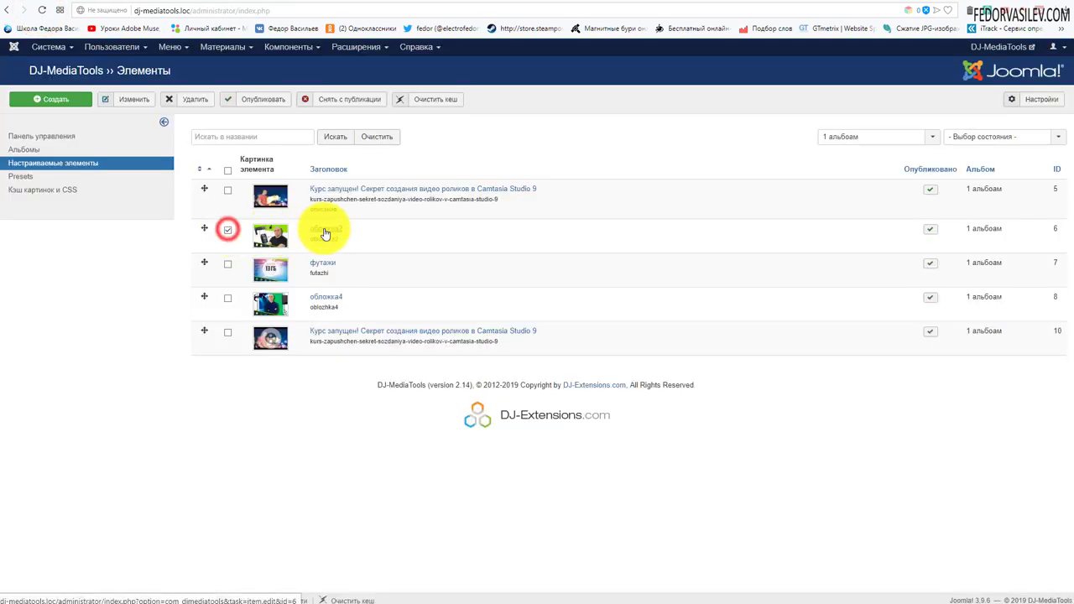
pyautogui.click(126, 100)
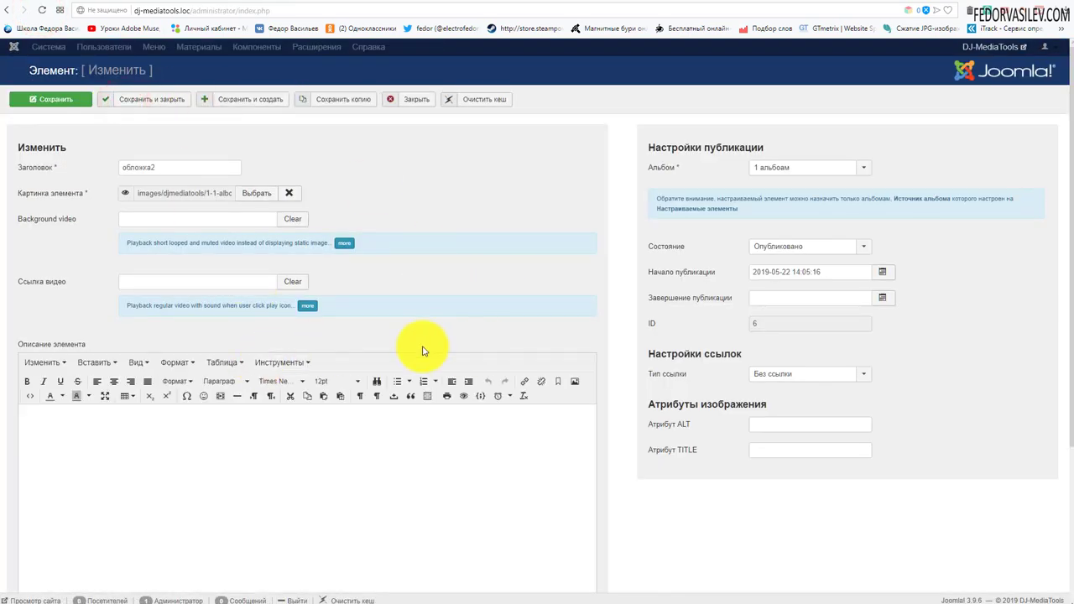
pyautogui.scroll(-3, 223, 377)
pyautogui.scroll(3, 516, 336)
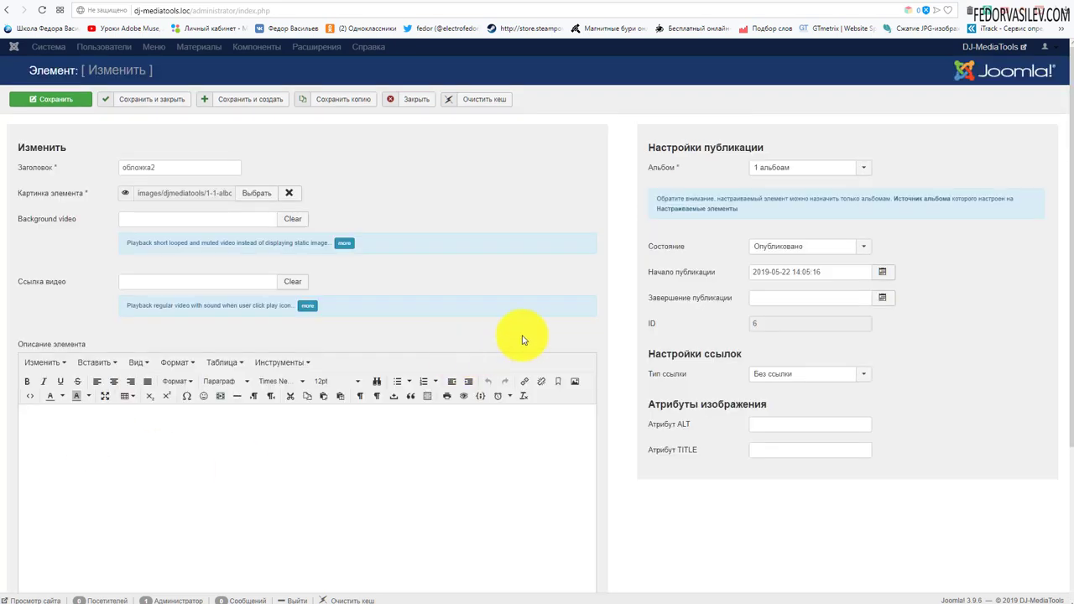
pyautogui.click(797, 375)
pyautogui.click(787, 403)
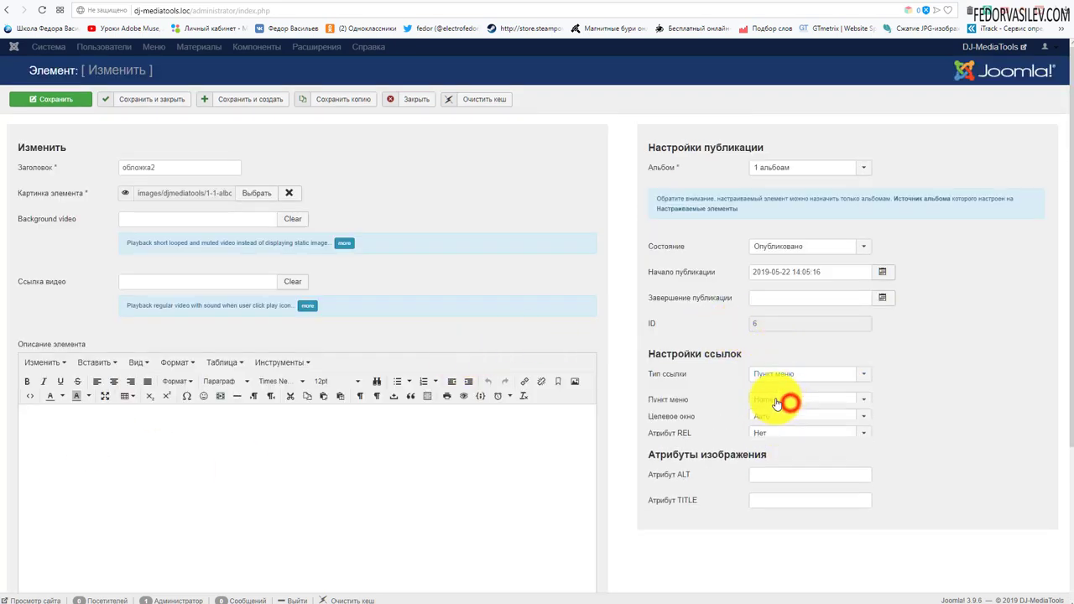
pyautogui.scroll(-2, 780, 420)
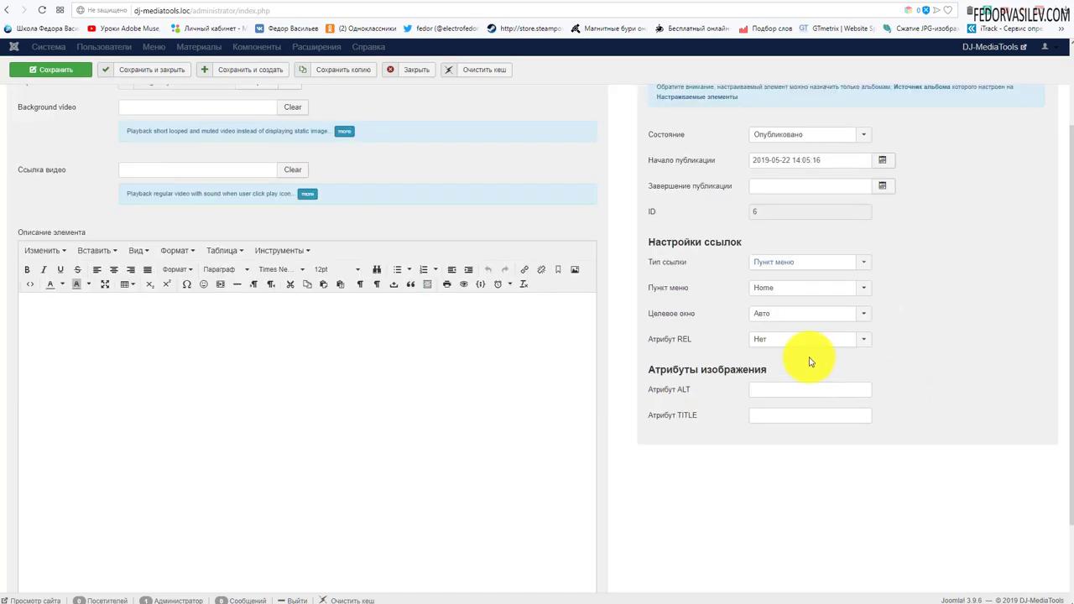
pyautogui.click(789, 263)
pyautogui.click(785, 278)
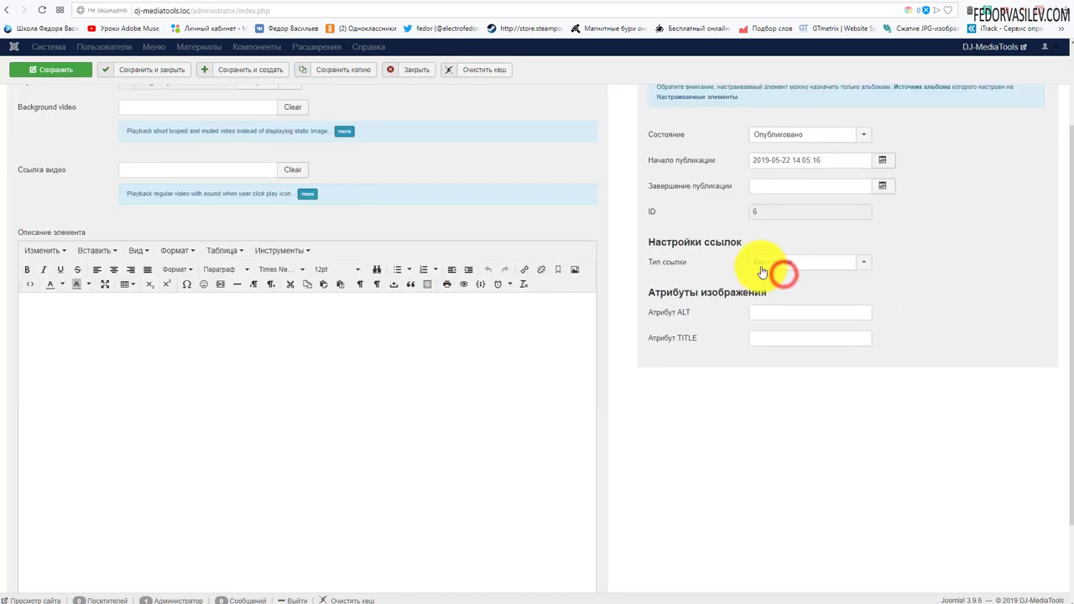
pyautogui.click(764, 262)
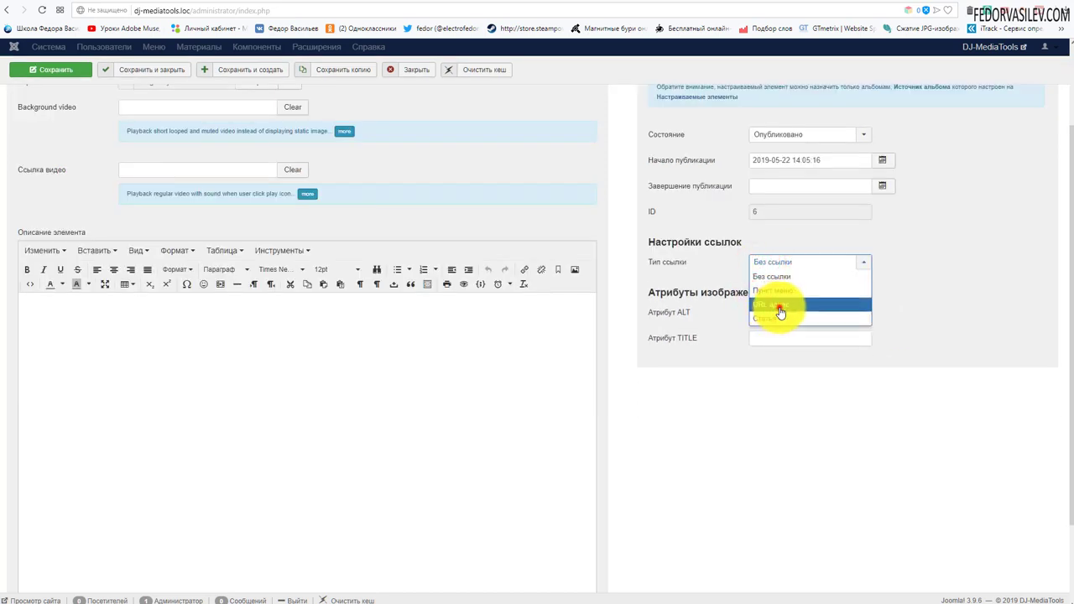
pyautogui.click(780, 305)
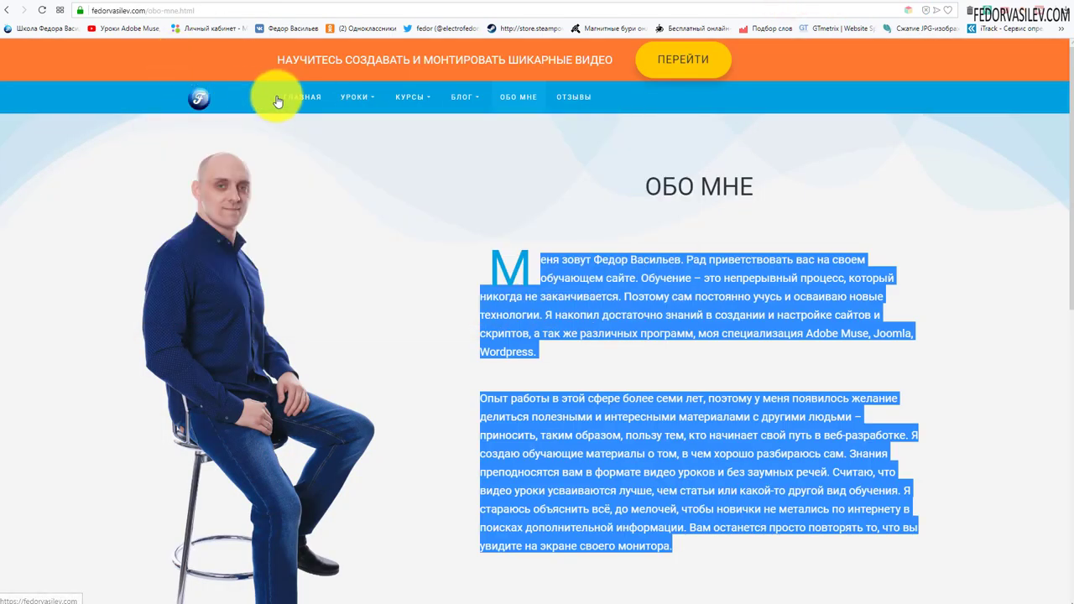
pyautogui.click(277, 96)
pyautogui.rightClick(107, 11)
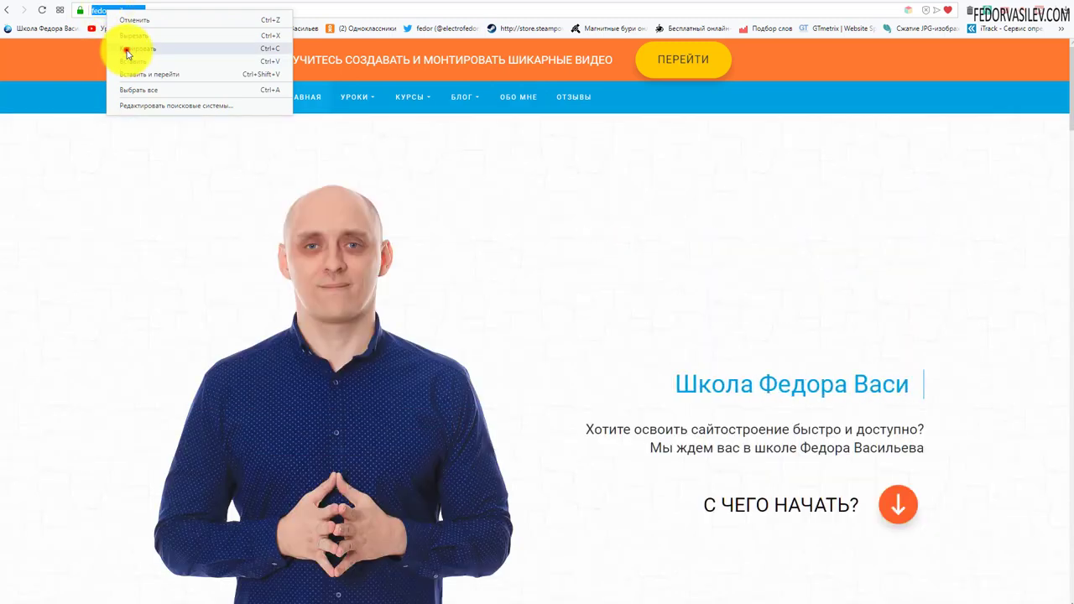
pyautogui.click(127, 51)
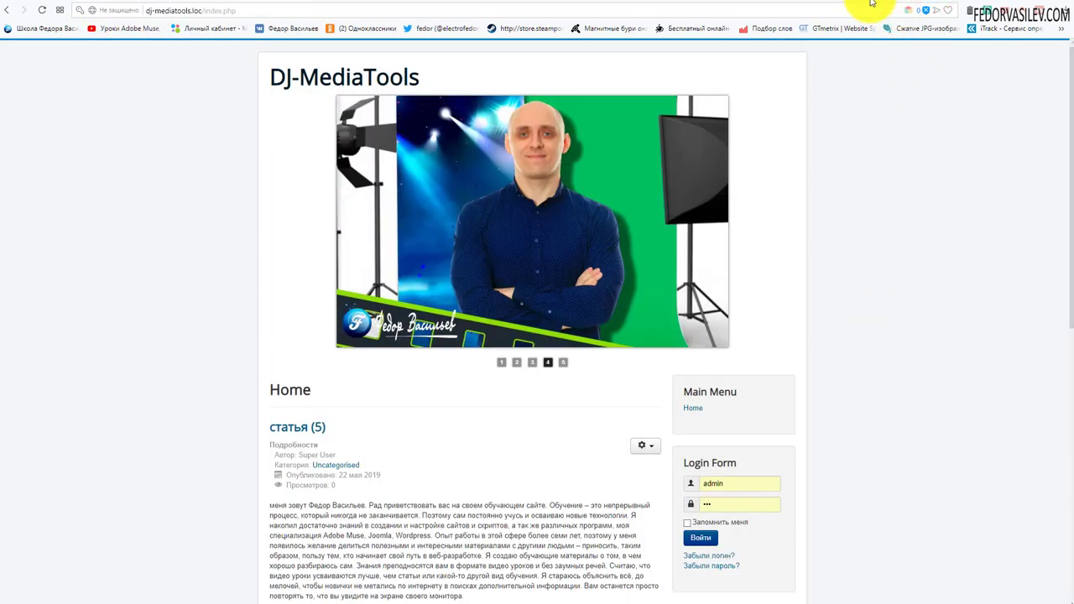
pyautogui.click(862, 3)
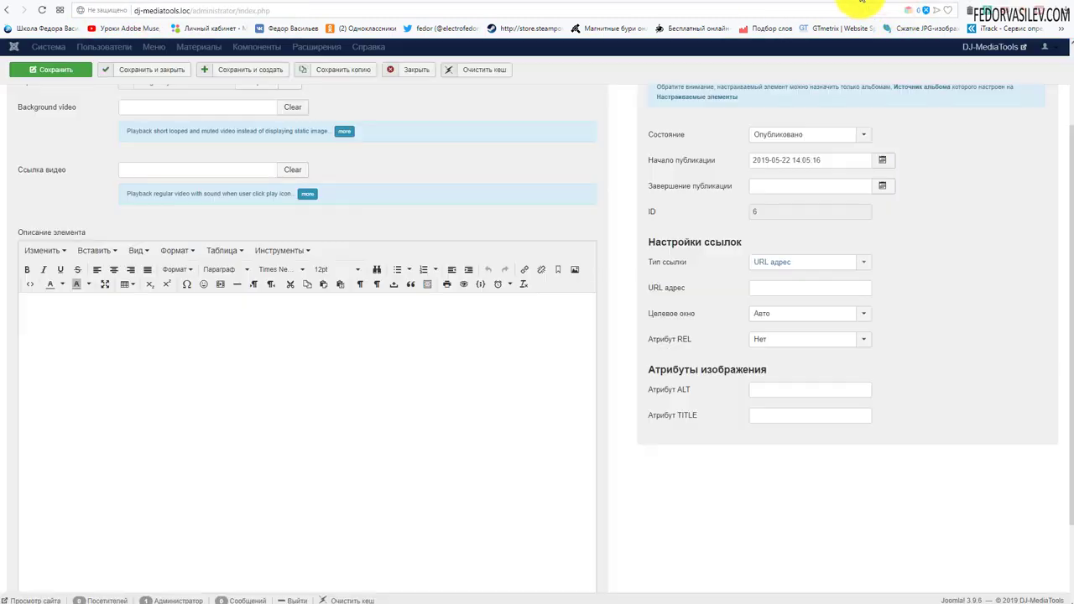
pyautogui.rightClick(760, 287)
pyautogui.click(793, 363)
pyautogui.click(930, 315)
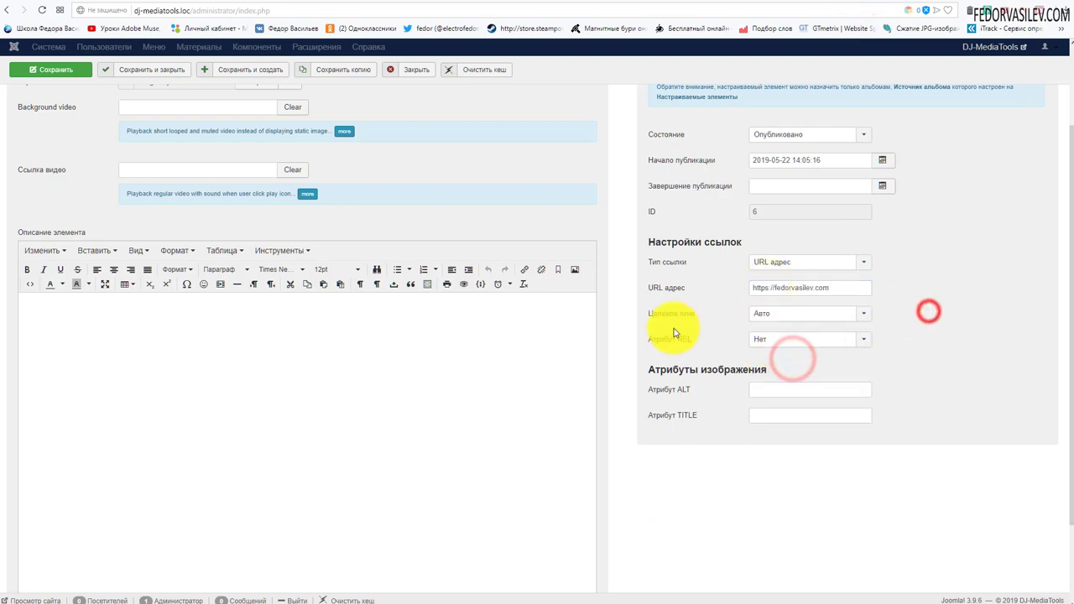
# - Set the target window for the "обложка2" link to "Новое окно", save the element and switch to the site's home page
pyautogui.click(813, 315)
pyautogui.click(828, 366)
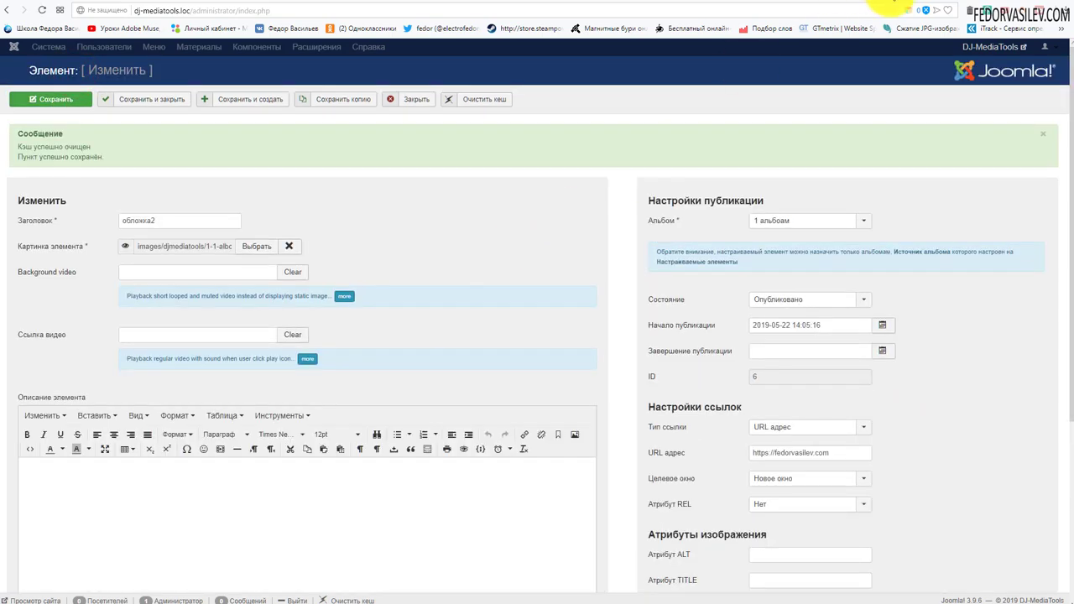
pyautogui.click(891, 3)
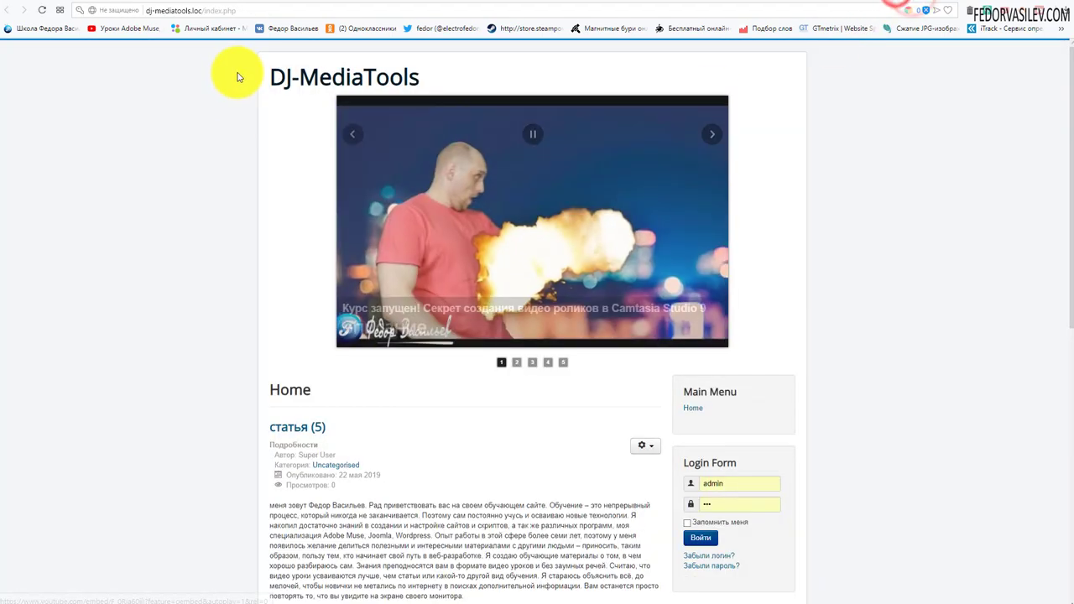
# - Reload the site's home page and test the second slide's enlarged image and its "обложка2" title link, returning to the slideshow
pyautogui.click(273, 79)
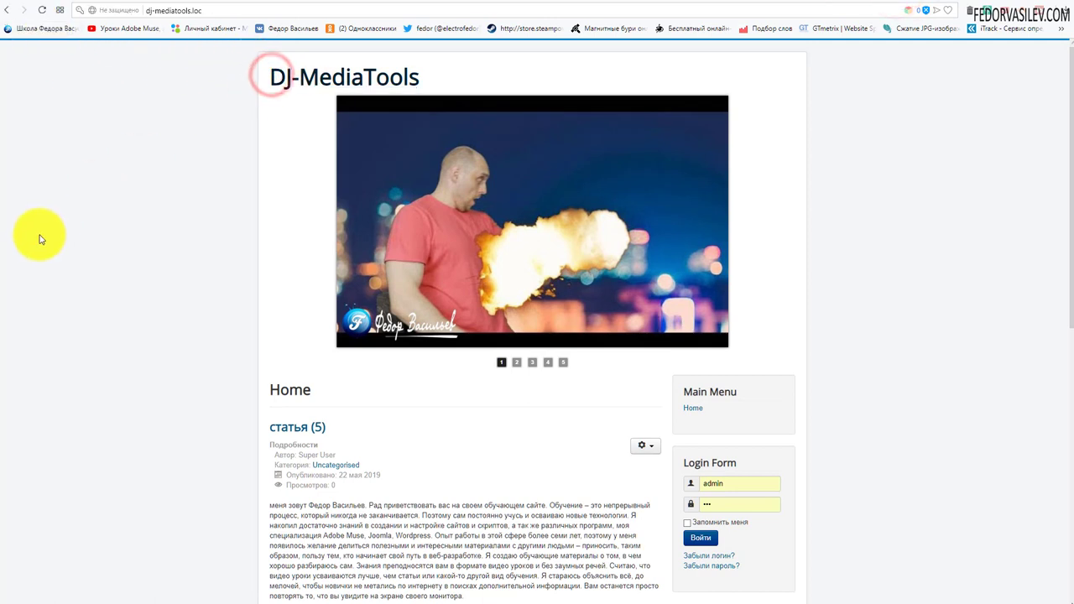
pyautogui.click(515, 363)
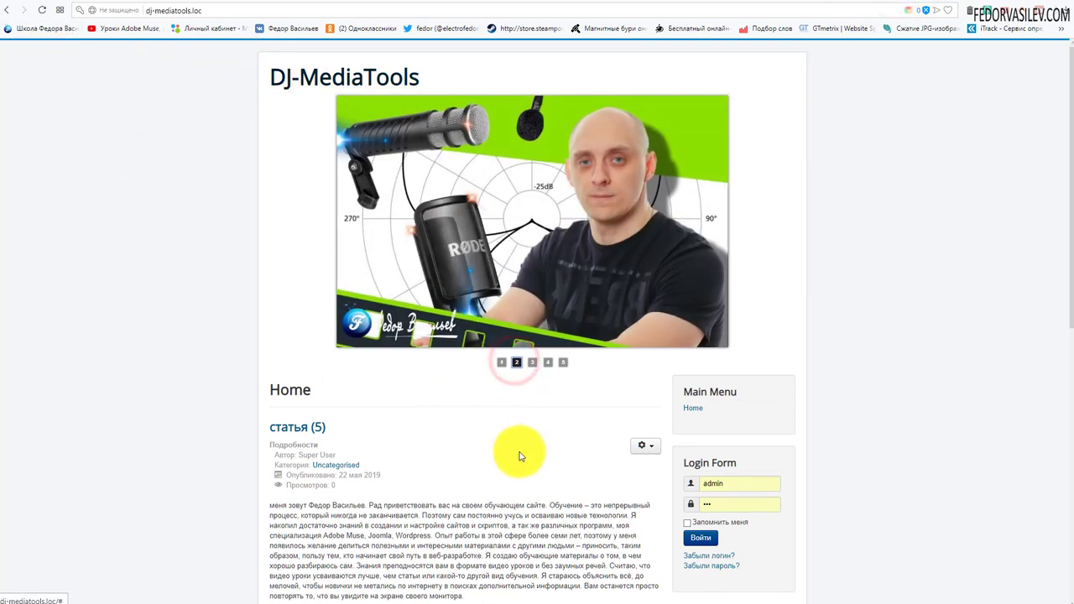
pyautogui.click(499, 220)
pyautogui.click(875, 192)
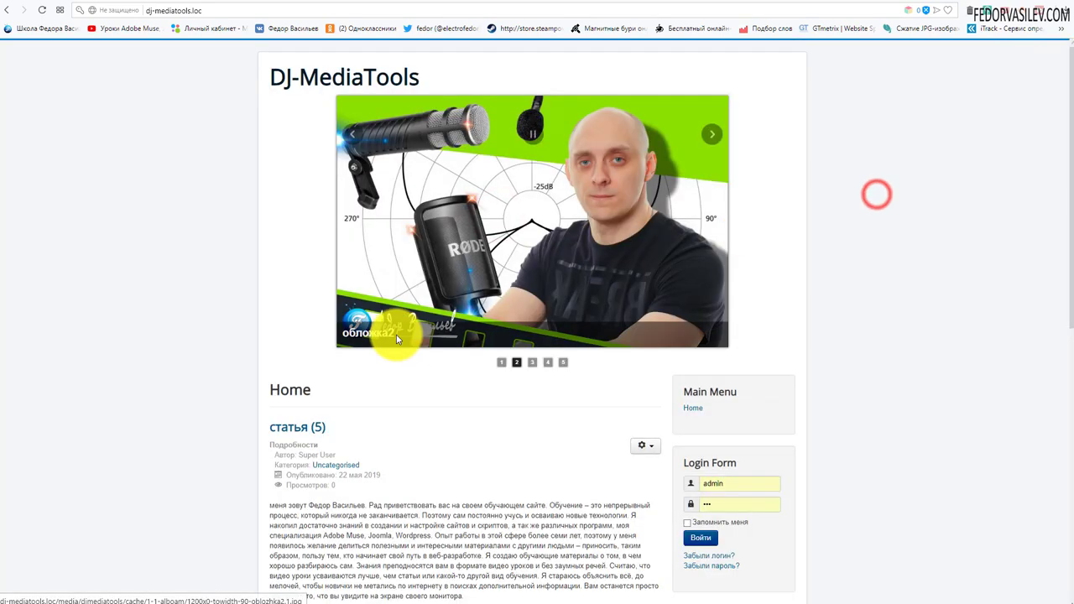
pyautogui.click(377, 337)
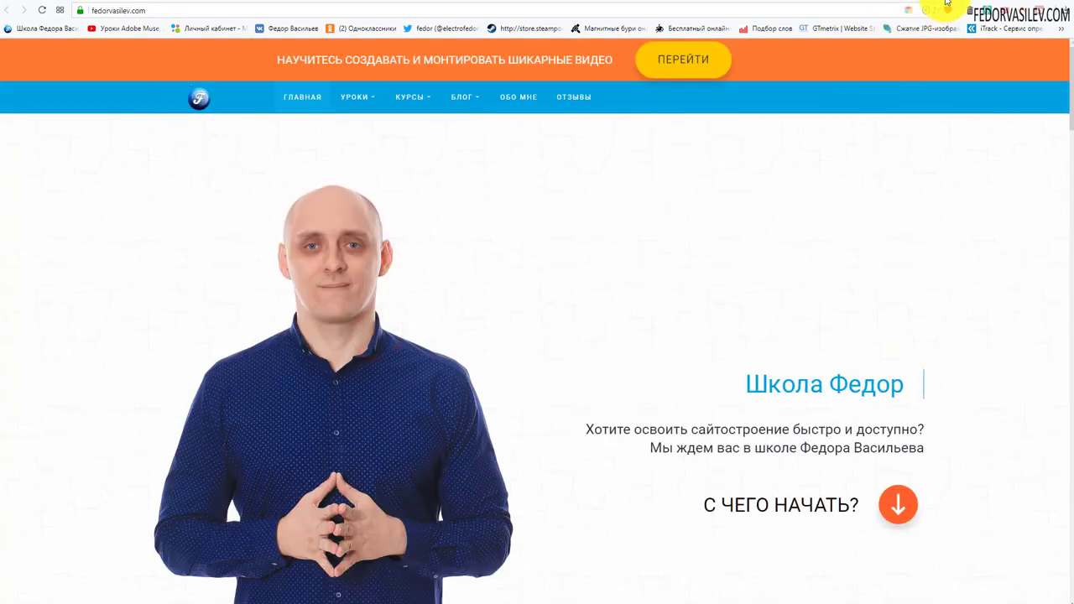
pyautogui.hotkey('alt', 'Left')
# - Follow the "обложка2" title link again, return to the home page and enlarge the second slide's image for comparison
pyautogui.click(351, 130)
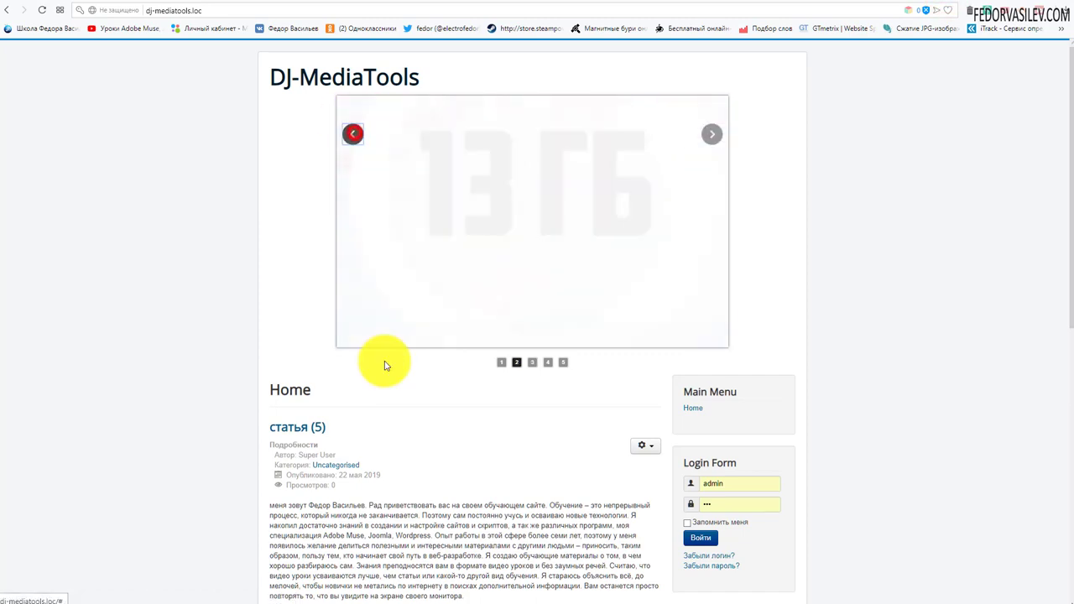
pyautogui.click(377, 338)
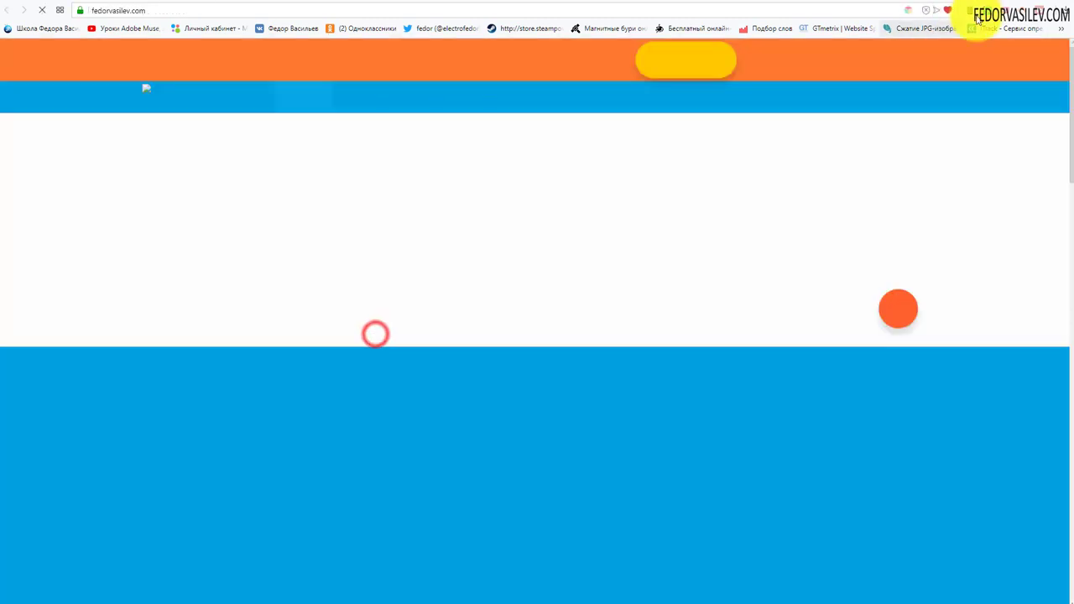
pyautogui.hotkey('alt', 'Left')
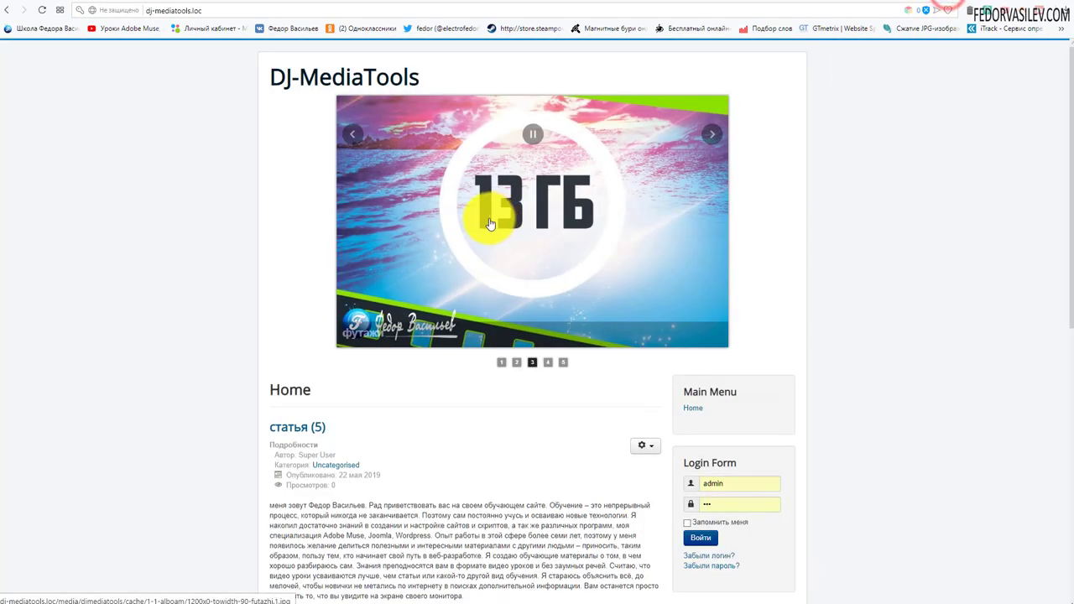
pyautogui.click(516, 364)
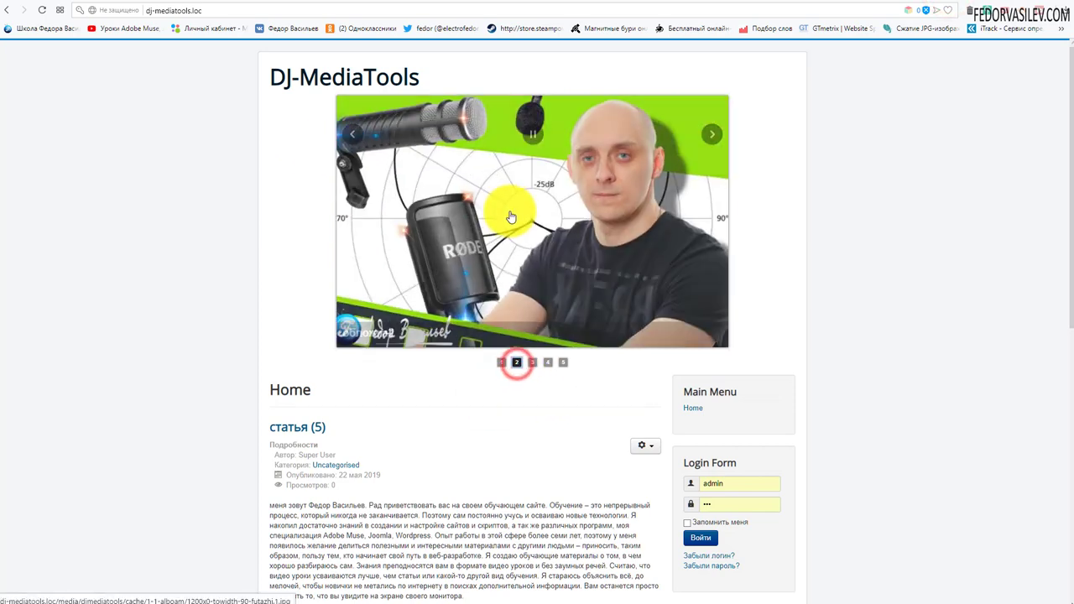
pyautogui.click(510, 211)
pyautogui.click(799, 52)
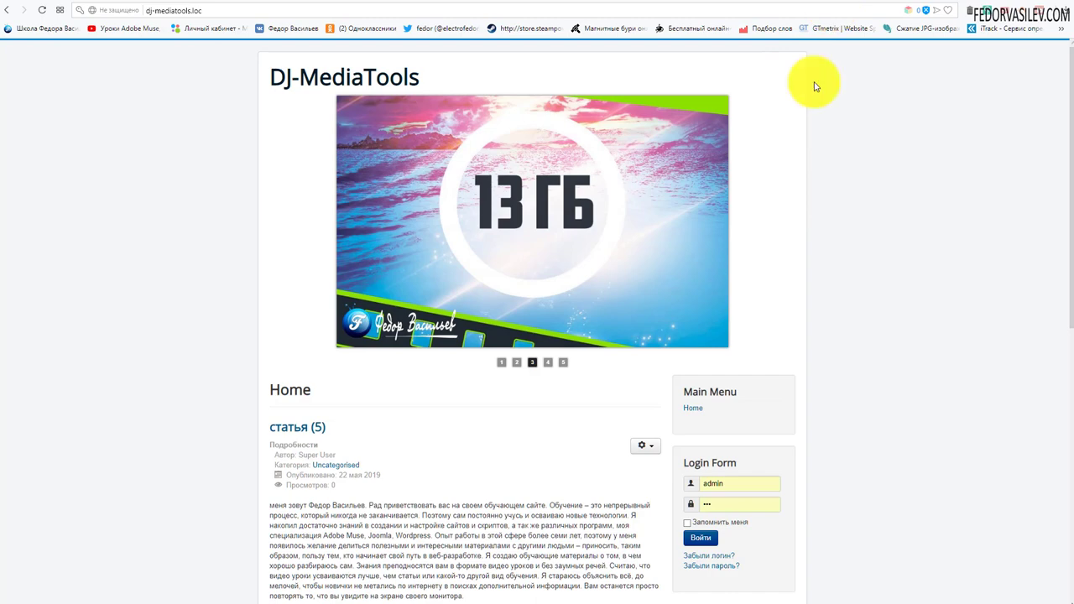
# - Return to the "обложка2" element in the administration area and set its link type to "Статья"
pyautogui.click(890, 7)
pyautogui.scroll(-2, 794, 439)
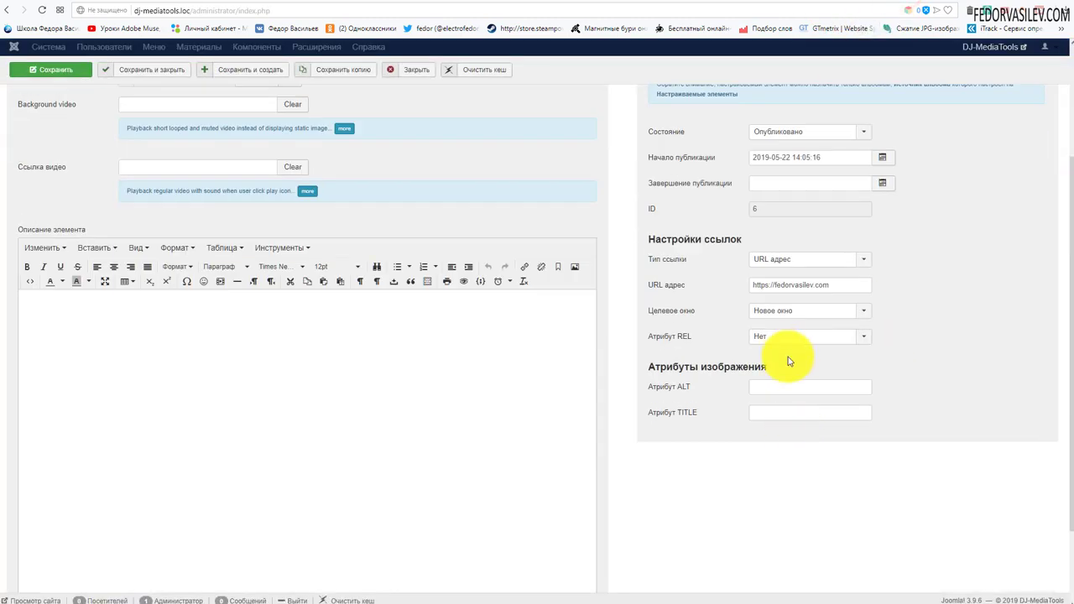
pyautogui.click(802, 259)
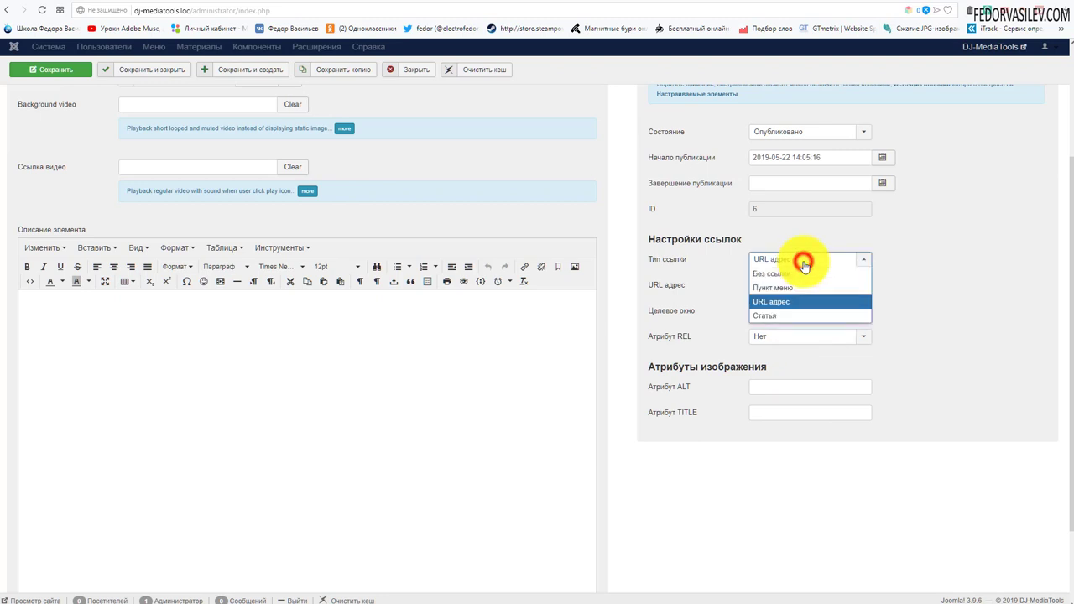
pyautogui.click(768, 318)
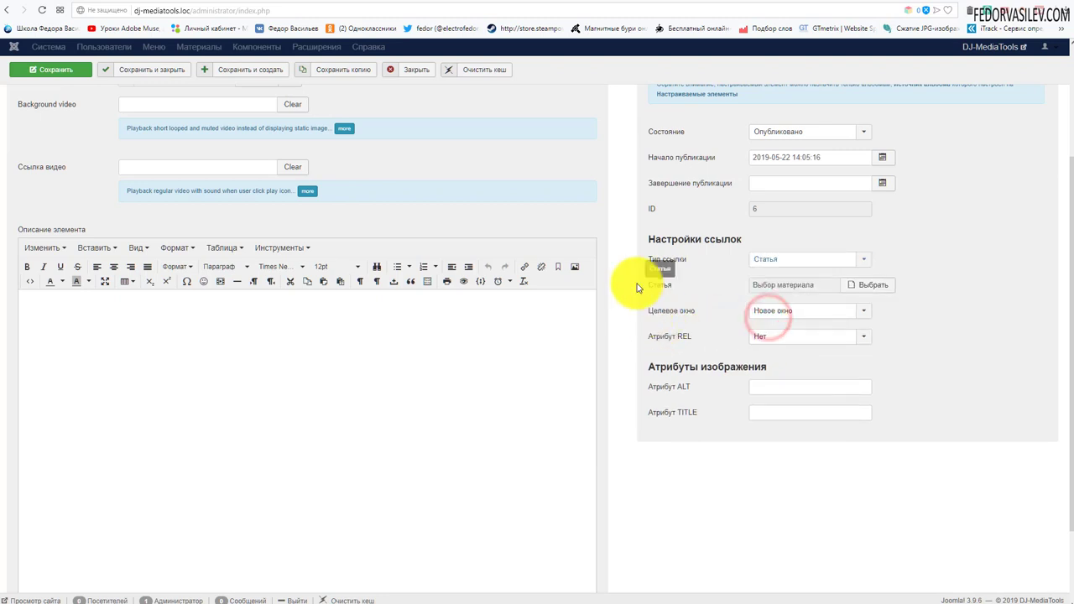
# - Choose the article "статья (2)" as the link target of "обложка2" and save the element
pyautogui.scroll(2, 783, 316)
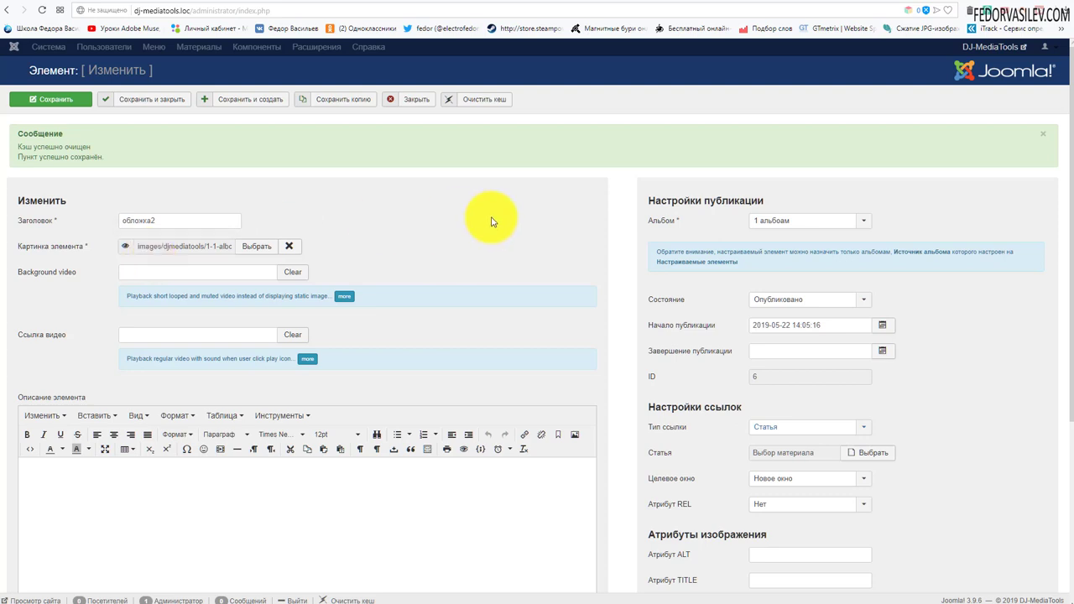
pyautogui.scroll(-2, 487, 215)
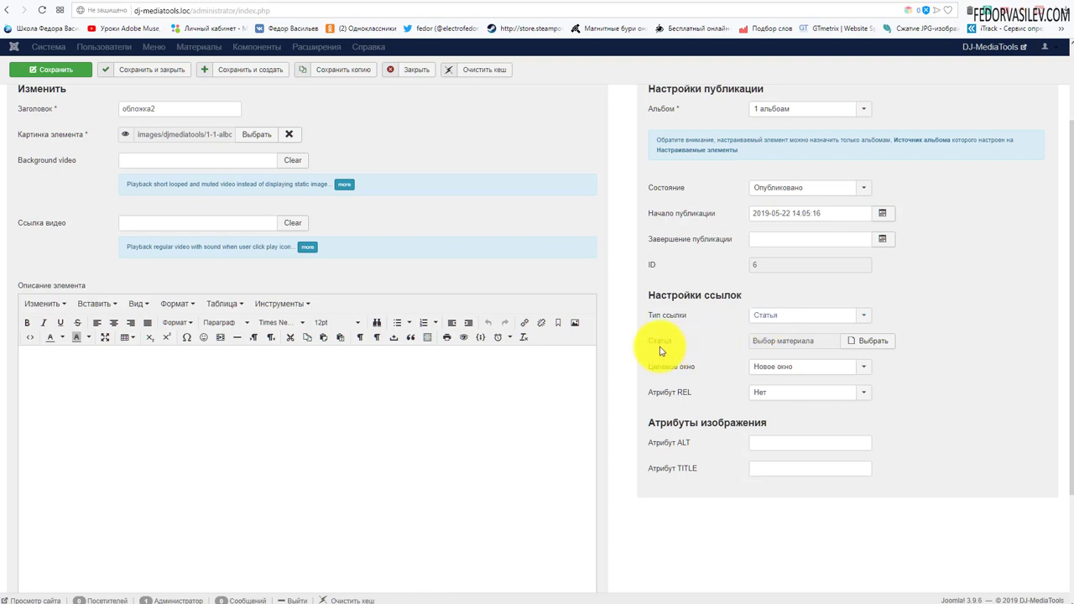
pyautogui.click(861, 341)
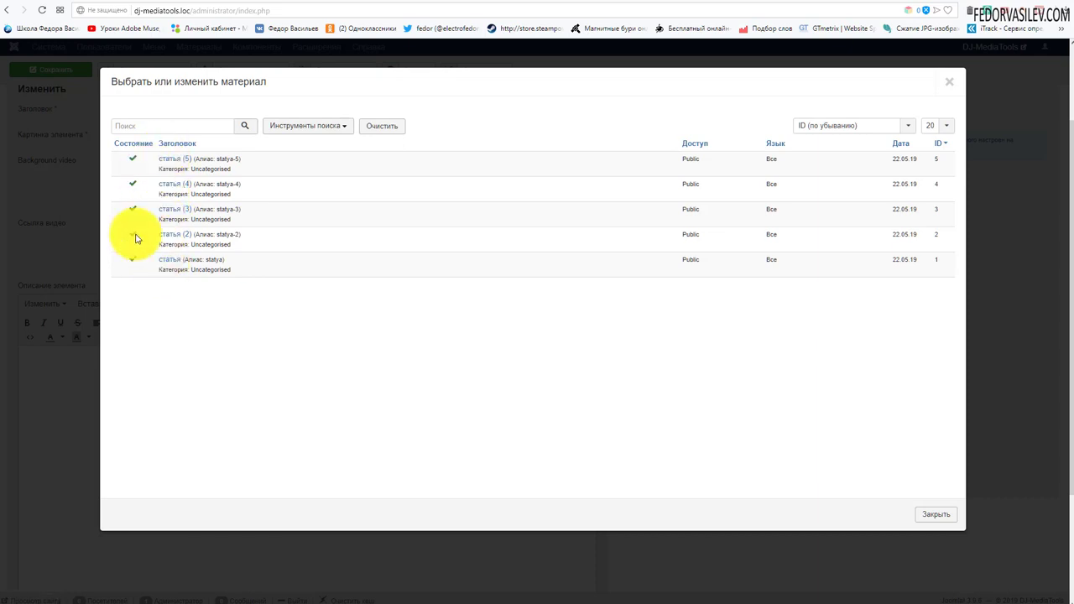
pyautogui.click(161, 234)
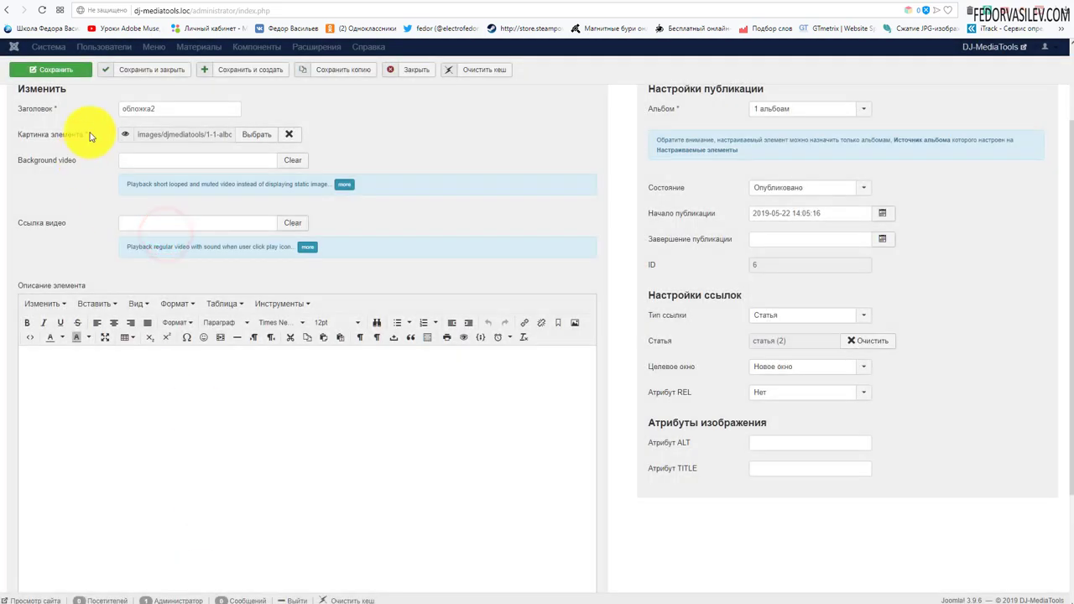
pyautogui.click(77, 71)
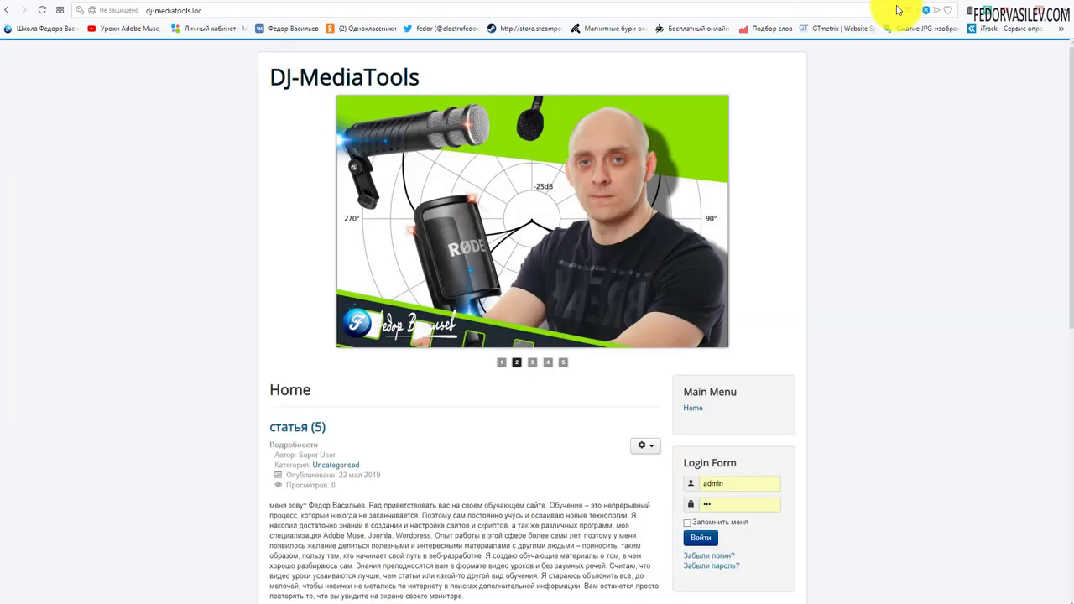
# - Reload the home page, enlarge and close the second slide's image, and follow its "обложка2" title link to the article
pyautogui.press('F5')
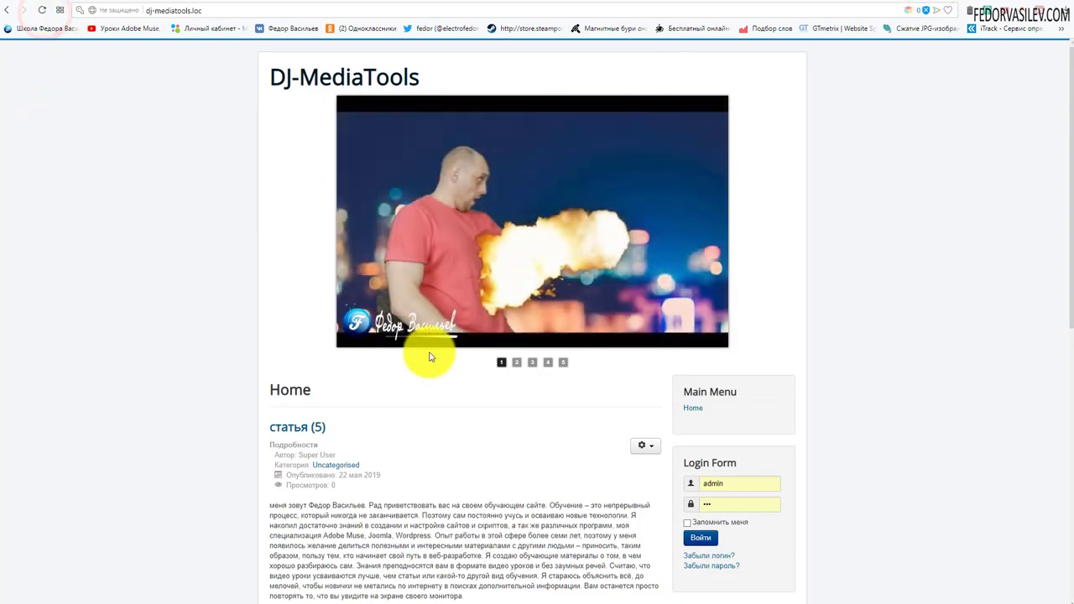
pyautogui.click(516, 361)
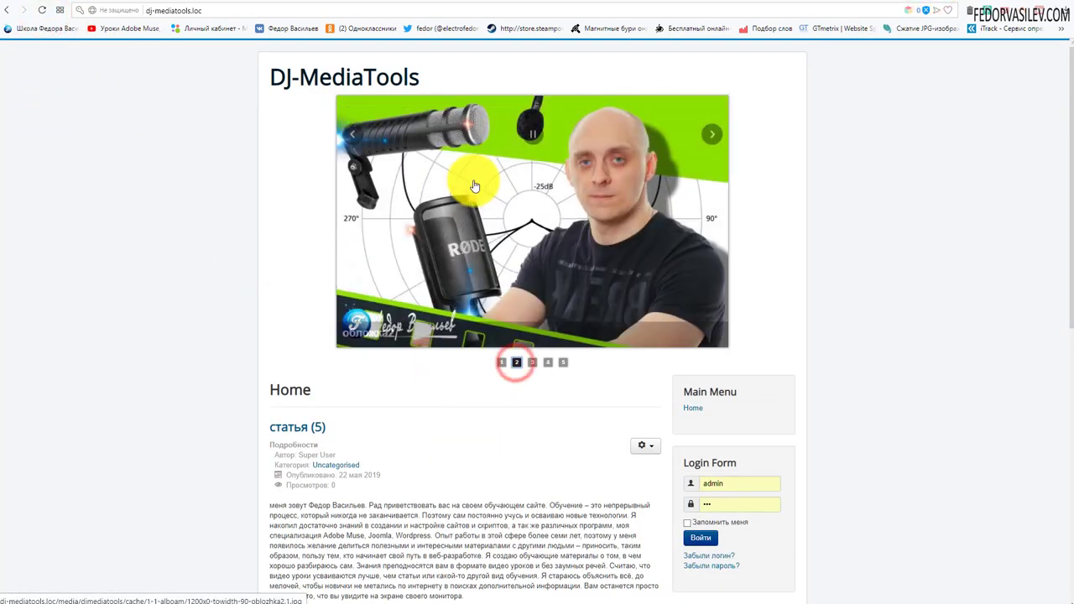
pyautogui.click(475, 185)
pyautogui.click(815, 256)
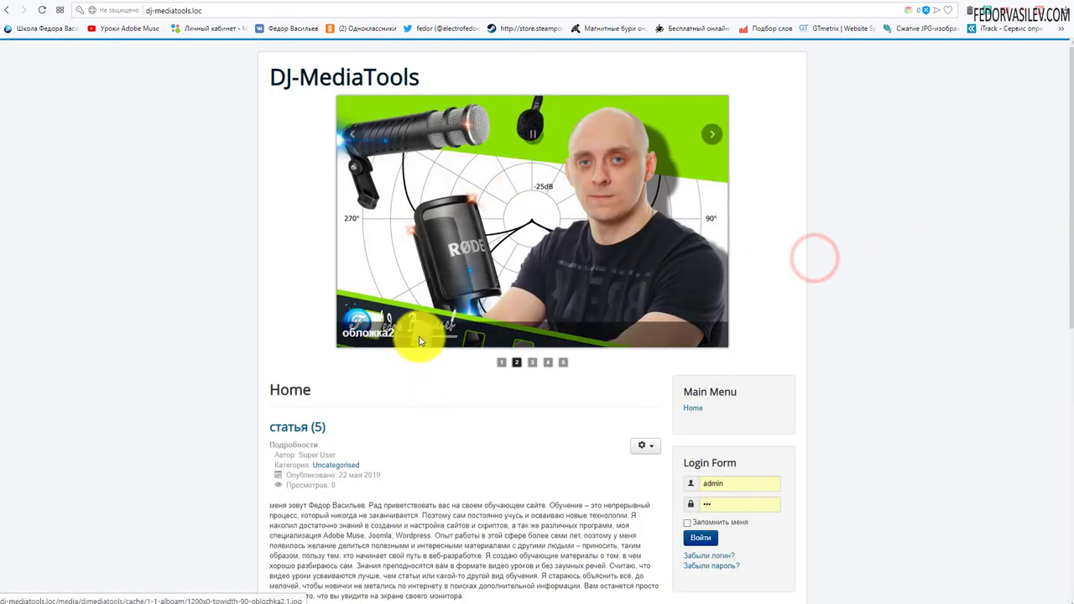
pyautogui.click(384, 337)
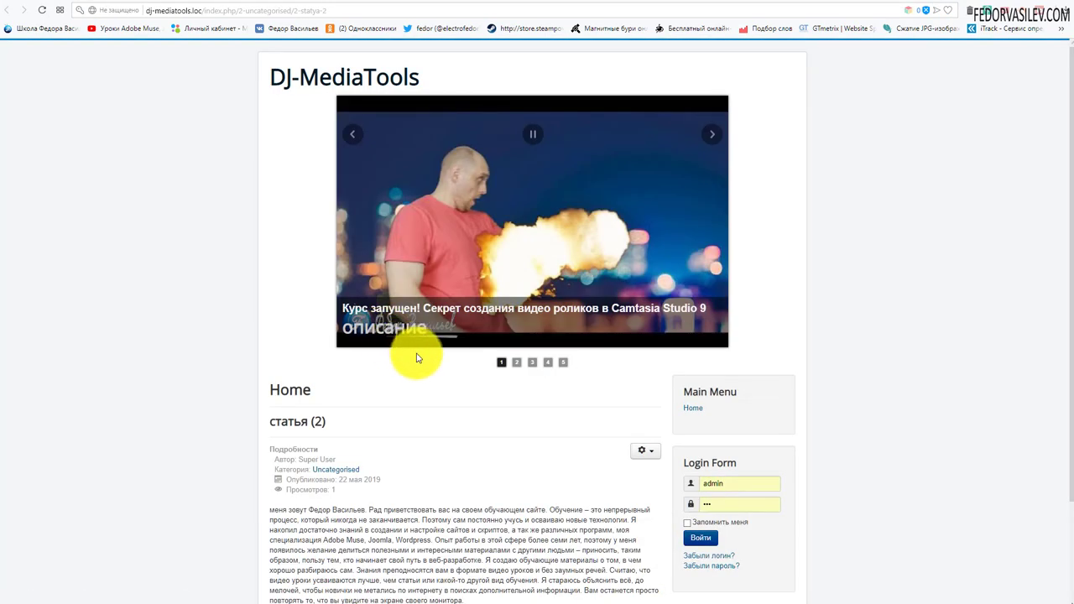
# - Examine the linked article's heading and text together with the slideshow above it, and close the article page
pyautogui.scroll(-2, 387, 395)
pyautogui.moveTo(286, 293); pyautogui.dragTo(422, 463)
pyautogui.click(511, 335)
pyautogui.scroll(2, 519, 402)
pyautogui.scroll(-2, 519, 402)
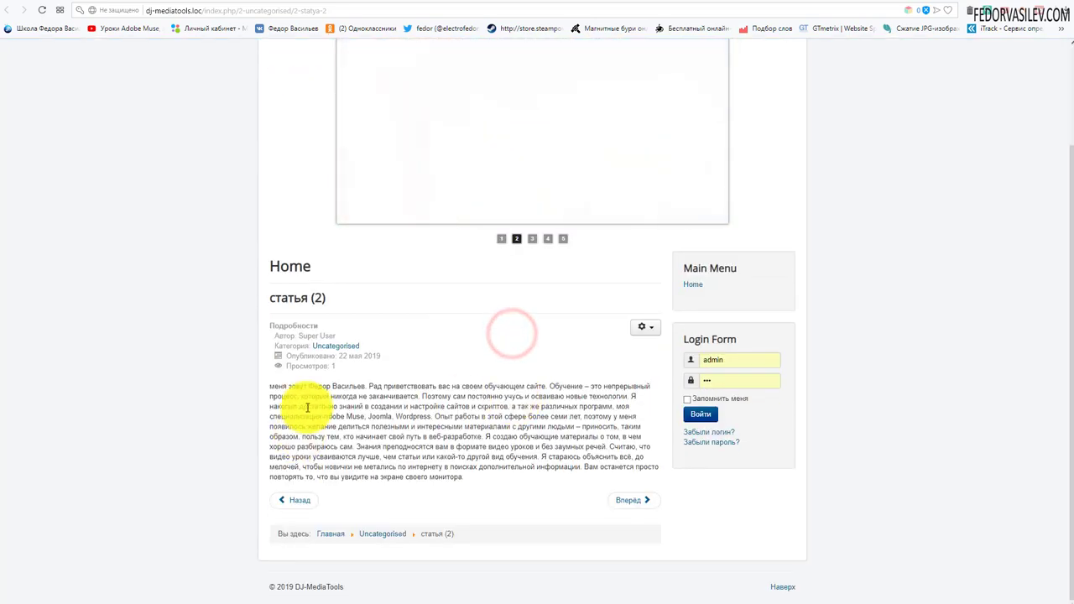
pyautogui.scroll(2, 307, 410)
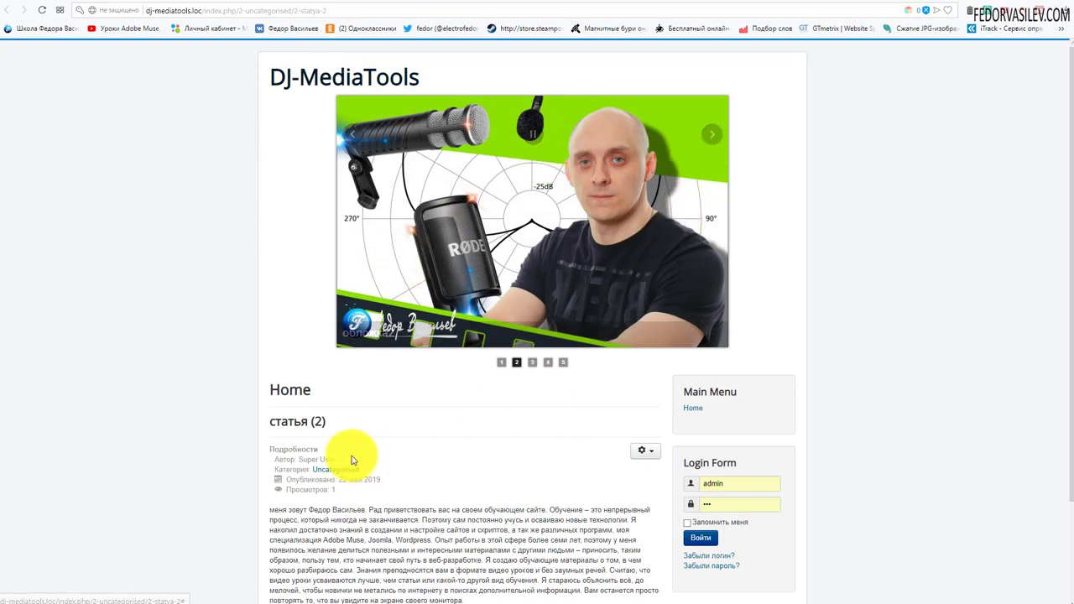
pyautogui.scroll(-2, 350, 453)
pyautogui.scroll(2, 462, 371)
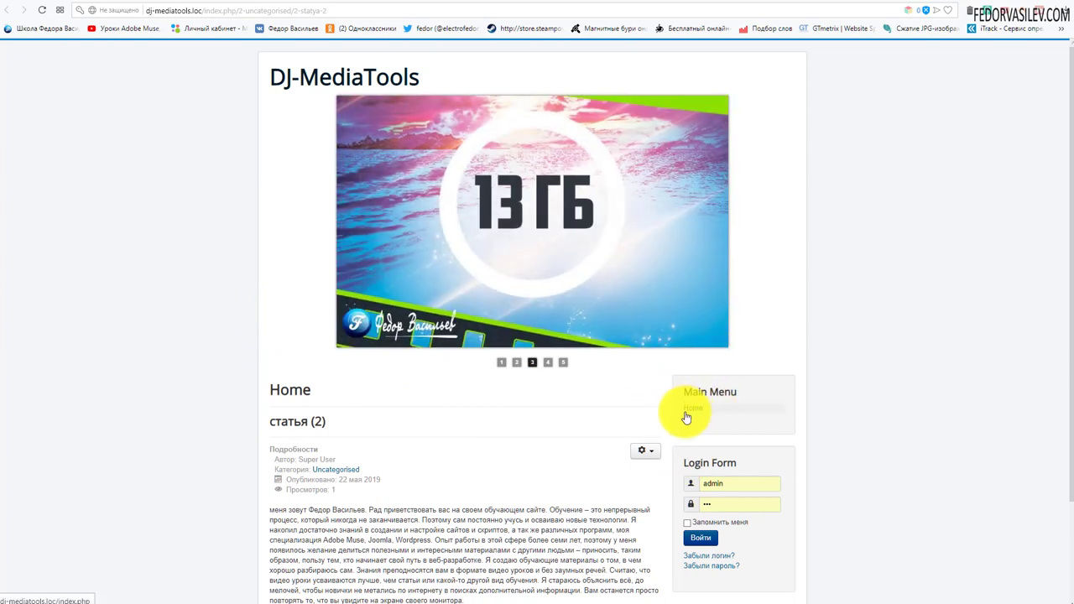
pyautogui.moveTo(467, 199)
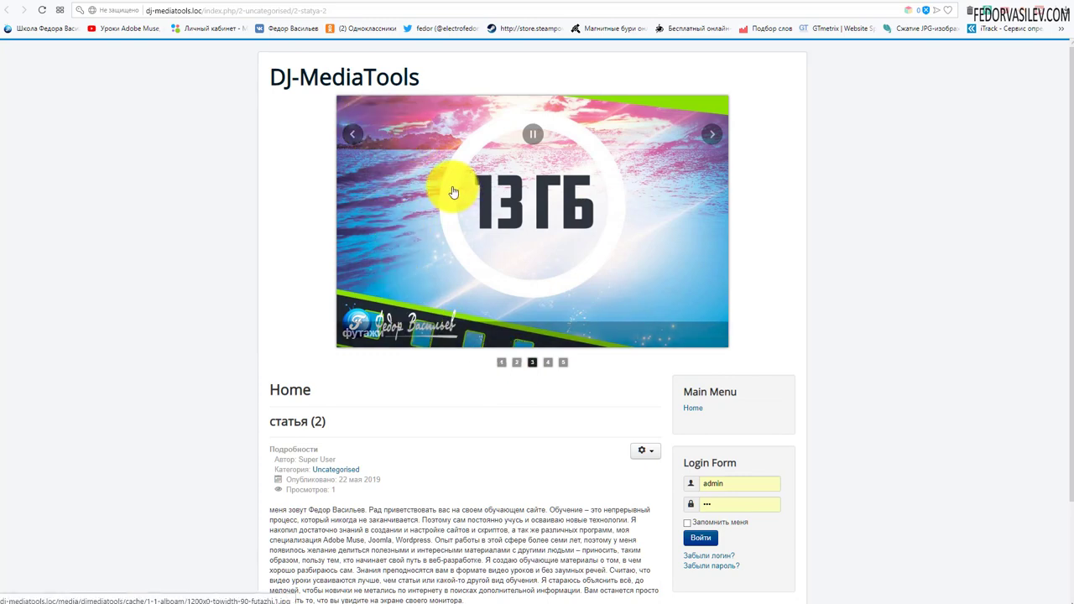
pyautogui.scroll(-2, 453, 220)
pyautogui.scroll(2, 457, 285)
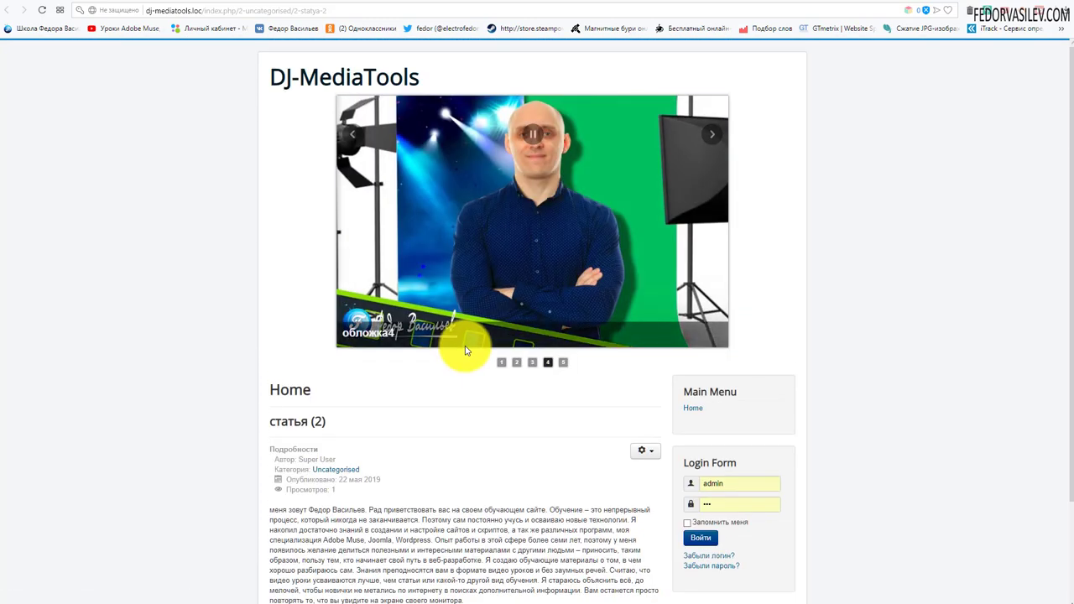
pyautogui.scroll(-2, 468, 351)
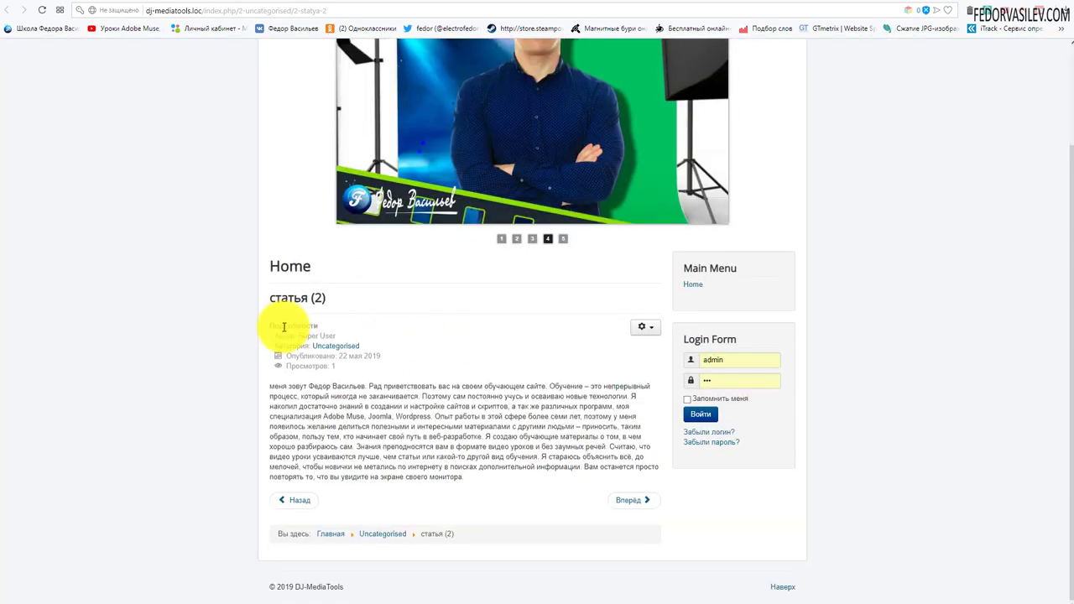
pyautogui.moveTo(267, 307); pyautogui.dragTo(335, 310)
pyautogui.click(478, 307)
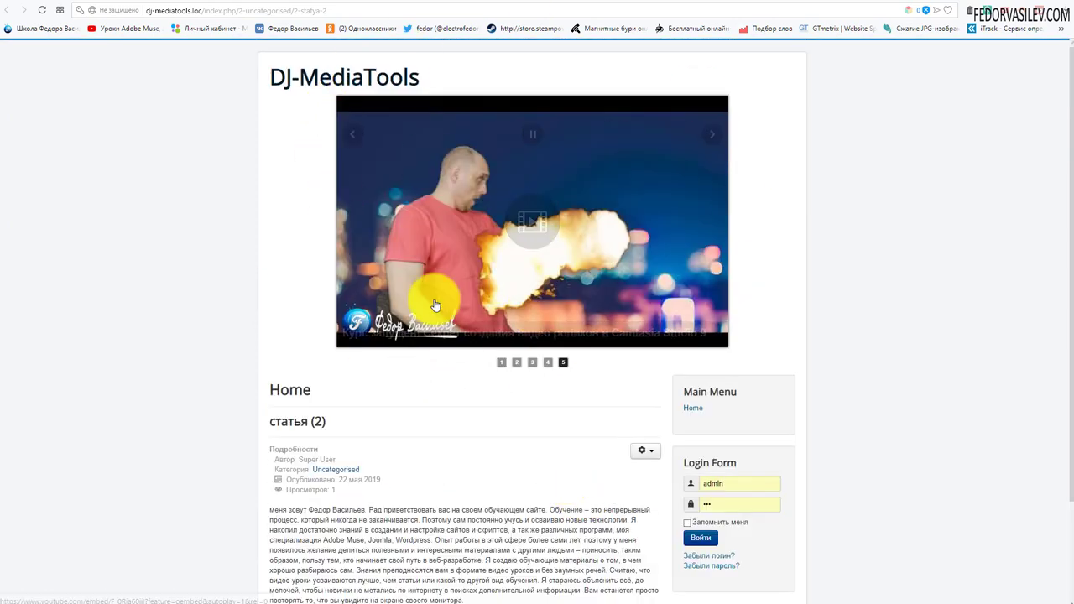
pyautogui.scroll(-3, 604, 210)
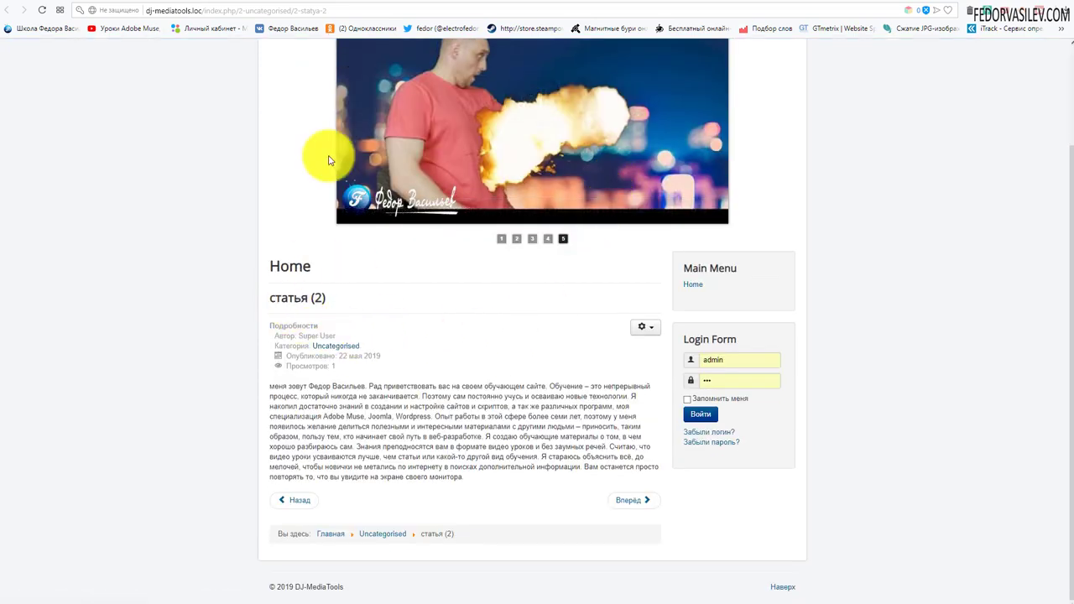
pyautogui.click(885, 4)
pyautogui.moveTo(598, 242)
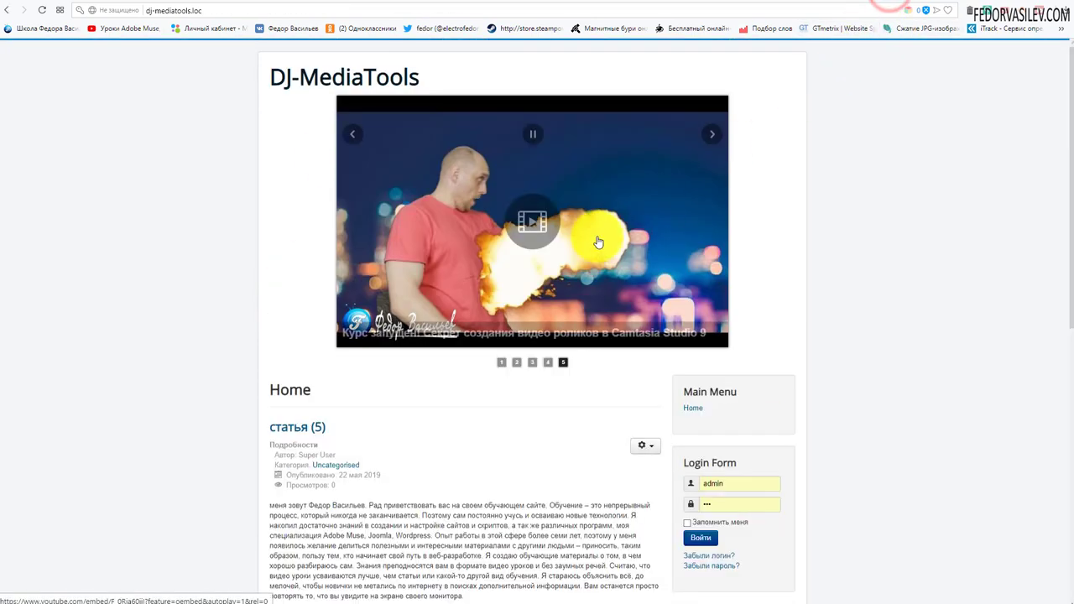
# - Return to the administration area, close the "обложка2" element and open the form for a new custom element
pyautogui.click(857, 3)
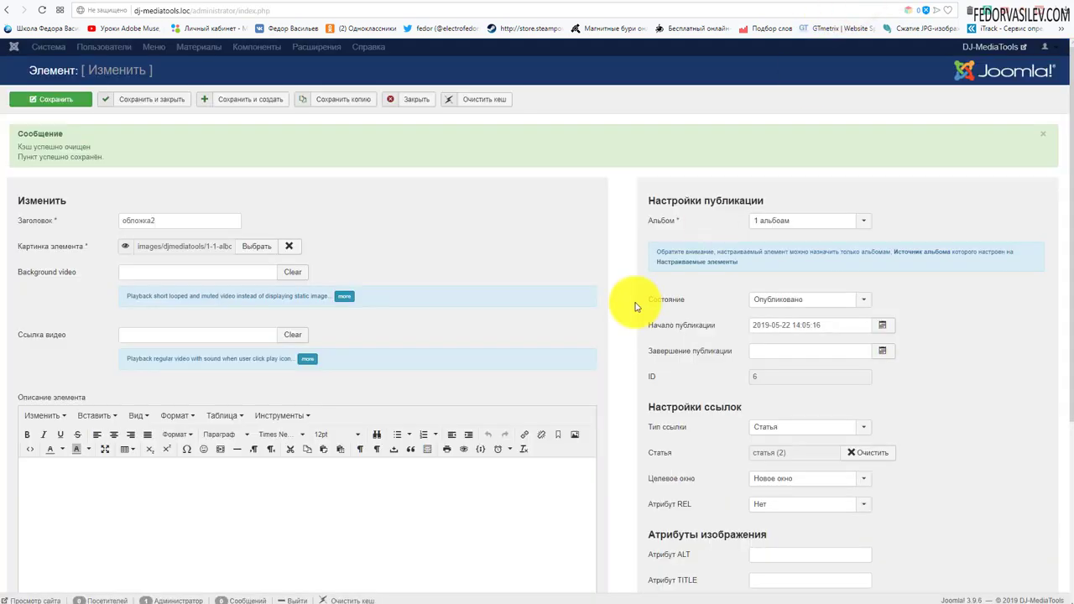
pyautogui.scroll(-2, 635, 307)
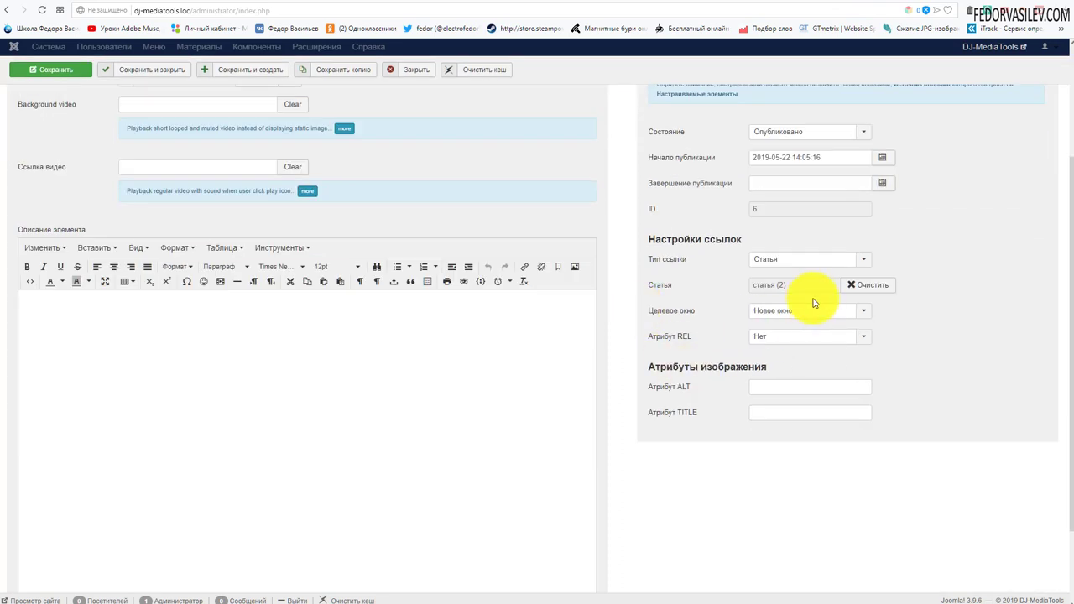
pyautogui.click(851, 260)
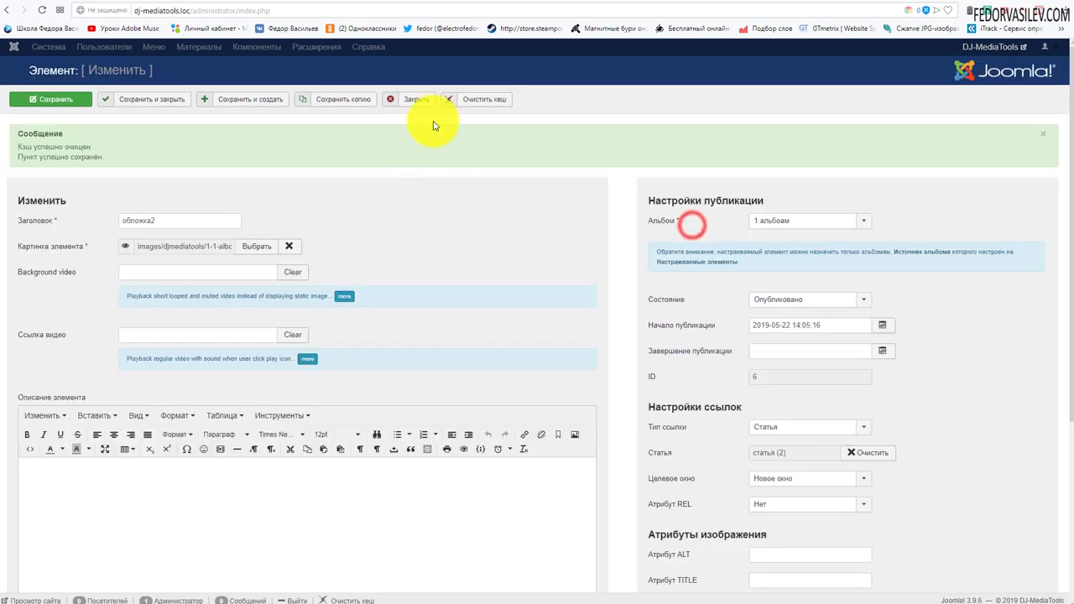
pyautogui.click(407, 99)
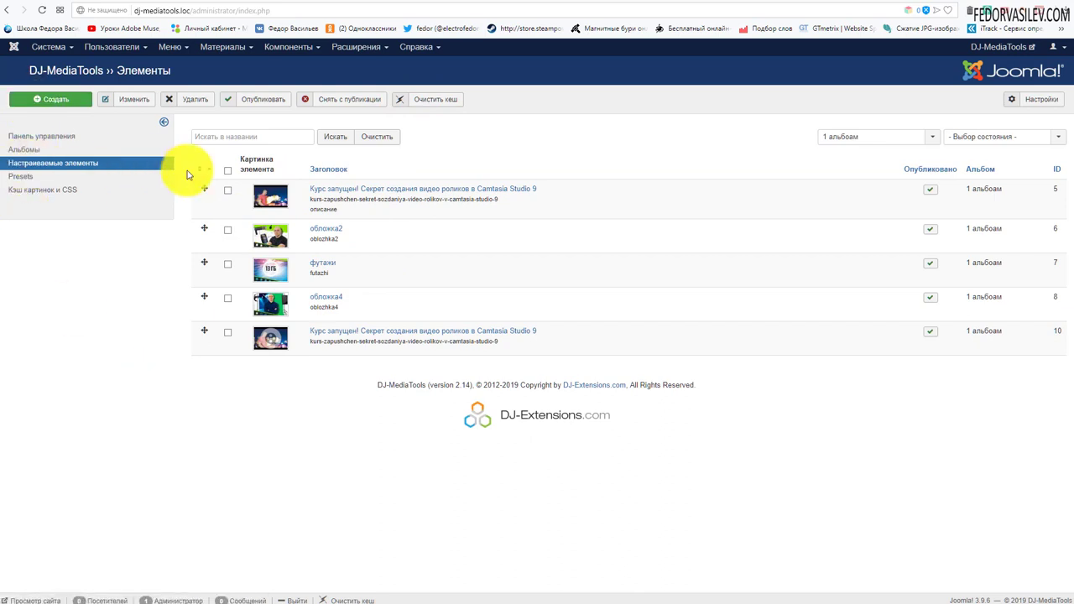
pyautogui.click(65, 104)
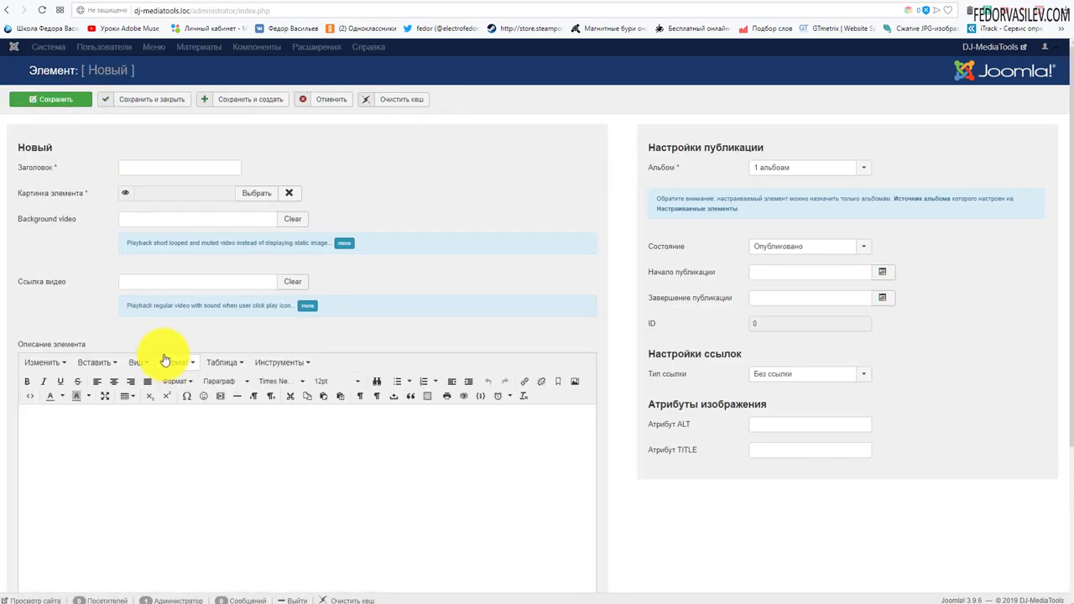
# - Examine the new element form's title field, image selection dialog, album choices and link type options without entering anything
pyautogui.click(138, 162)
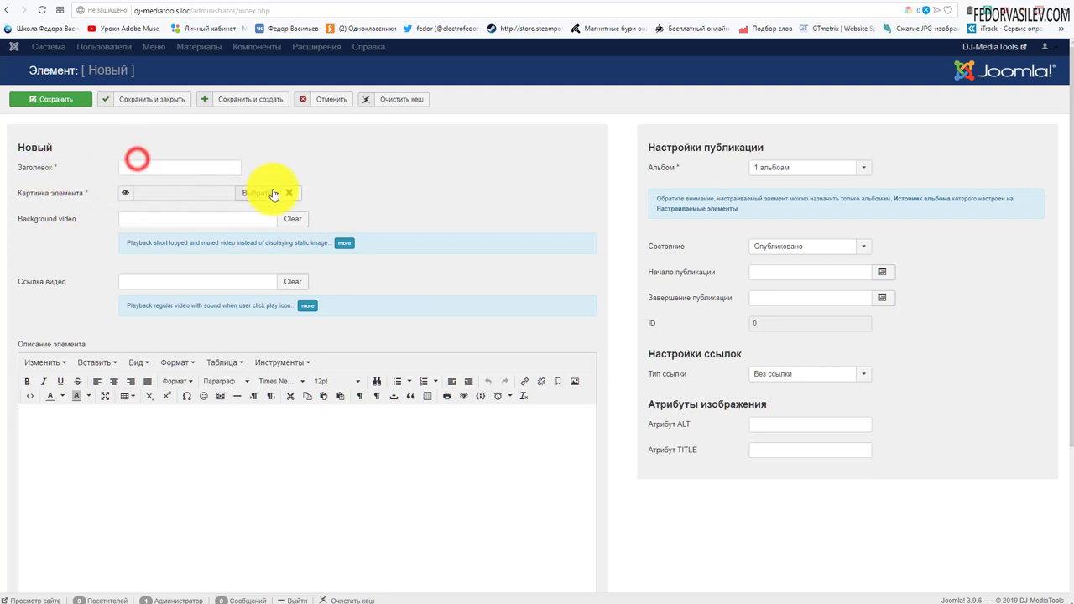
pyautogui.click(260, 201)
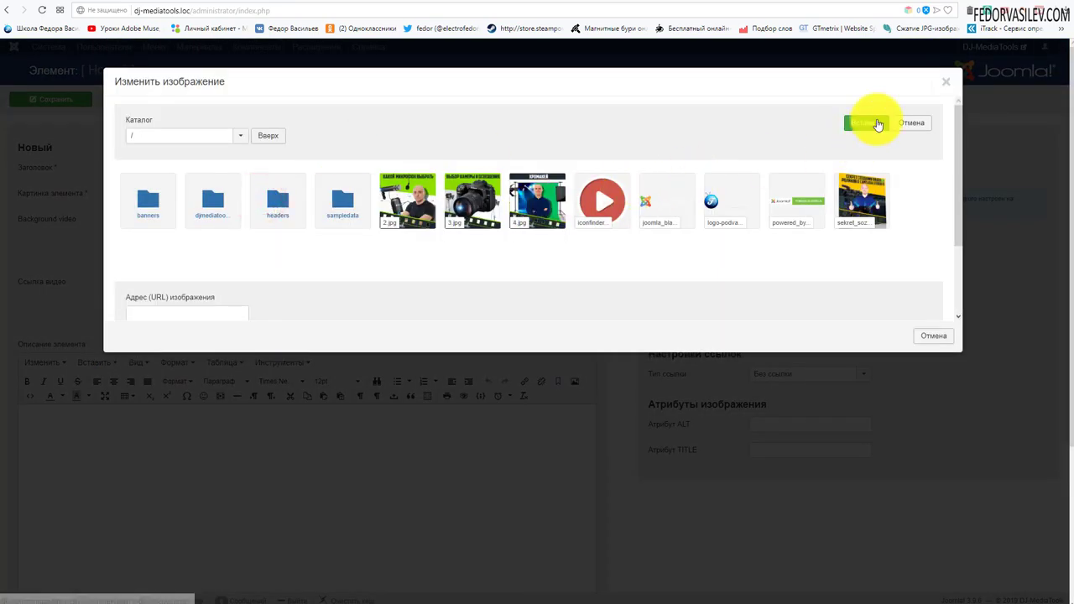
pyautogui.click(949, 82)
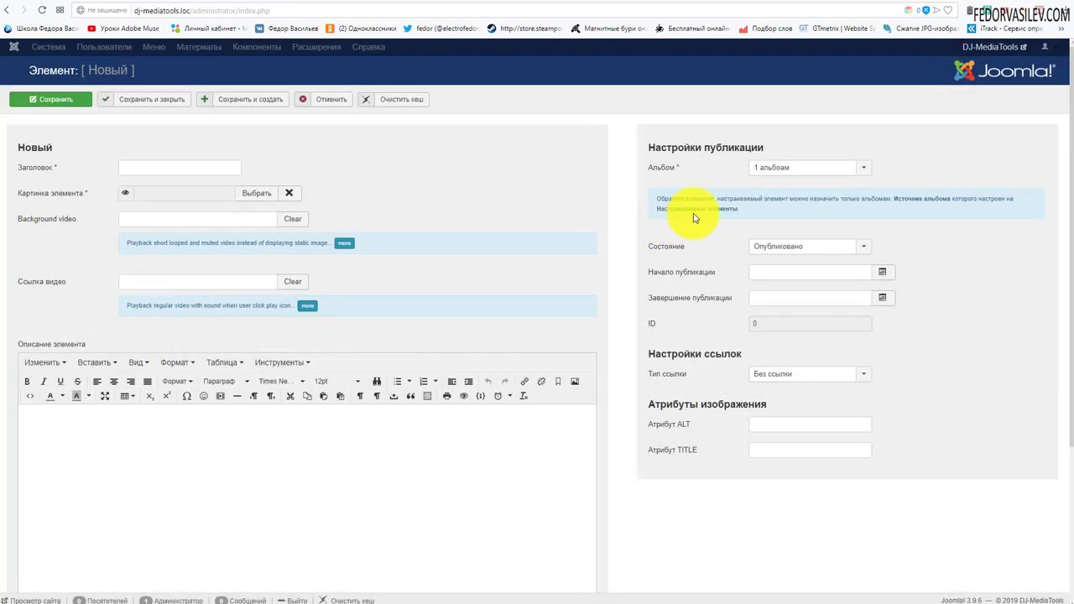
pyautogui.click(767, 168)
pyautogui.click(772, 179)
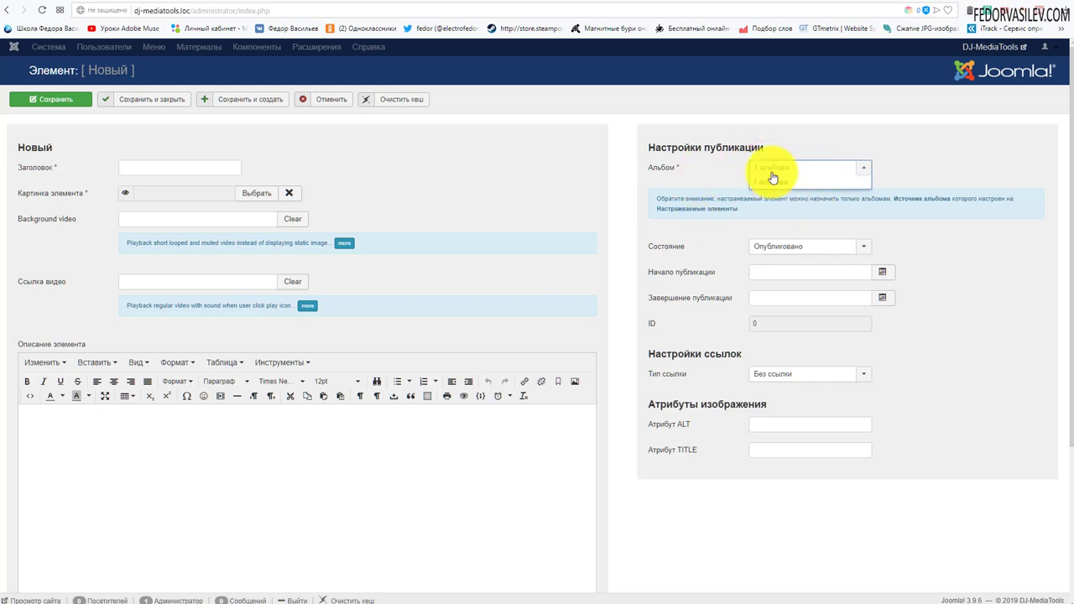
pyautogui.click(720, 177)
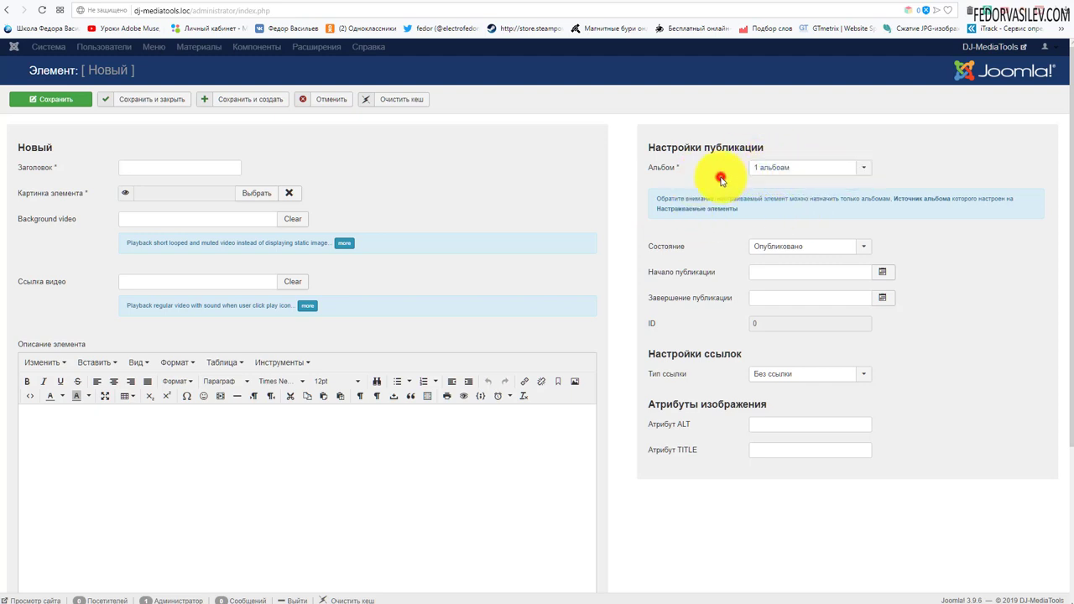
pyautogui.click(755, 372)
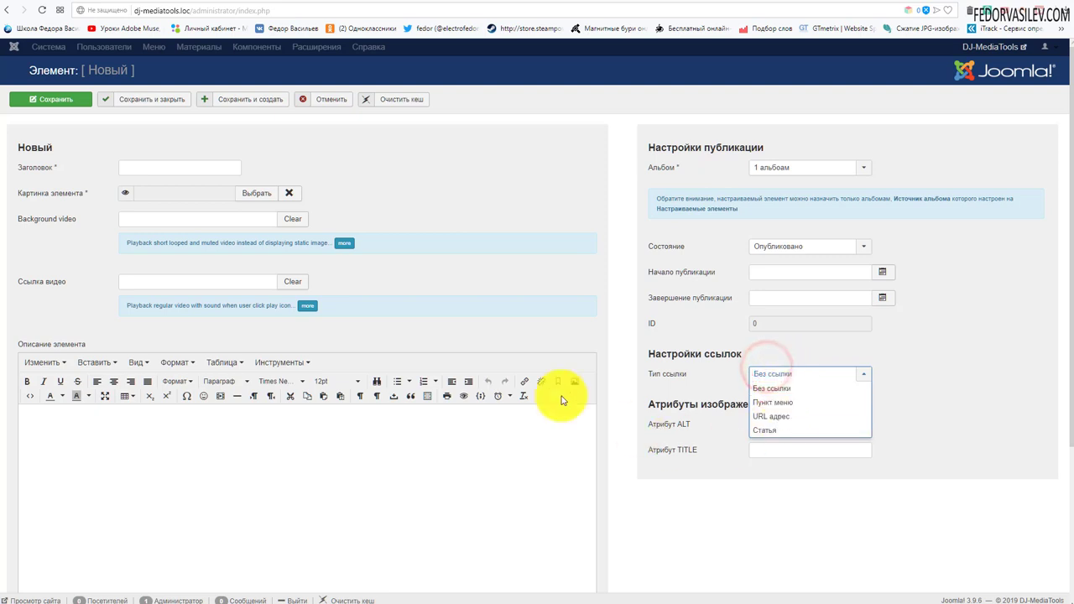
pyautogui.click(468, 300)
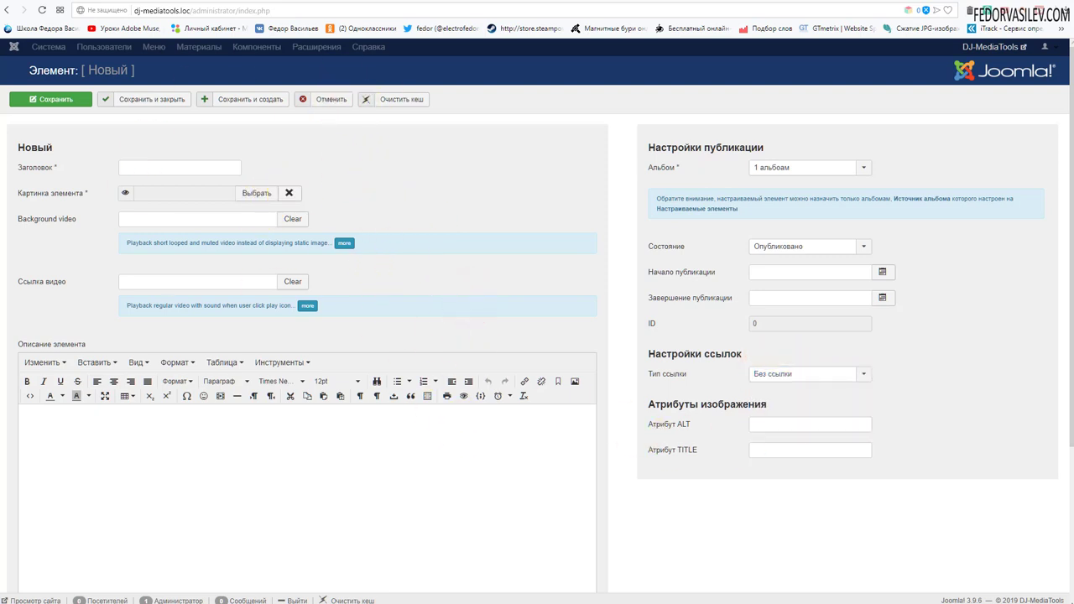
# - Cancel the new element, close the album "1 альбоам" and open the form for a new album
pyautogui.click(329, 99)
pyautogui.click(367, 187)
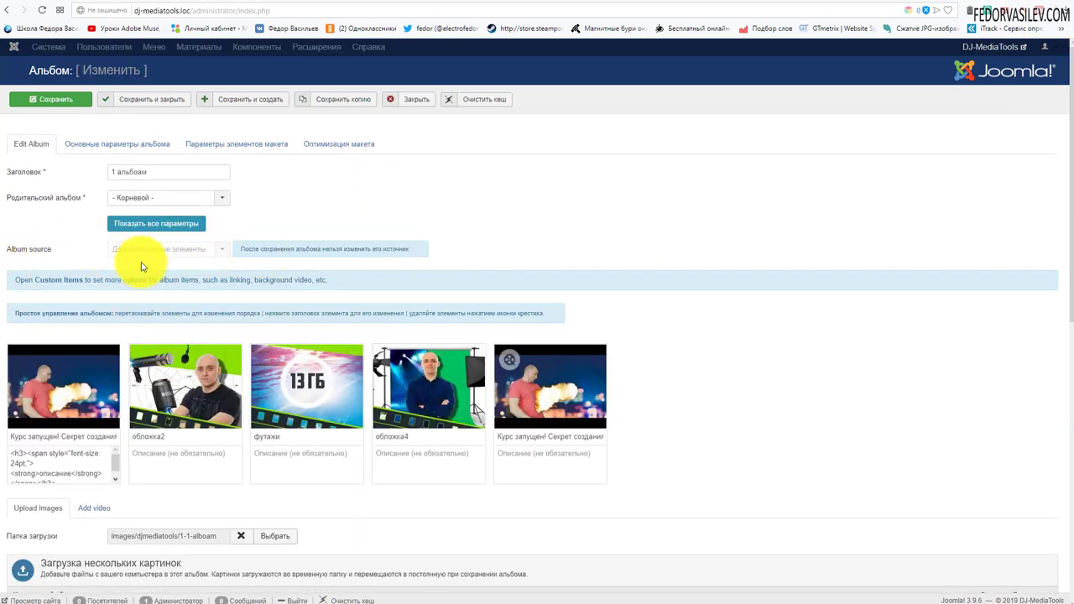
pyautogui.click(400, 100)
pyautogui.click(71, 100)
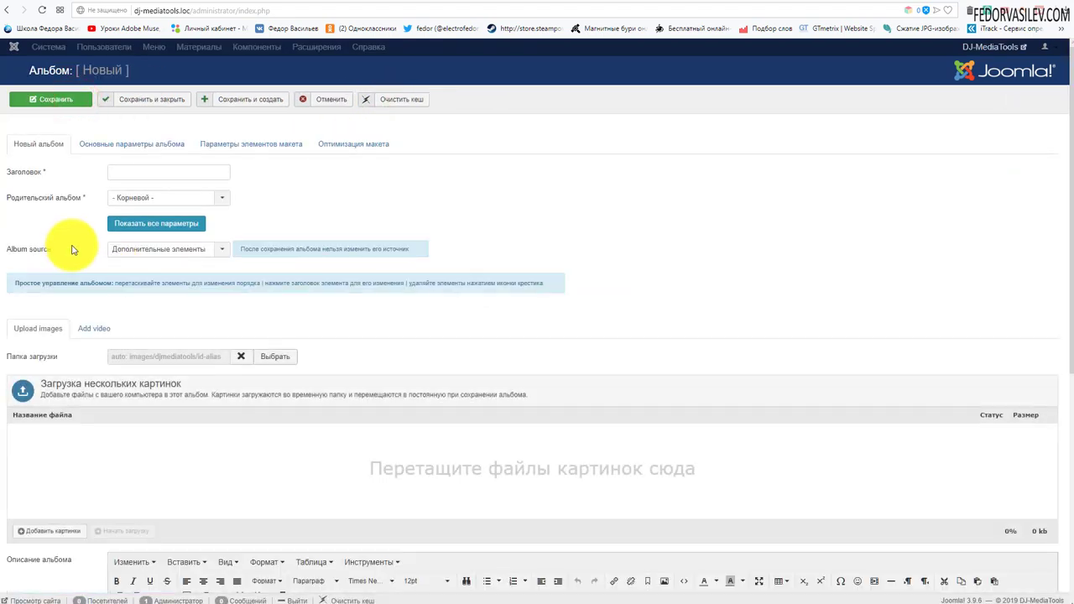
# - Switch the new album's source to "Статьи Joomla" and back to "Дополнительные элементы"
pyautogui.click(151, 250)
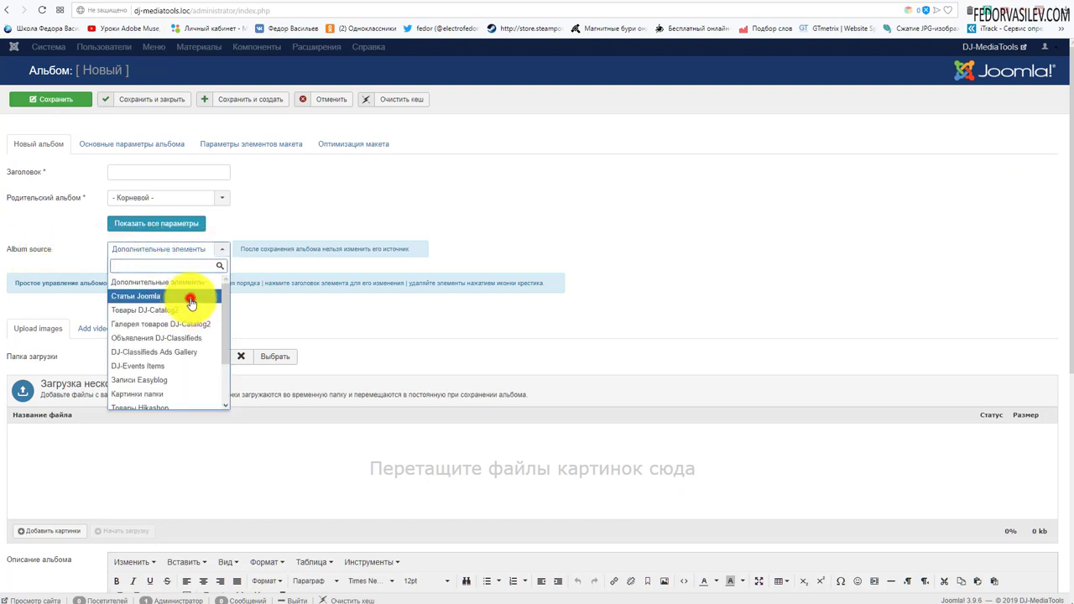
pyautogui.click(190, 300)
pyautogui.click(172, 249)
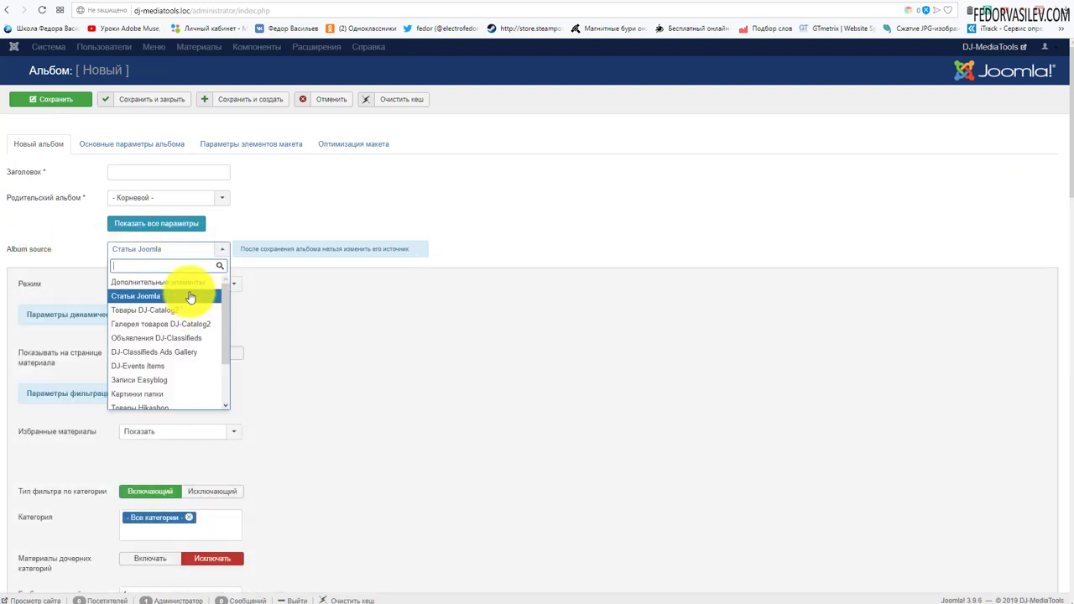
pyautogui.click(180, 283)
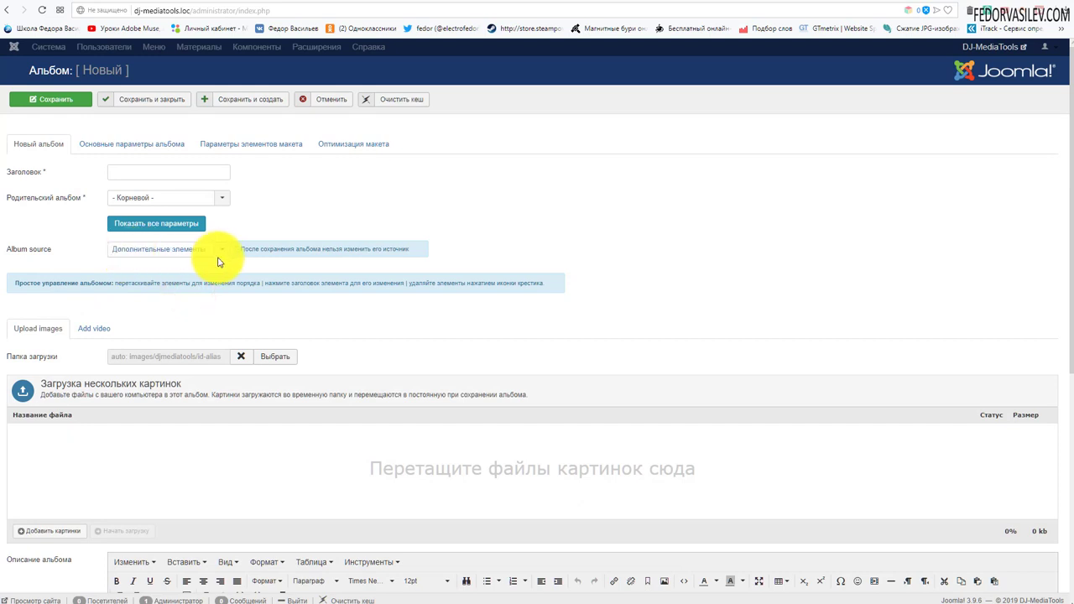
# - Review the available album sources, set the new album's source to "Статьи Joomla" and look through its parameters
pyautogui.click(213, 253)
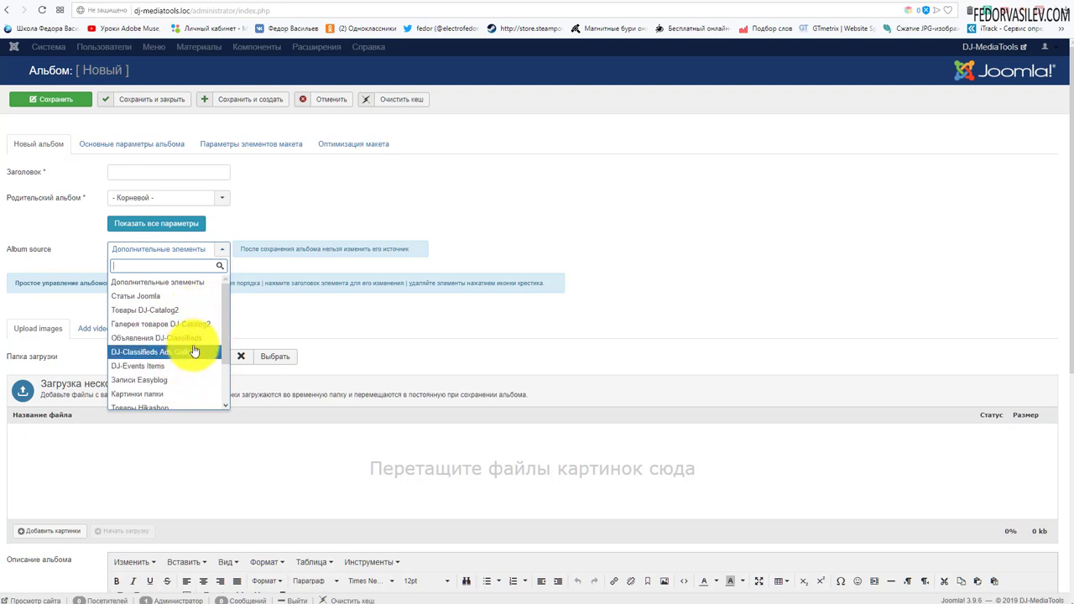
pyautogui.scroll(-2, 191, 369)
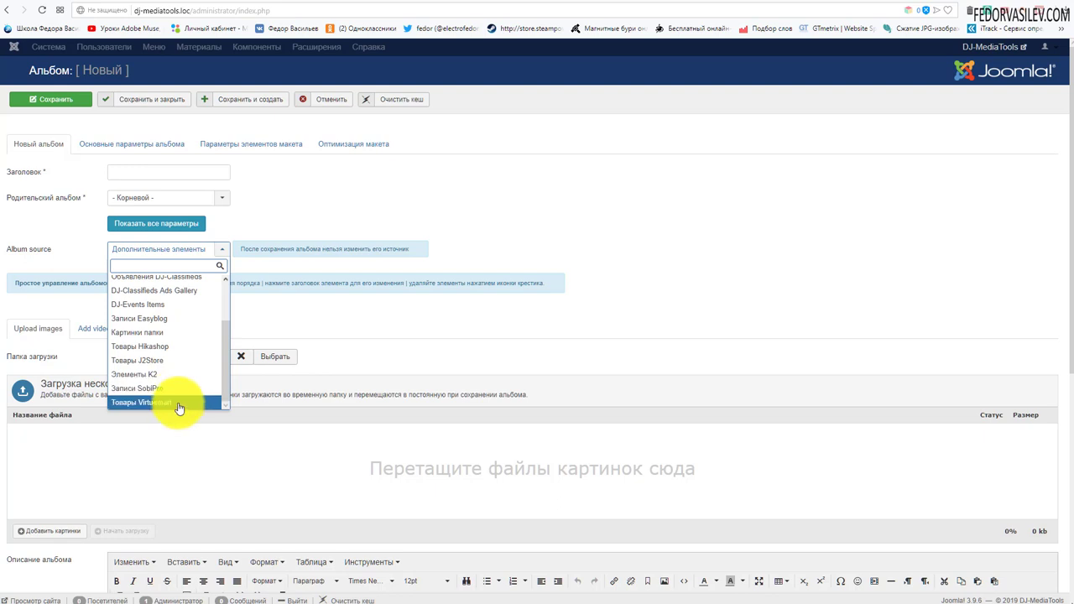
pyautogui.scroll(2, 156, 379)
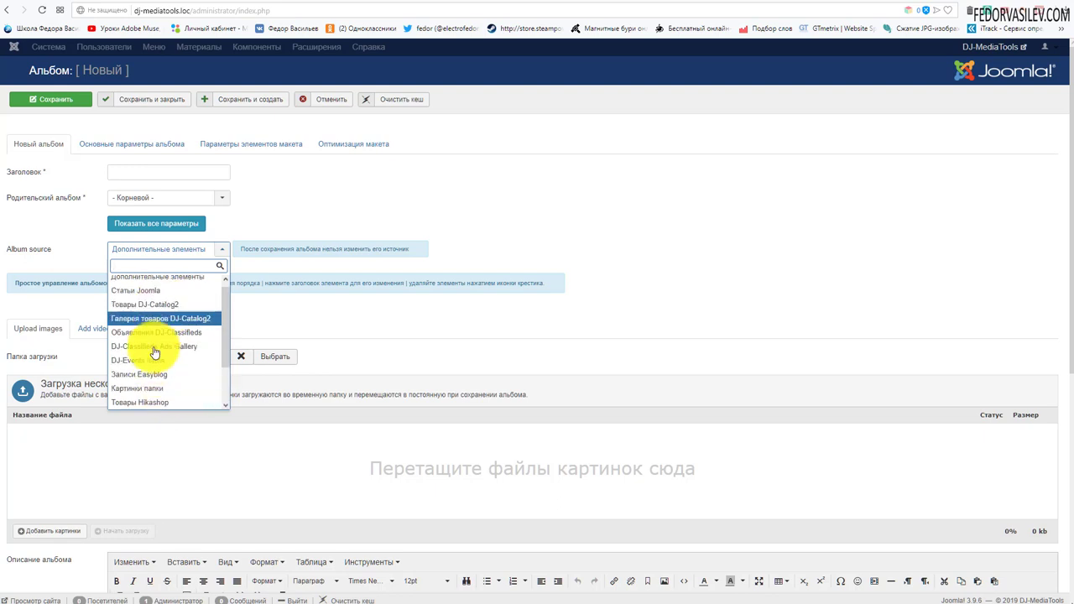
pyautogui.scroll(1, 143, 323)
pyautogui.click(136, 299)
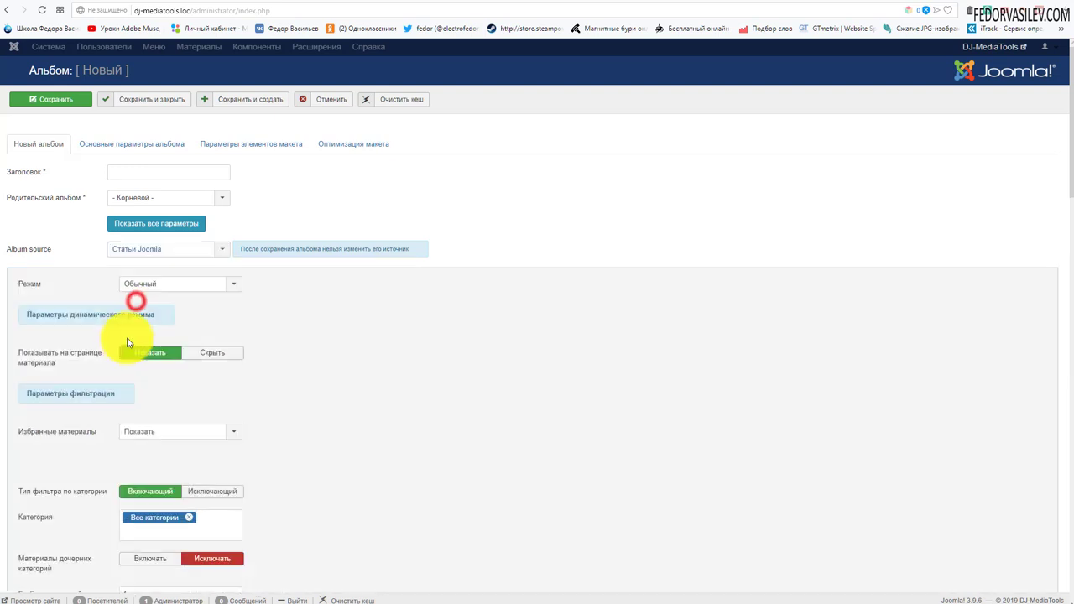
pyautogui.scroll(-3, 311, 340)
pyautogui.scroll(-10, 320, 344)
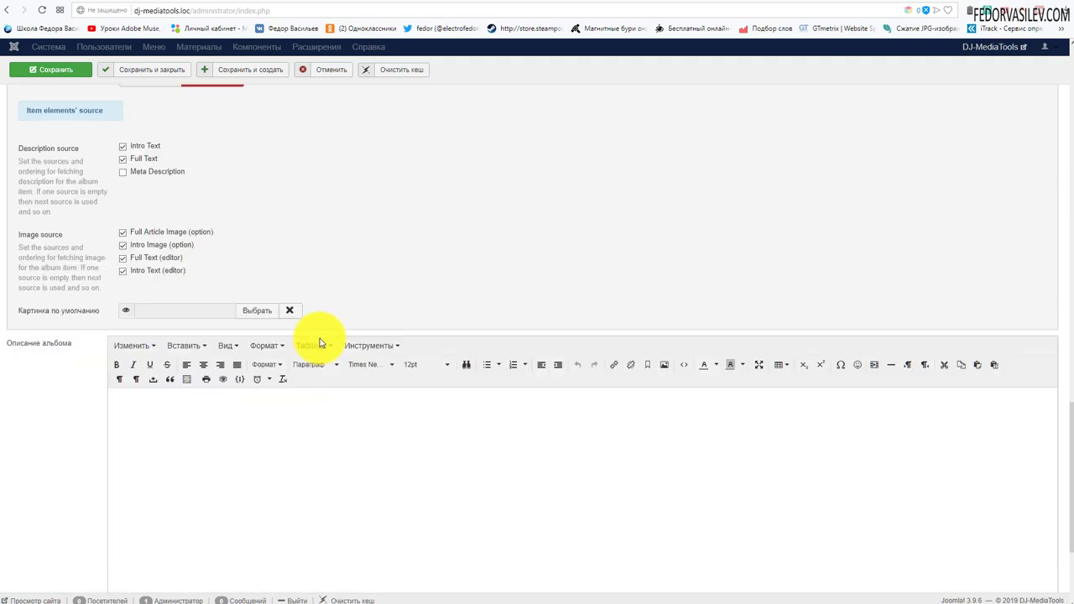
pyautogui.scroll(15, 320, 340)
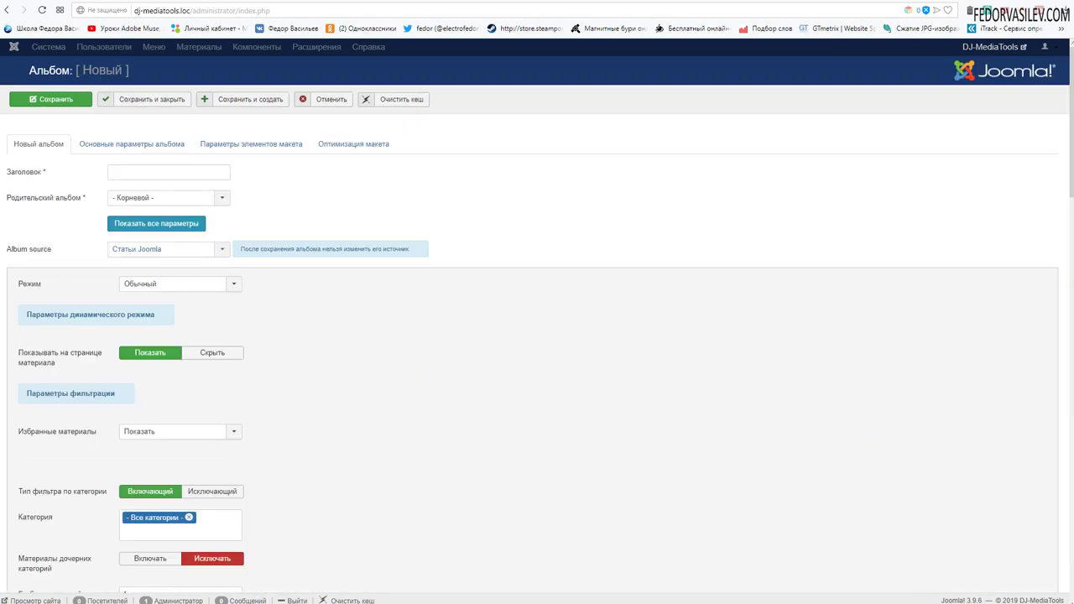
# - Review the mode options of the article source and keep the mode on "Обычный"
pyautogui.click(174, 289)
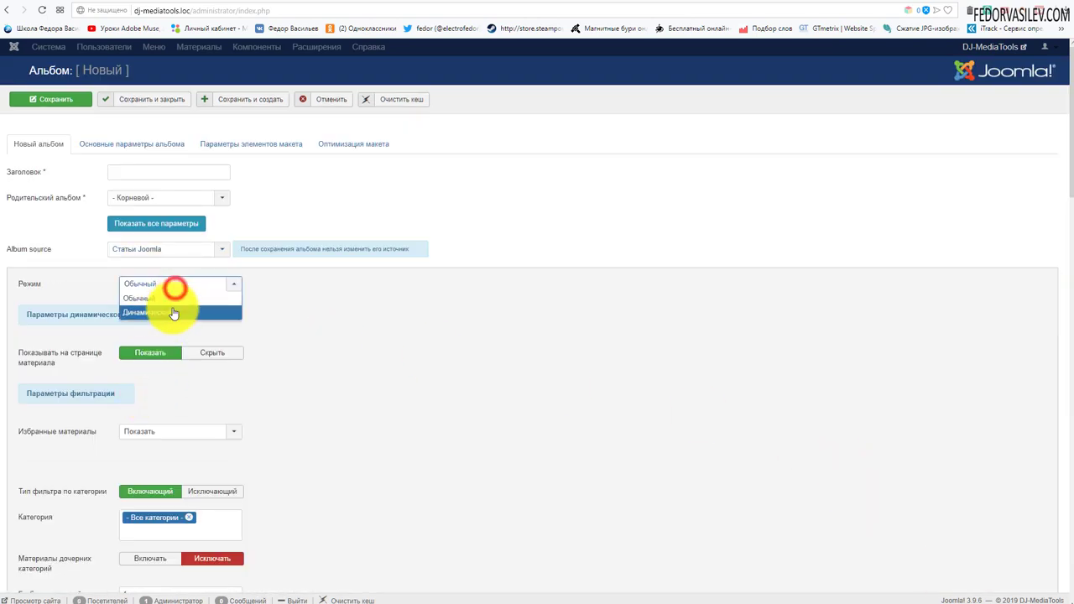
pyautogui.click(168, 285)
pyautogui.click(164, 282)
pyautogui.click(146, 299)
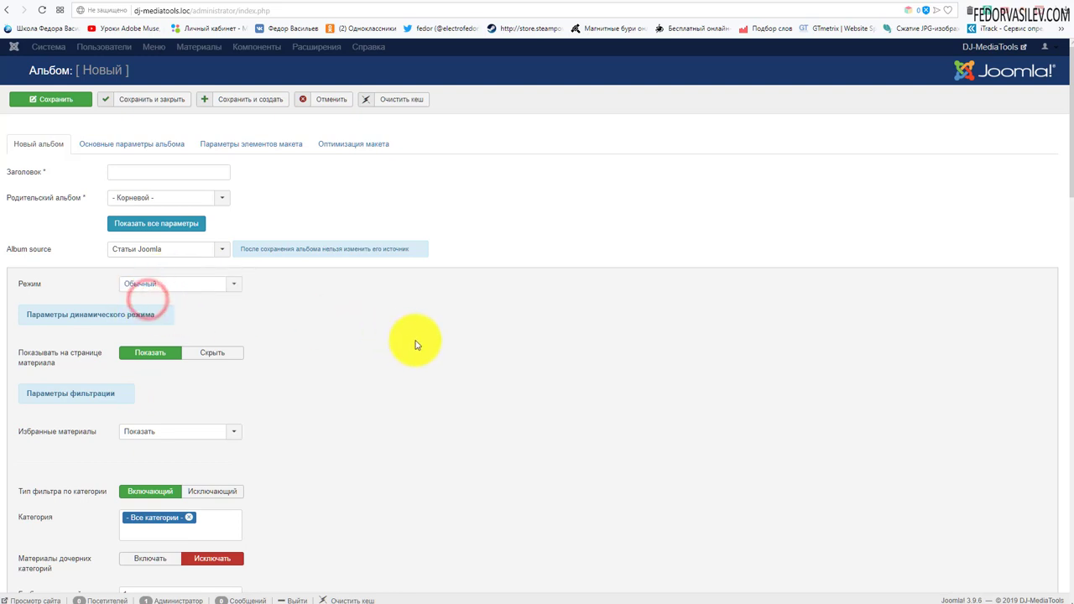
# - Switch the display on the article page to "Скрыть" and back to "Показать"
pyautogui.scroll(-2, 419, 344)
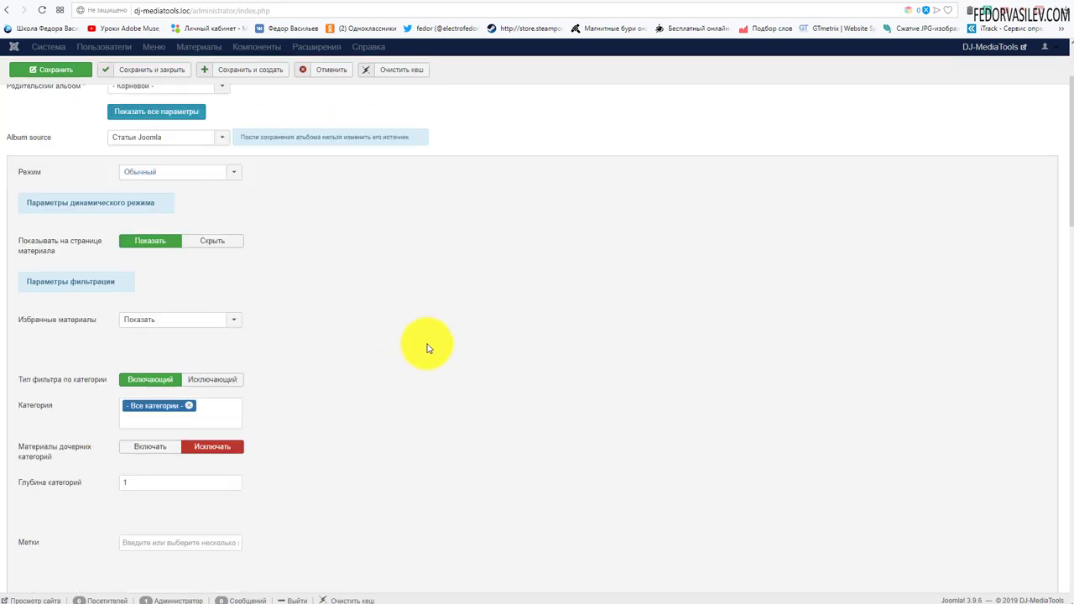
pyautogui.click(228, 241)
pyautogui.click(134, 241)
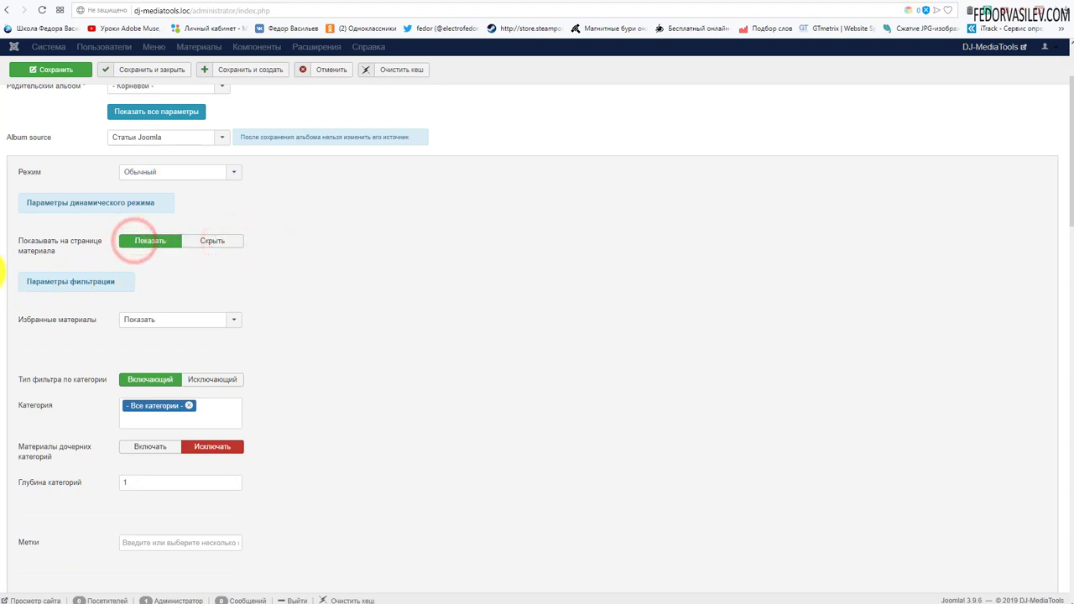
# - Examine the filtering parameters, including the featured articles options and the category filter type's explanation
pyautogui.scroll(-2, 47, 171)
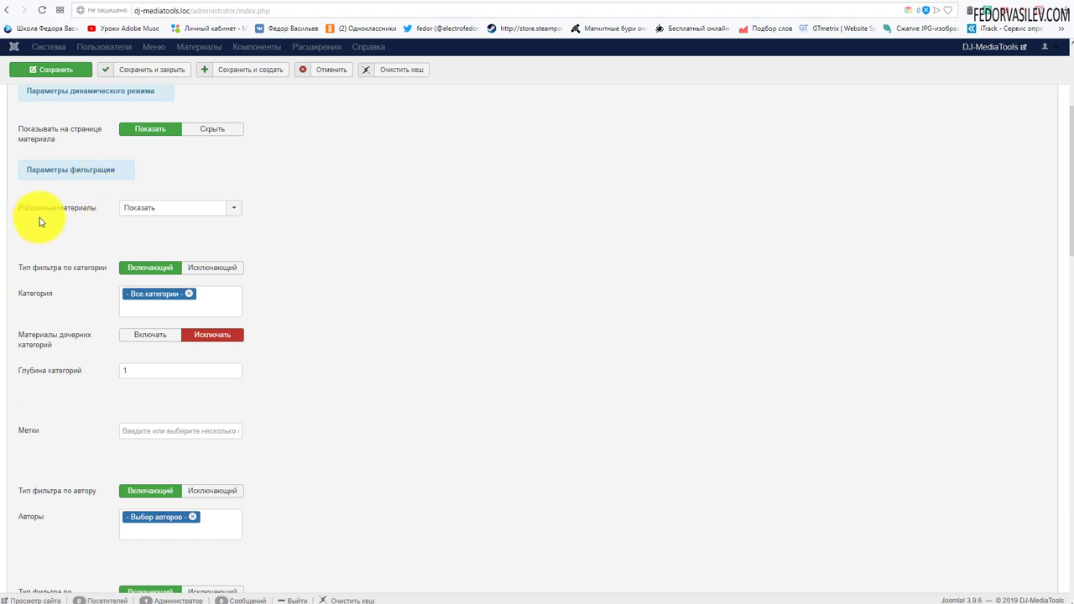
pyautogui.click(154, 209)
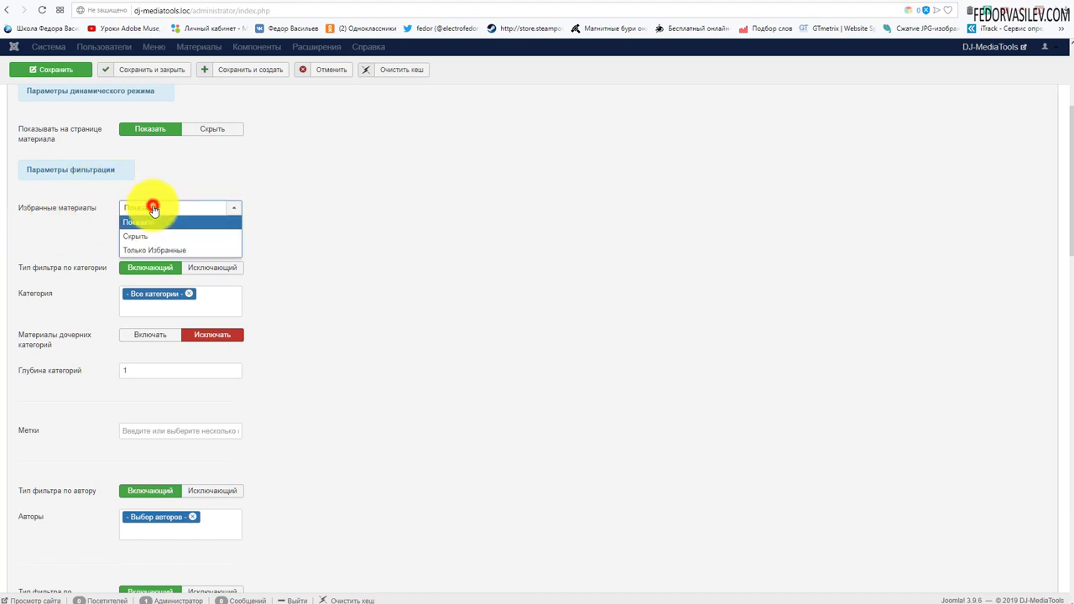
pyautogui.click(200, 173)
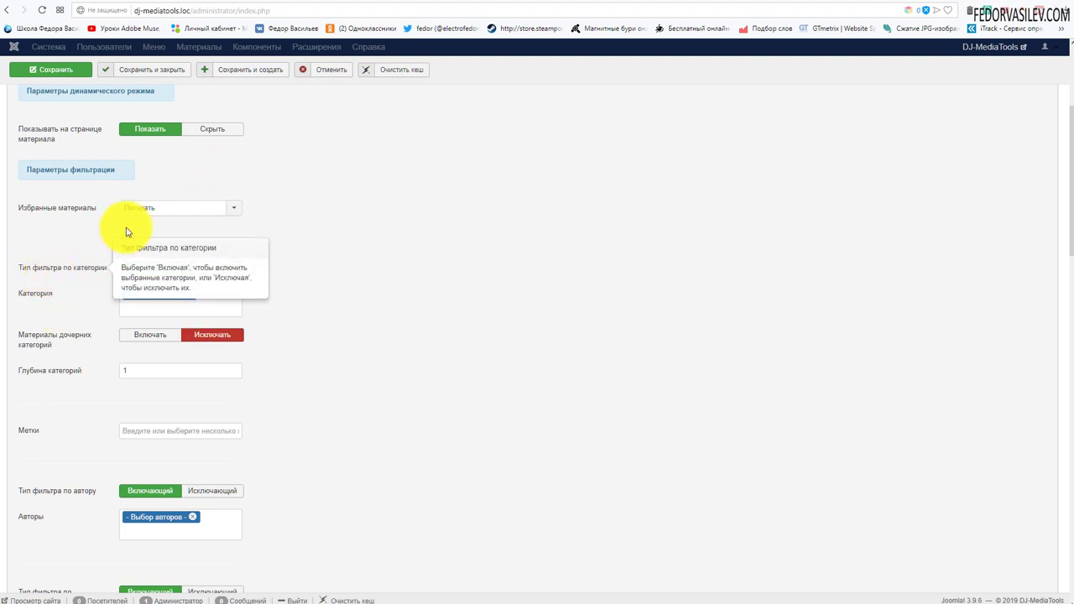
pyautogui.scroll(3, 402, 448)
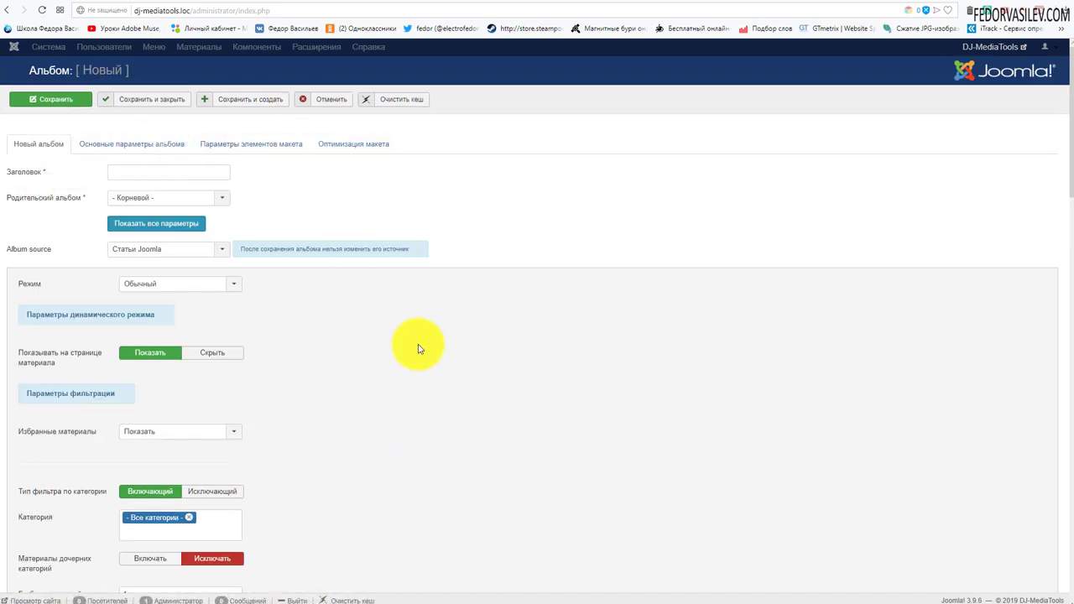
pyautogui.scroll(-3, 417, 345)
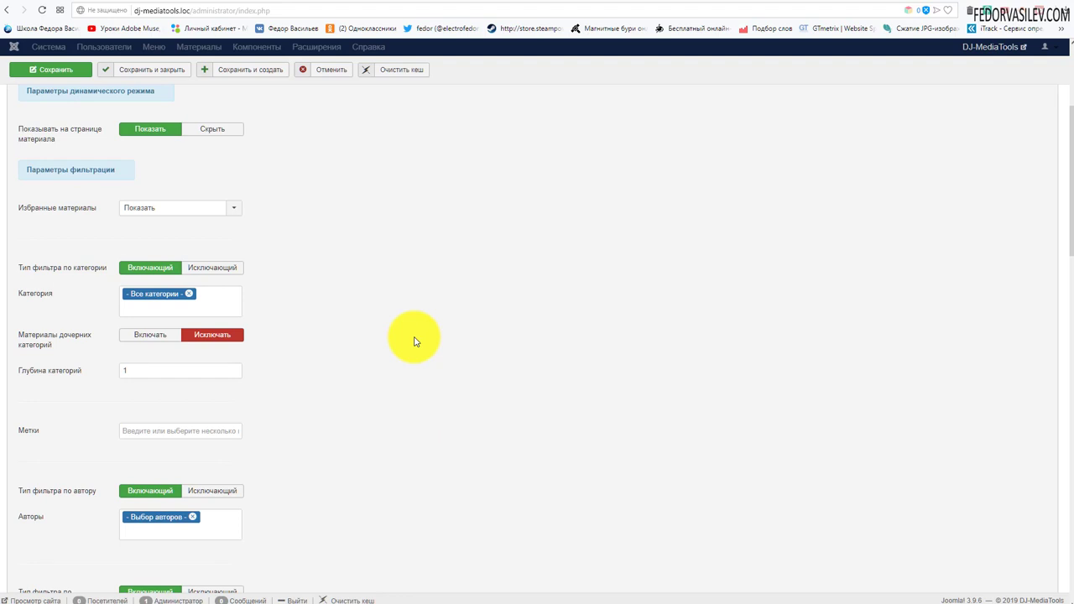
pyautogui.scroll(3, 415, 340)
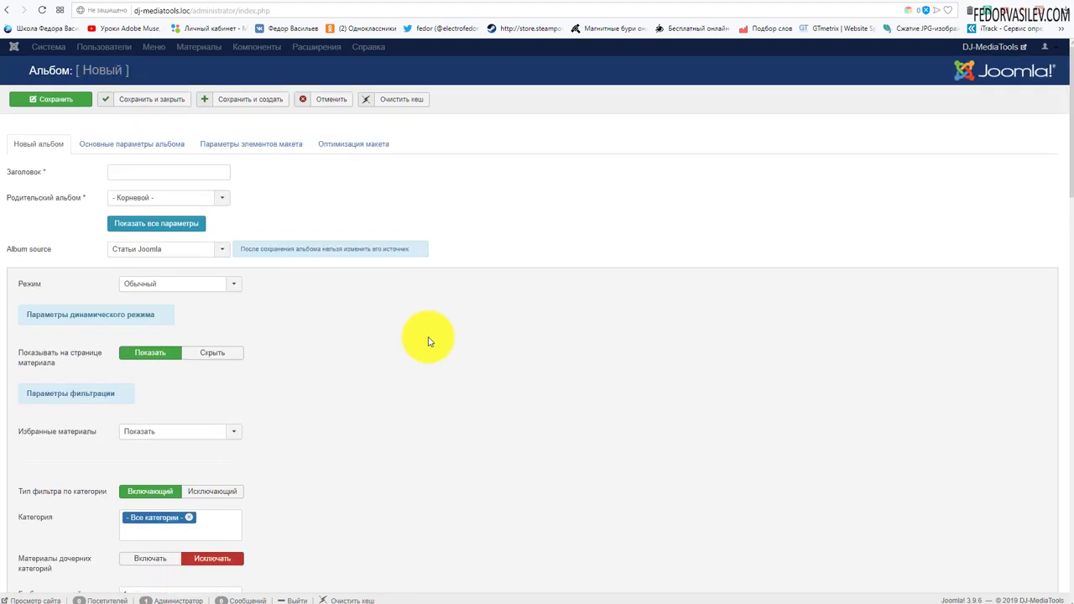
pyautogui.scroll(-3, 415, 340)
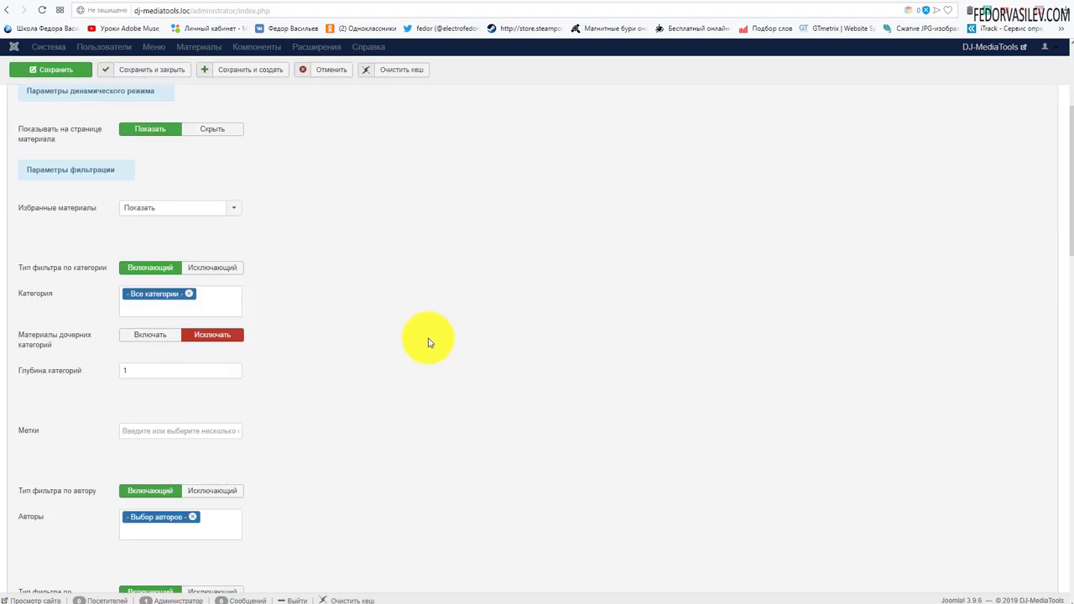
pyautogui.click(138, 207)
pyautogui.click(370, 216)
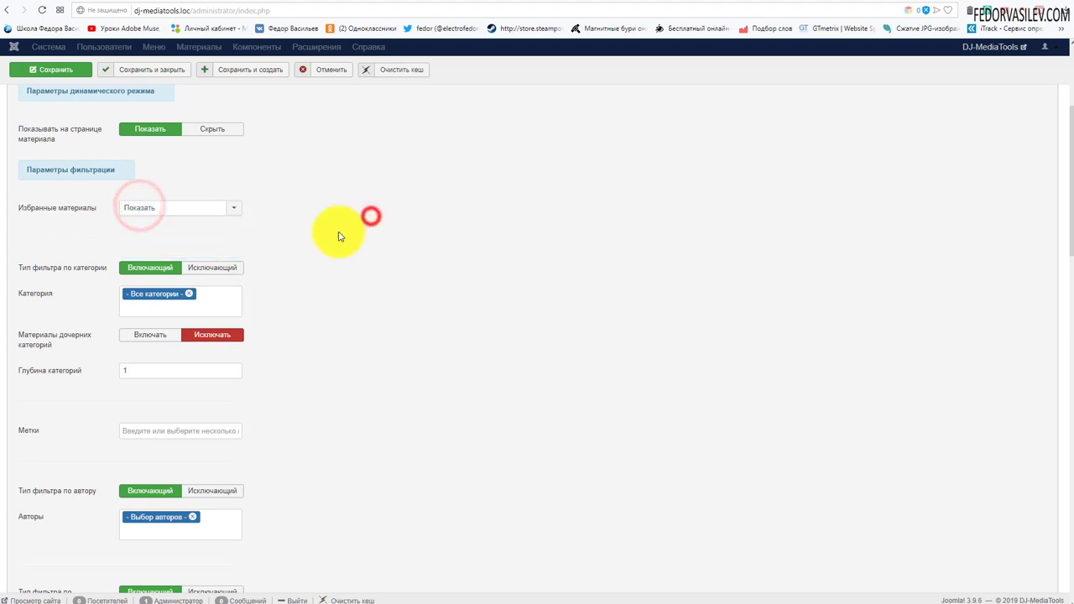
# - Try the "Исключающий" category filter type, restore "Включающий" and inspect the category depth field
pyautogui.click(228, 267)
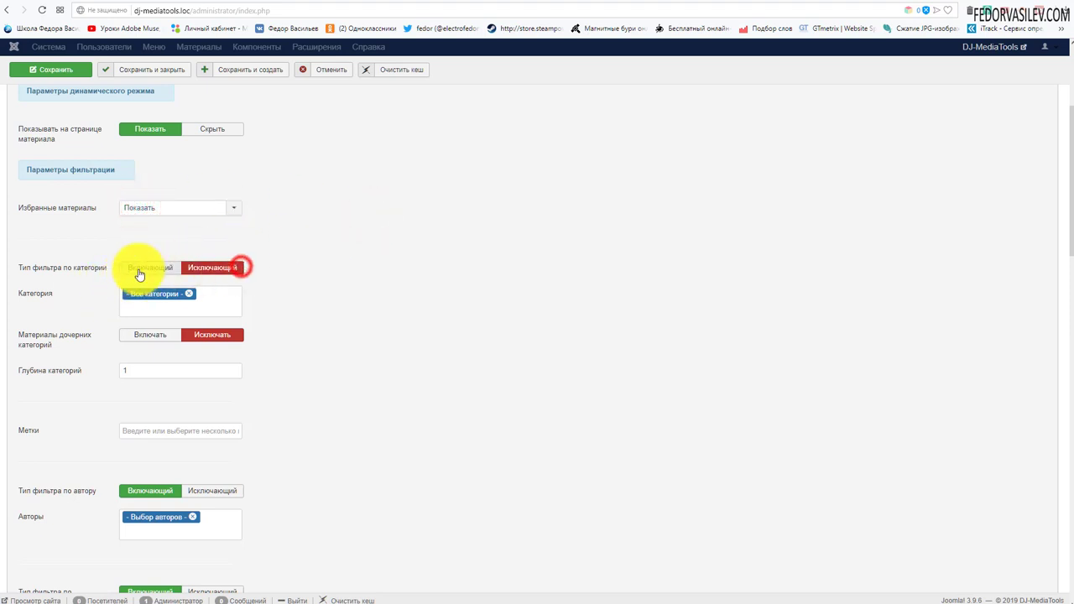
pyautogui.click(139, 270)
pyautogui.scroll(-1, 373, 310)
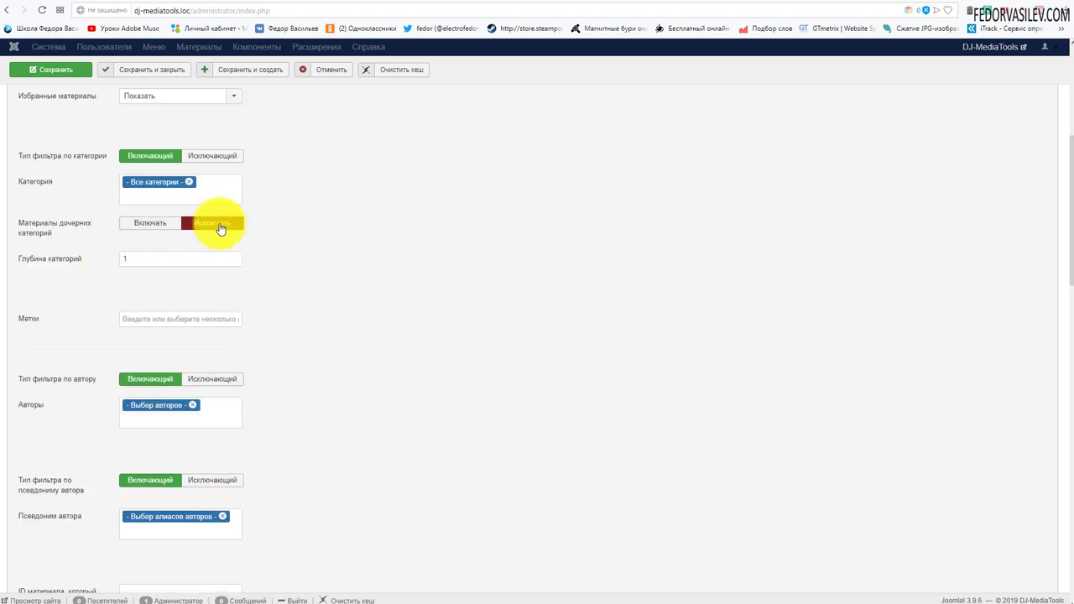
pyautogui.click(146, 255)
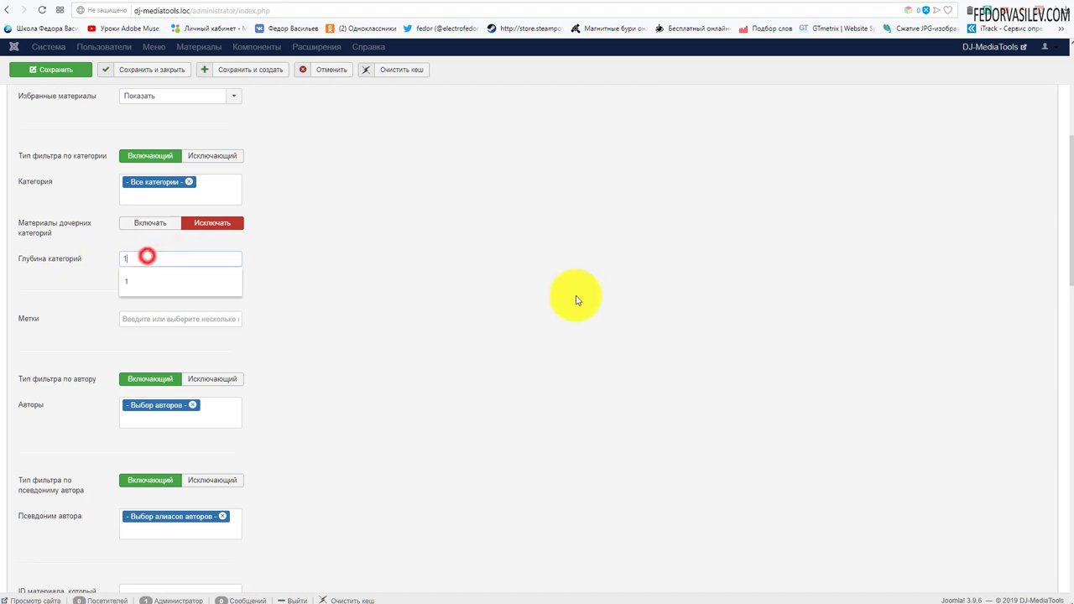
pyautogui.click(575, 295)
# - Remove the default entries from the "Авторы" and "Псевдоним автора" filters
pyautogui.click(199, 312)
pyautogui.scroll(-1, 388, 319)
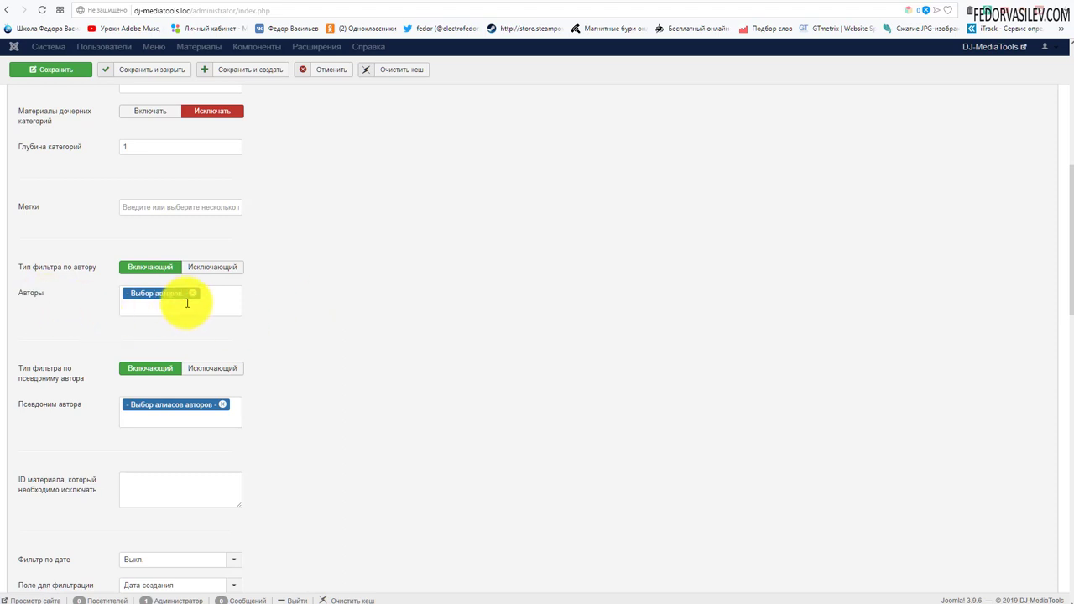
pyautogui.scroll(-1, 185, 302)
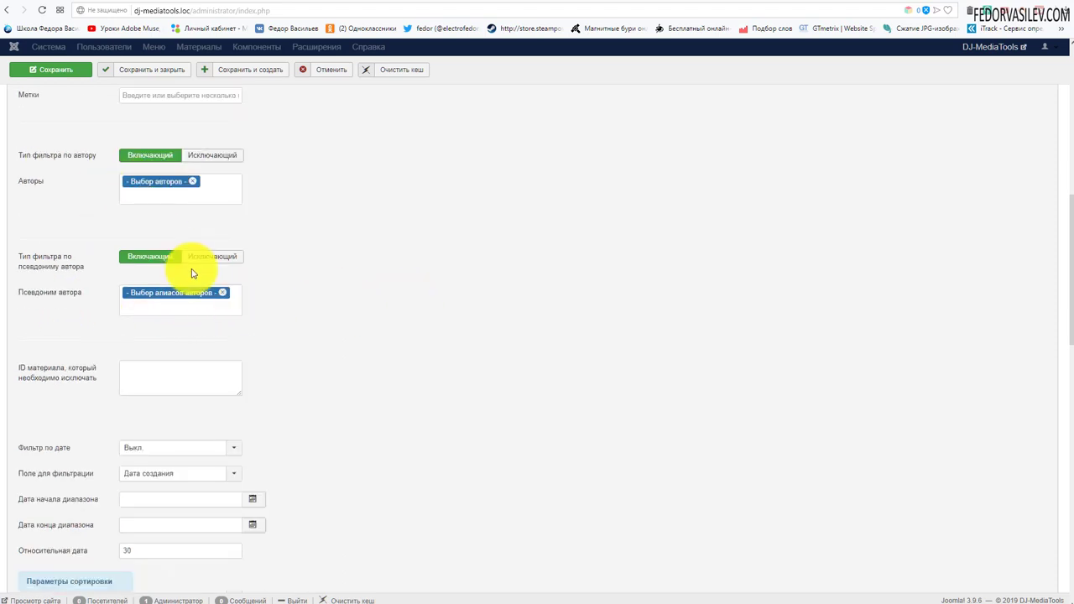
pyautogui.click(195, 184)
pyautogui.click(156, 183)
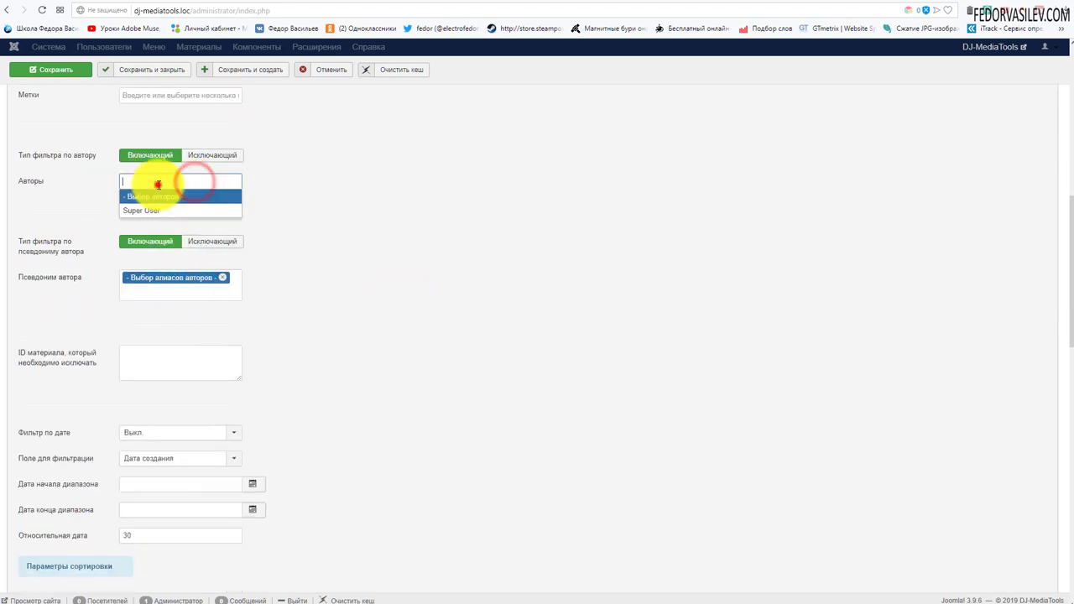
pyautogui.click(400, 212)
pyautogui.scroll(2, 146, 235)
pyautogui.scroll(-2, 95, 288)
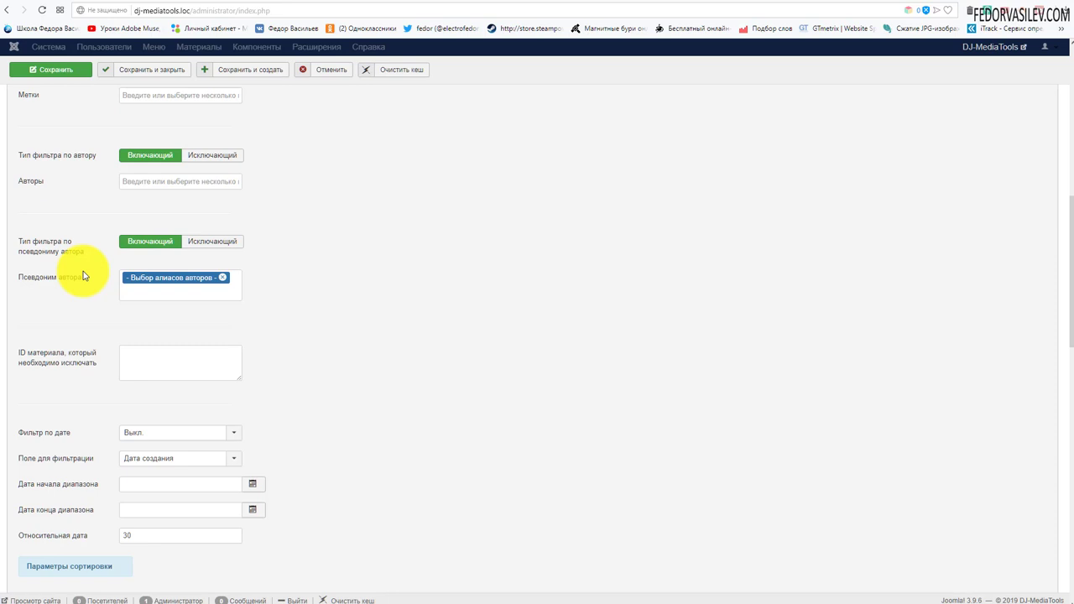
pyautogui.click(222, 277)
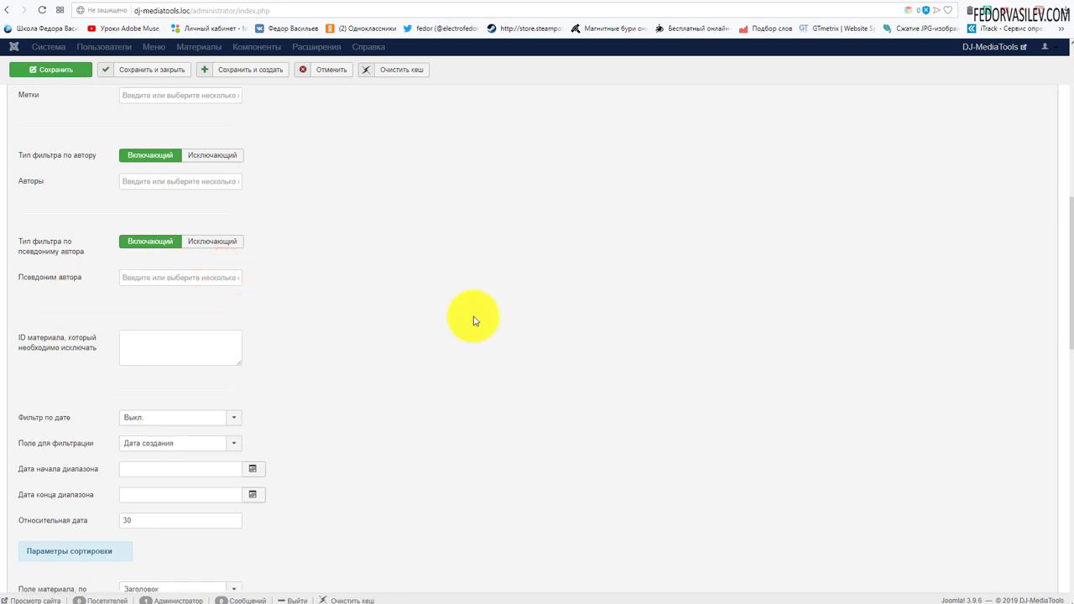
# - Read the explanation of the field for excluding articles by ID and inspect its input area
pyautogui.moveTo(75, 349)
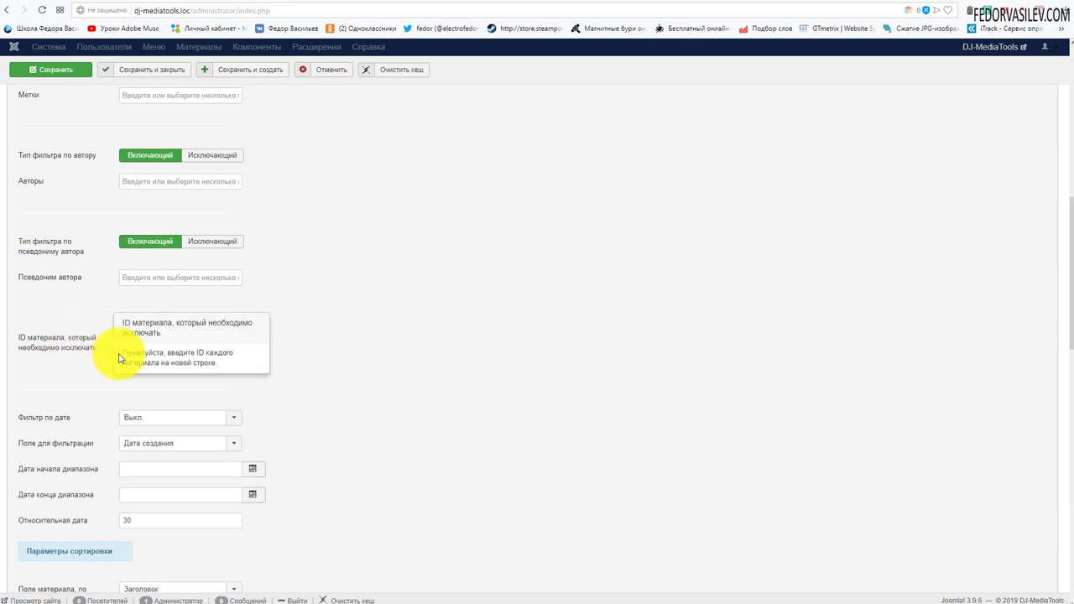
pyautogui.click(180, 350)
pyautogui.moveTo(31, 347)
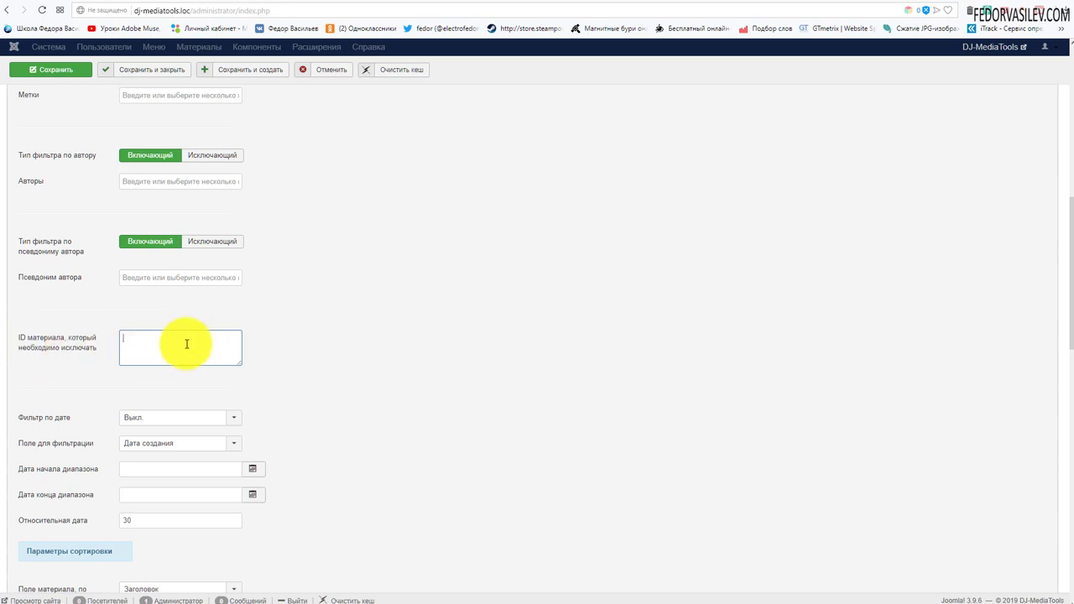
pyautogui.scroll(-1, 187, 343)
pyautogui.moveTo(60, 233)
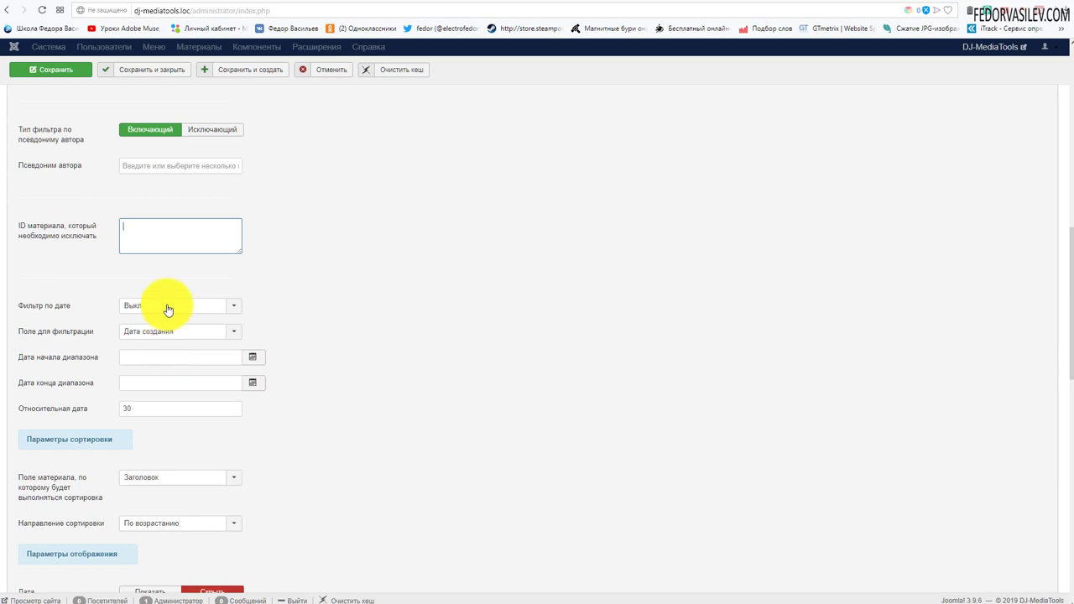
# - Review the date filter choices and the article sorting field choices without changing either selection
pyautogui.scroll(-2, 412, 305)
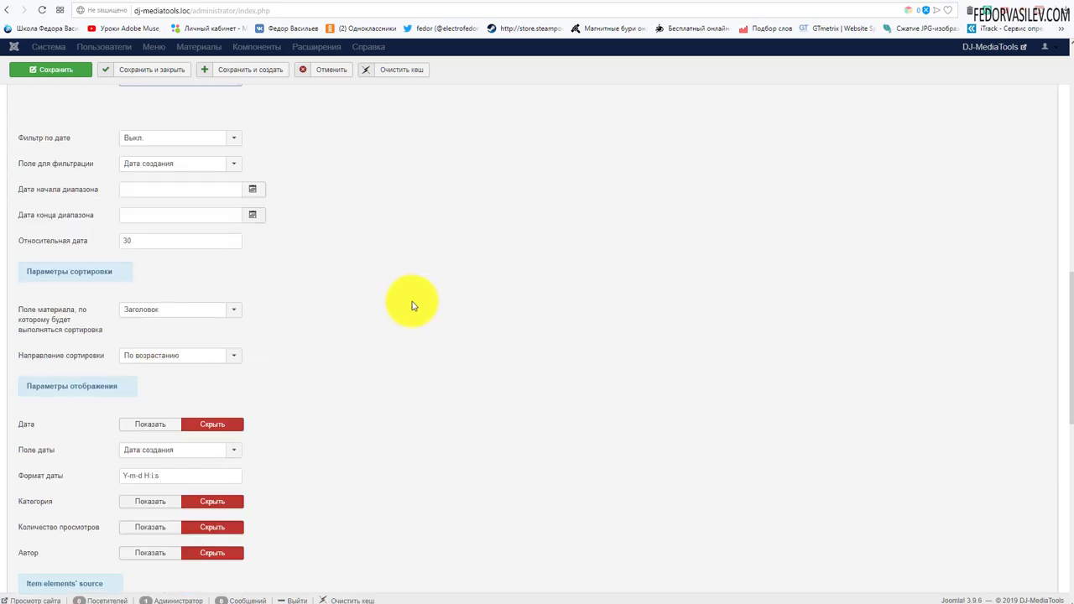
pyautogui.click(162, 139)
pyautogui.click(307, 157)
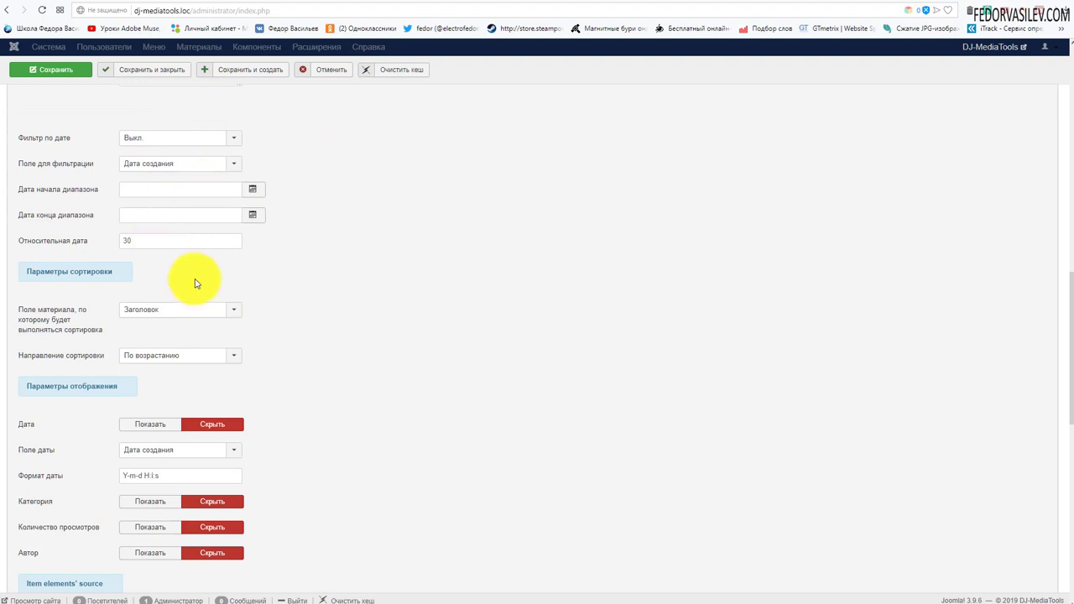
pyautogui.click(193, 313)
pyautogui.click(414, 363)
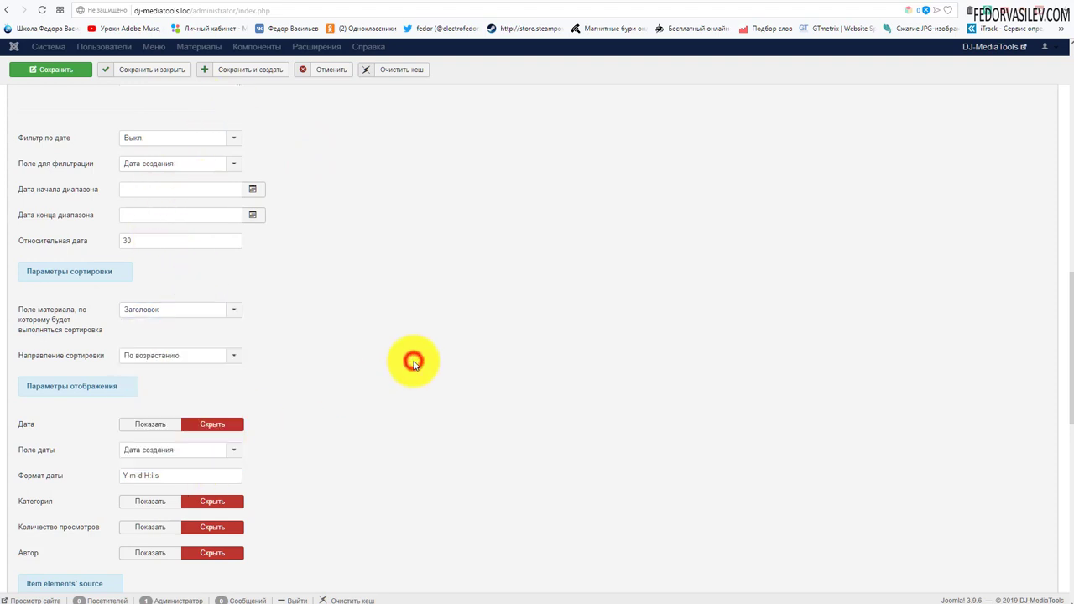
# - Switch the category display in the display parameters to "Показать" and back to "Скрыть"
pyautogui.scroll(-2, 414, 365)
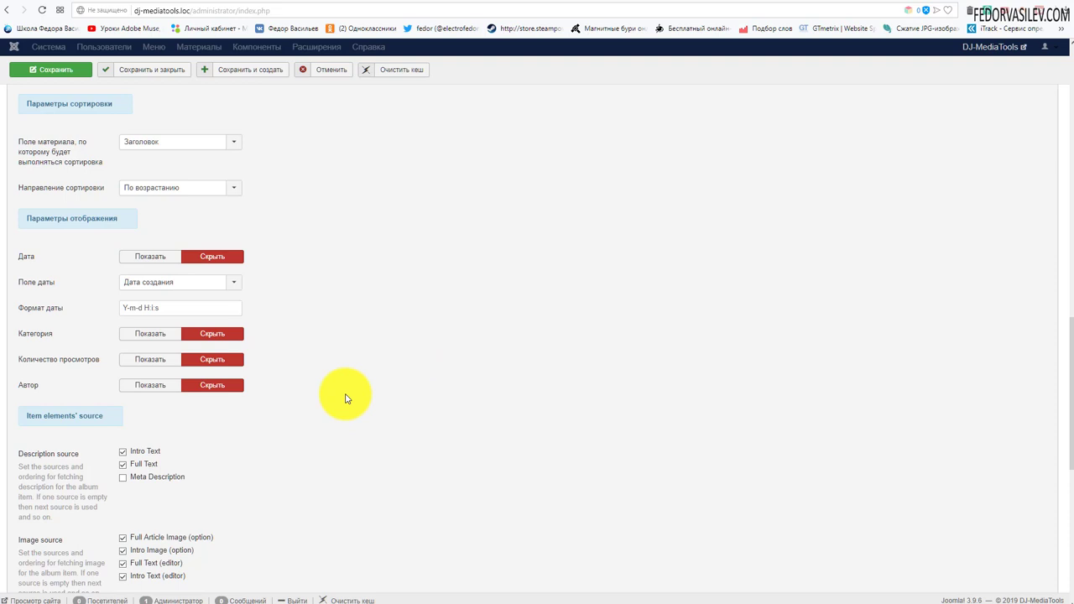
pyautogui.click(149, 336)
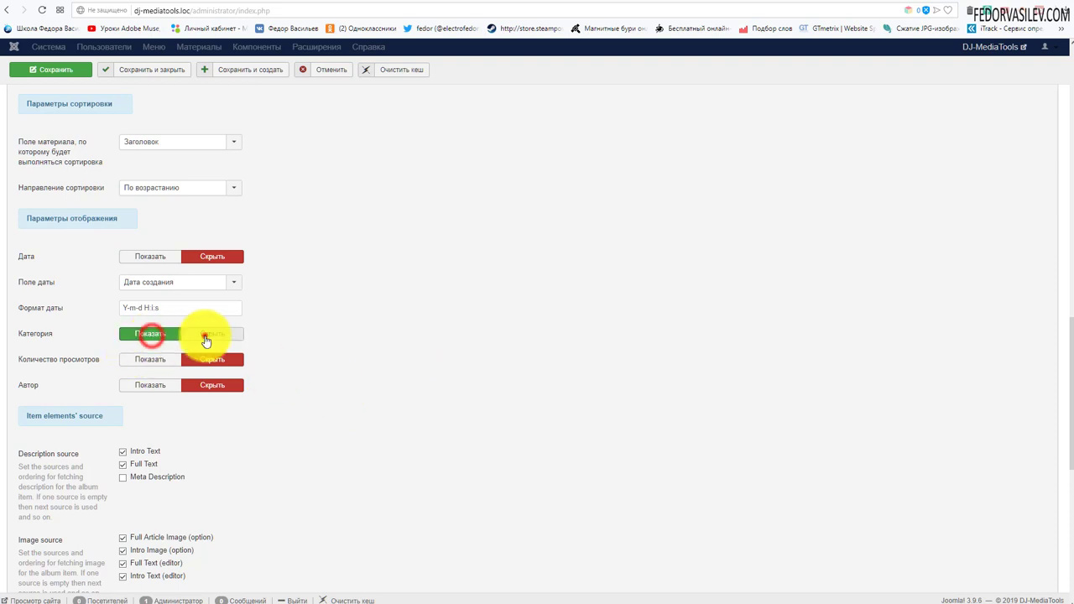
pyautogui.click(204, 334)
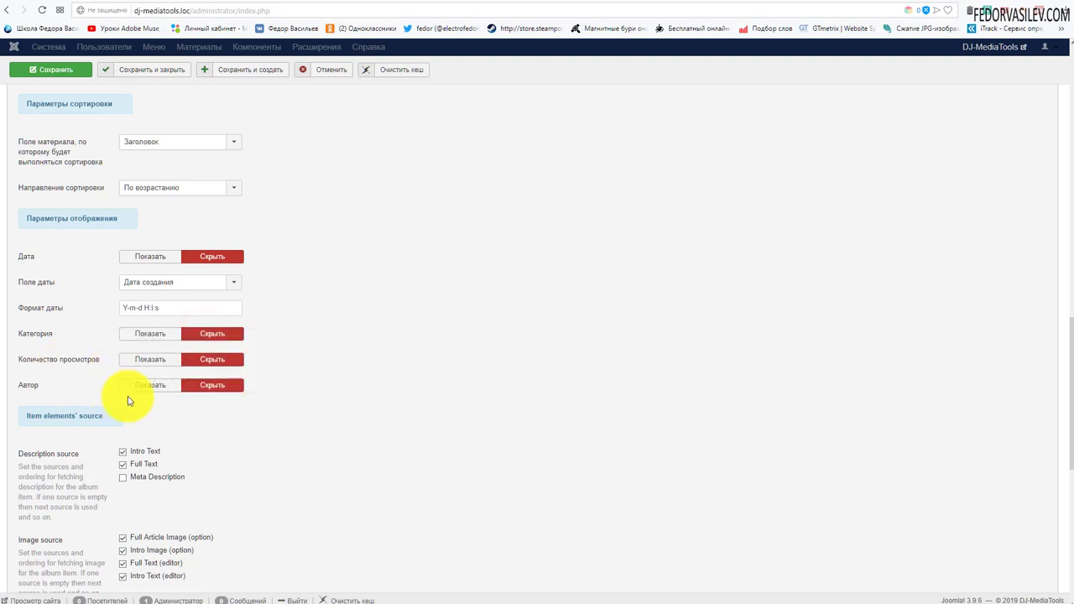
# - Set the article source's default picture to the sekret_sozdaniya image from the root image folder
pyautogui.scroll(-2, 435, 418)
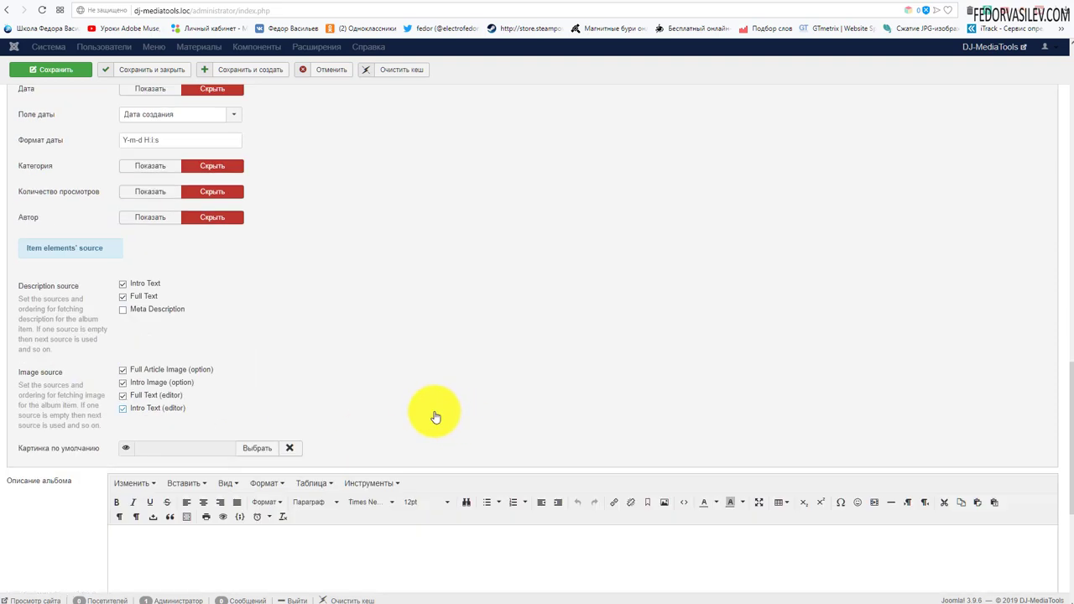
pyautogui.scroll(-1, 435, 417)
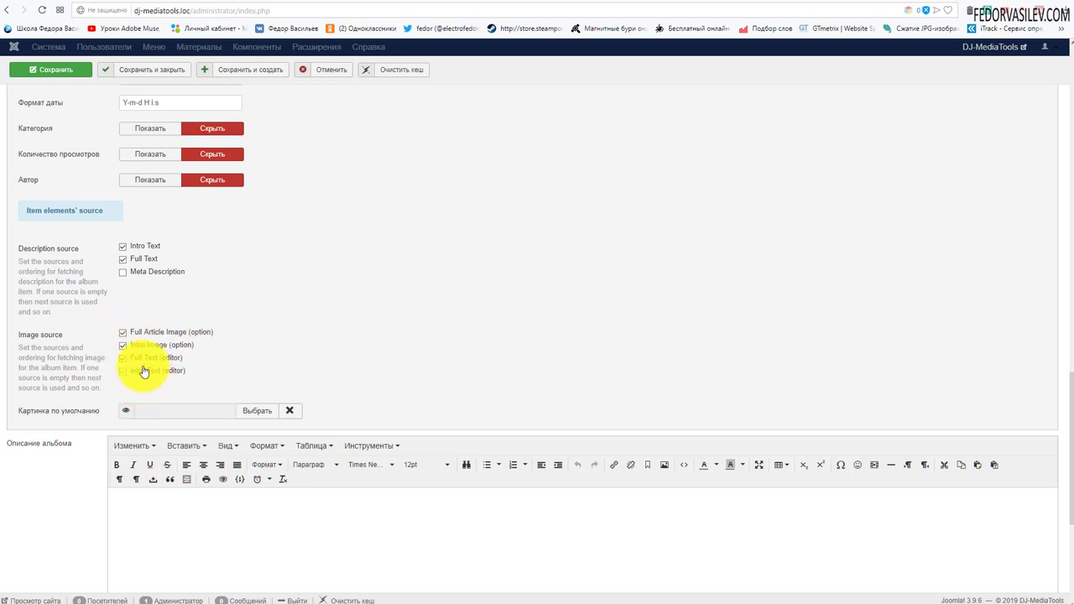
pyautogui.scroll(-2, 171, 351)
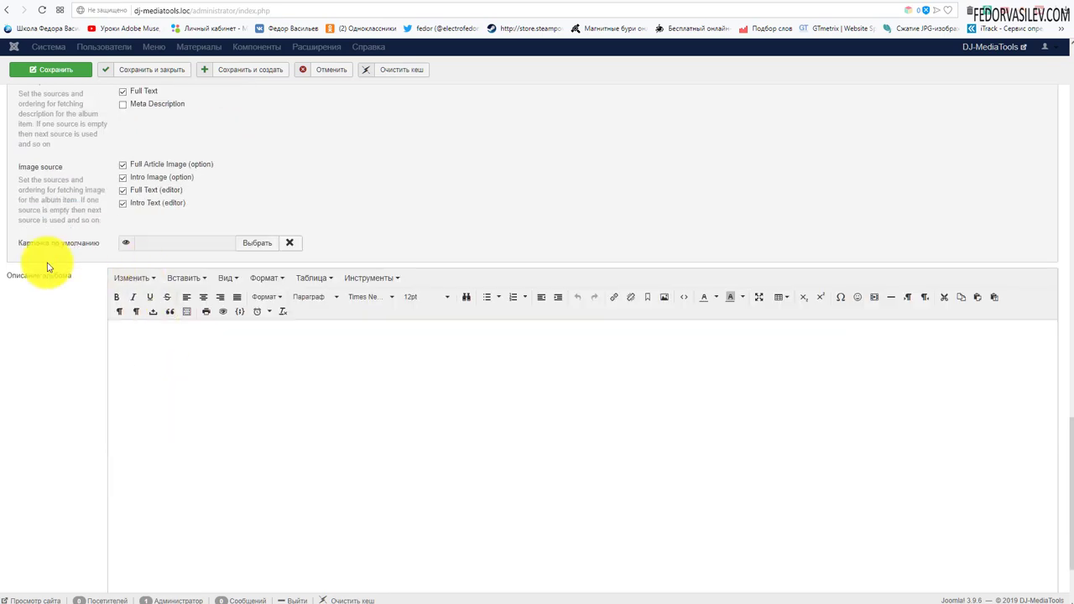
pyautogui.click(250, 244)
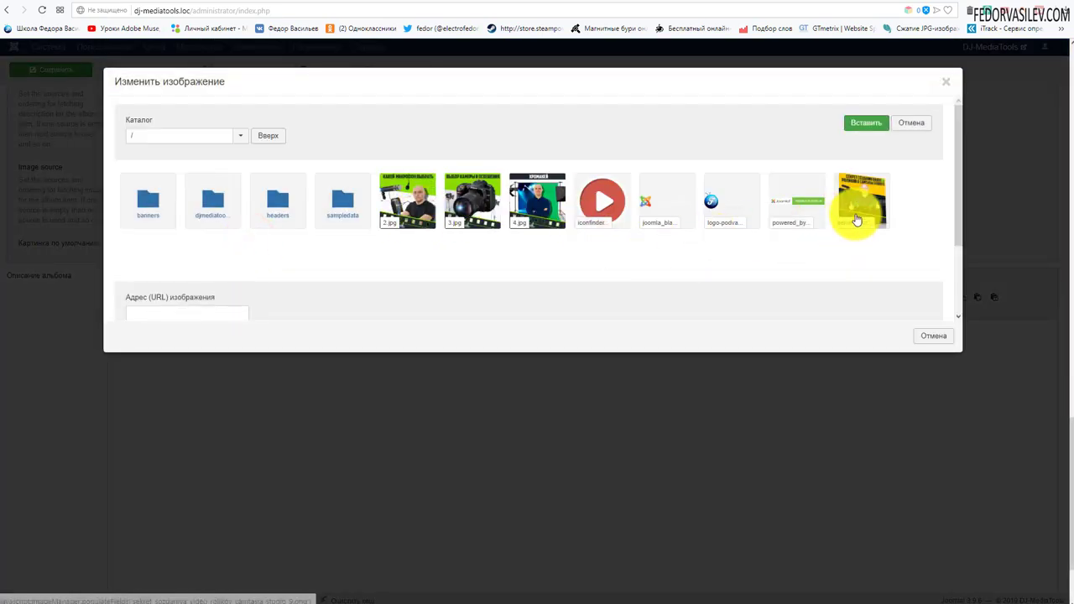
pyautogui.click(859, 206)
pyautogui.click(862, 139)
# - Title the new album "альбом 2"
pyautogui.scroll(-1, 415, 377)
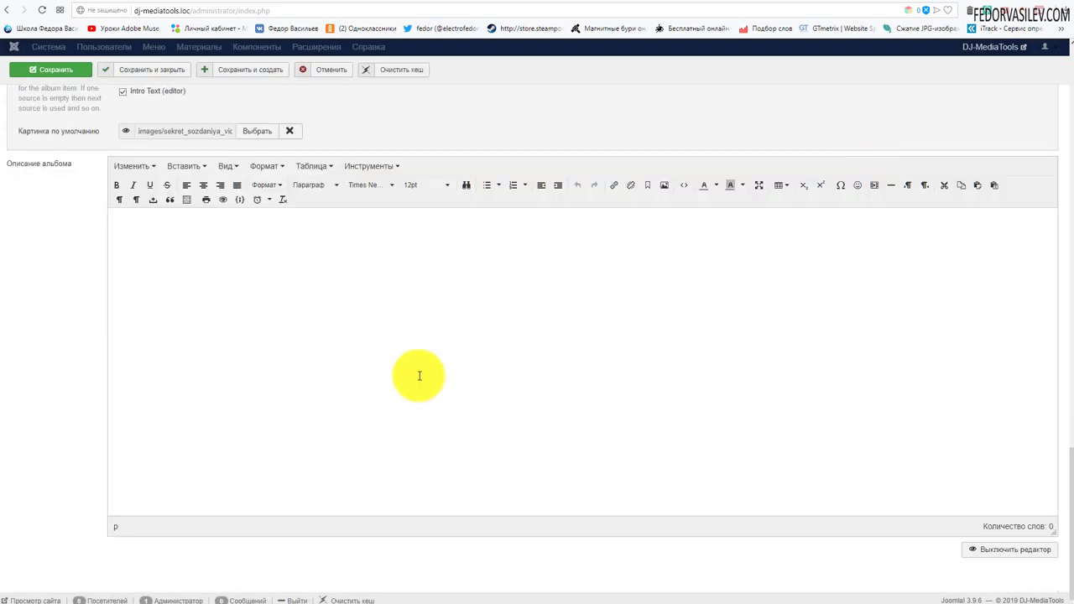
pyautogui.scroll(3, 420, 375)
pyautogui.scroll(15, 426, 401)
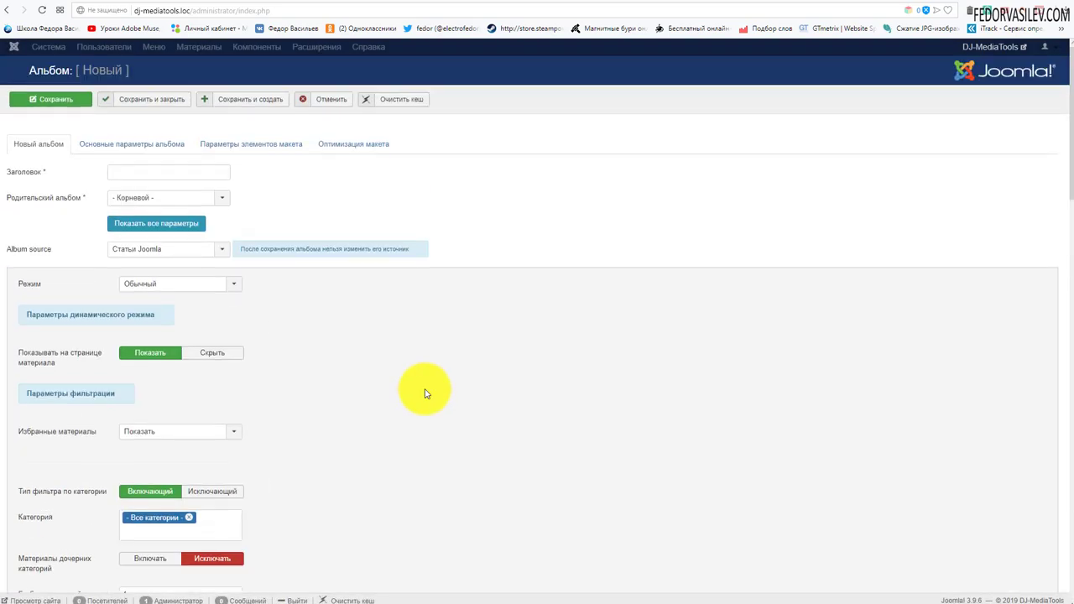
pyautogui.click(148, 173)
pyautogui.write('альбом 2')
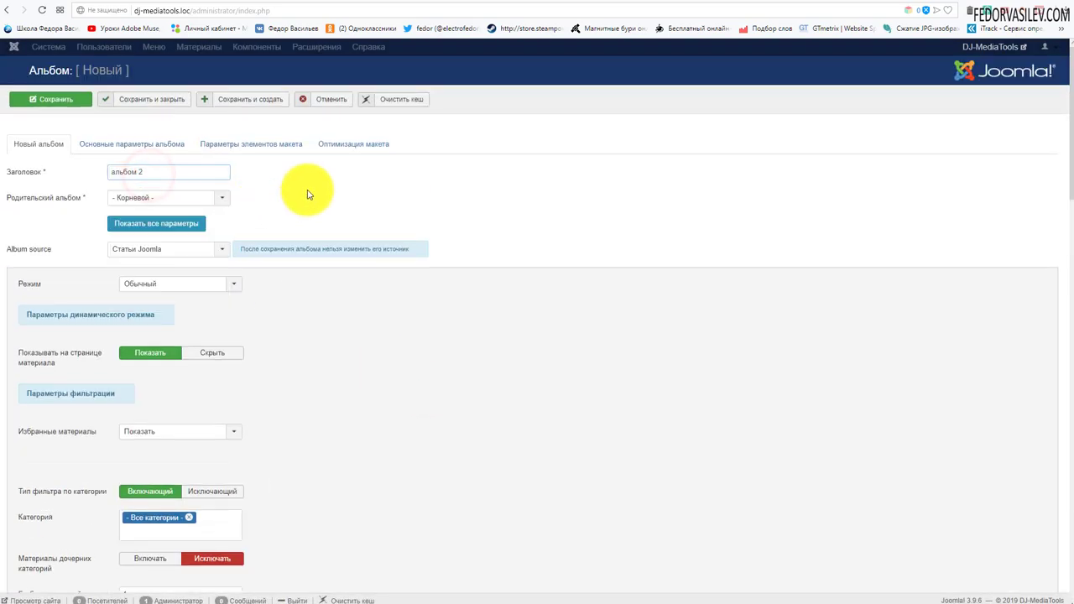
# - Reveal all album parameters, choose 3.jpg as the album image, and save and close the album
pyautogui.click(117, 224)
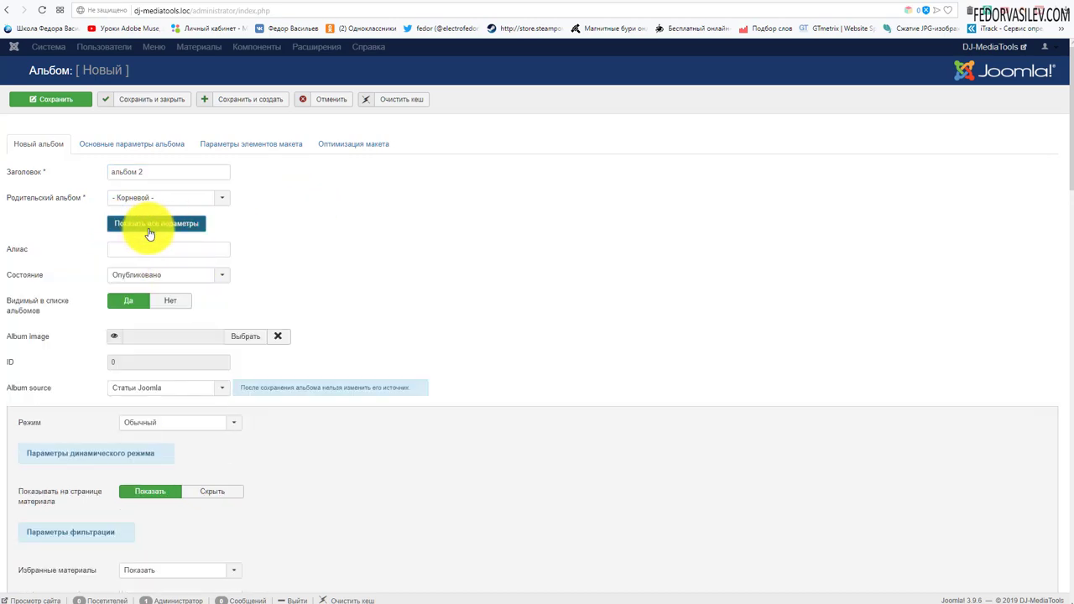
pyautogui.click(244, 340)
pyautogui.click(473, 199)
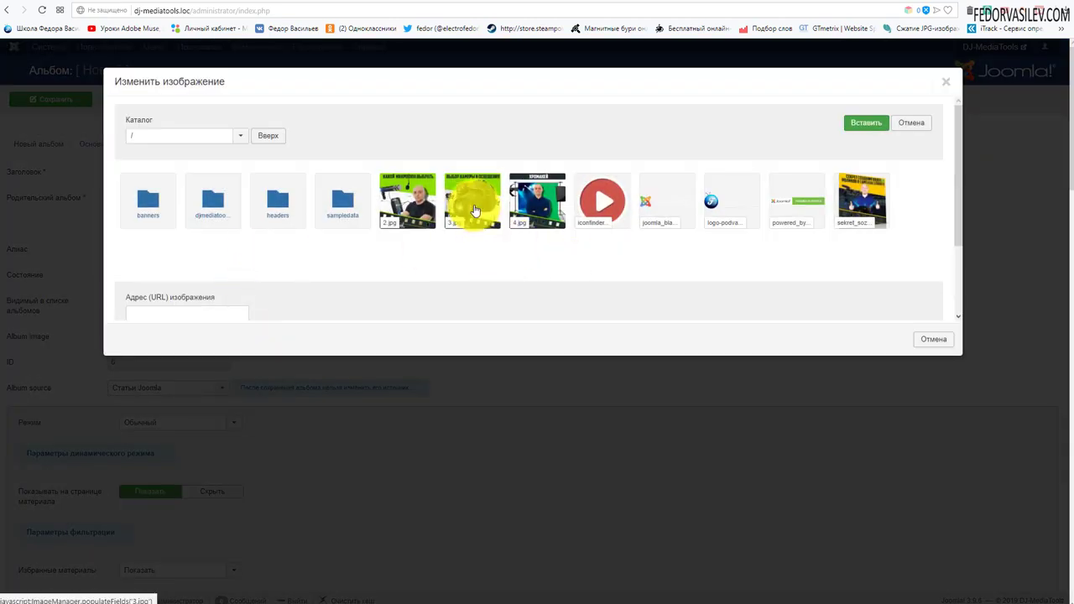
pyautogui.click(848, 132)
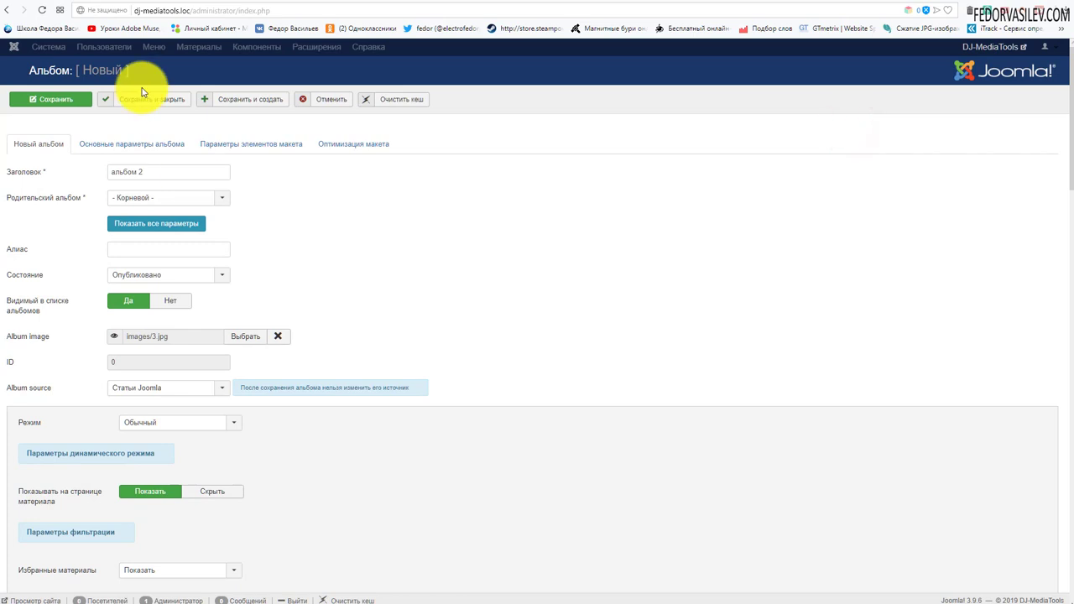
pyautogui.click(150, 104)
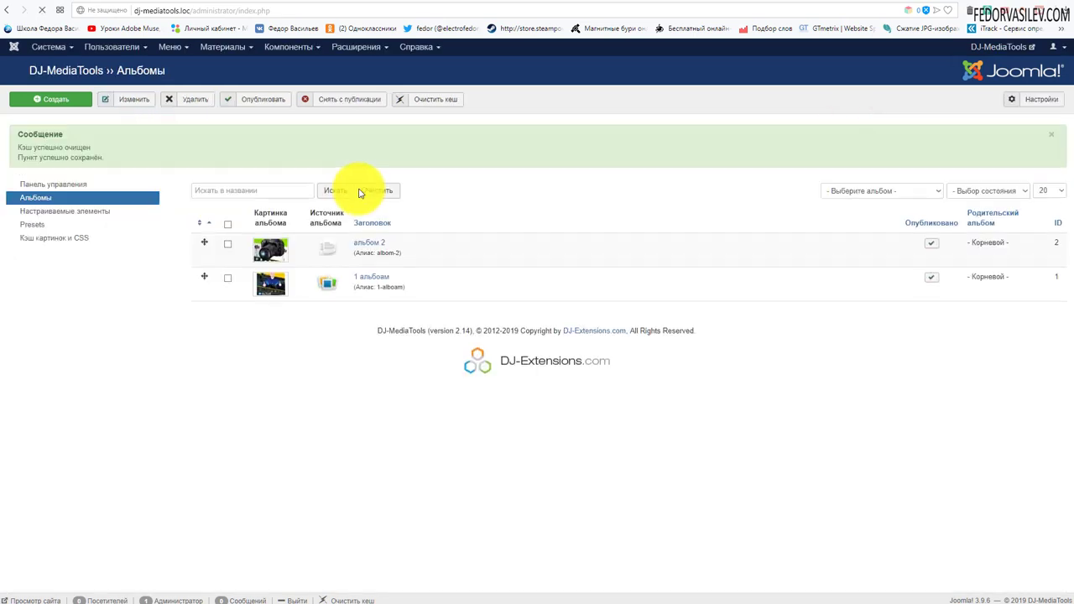
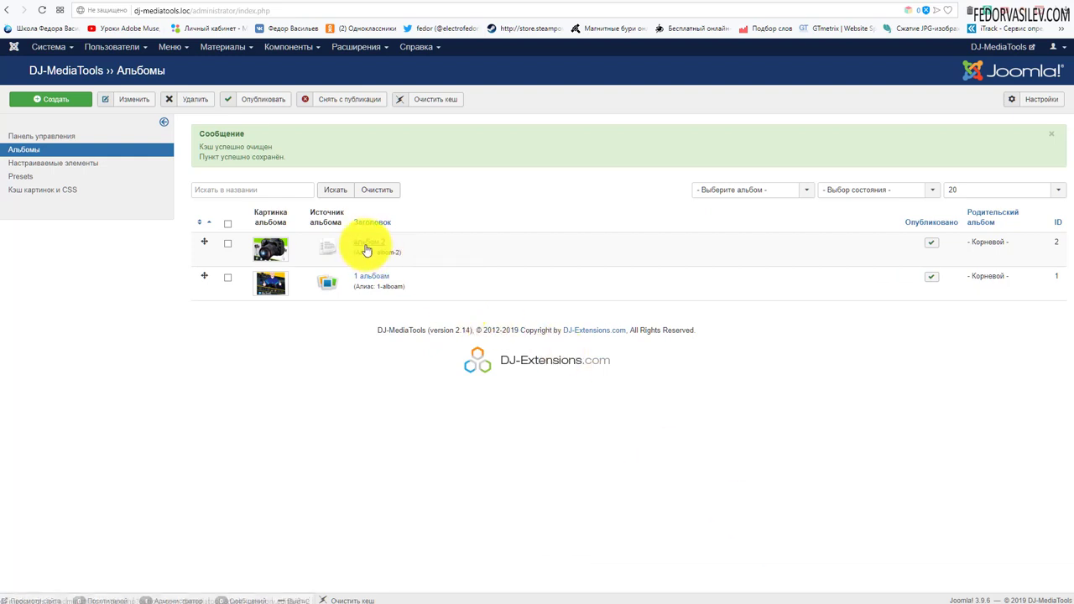
# - Create a new site module of the DJ-MediaTools Album type and title it "статьи"
pyautogui.click(356, 47)
pyautogui.click(357, 90)
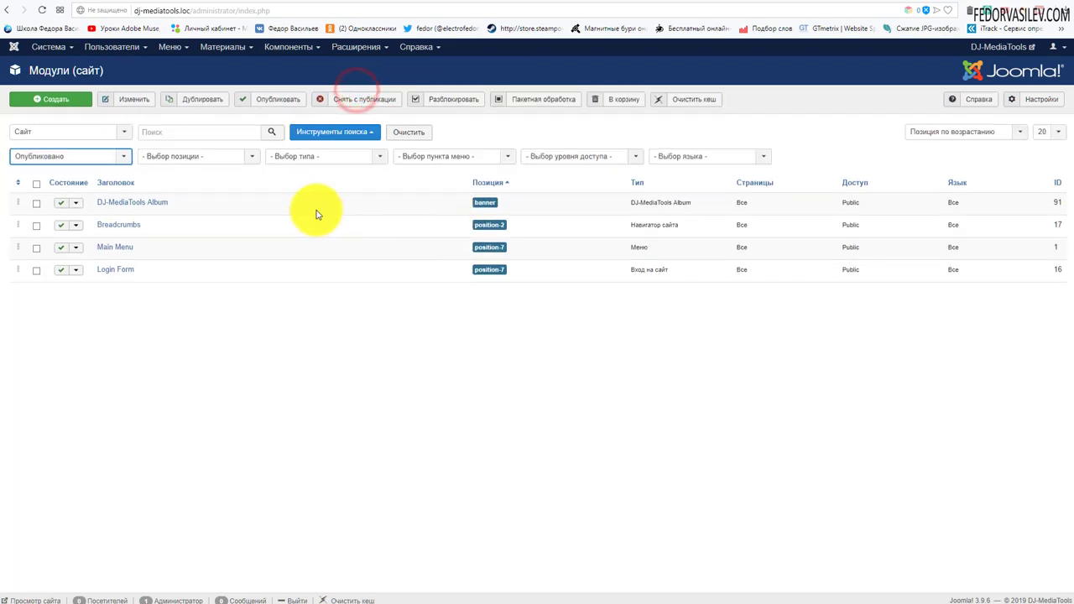
pyautogui.click(57, 100)
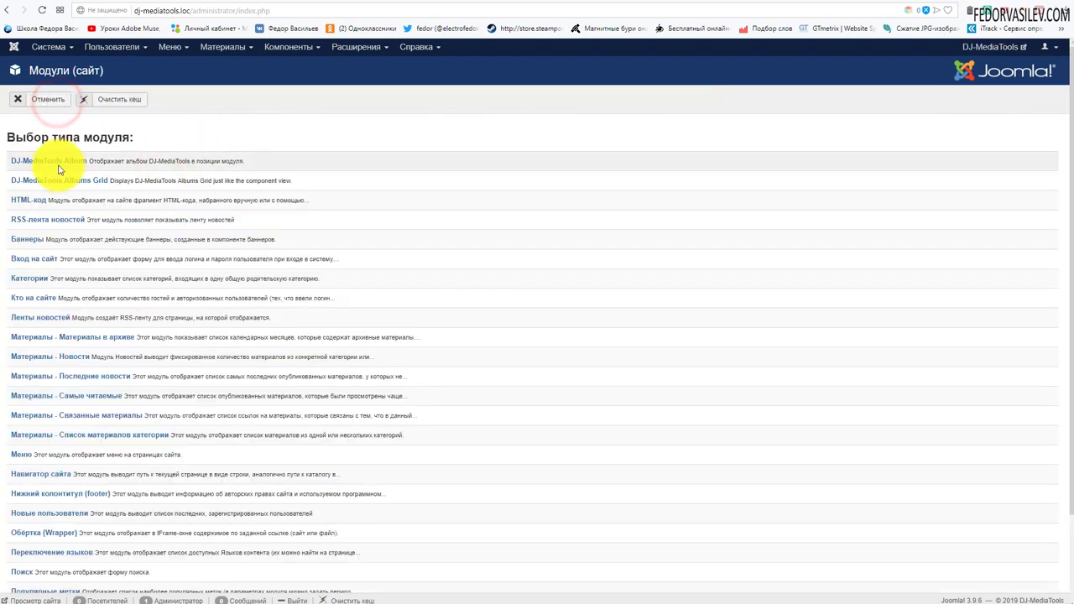
pyautogui.click(49, 165)
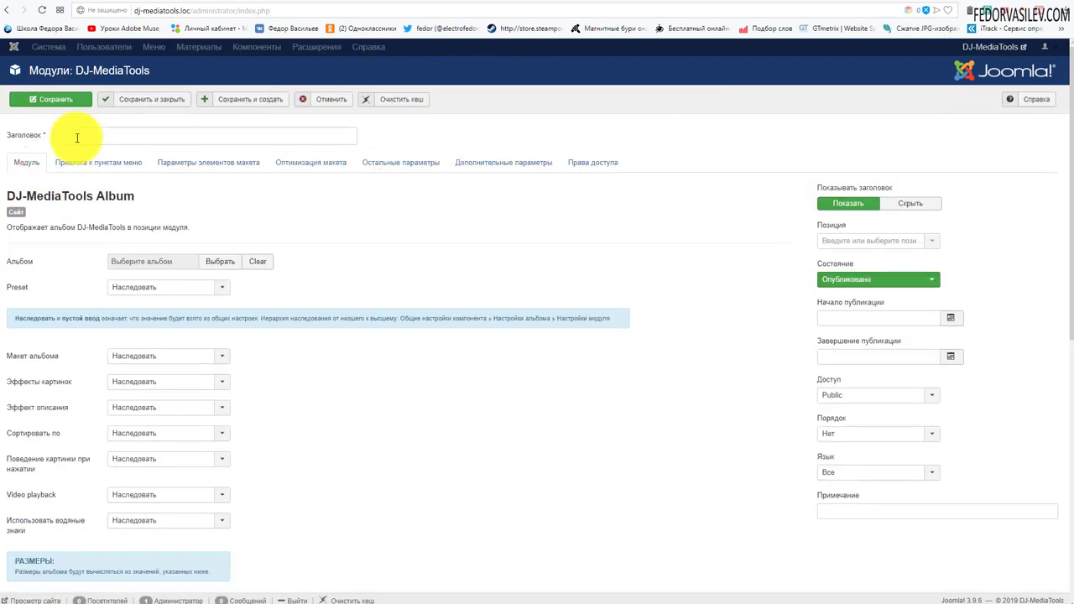
pyautogui.click(77, 135)
pyautogui.write('статьи')
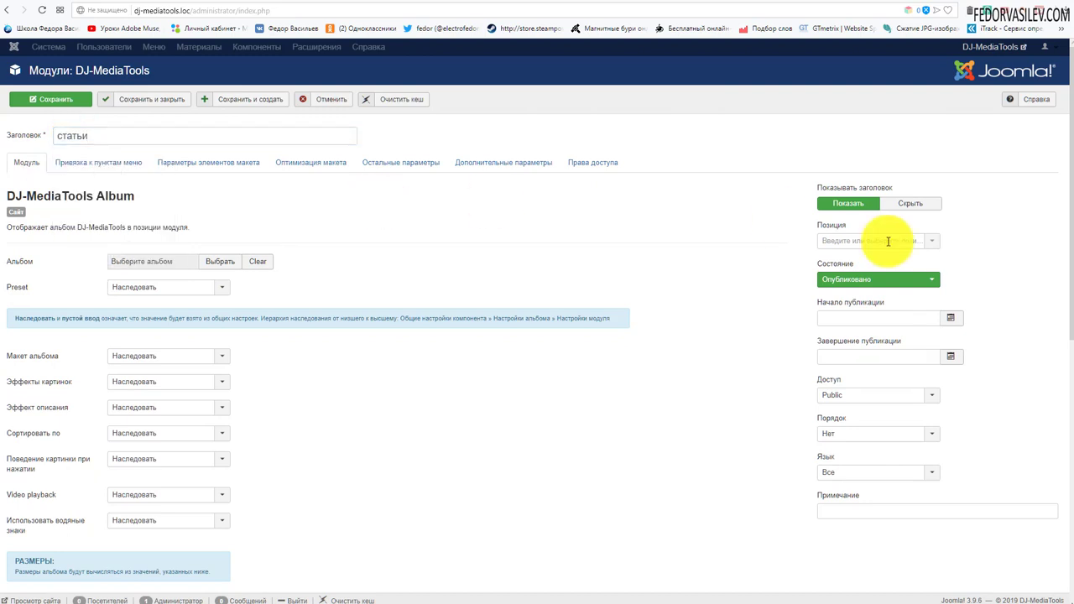
# - Assign the "статьи" module to the custom position "banner"
pyautogui.click(935, 244)
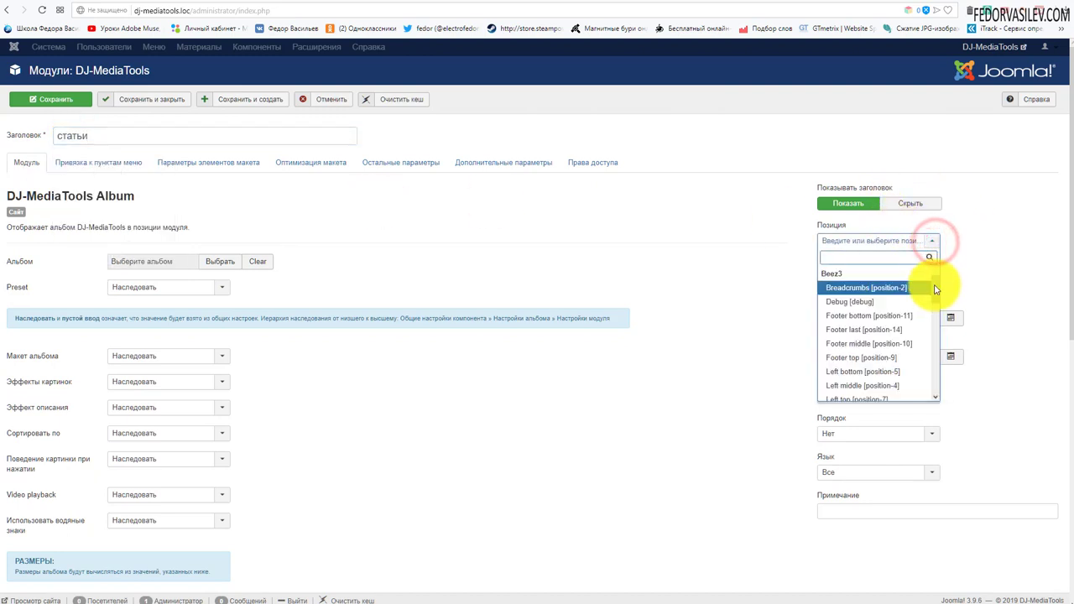
pyautogui.moveTo(935, 289); pyautogui.dragTo(880, 305)
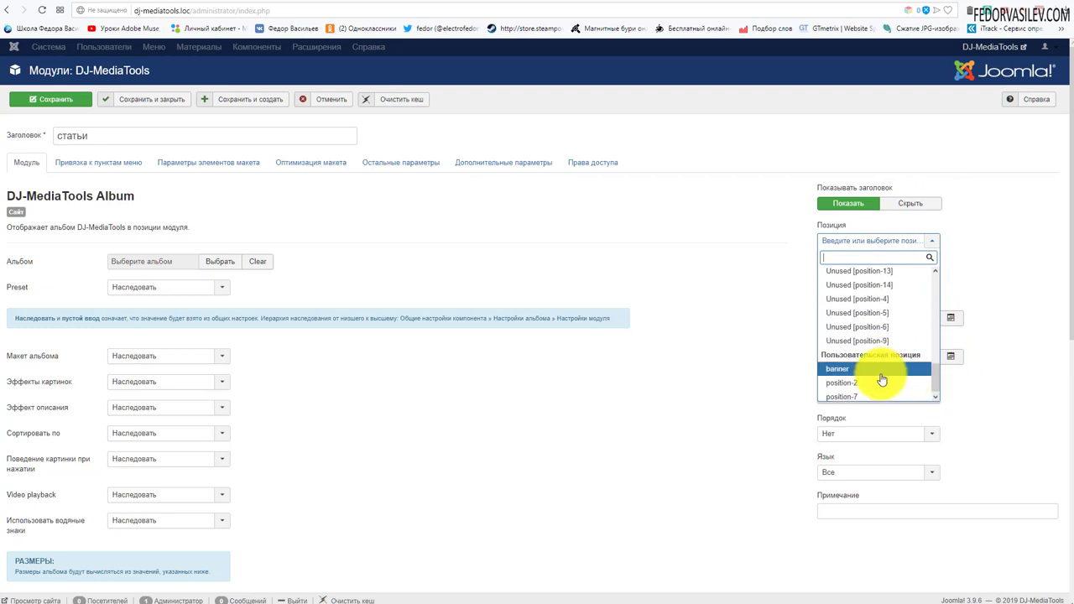
pyautogui.click(881, 372)
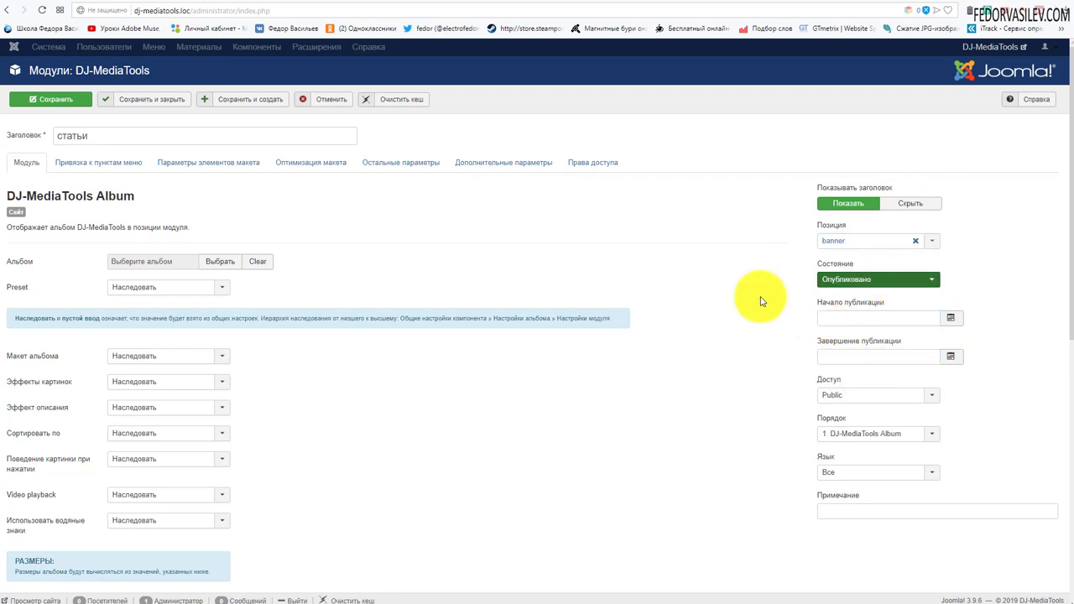
# - Set the module's menu assignment to "Только на указанных страницах"
pyautogui.click(114, 167)
pyautogui.click(128, 189)
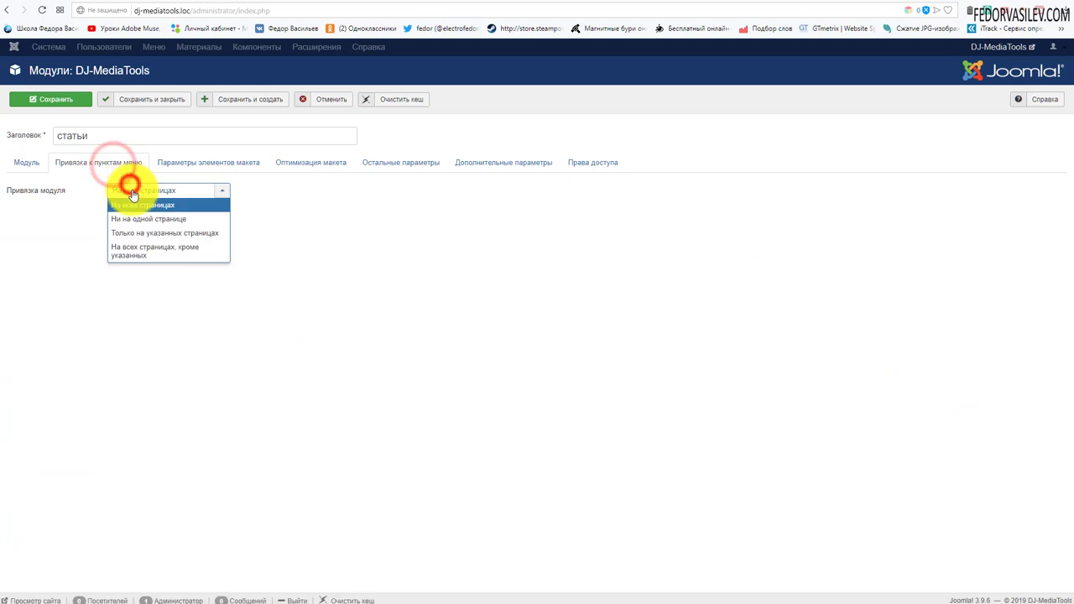
pyautogui.click(145, 234)
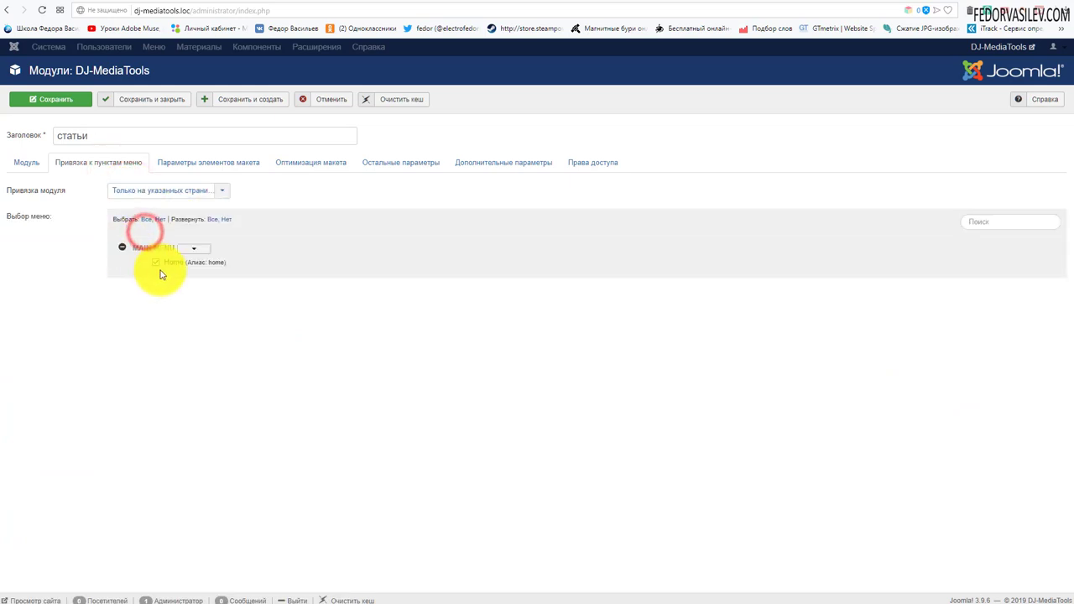
# - Review the module's layout element parameters and its main album, size and tab settings
pyautogui.click(221, 161)
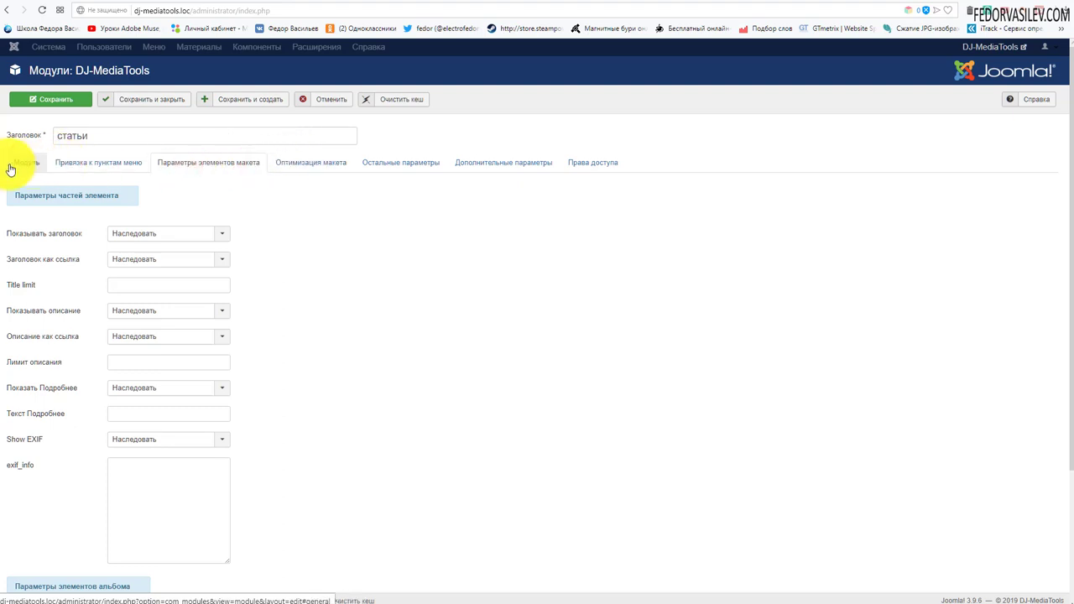
pyautogui.scroll(-3, 358, 372)
pyautogui.scroll(3, 156, 341)
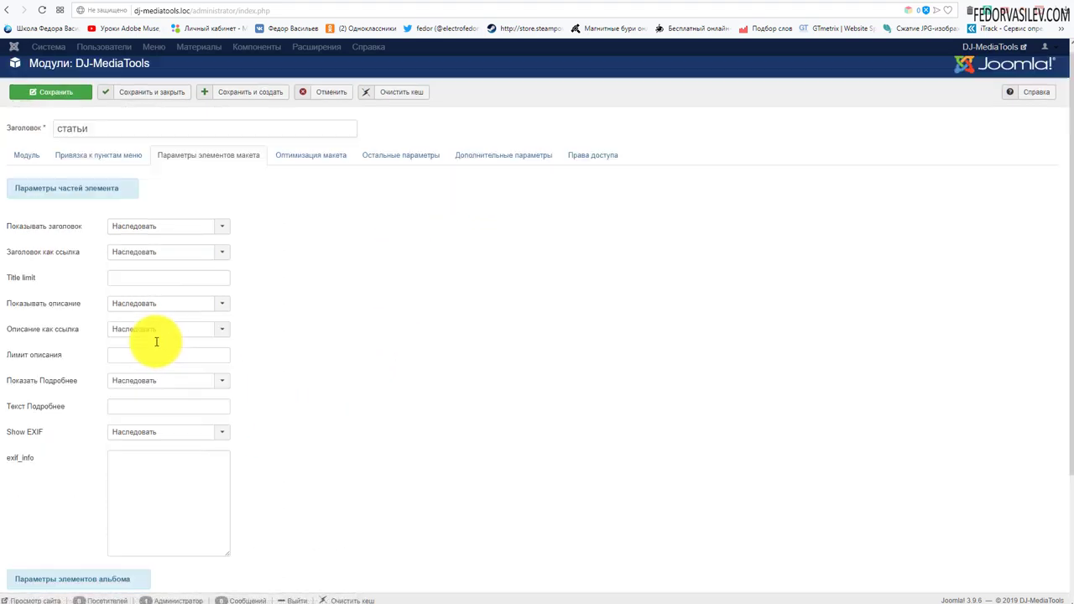
pyautogui.click(25, 163)
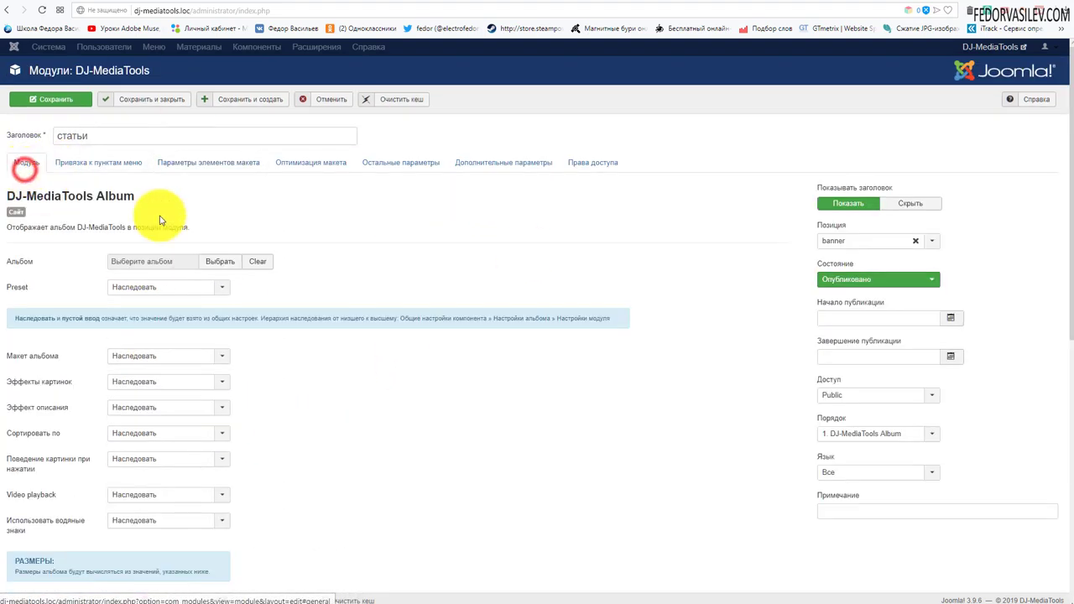
pyautogui.scroll(-6, 300, 347)
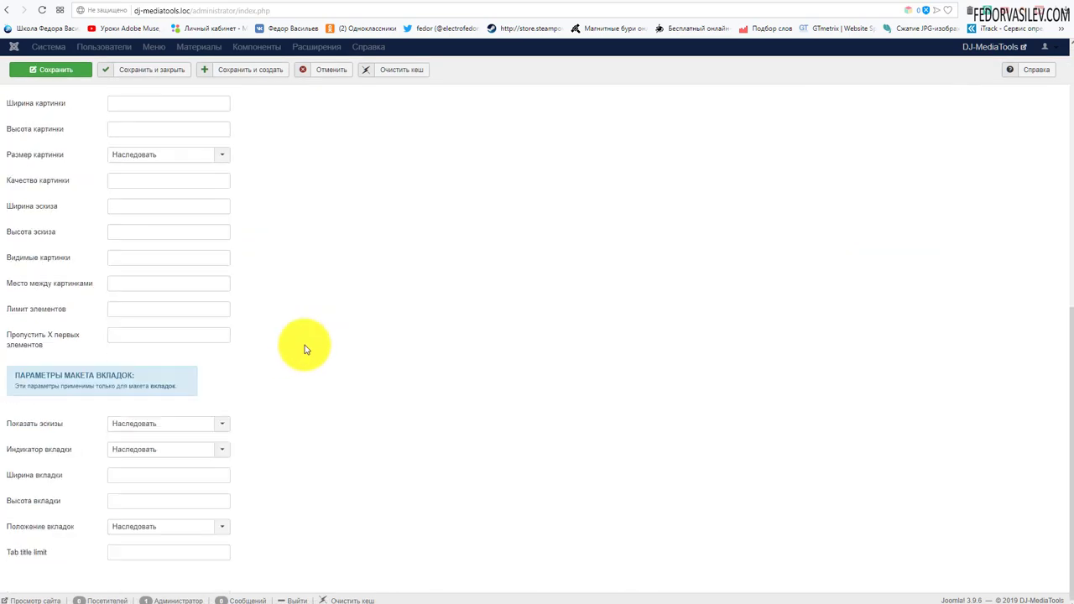
pyautogui.scroll(5, 285, 337)
pyautogui.scroll(1, 282, 334)
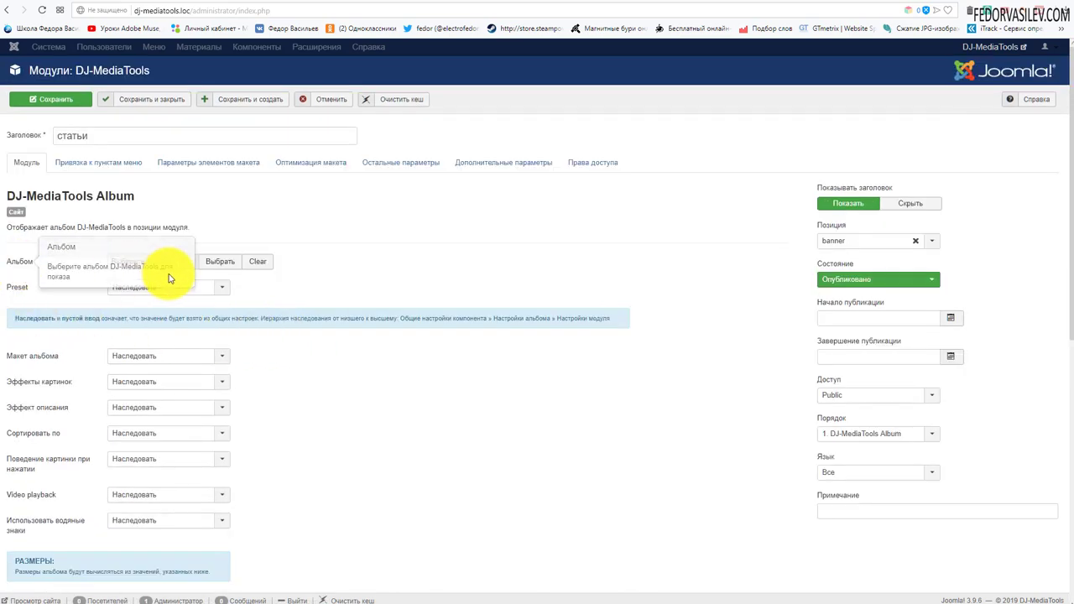
# - Choose "альбом 2" as the album for the "статьи" module and save the module
pyautogui.click(213, 263)
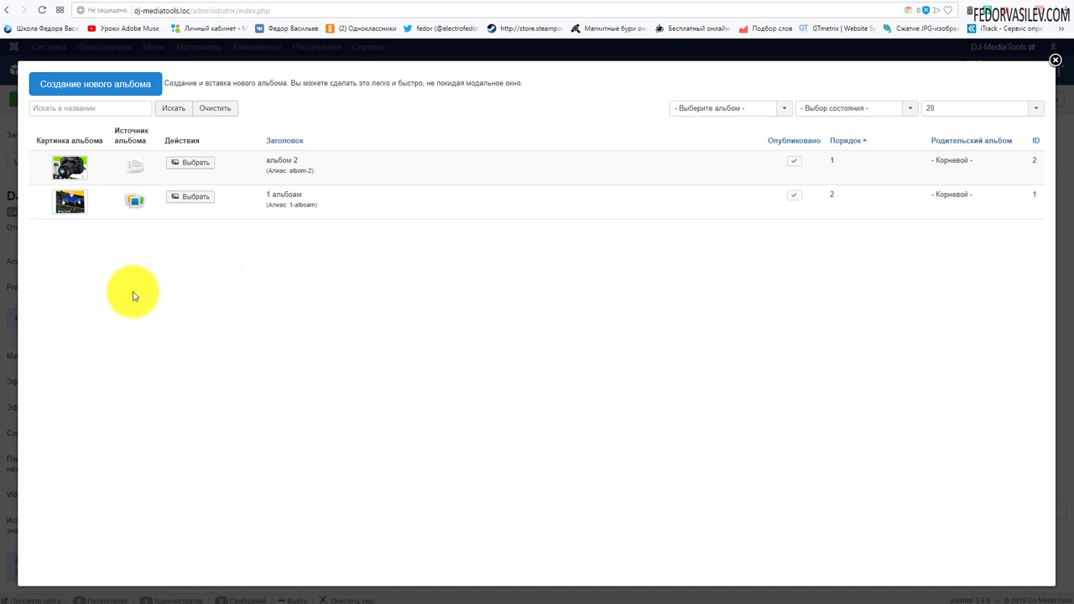
pyautogui.click(195, 169)
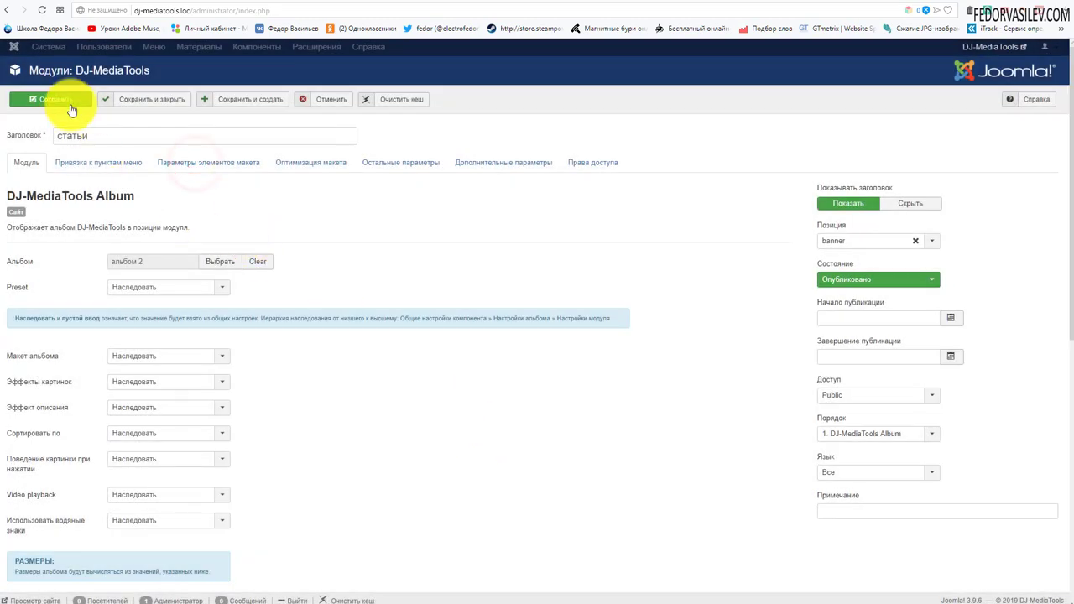
pyautogui.click(69, 99)
# - Switch to the site's front page, reload it, and check the "статьи" slider's heading and first slide caption
pyautogui.click(895, 2)
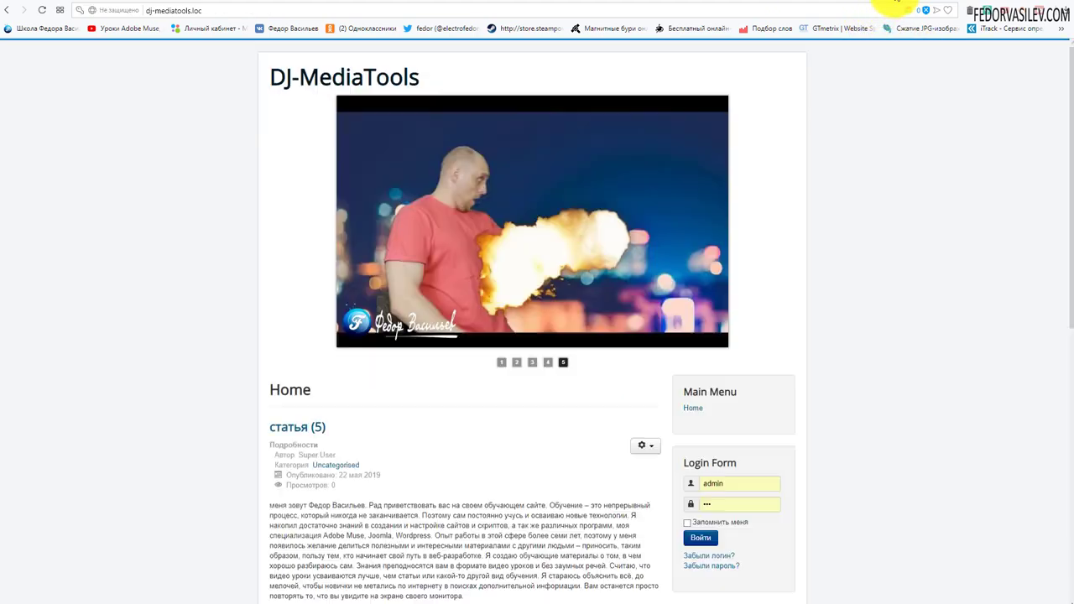
pyautogui.click(46, 14)
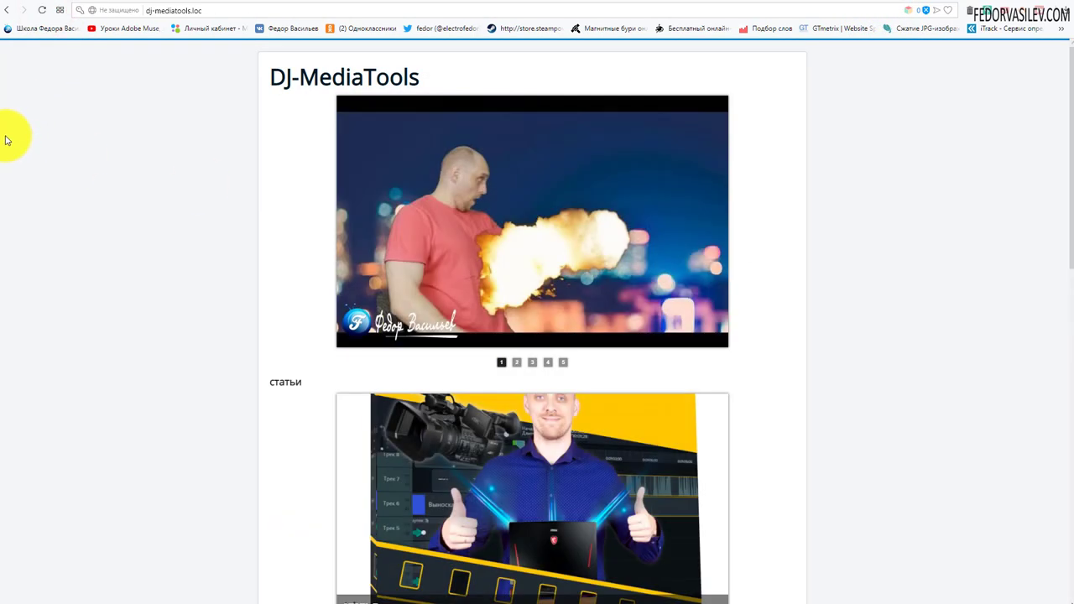
pyautogui.scroll(-2, 9, 139)
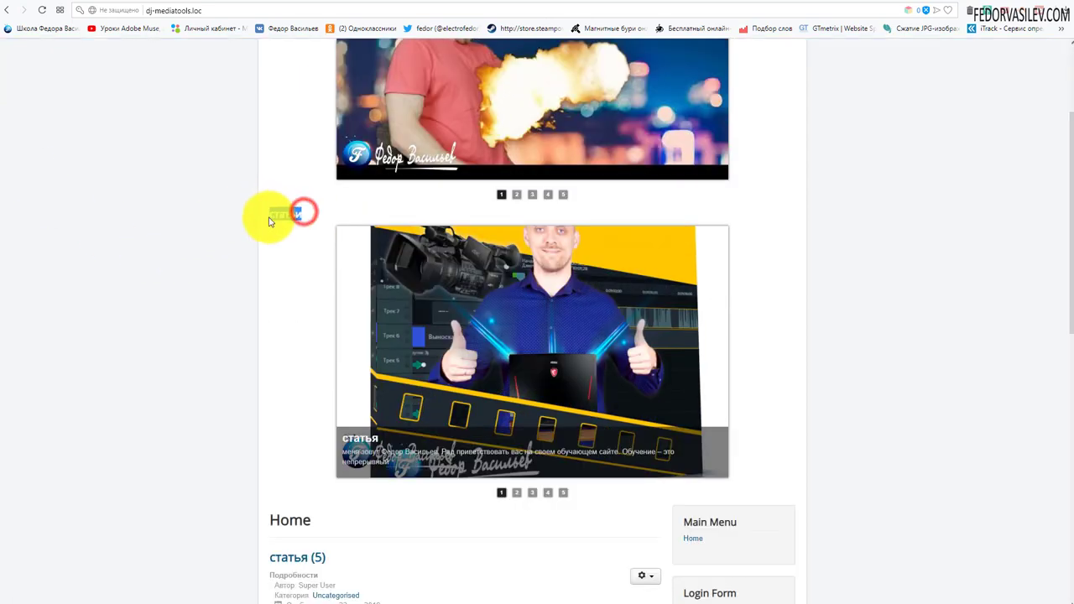
pyautogui.moveTo(271, 220); pyautogui.dragTo(93, 210)
pyautogui.click(70, 173)
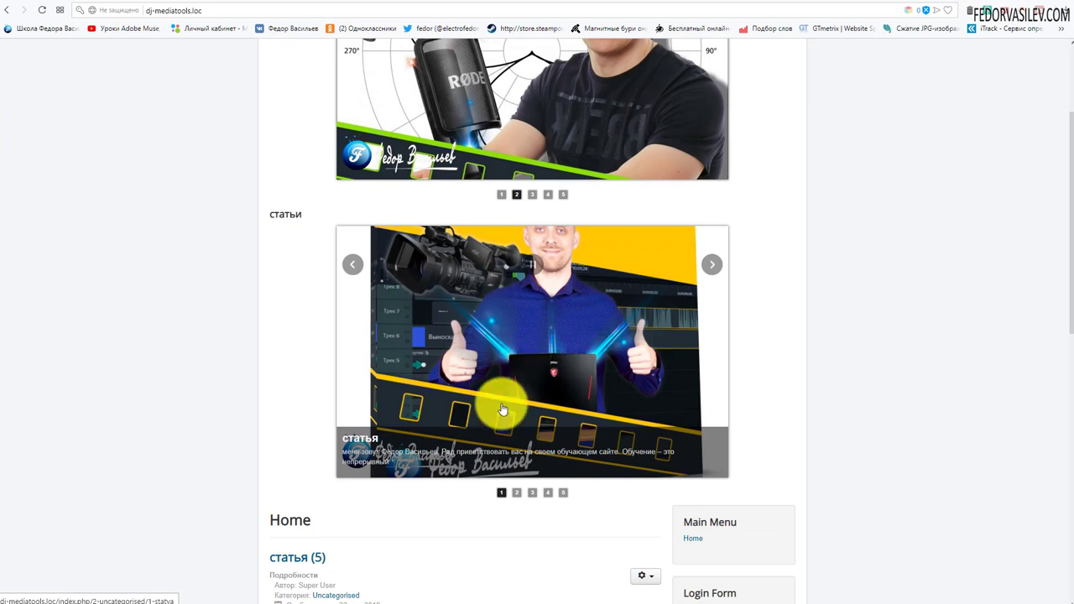
pyautogui.tripleClick(353, 459)
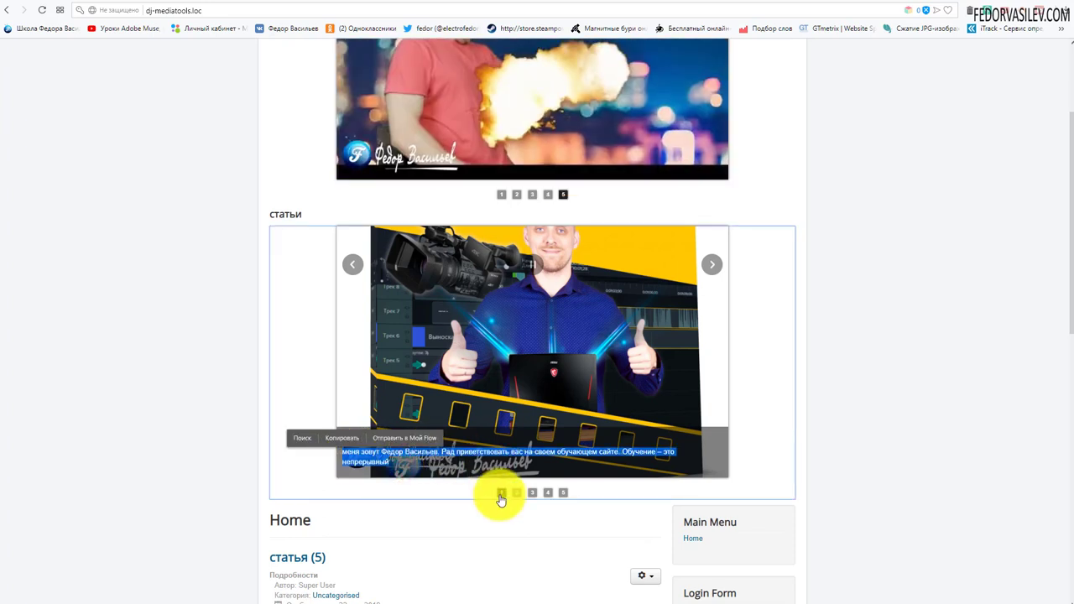
# - Page through all five slides of the "статьи" slider, then return through the first to the third
pyautogui.click(515, 495)
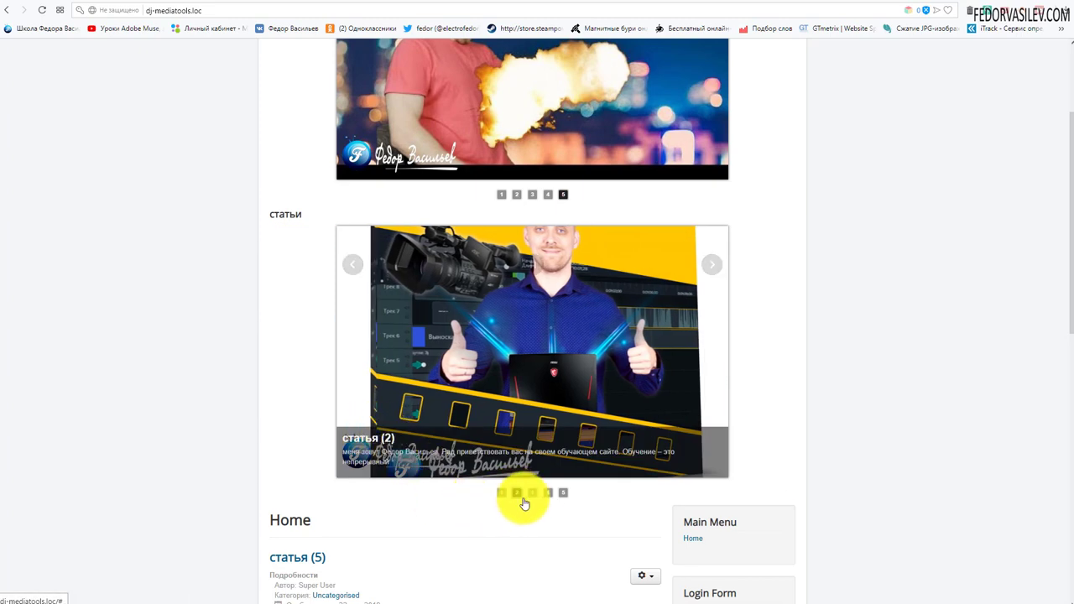
pyautogui.click(532, 493)
pyautogui.click(548, 493)
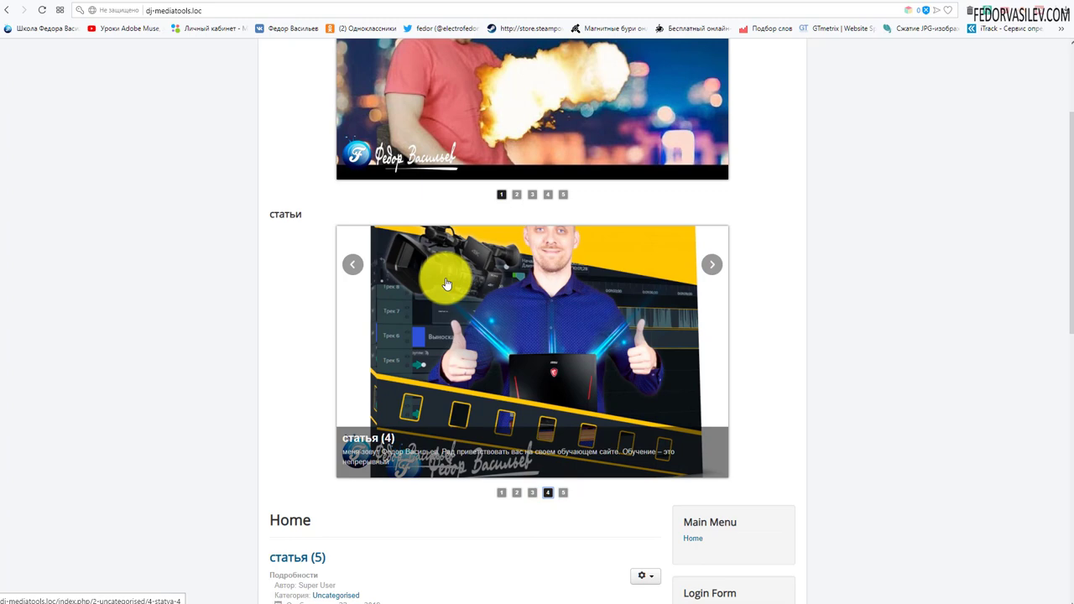
pyautogui.click(562, 494)
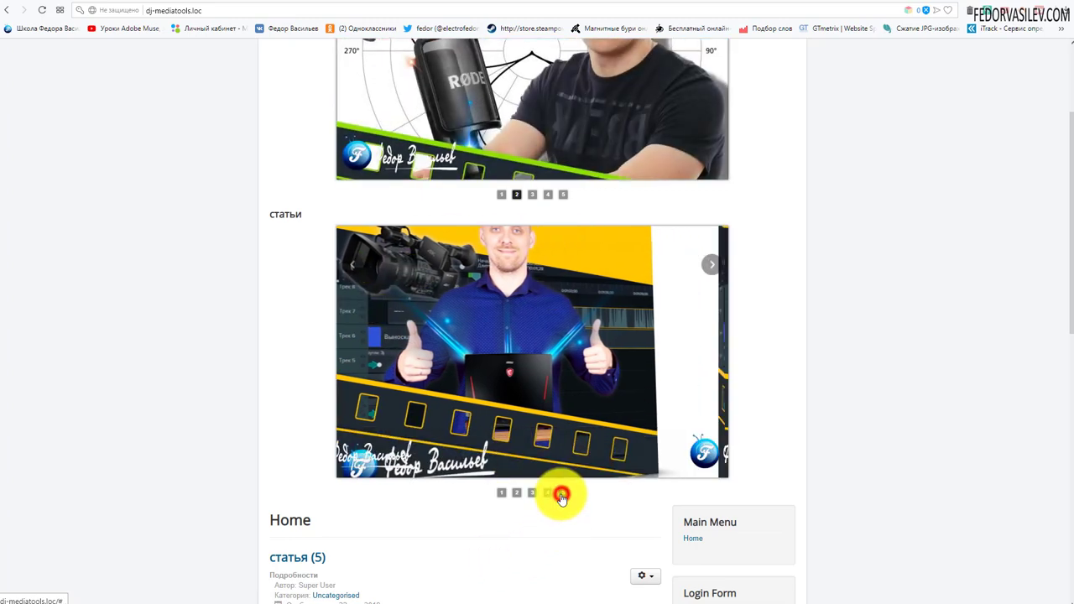
pyautogui.click(504, 495)
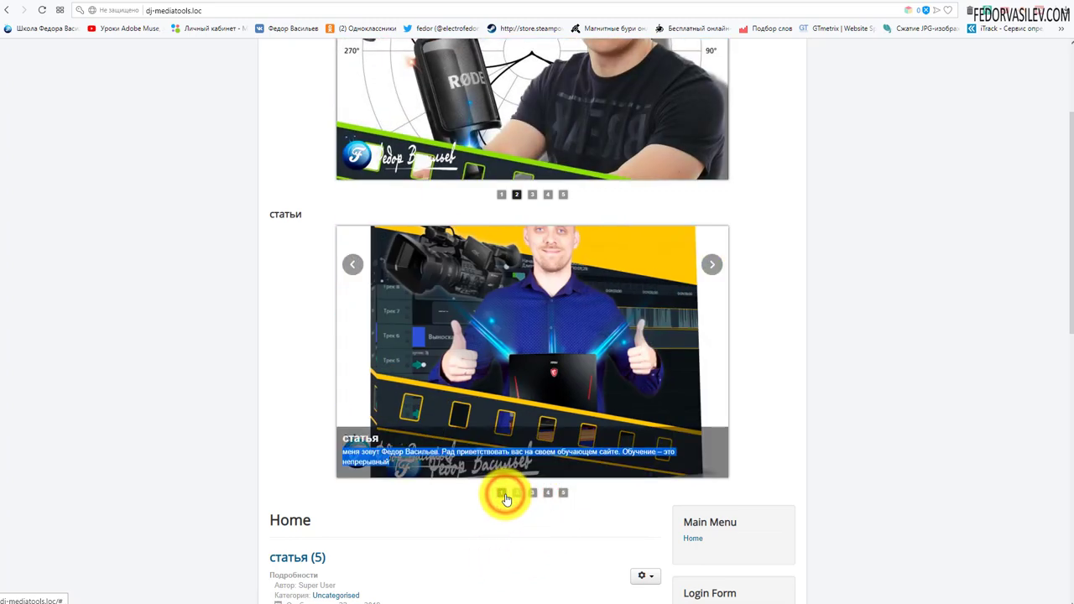
pyautogui.doubleClick(516, 495)
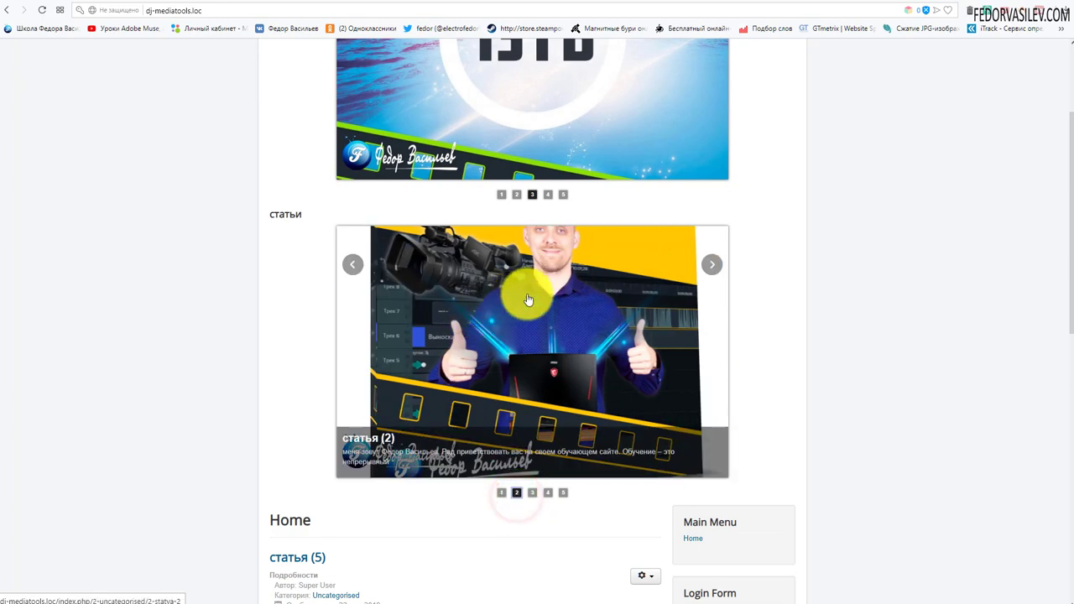
pyautogui.click(534, 494)
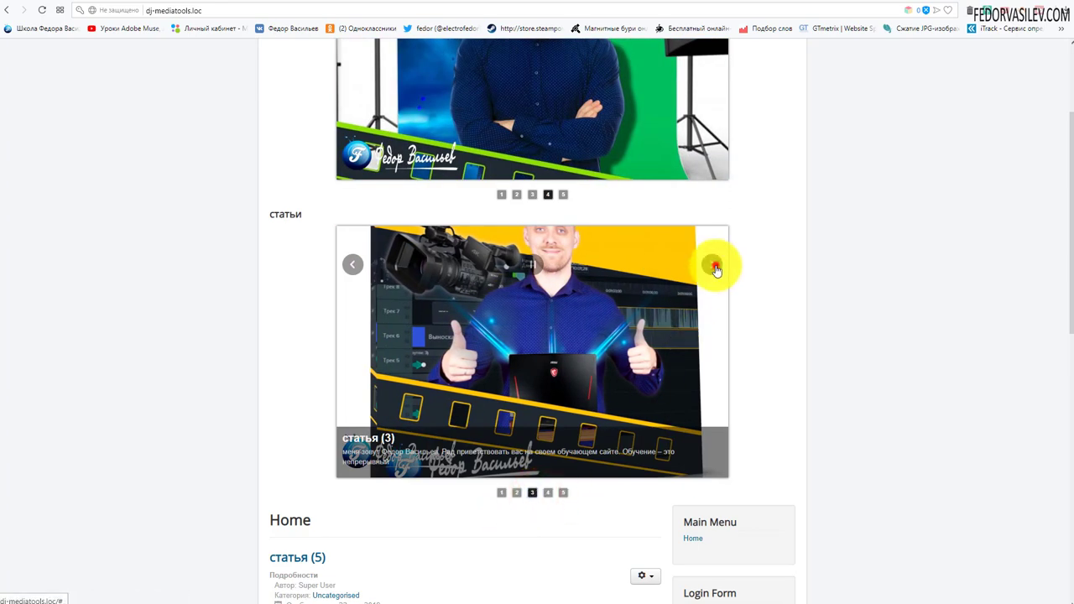
# - Advance the slider to "статья (4)", open its linked article, and look over the article page
pyautogui.click(712, 264)
pyautogui.click(479, 300)
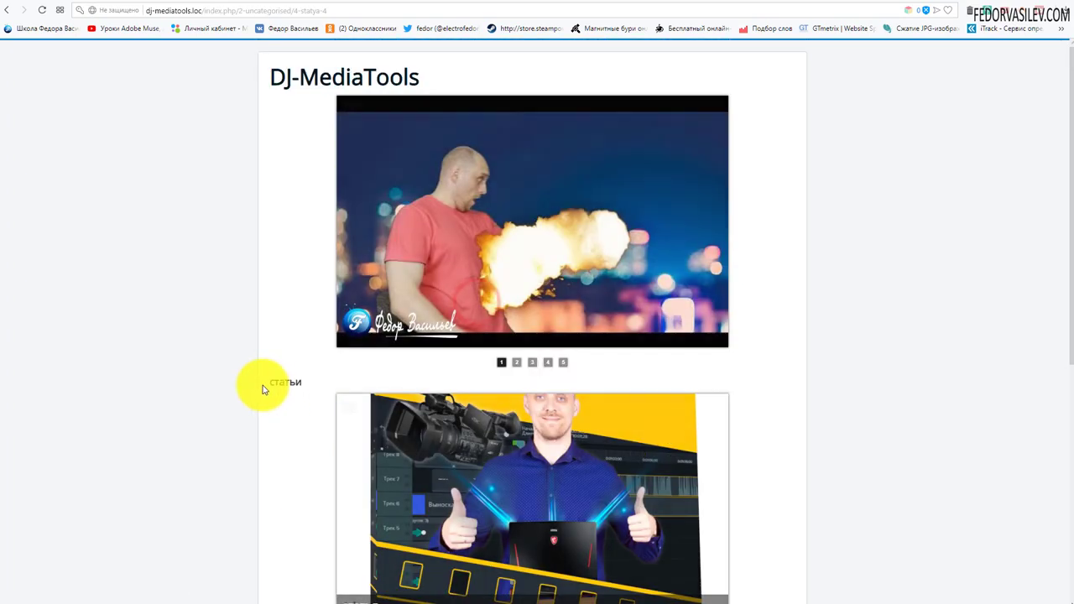
pyautogui.scroll(-4, 369, 327)
pyautogui.scroll(4, 361, 286)
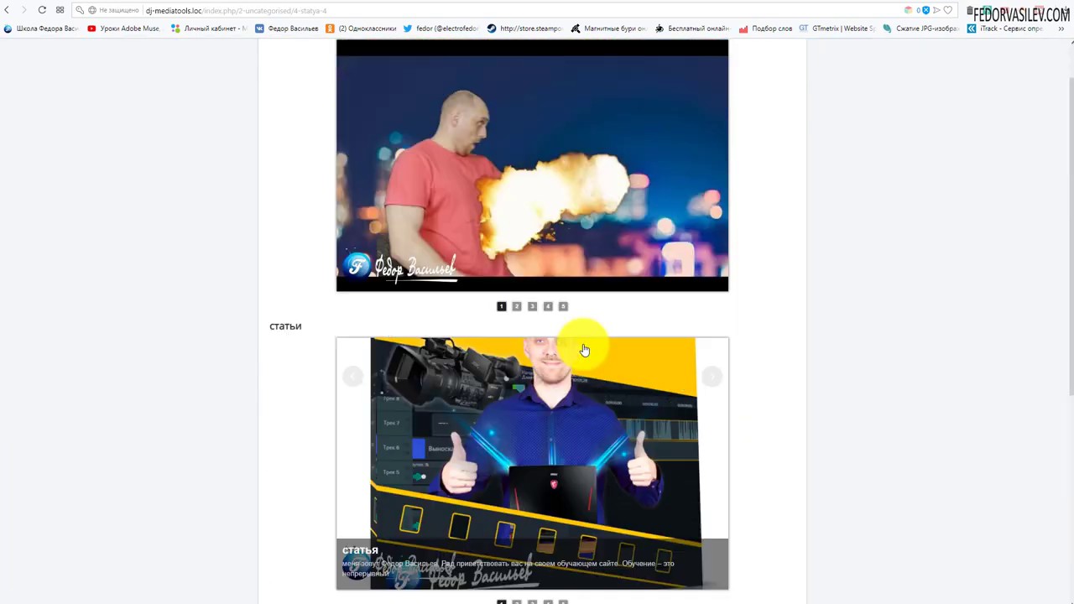
# - Open the article "статья" from its slide title and highlight the full article text
pyautogui.scroll(-3, 493, 382)
pyautogui.click(364, 331)
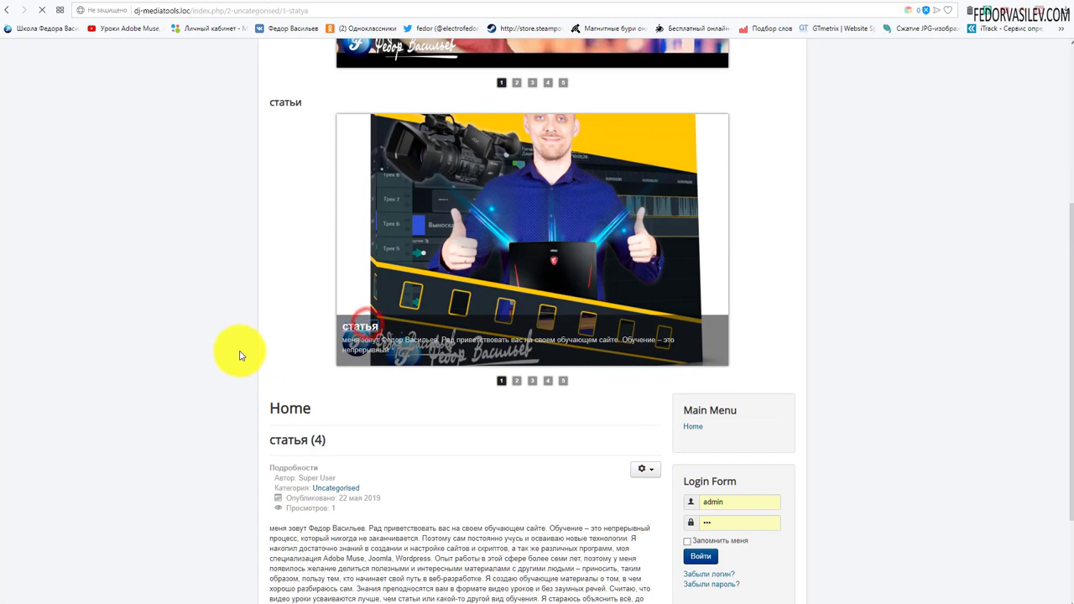
pyautogui.scroll(-5, 328, 336)
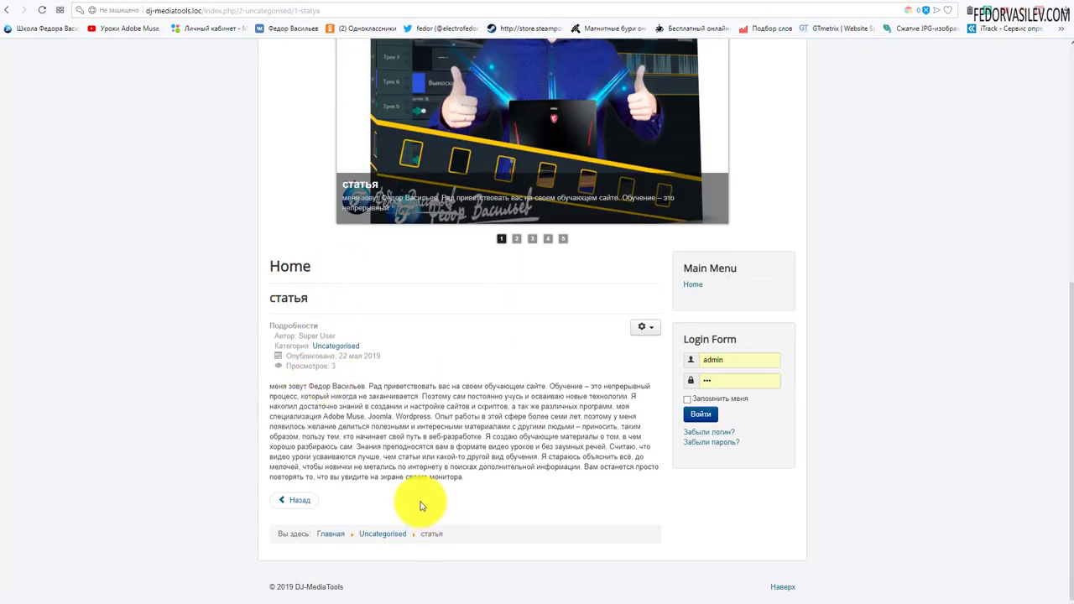
pyautogui.moveTo(455, 476); pyautogui.dragTo(275, 297)
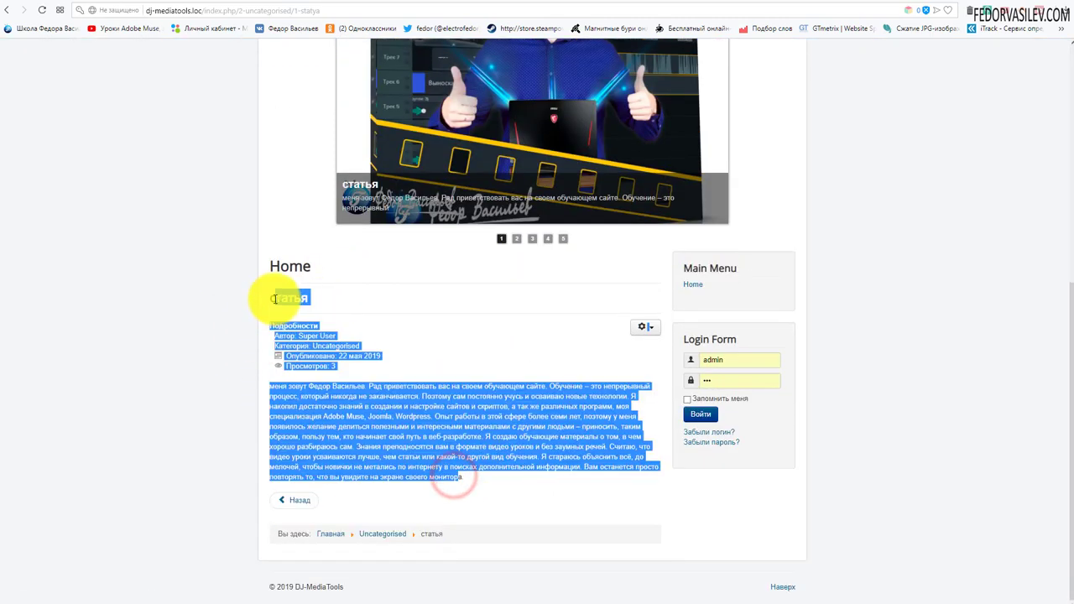
# - Go to the third slide, open the article "статья (3)" from its title, and check the article heading
pyautogui.click(533, 240)
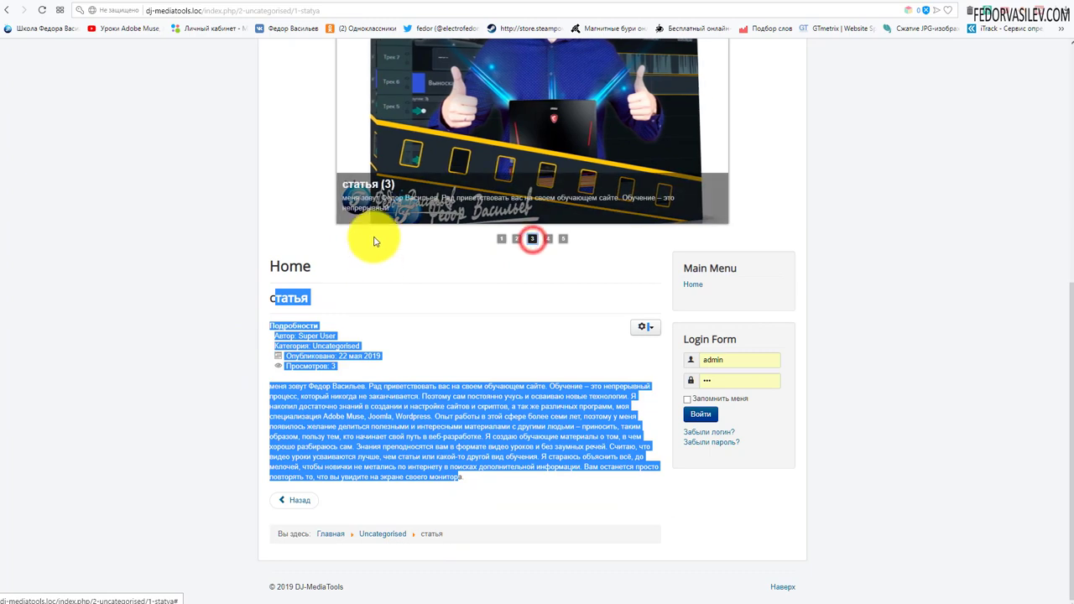
pyautogui.click(374, 188)
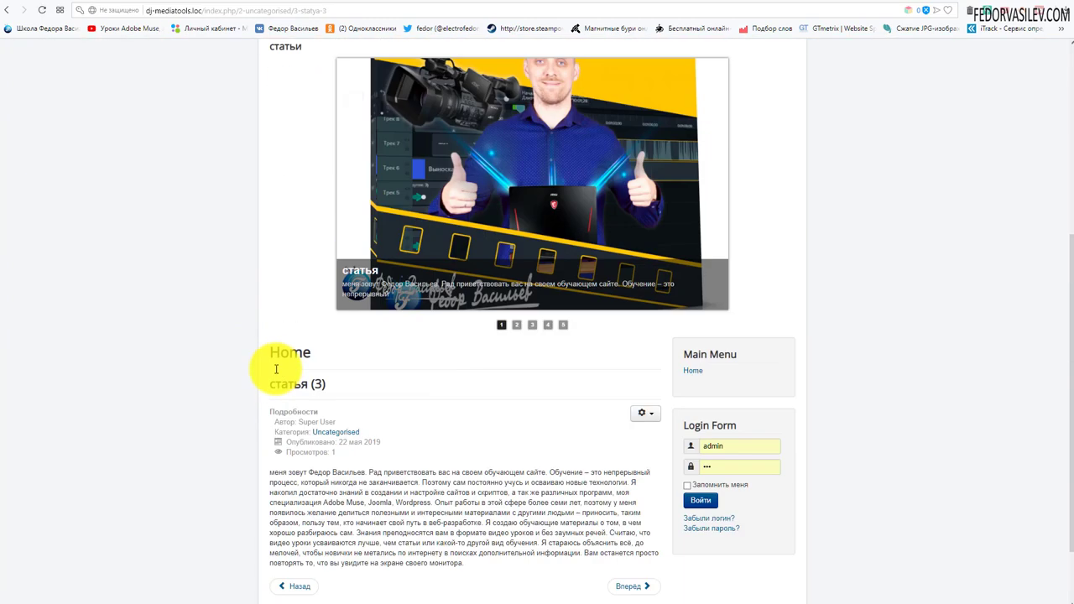
pyautogui.moveTo(332, 300); pyautogui.dragTo(252, 299)
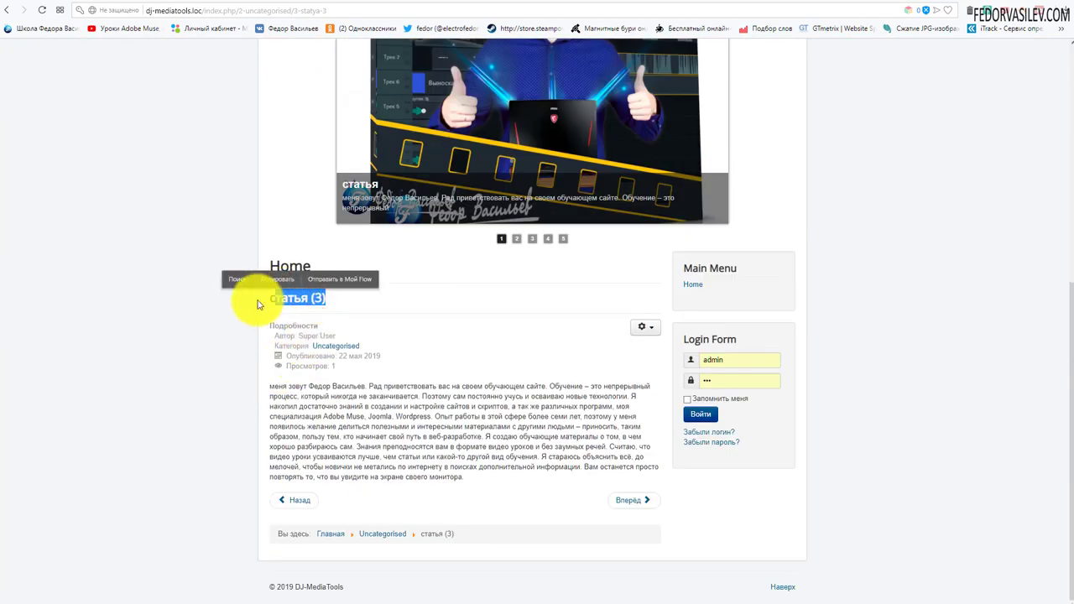
pyautogui.click(193, 377)
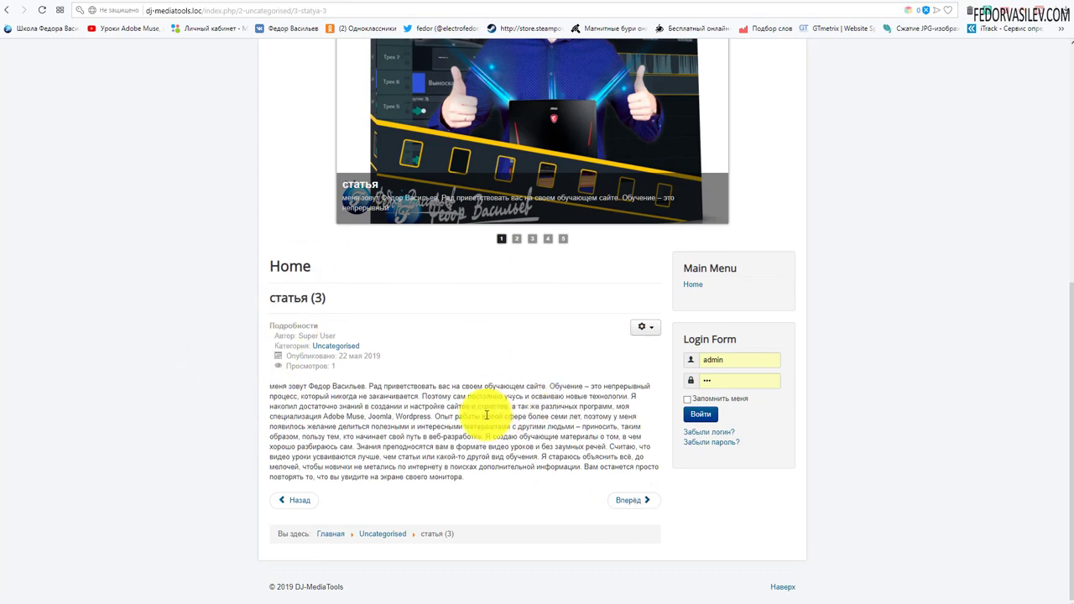
# - Compare the "статьи" slider's captions with the heading of the open article "статья (3)"
pyautogui.scroll(5, 486, 414)
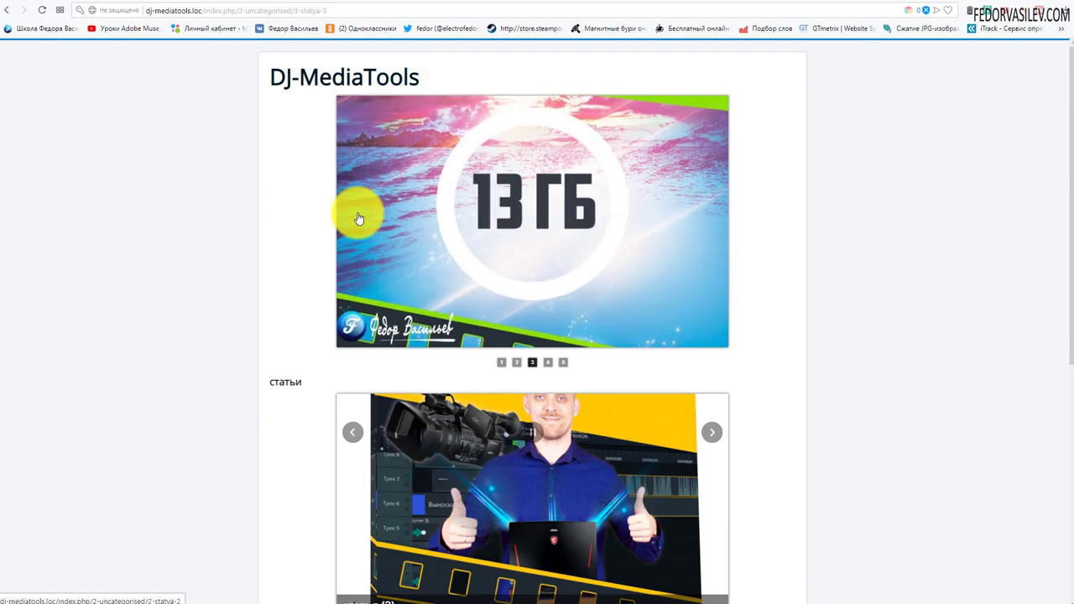
pyautogui.scroll(-3, 559, 223)
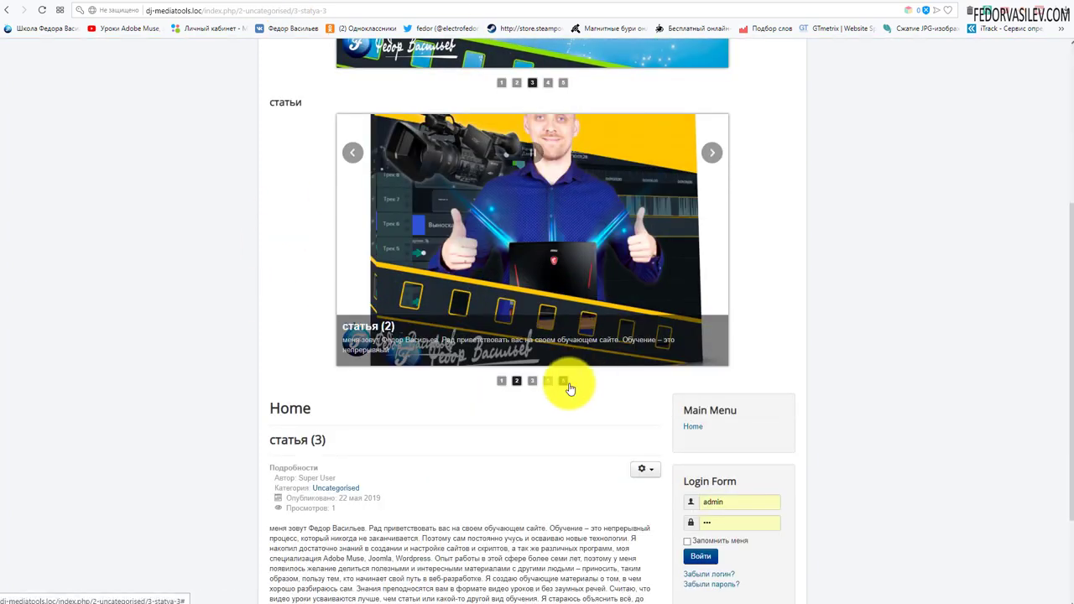
pyautogui.scroll(-2, 550, 419)
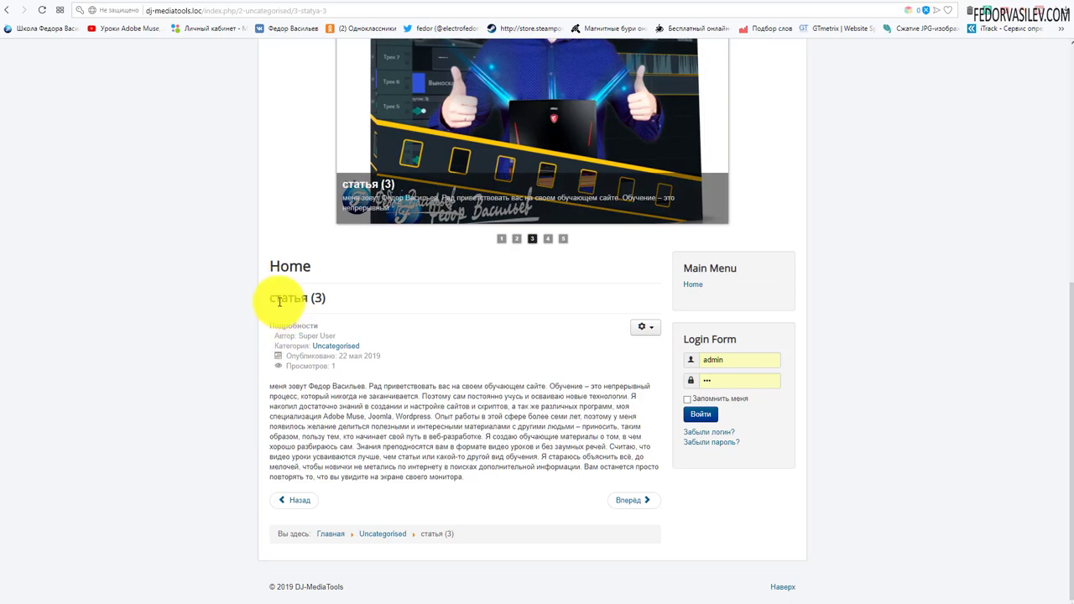
pyautogui.moveTo(279, 300); pyautogui.dragTo(343, 300)
pyautogui.click(509, 286)
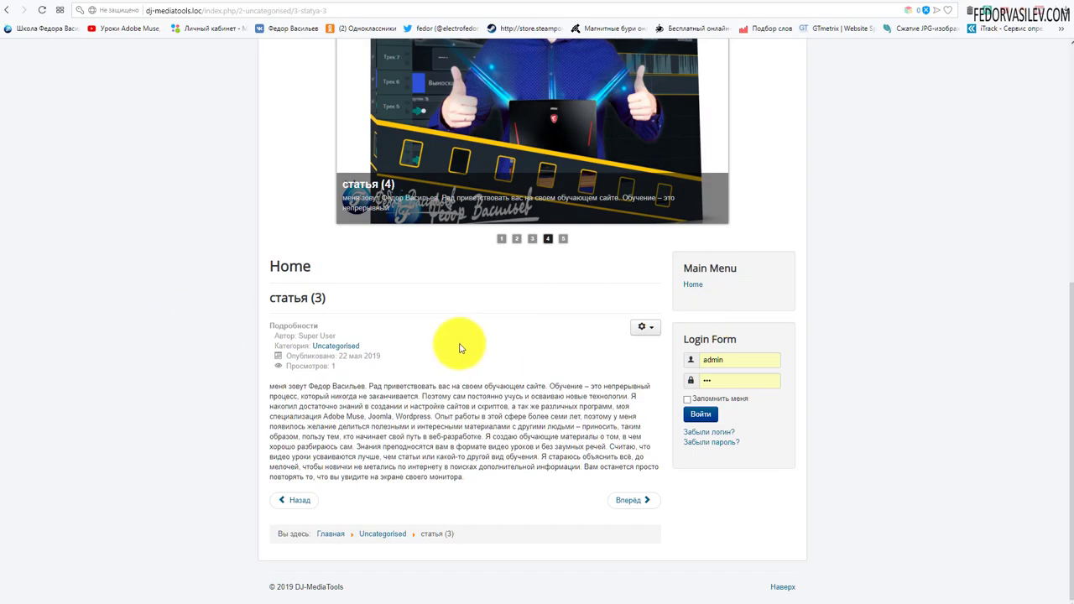
# - Look over the whole "статья (3)" page and highlight the article from its title through the last line
pyautogui.scroll(5, 443, 120)
pyautogui.scroll(-5, 511, 199)
pyautogui.scroll(5, 389, 197)
pyautogui.scroll(-4, 389, 197)
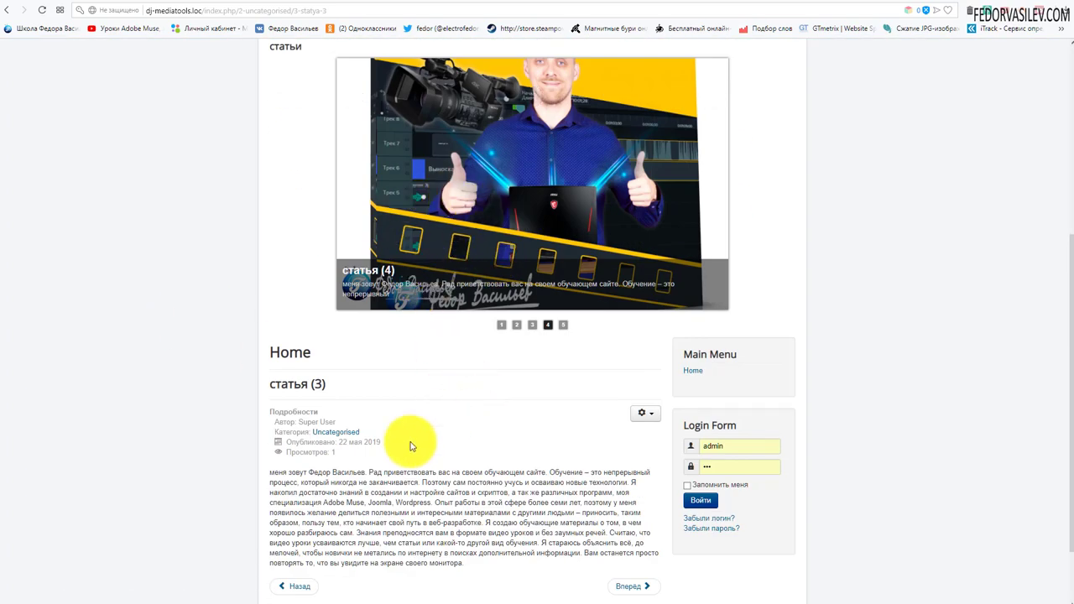
pyautogui.scroll(-1, 360, 433)
pyautogui.moveTo(465, 479); pyautogui.dragTo(274, 299)
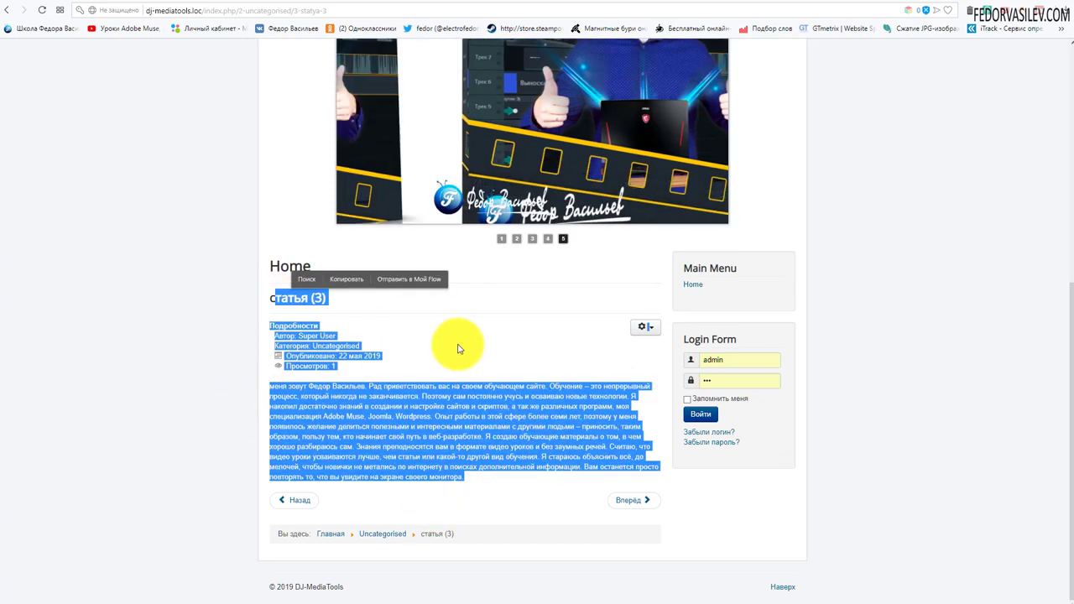
pyautogui.click(459, 347)
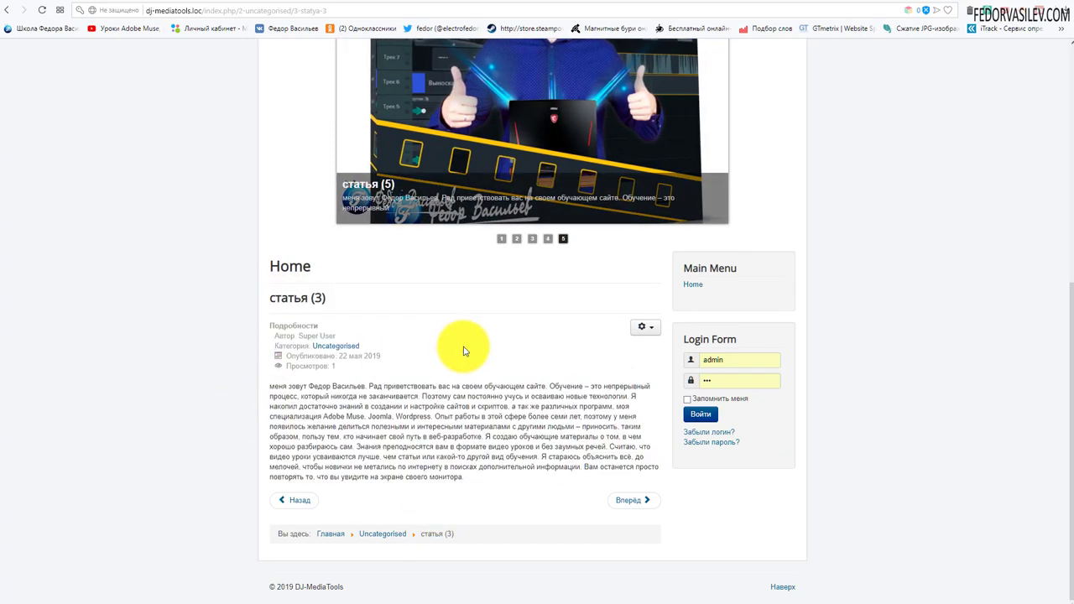
pyautogui.moveTo(463, 477); pyautogui.dragTo(277, 299)
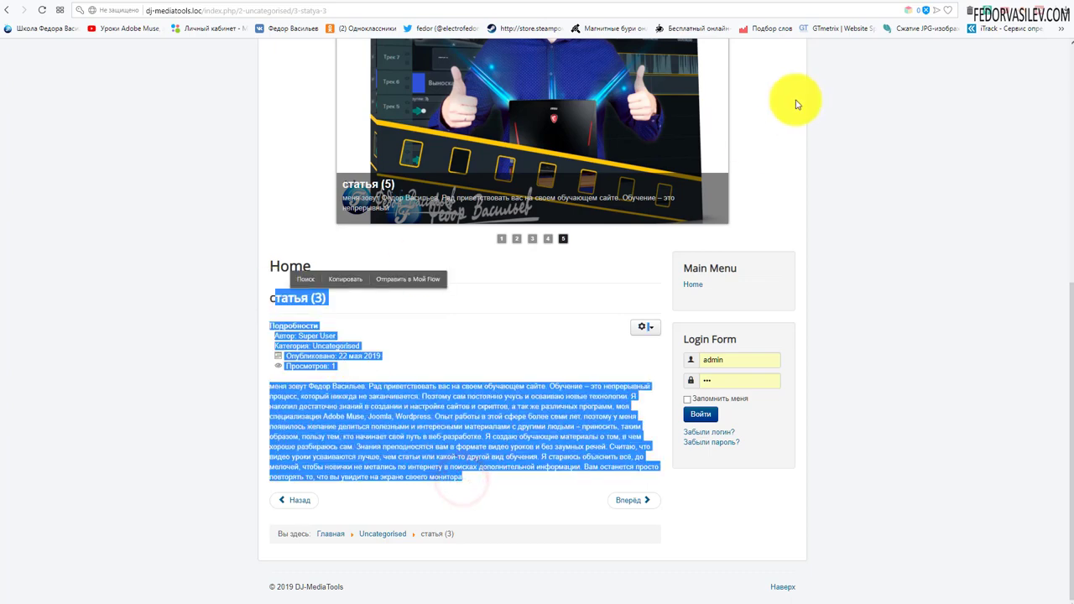
# - Return to the administration site, close the "статьи" module, and open "альбом 2" from the DJ-MediaTools albums
pyautogui.click(854, 2)
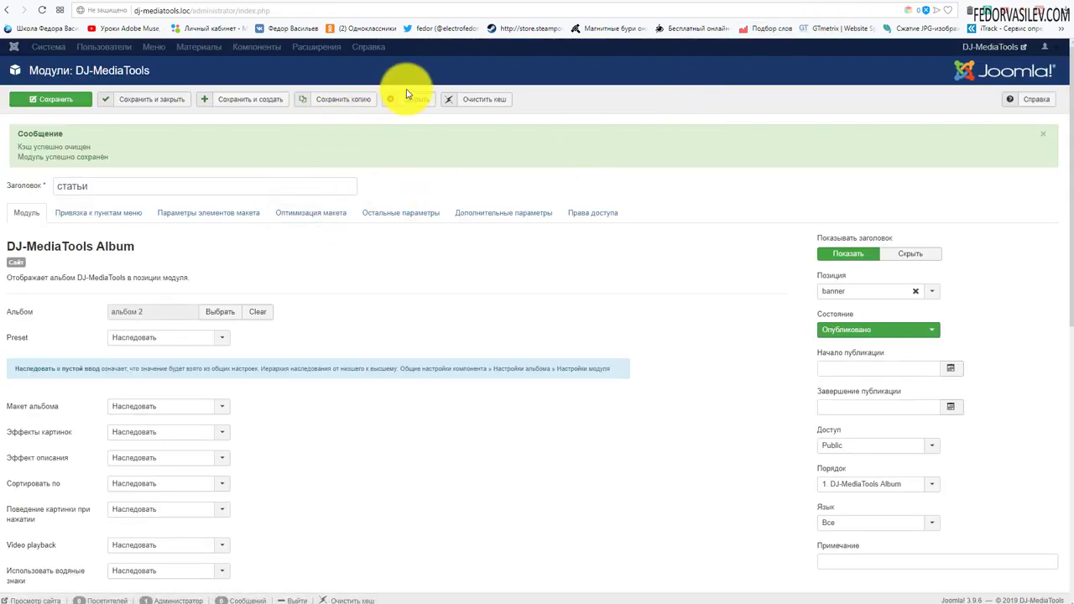
pyautogui.click(407, 97)
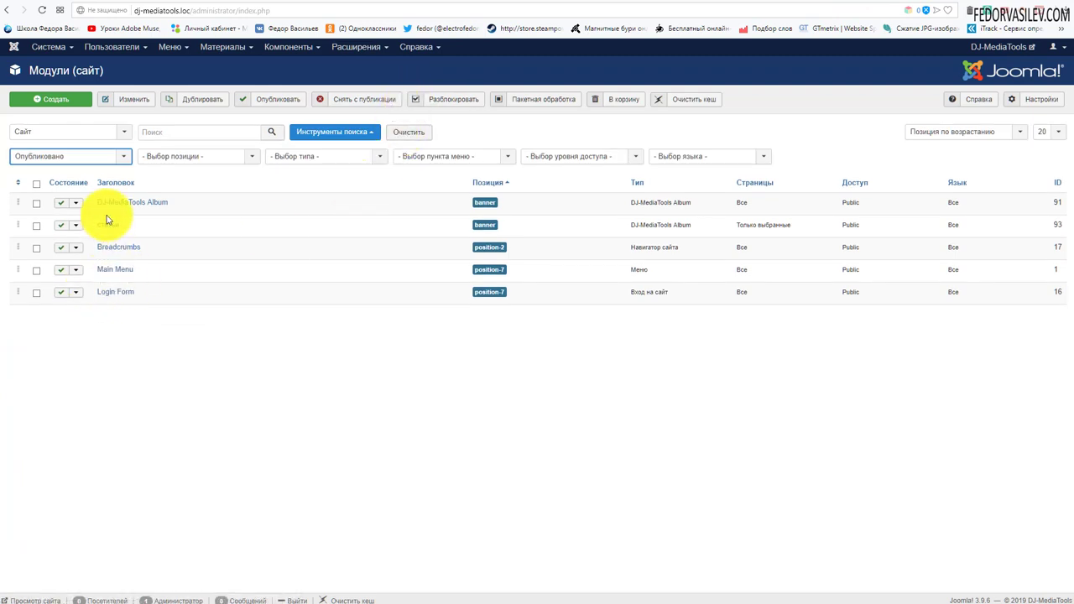
pyautogui.click(289, 46)
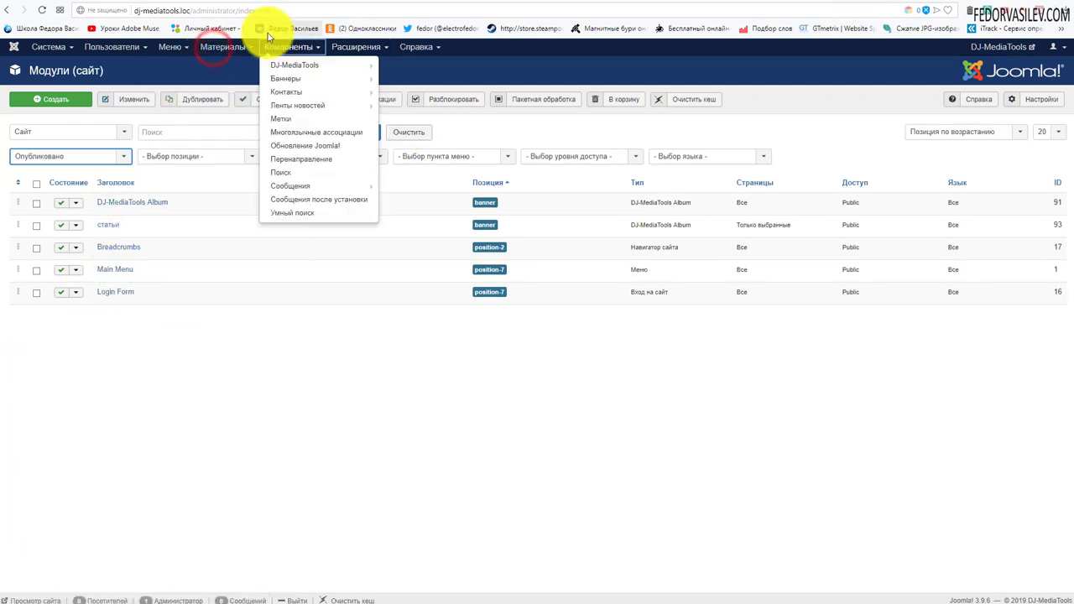
pyautogui.click(283, 66)
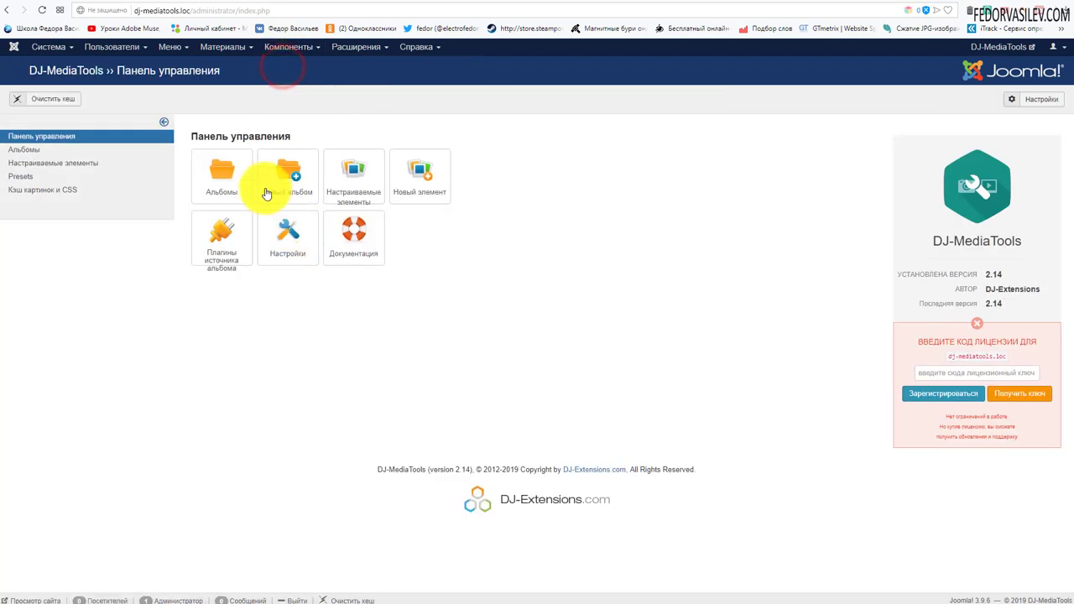
pyautogui.click(231, 183)
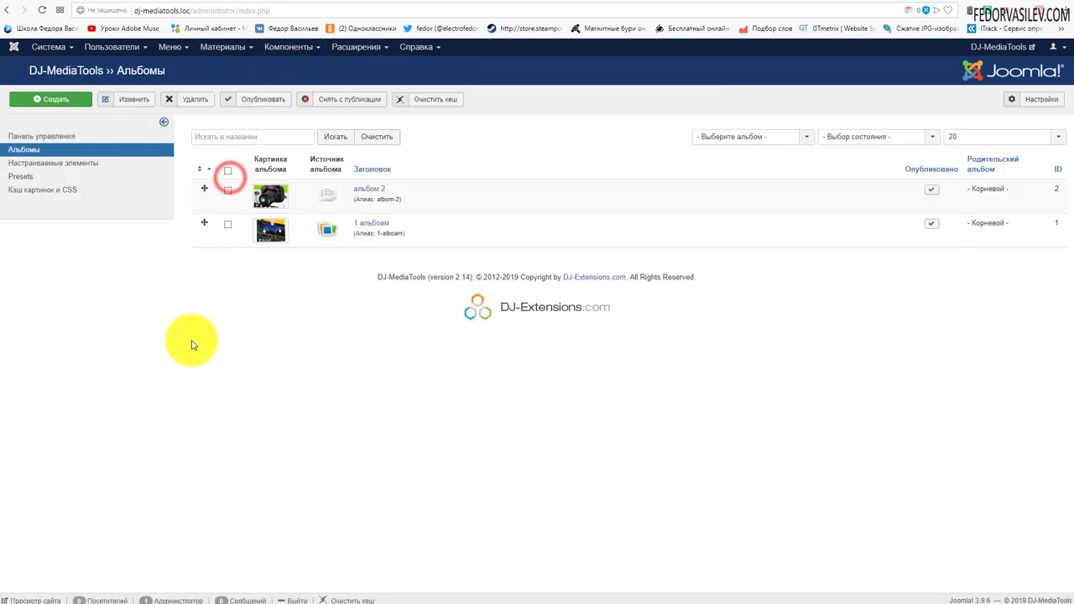
pyautogui.click(363, 190)
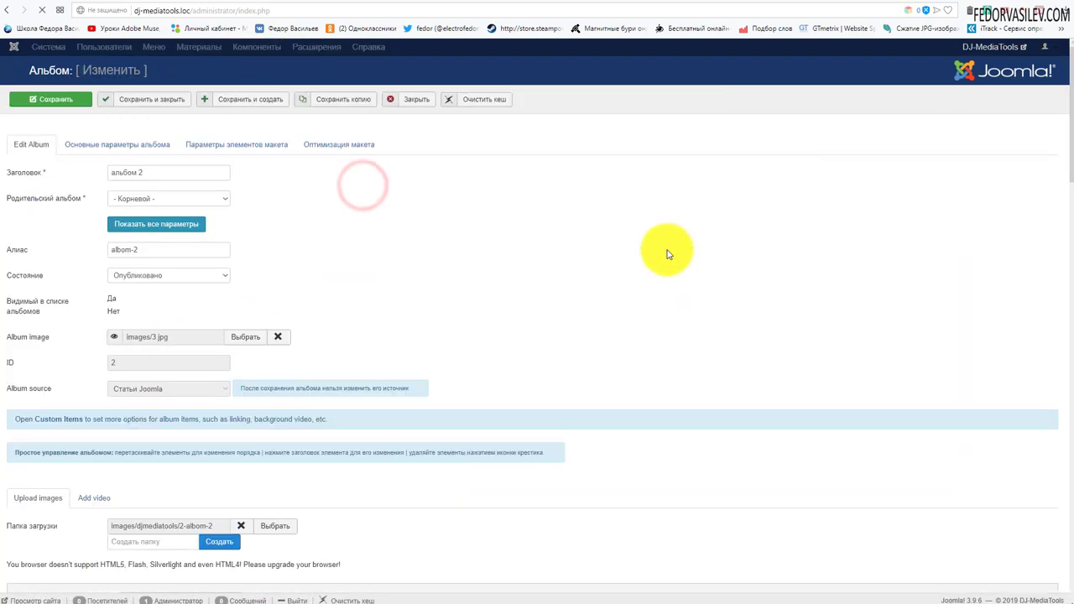
# - Examine the Image source options in the settings of "альбом 2", and close the album without changes
pyautogui.scroll(-10, 663, 252)
pyautogui.scroll(-4, 180, 307)
pyautogui.scroll(2, 127, 283)
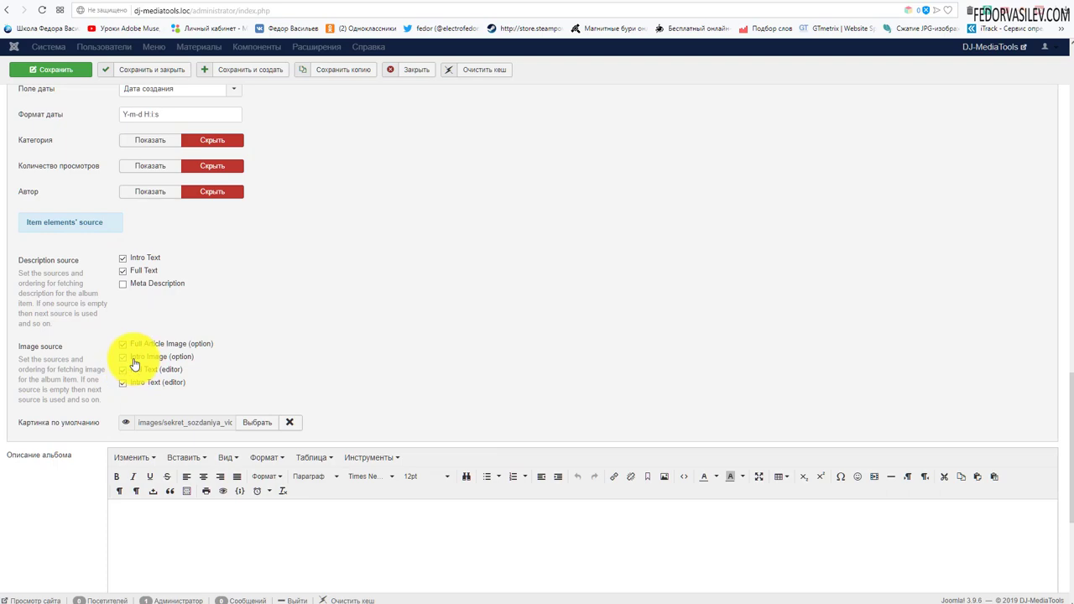
pyautogui.moveTo(194, 367)
pyautogui.mouseDown()
pyautogui.moveTo(148, 355)
pyautogui.moveTo(206, 361)
pyautogui.mouseUp()
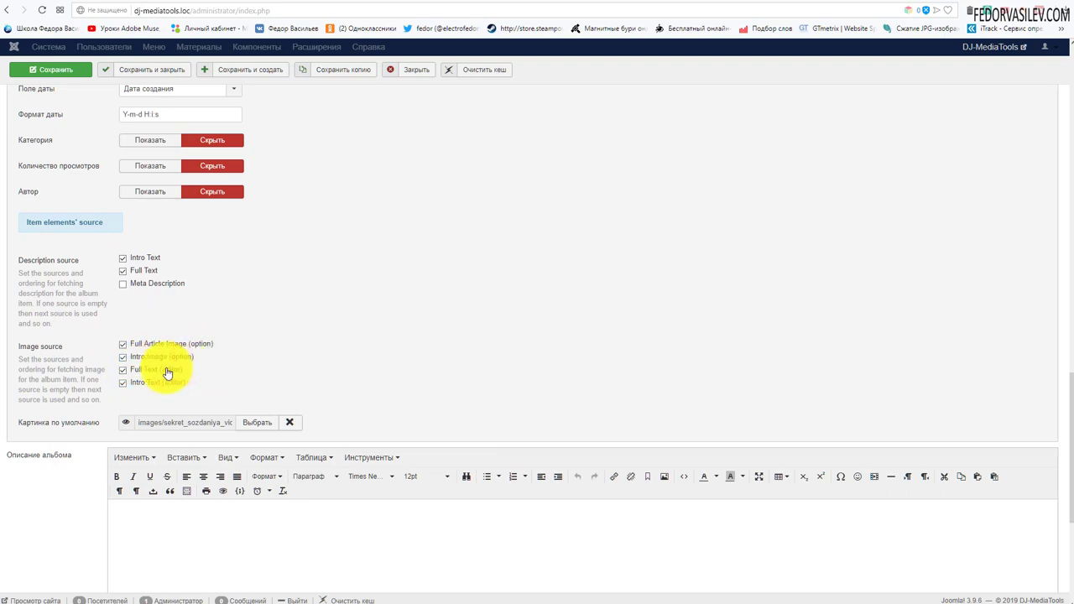
pyautogui.moveTo(127, 365); pyautogui.dragTo(128, 367)
pyautogui.scroll(10, 307, 360)
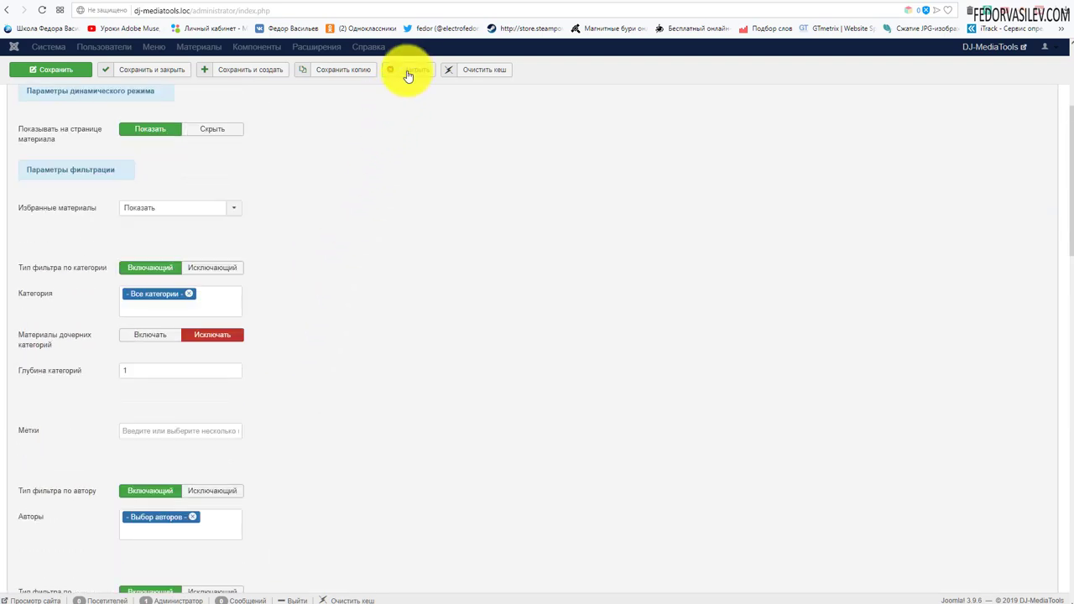
pyautogui.click(408, 70)
# - Open the article "статья" for editing and view the images available for insertion into its text, without inserting one
pyautogui.click(204, 43)
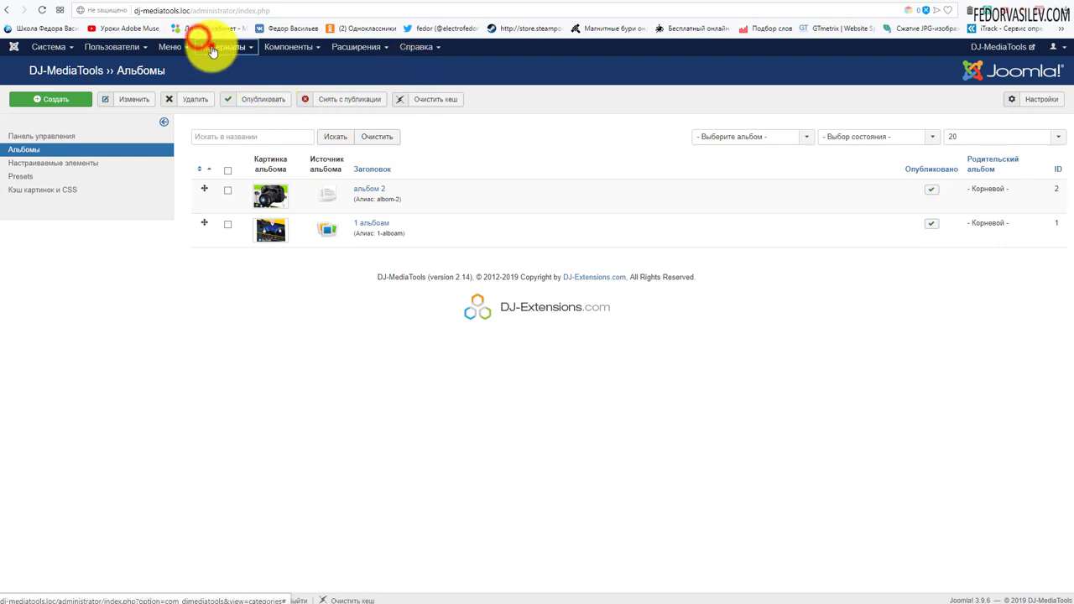
pyautogui.click(224, 66)
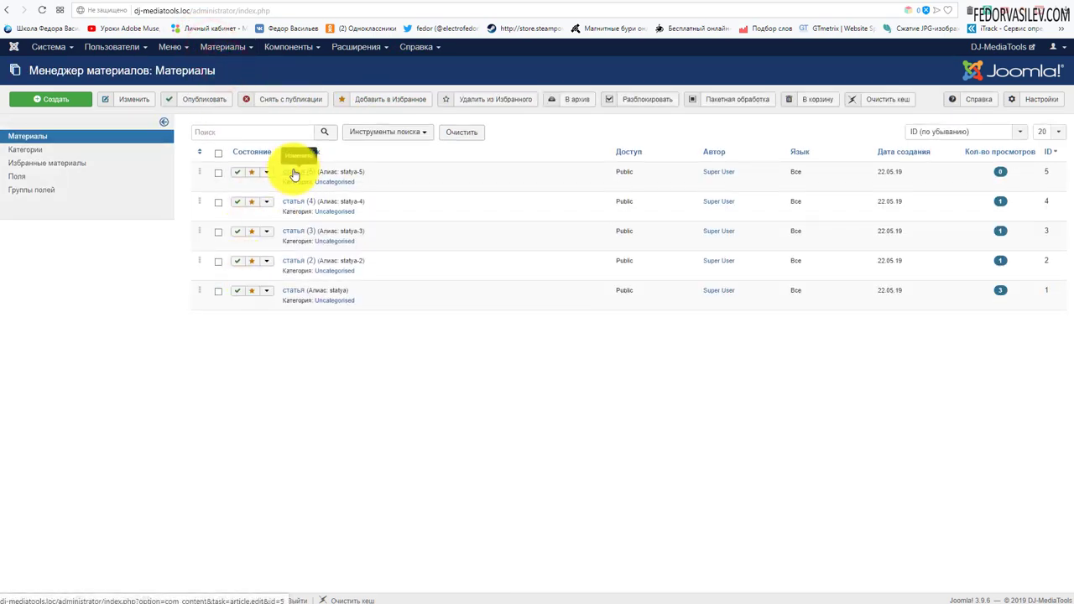
pyautogui.click(293, 290)
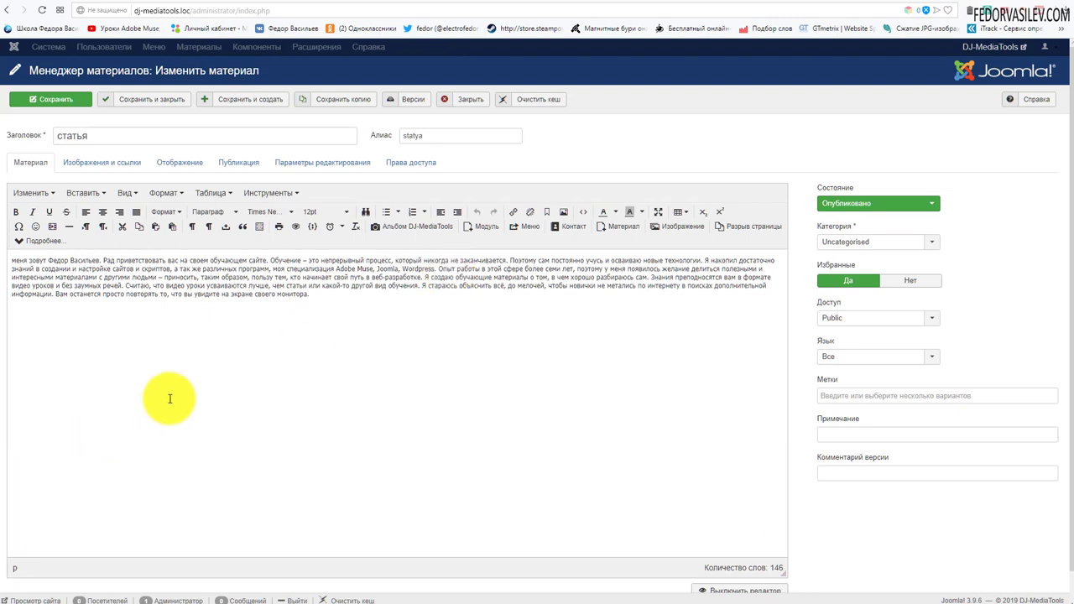
pyautogui.click(10, 258)
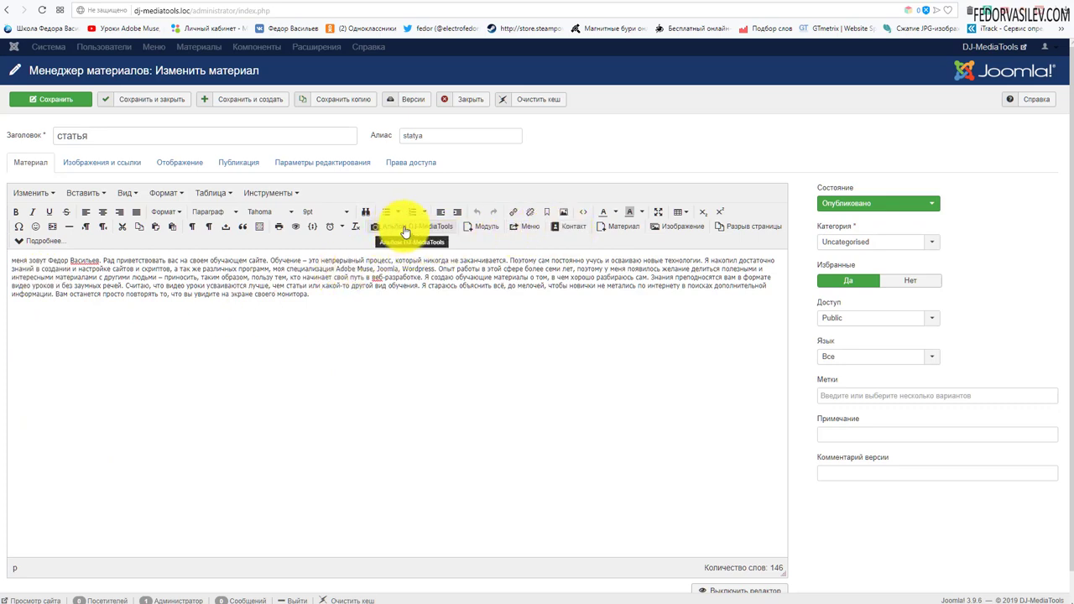
pyautogui.click(660, 223)
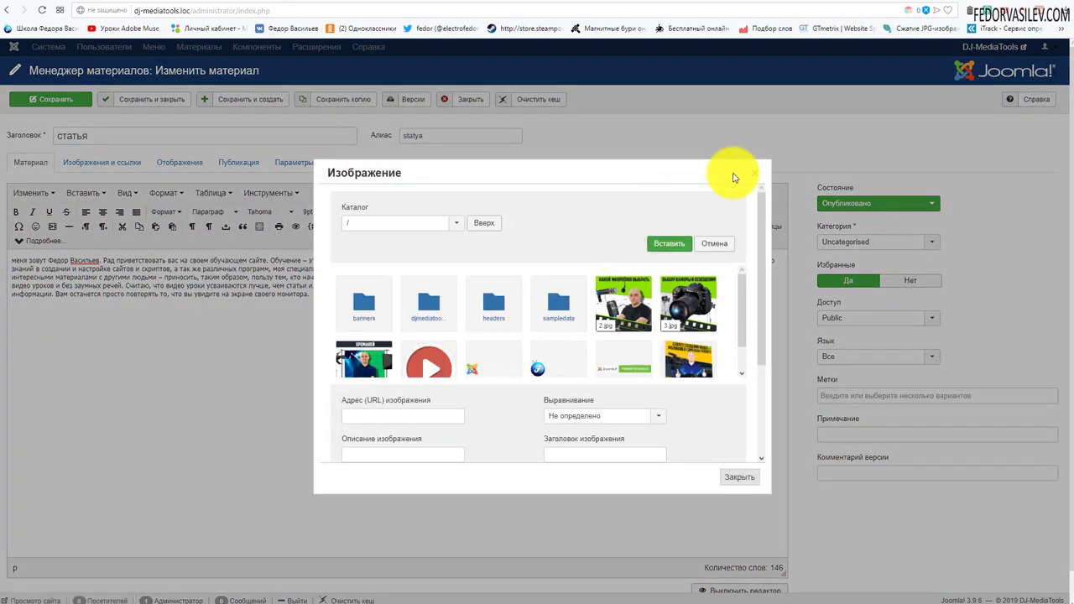
pyautogui.click(757, 174)
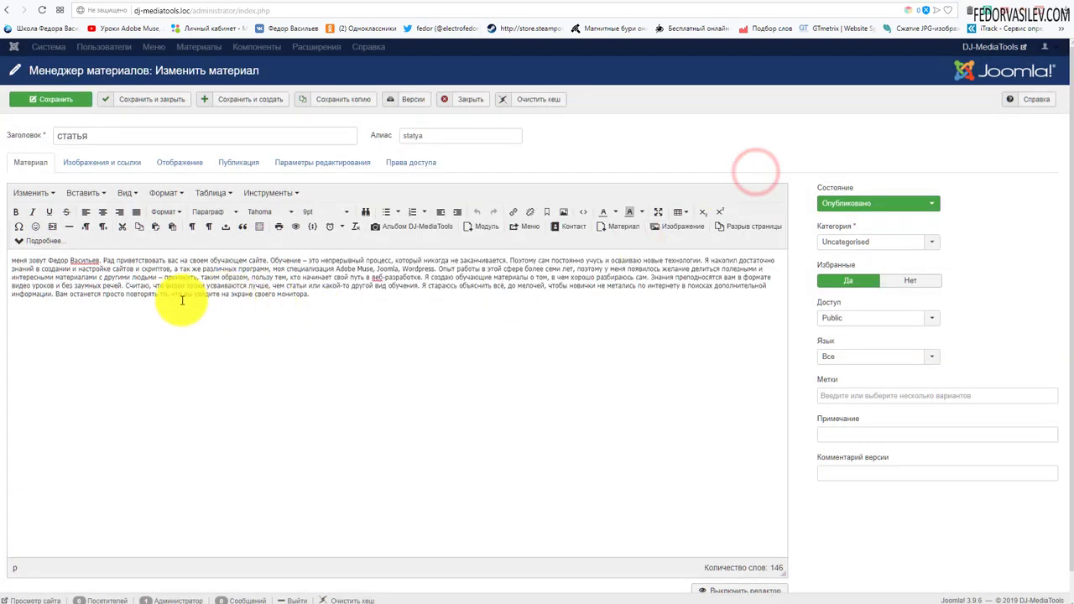
# - View the article's image and link settings, checking the image choices for the intro text and the full text
pyautogui.click(103, 163)
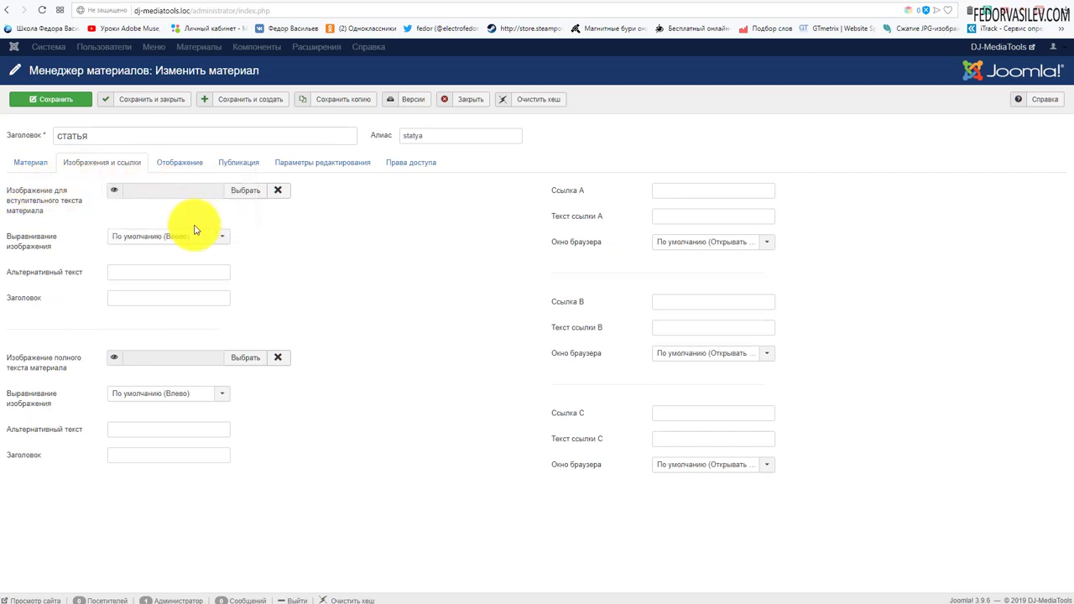
pyautogui.click(145, 194)
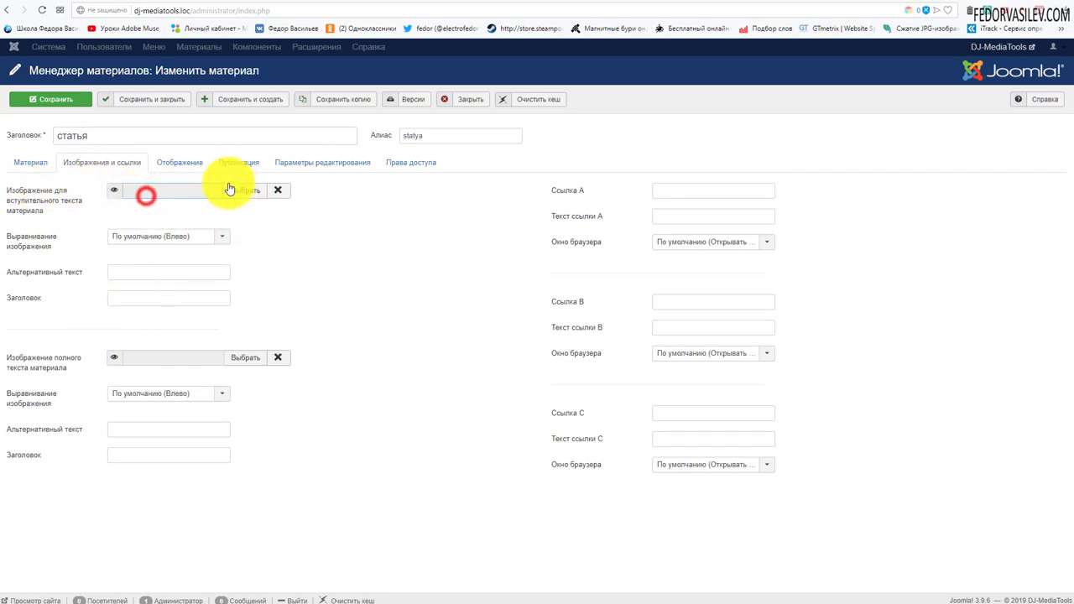
pyautogui.click(238, 194)
pyautogui.click(435, 405)
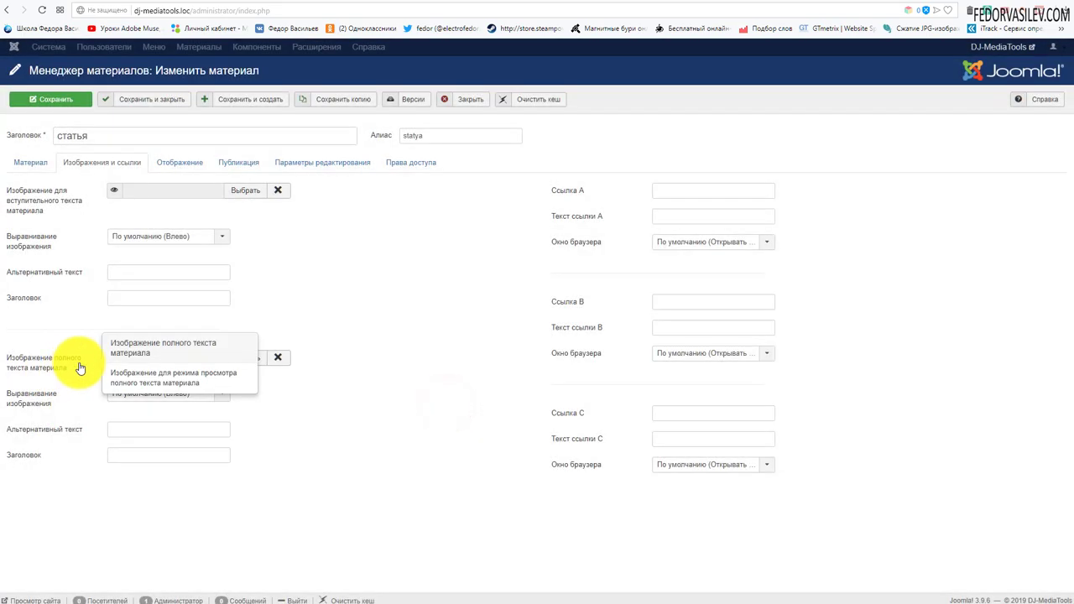
pyautogui.click(248, 361)
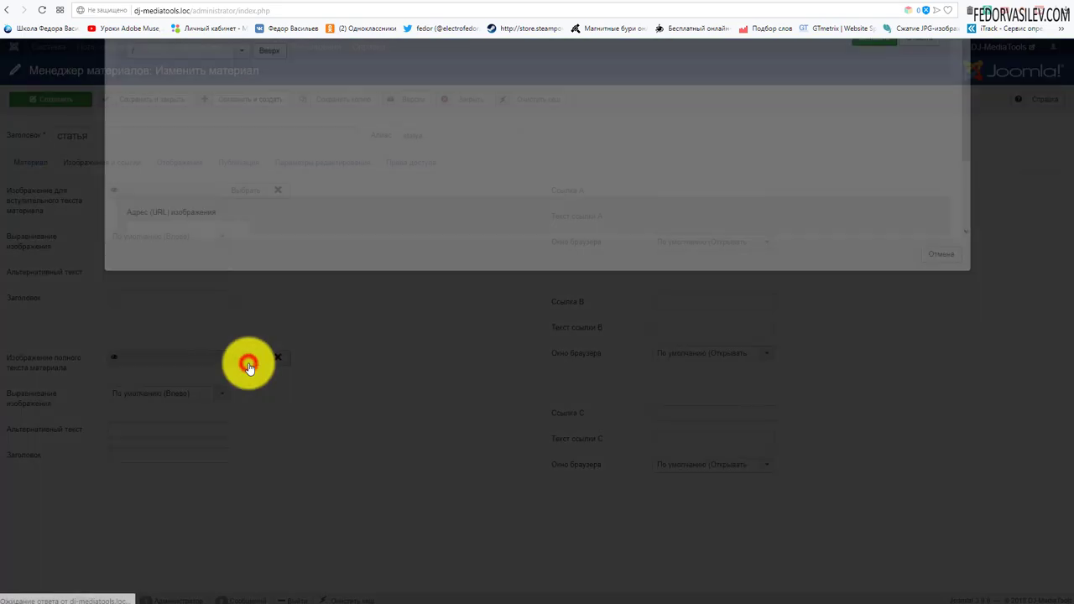
pyautogui.click(373, 480)
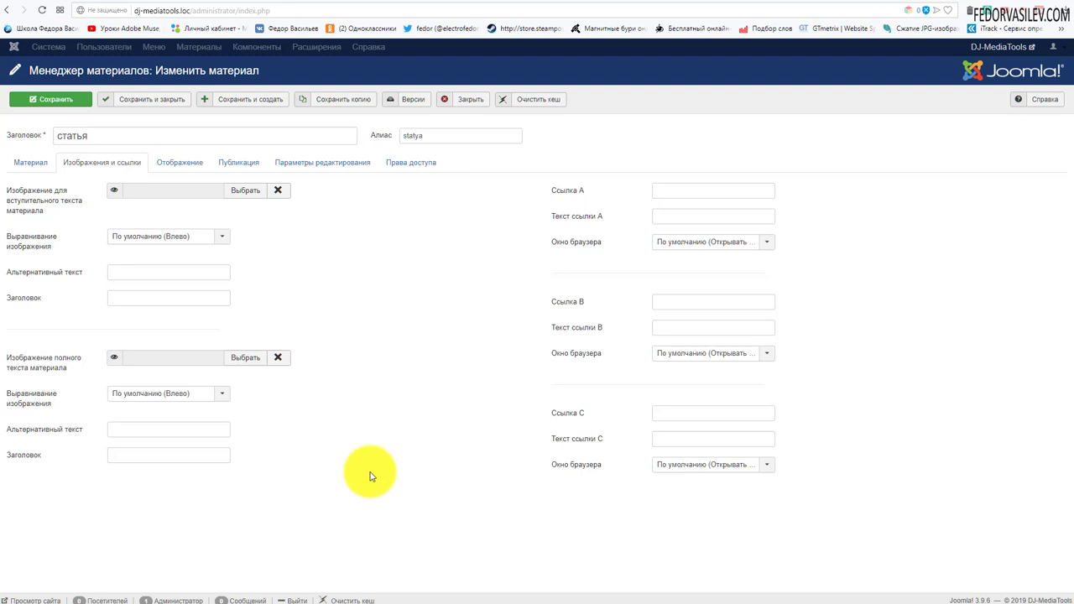
# - Recheck the available full-text and intro images without choosing any, and close the article "статья"
pyautogui.click(243, 359)
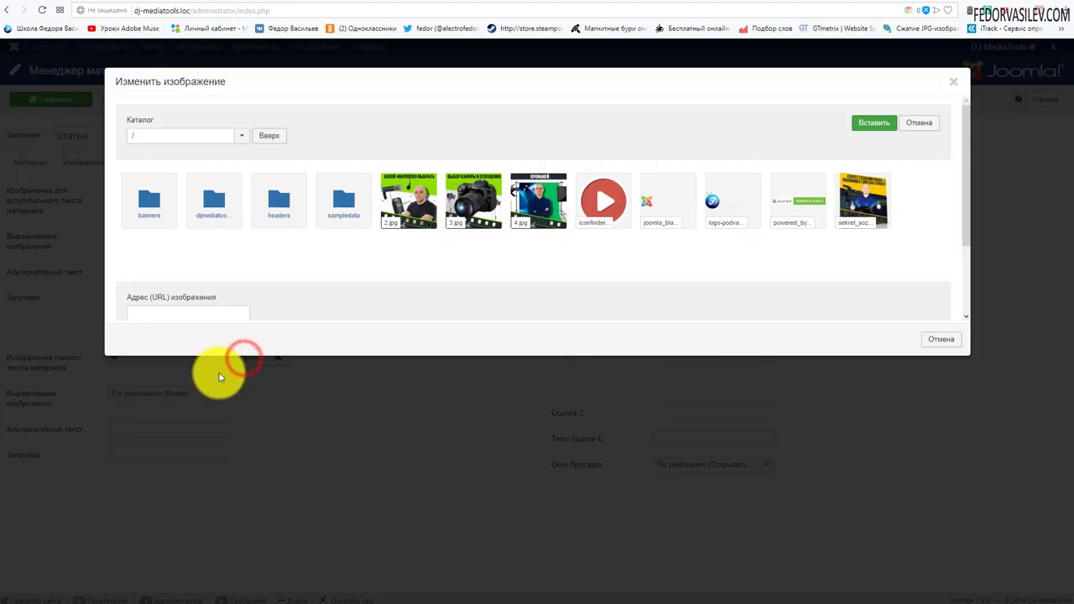
pyautogui.click(342, 442)
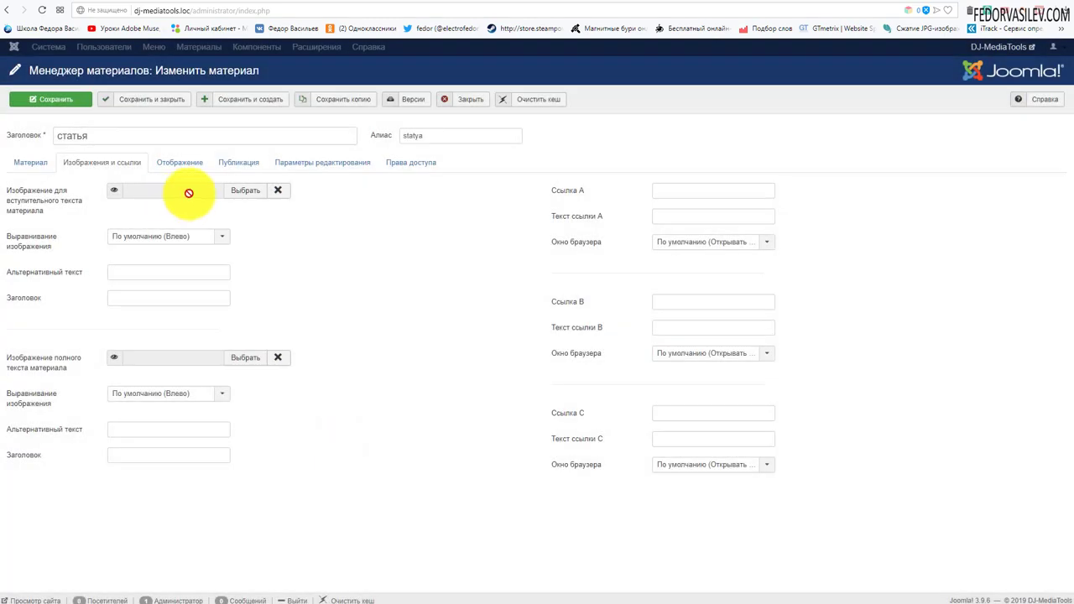
pyautogui.click(244, 193)
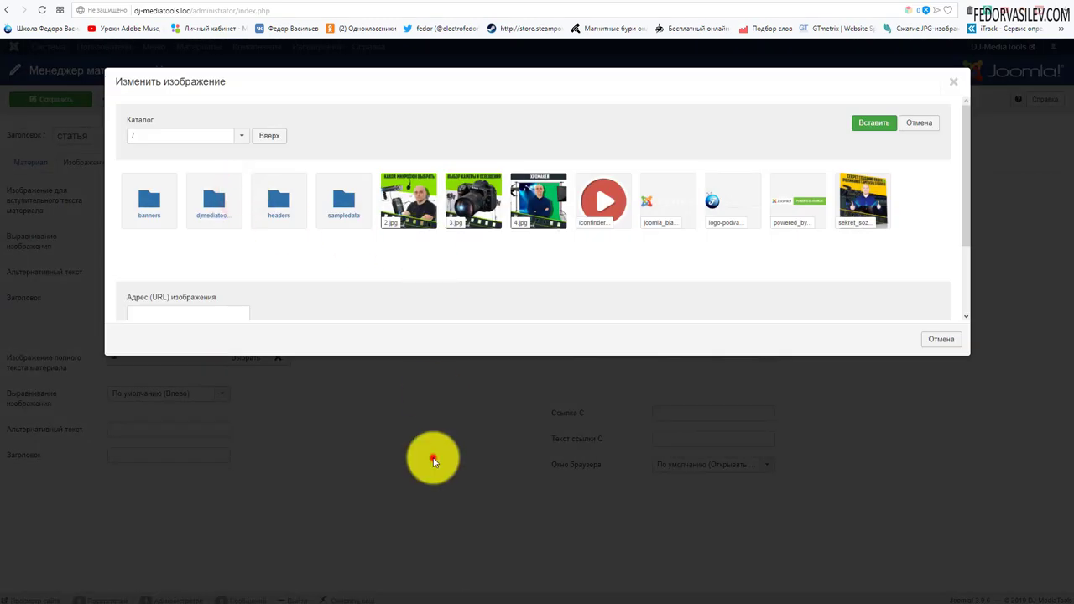
pyautogui.click(433, 457)
pyautogui.click(257, 361)
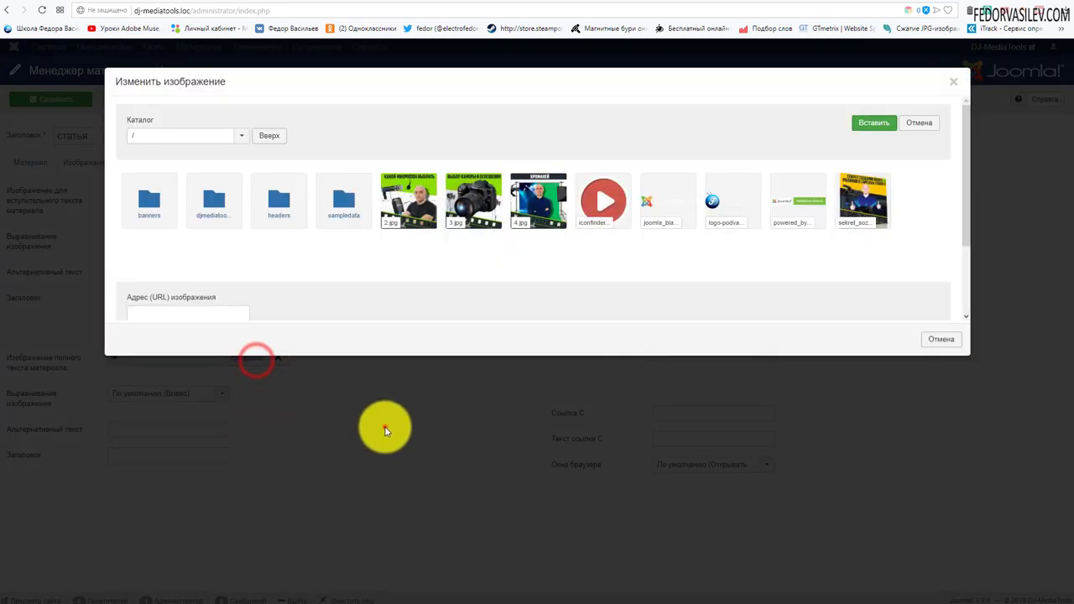
pyautogui.click(384, 427)
pyautogui.click(449, 98)
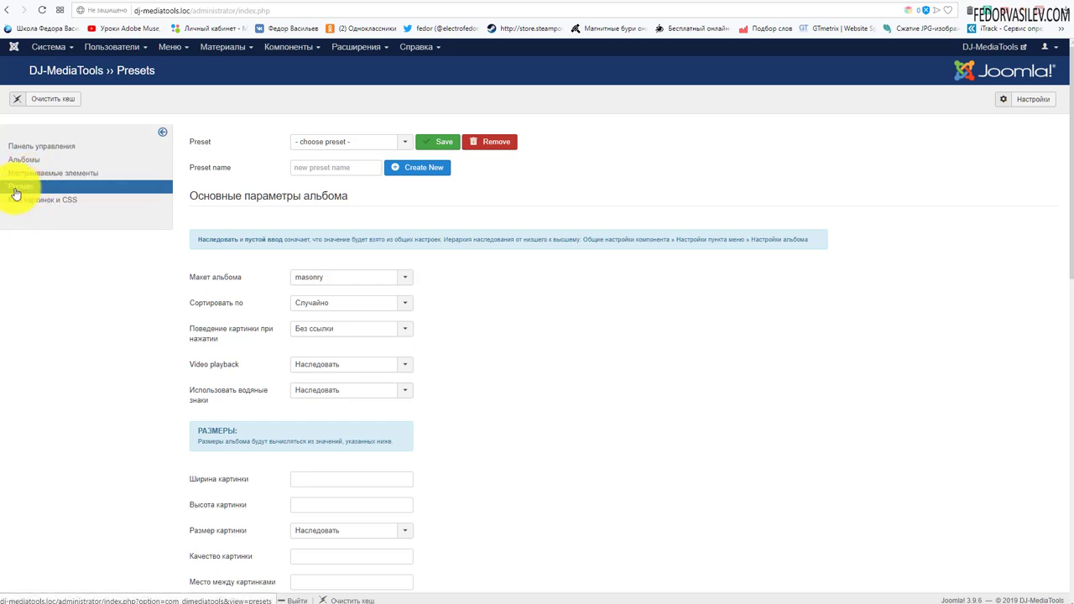
# - Look through the DJ-MediaTools preset parameters, from the main album settings through the element and layout optimization settings
pyautogui.scroll(-8, 240, 300)
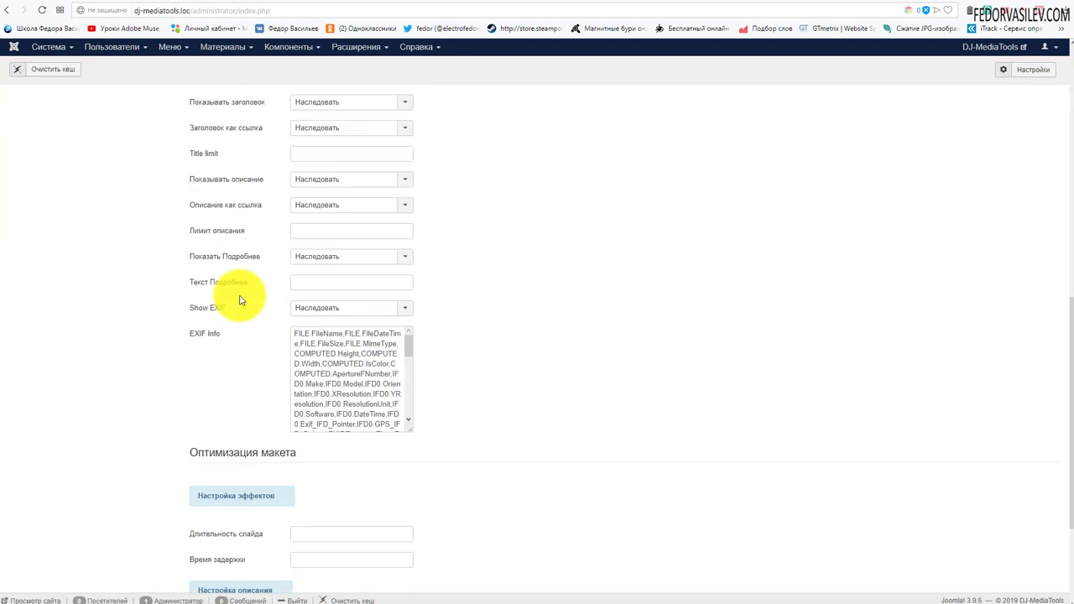
pyautogui.scroll(-2, 240, 300)
pyautogui.scroll(4, 347, 522)
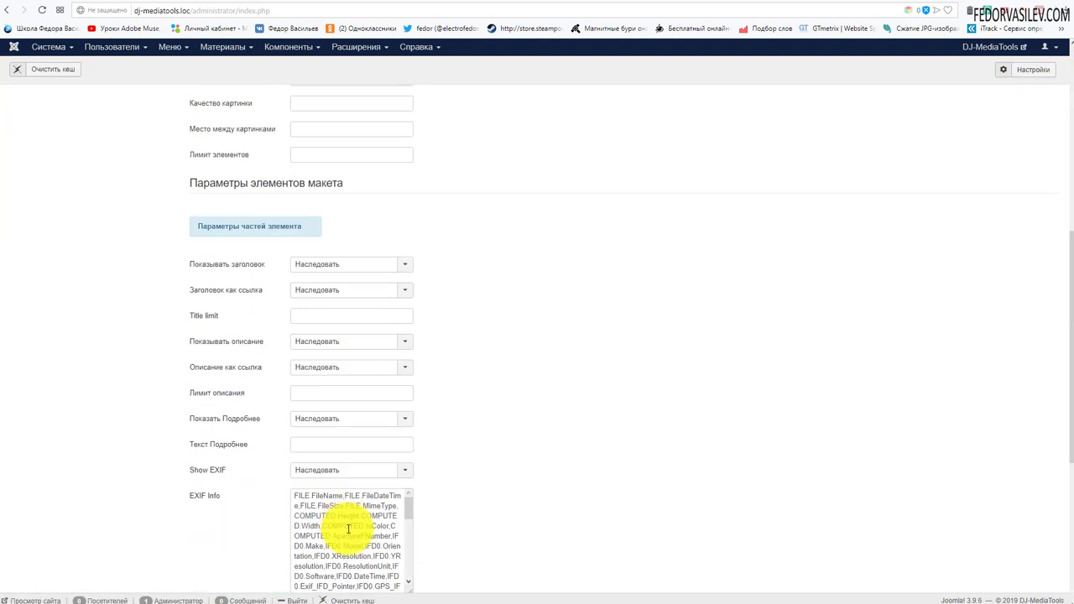
pyautogui.scroll(3, 348, 528)
pyautogui.scroll(3, 348, 529)
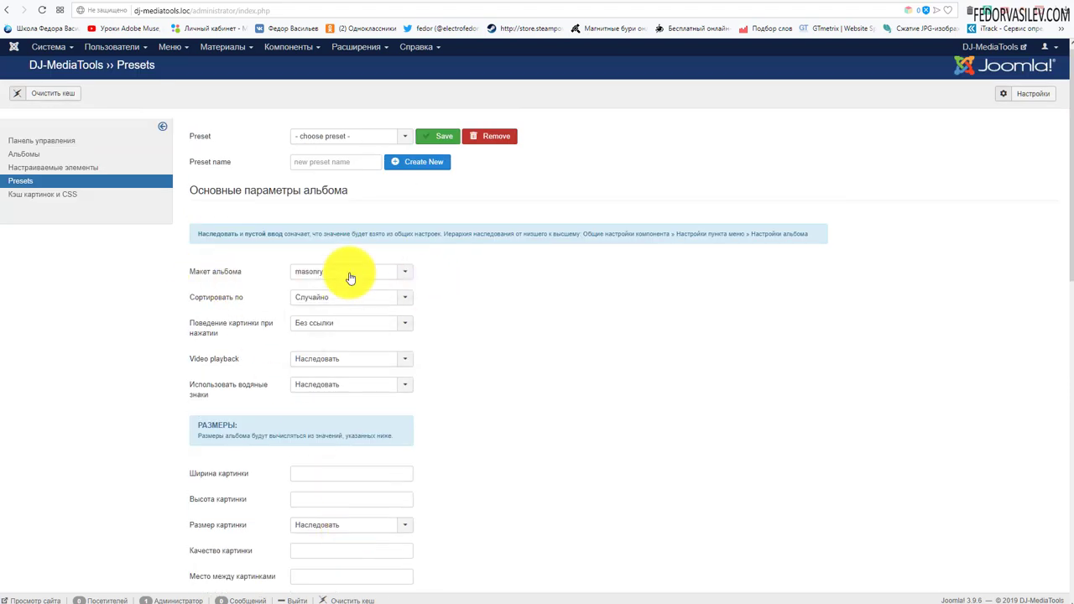
pyautogui.scroll(-2, 345, 320)
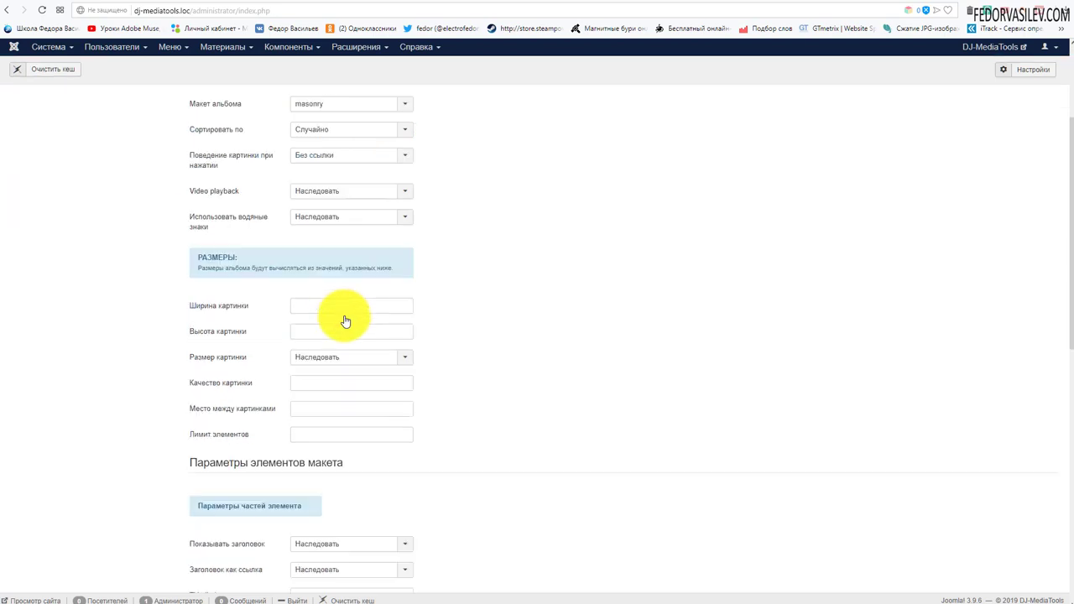
pyautogui.scroll(-2, 346, 320)
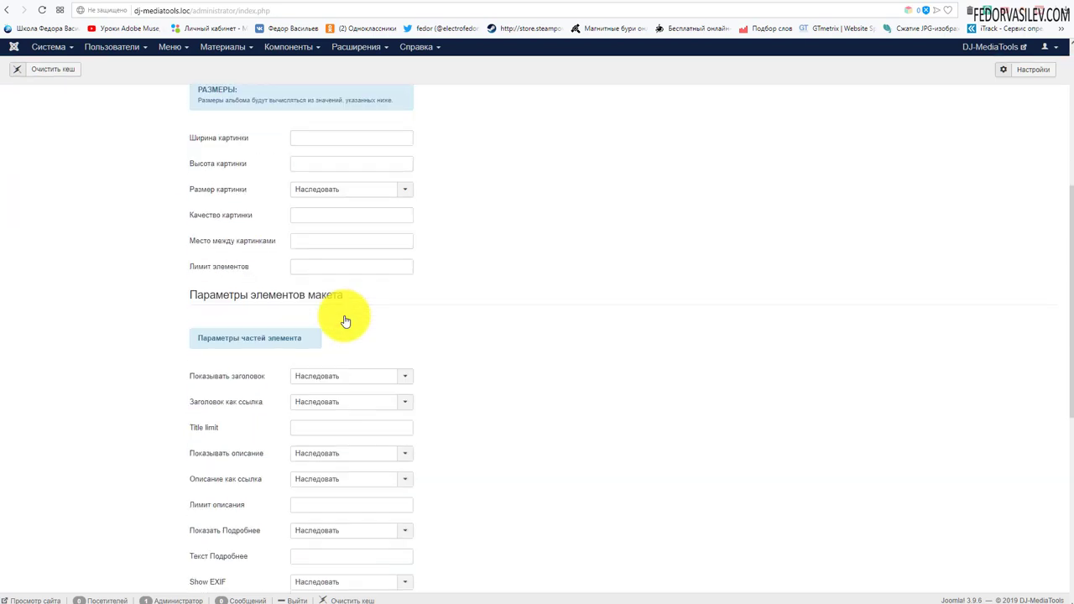
pyautogui.scroll(-5, 346, 320)
pyautogui.scroll(5, 406, 424)
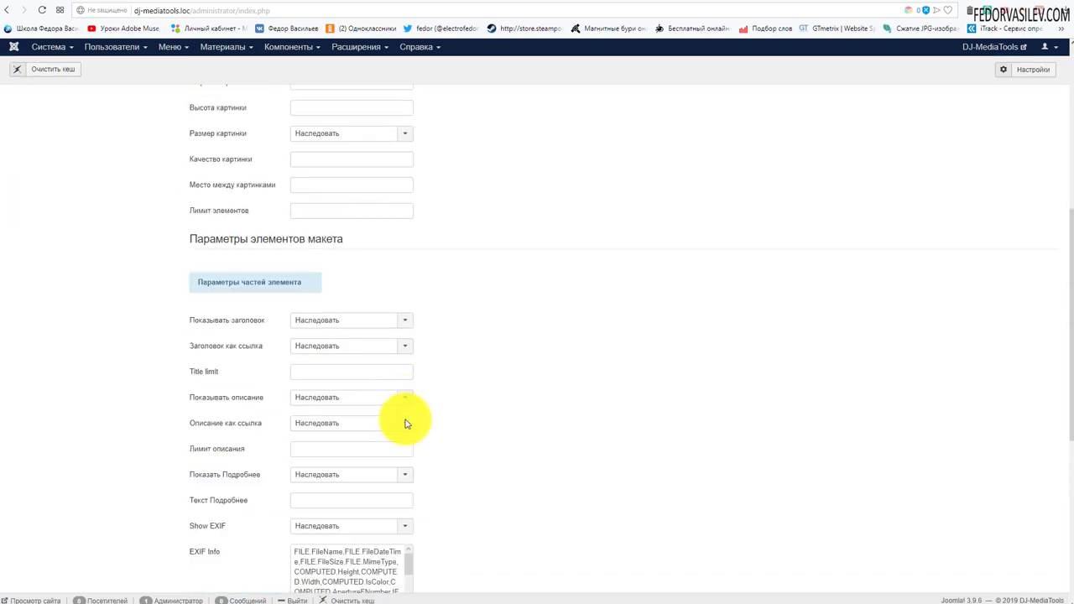
pyautogui.scroll(5, 406, 423)
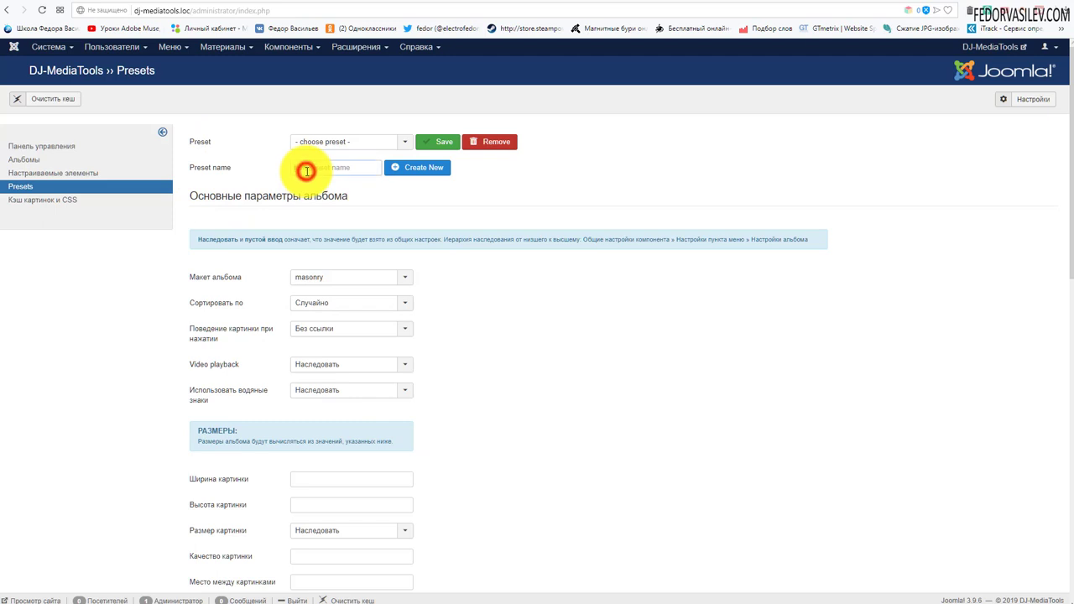
# - Create a new preset named "1" and check that it is offered in the preset list
pyautogui.write('1')
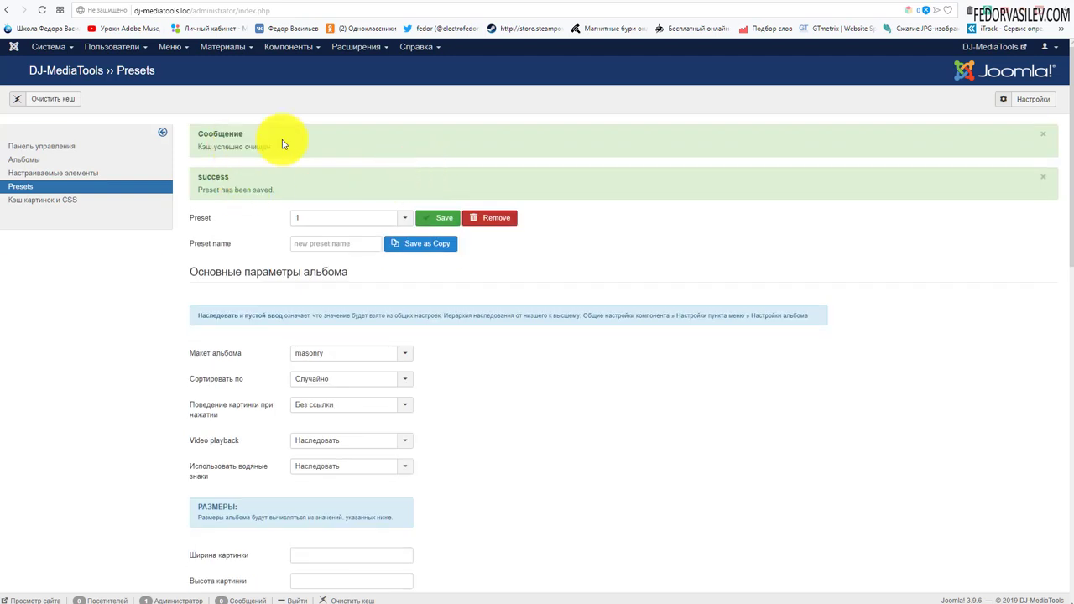
pyautogui.click(403, 218)
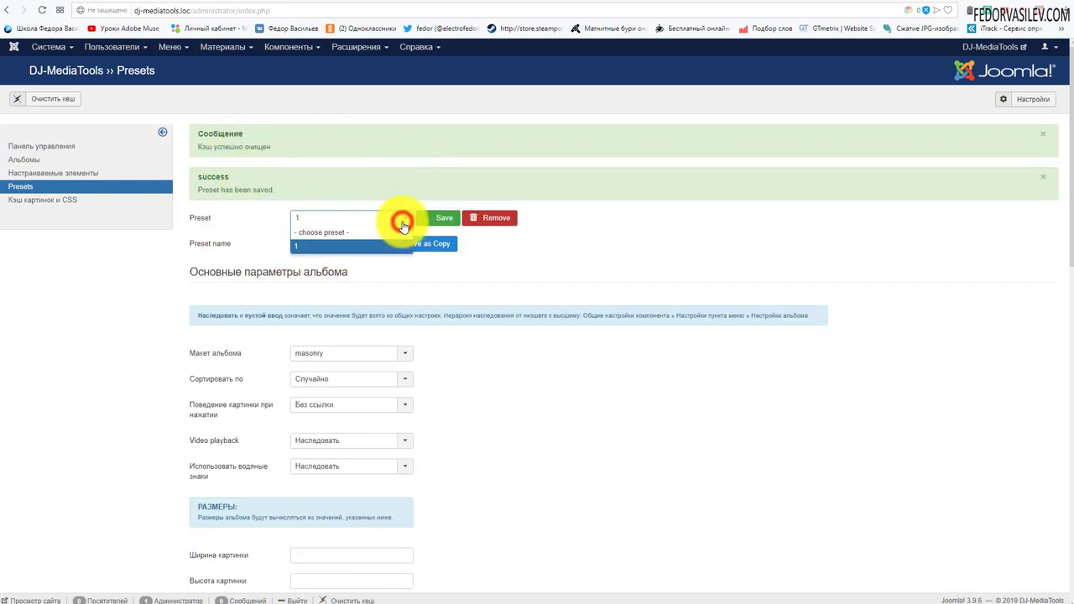
pyautogui.click(599, 265)
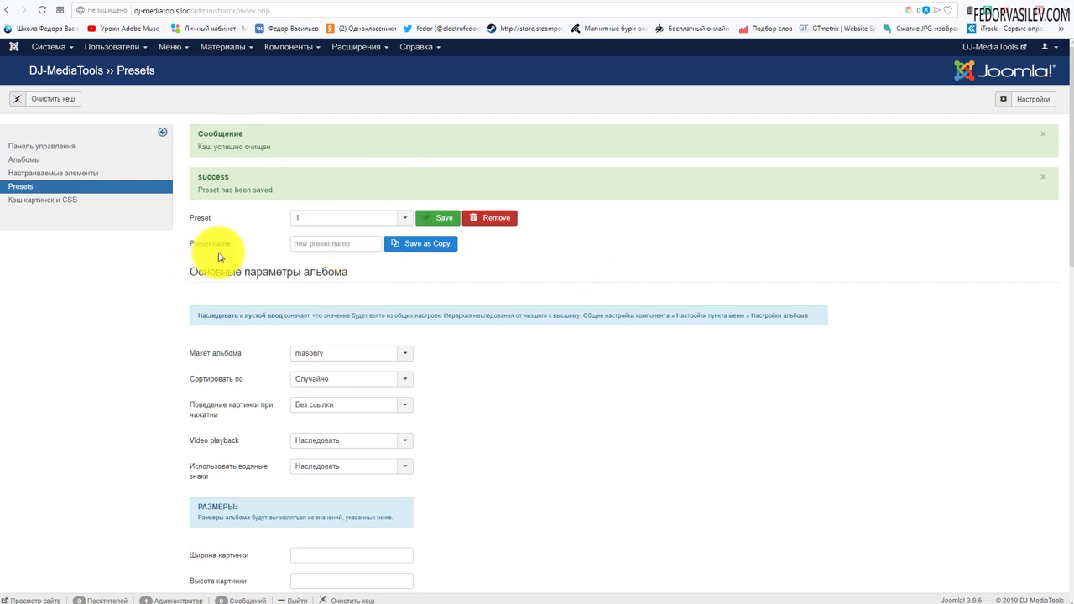
pyautogui.click(338, 219)
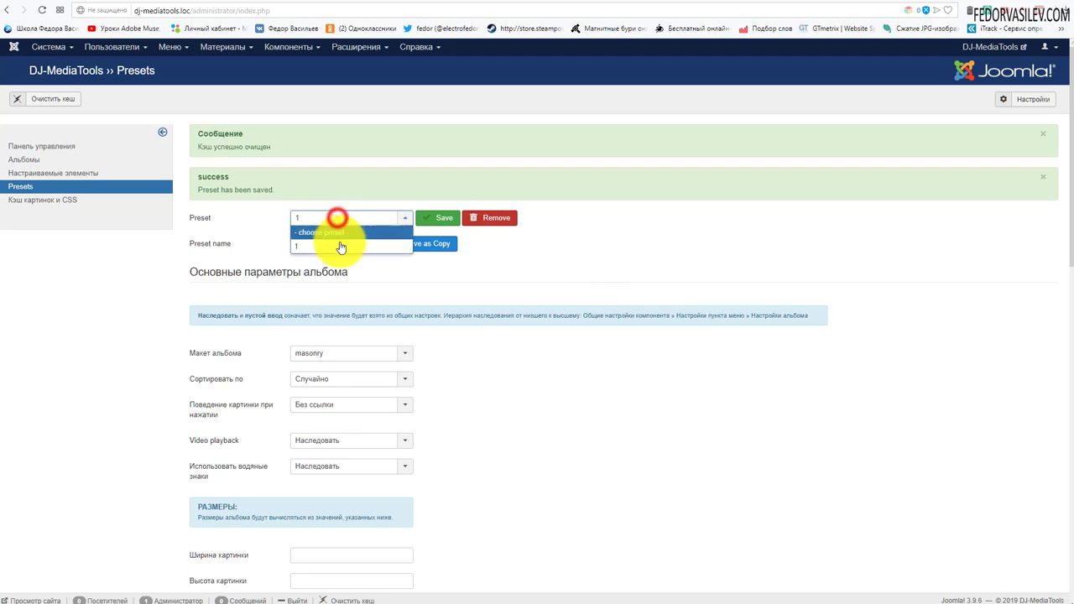
pyautogui.click(666, 267)
pyautogui.scroll(-4, 664, 269)
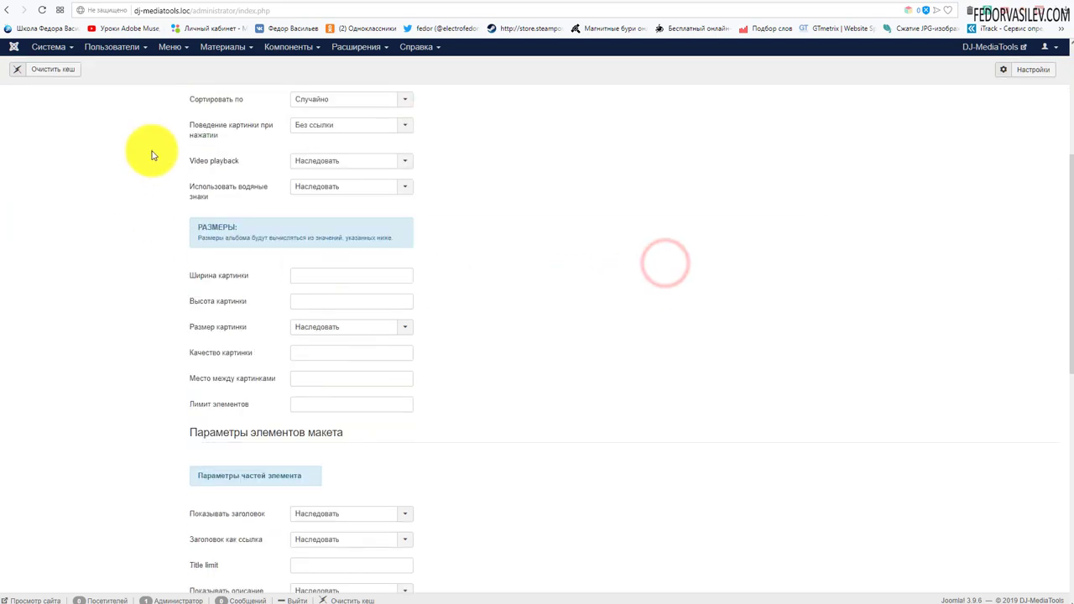
pyautogui.scroll(3, 163, 260)
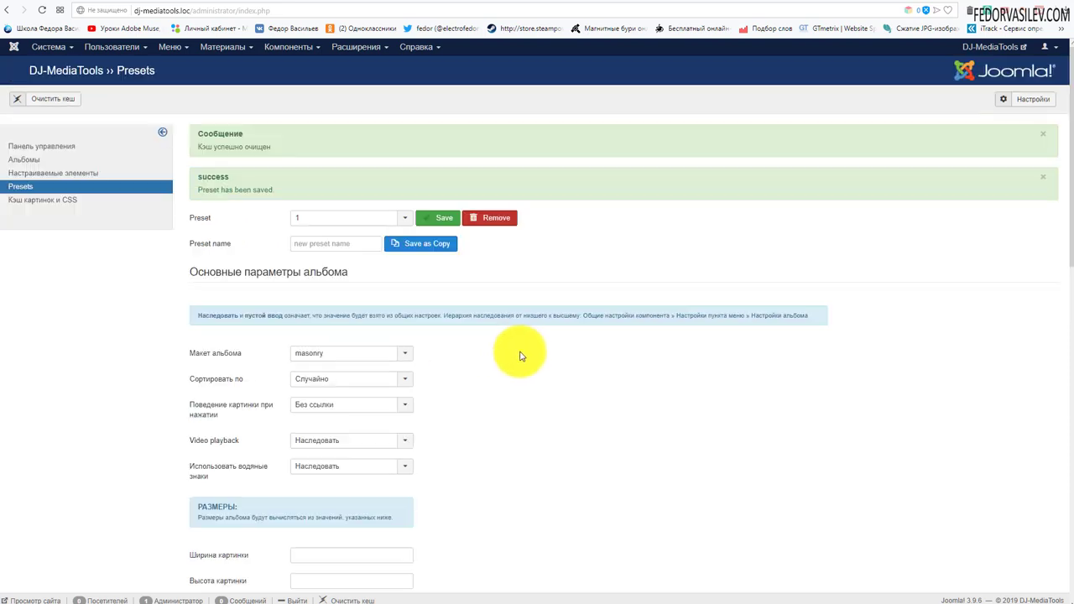
# - Try the Слайд-шоу album layout with the Infiltration Fade image effect on preset "1" and look over its other parameters
pyautogui.click(400, 357)
pyautogui.scroll(-1, 371, 401)
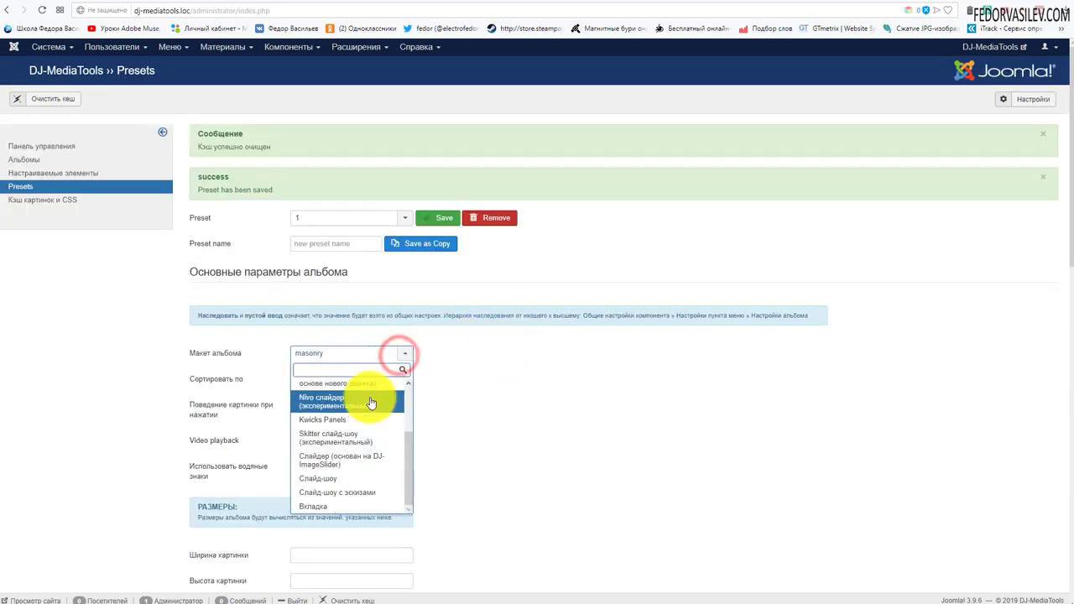
pyautogui.click(349, 479)
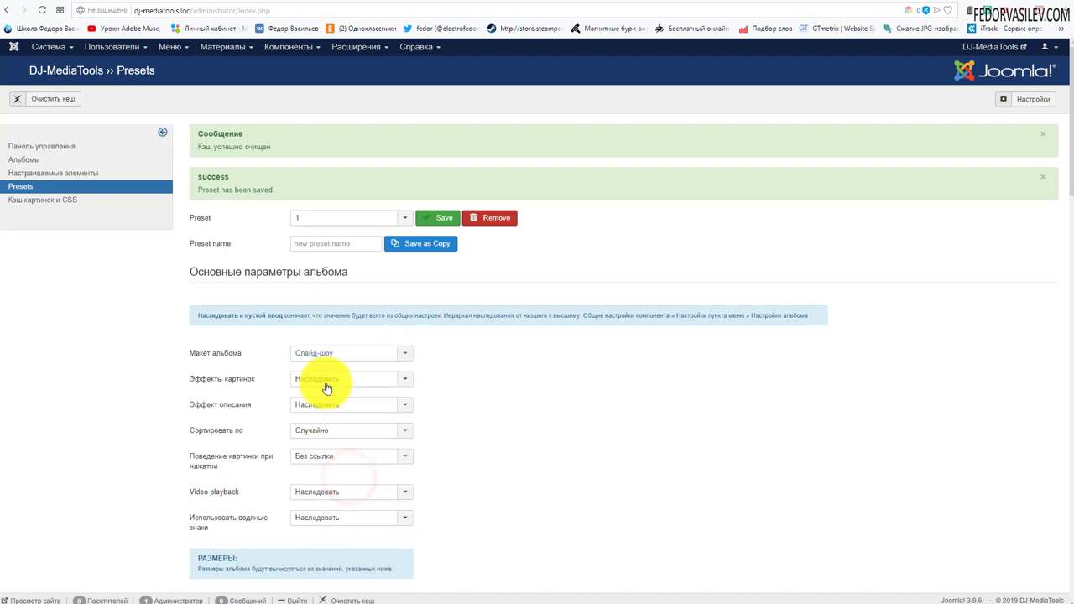
pyautogui.click(323, 380)
pyautogui.click(339, 424)
pyautogui.scroll(-15, 372, 461)
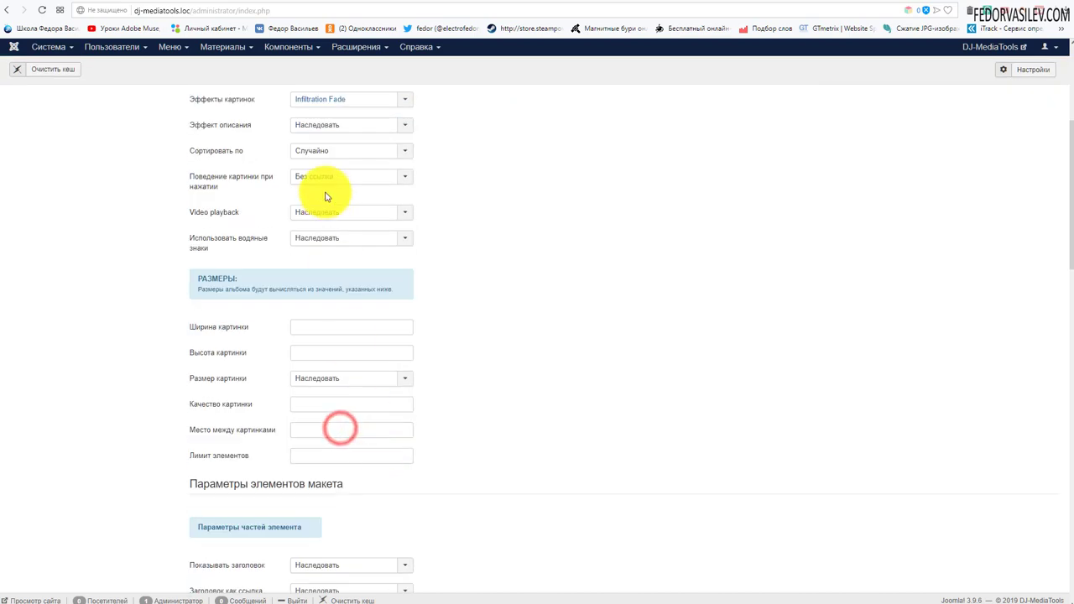
pyautogui.scroll(-5, 298, 470)
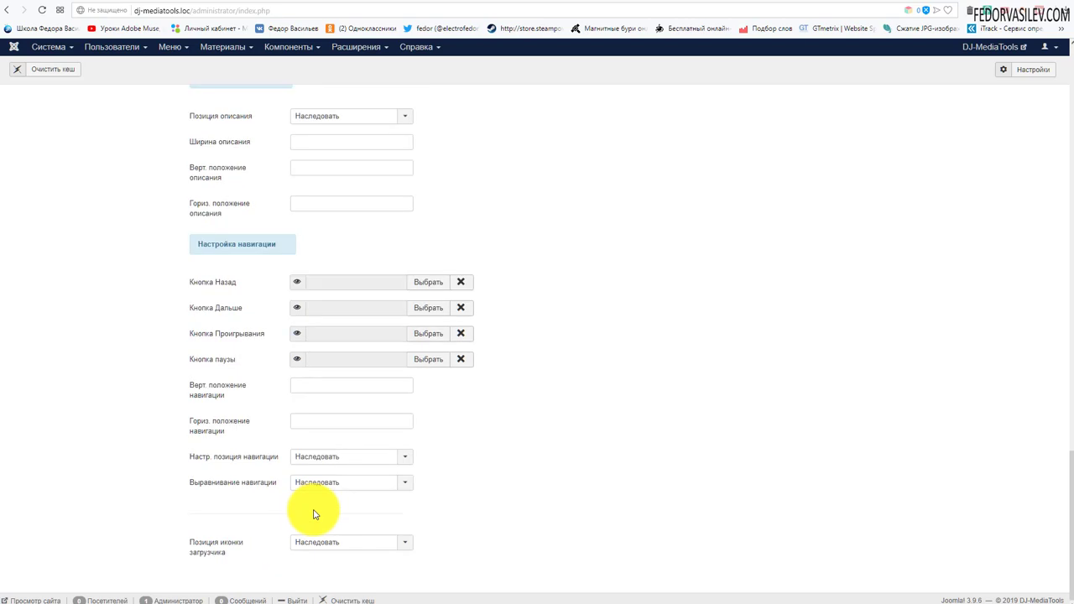
pyautogui.scroll(20, 335, 460)
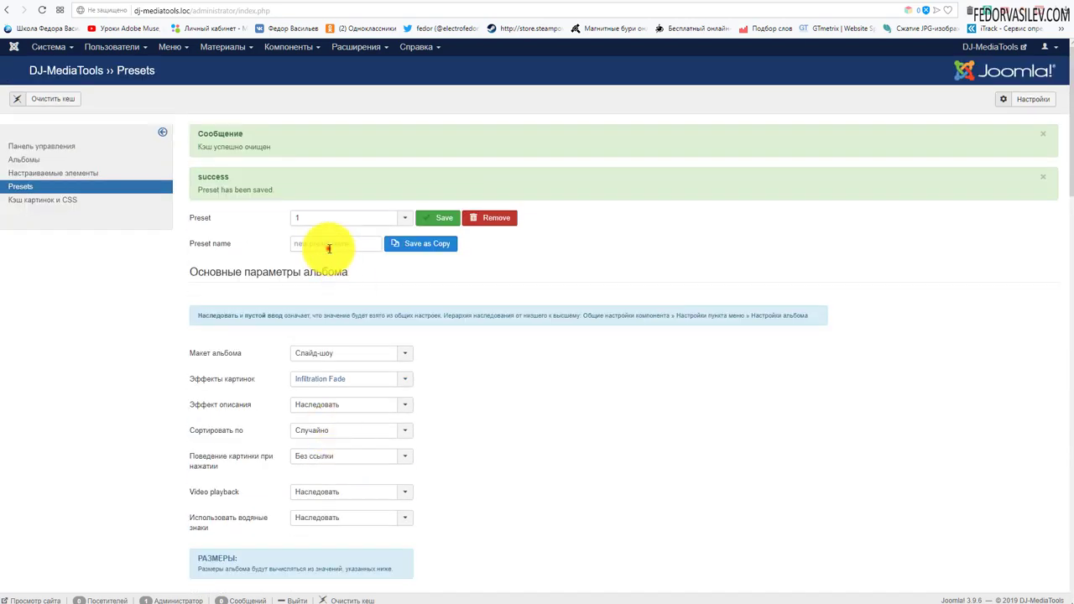
# - Reset the form to no chosen preset, and set the album layout to Слайд-шоу and the image effect to Выцветание
pyautogui.click(347, 217)
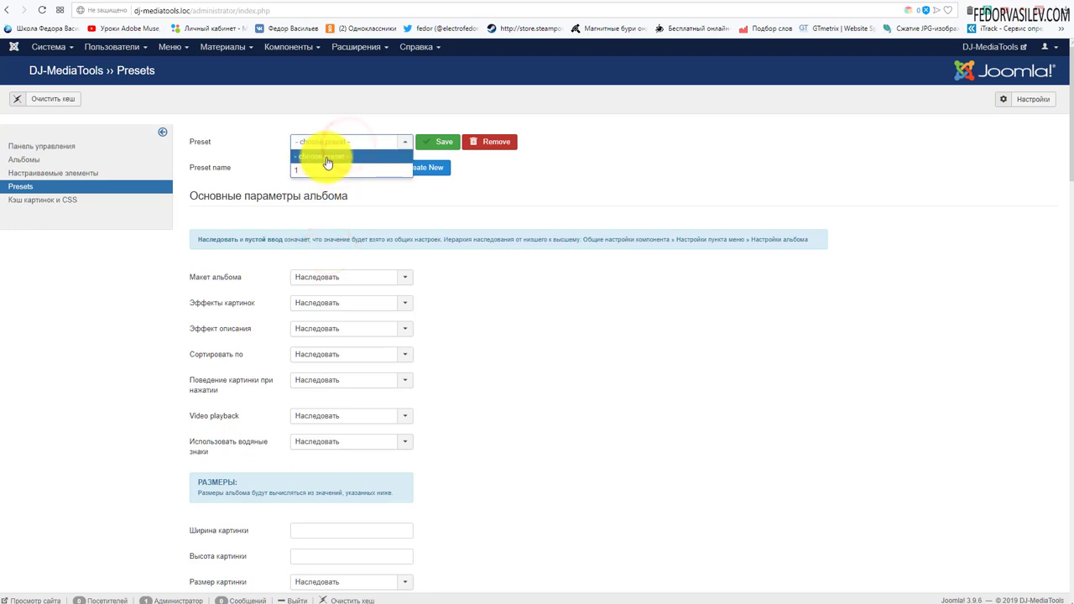
pyautogui.click(331, 161)
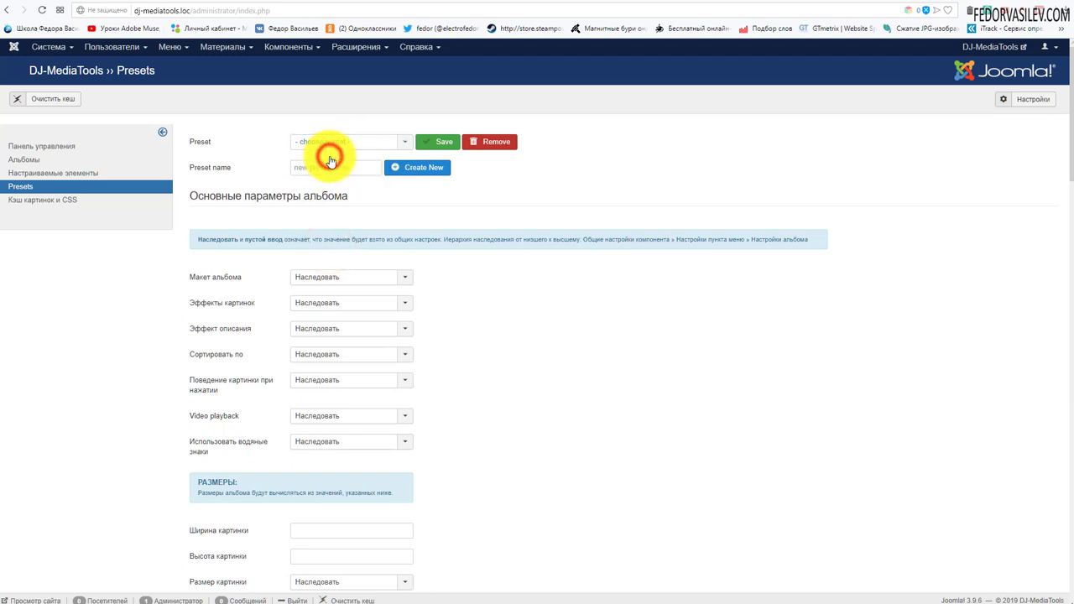
pyautogui.click(320, 277)
pyautogui.scroll(-2, 349, 359)
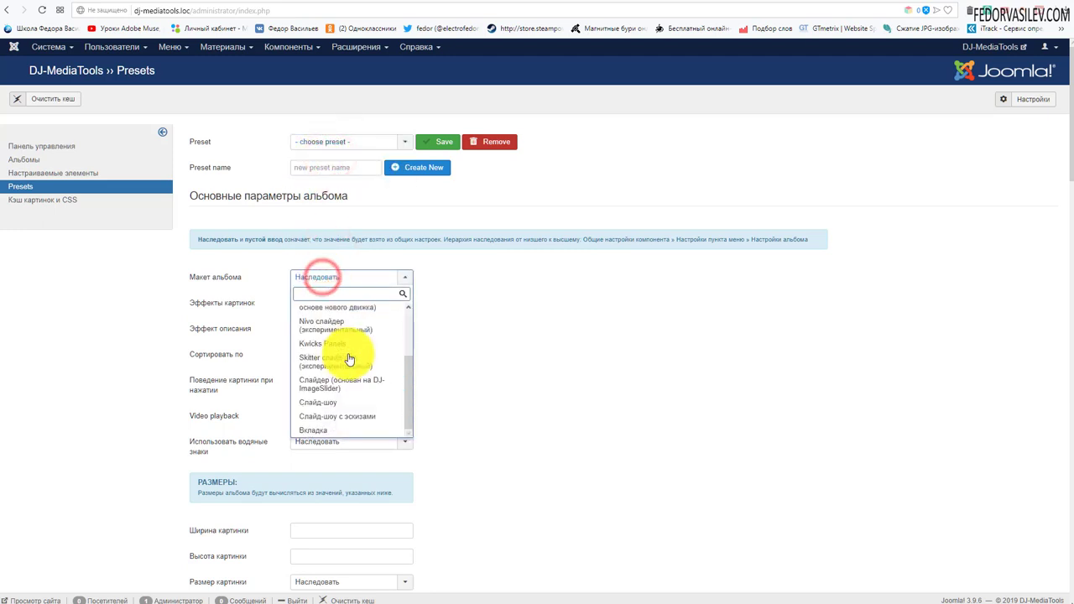
pyautogui.click(338, 402)
pyautogui.click(347, 301)
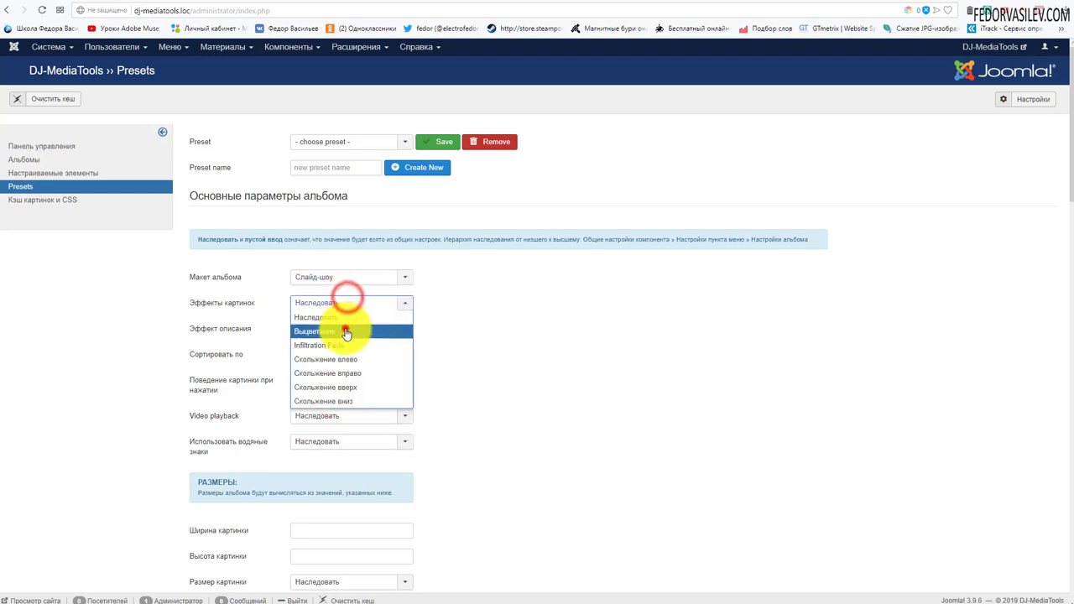
pyautogui.click(347, 330)
pyautogui.scroll(-5, 336, 396)
pyautogui.scroll(1, 333, 392)
pyautogui.scroll(5, 331, 392)
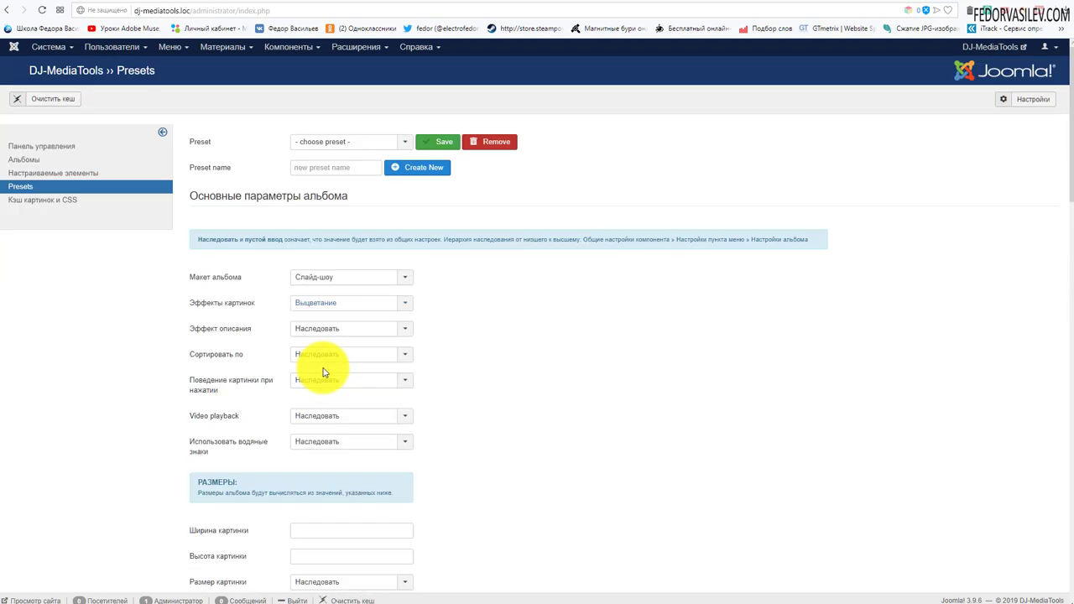
# - Create a new preset named "2" from the current album parameters
pyautogui.click(326, 168)
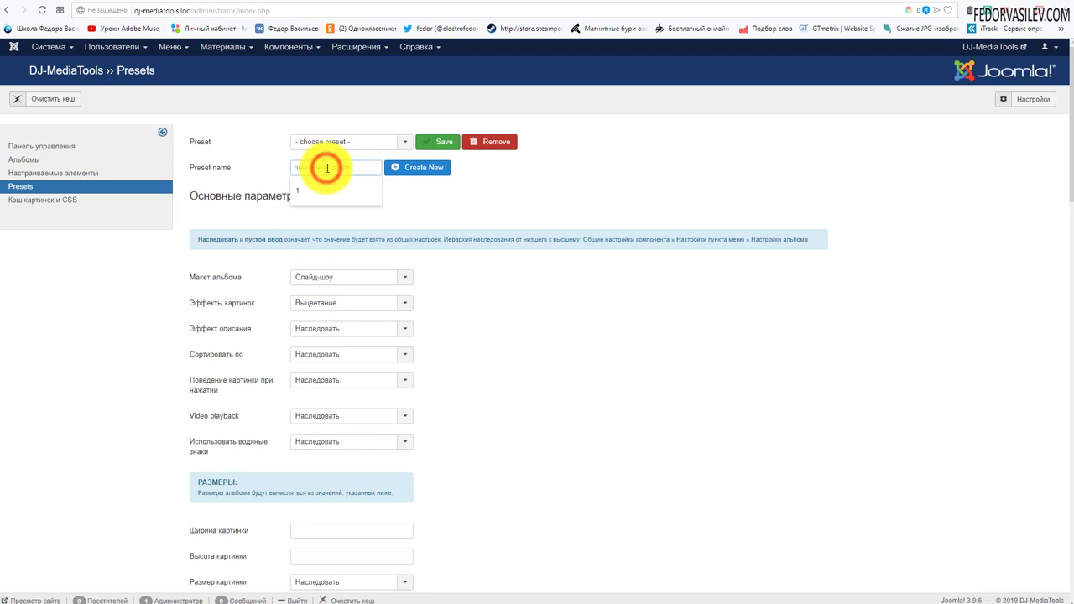
pyautogui.write('2')
pyautogui.click(396, 168)
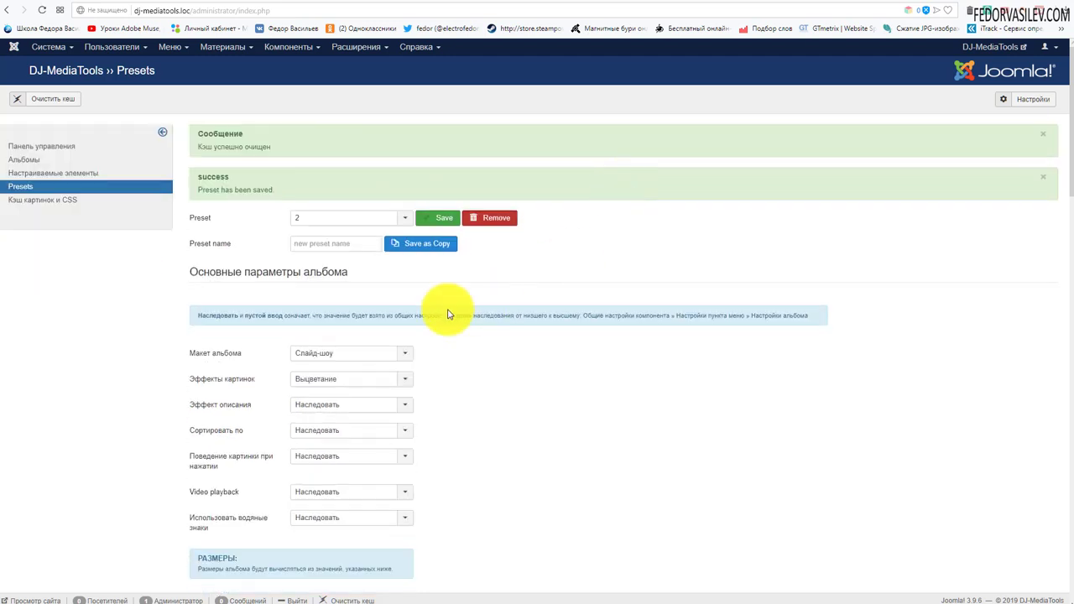
# - Load preset "1" and preset "2" in turn to compare their stored album parameters
pyautogui.click(409, 222)
pyautogui.click(331, 237)
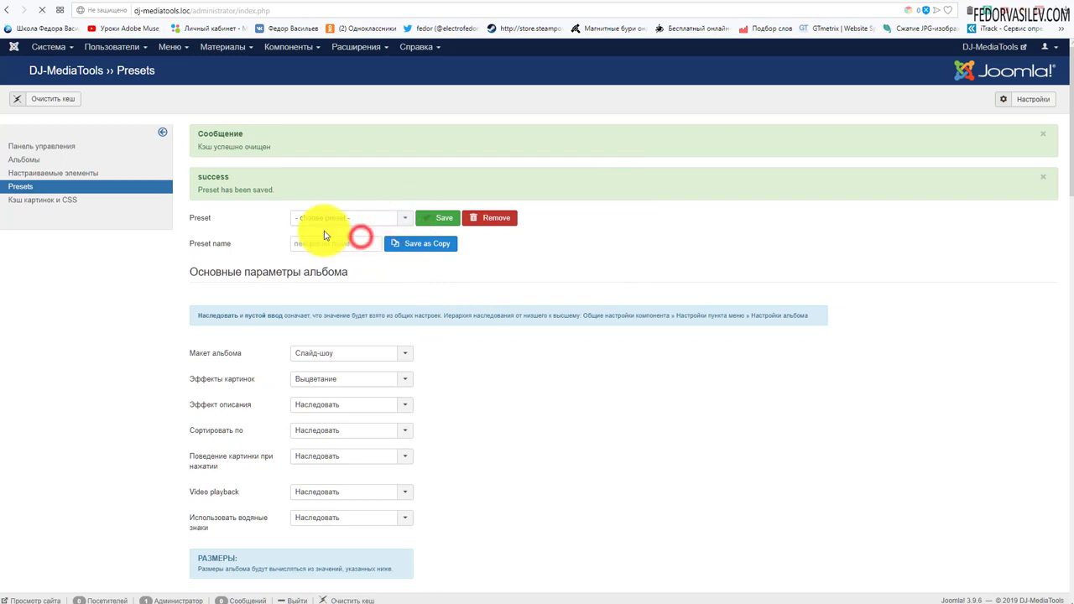
pyautogui.click(351, 143)
pyautogui.click(311, 167)
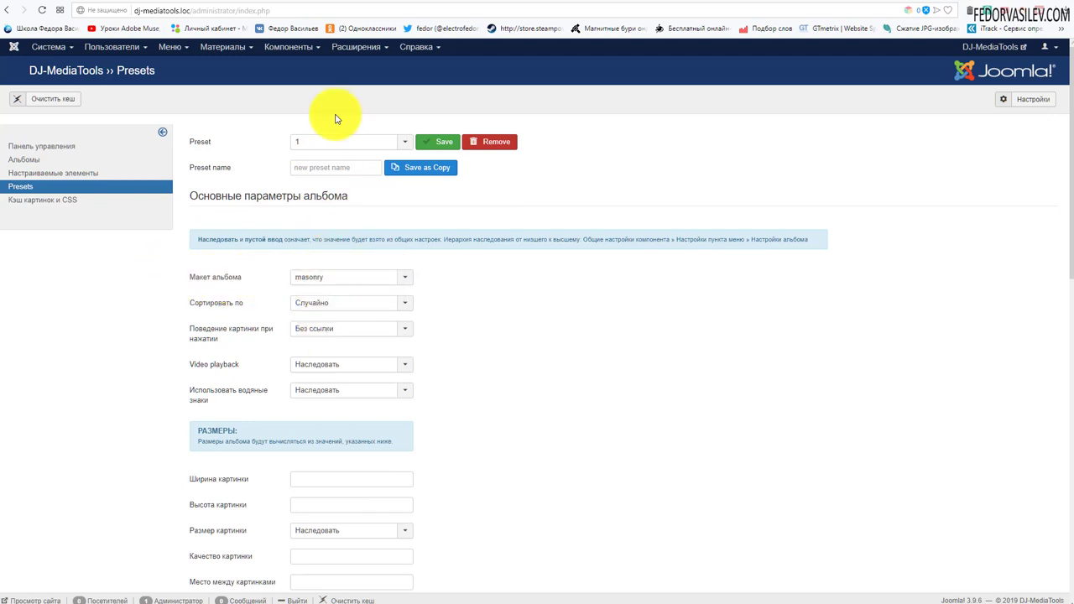
pyautogui.click(329, 141)
pyautogui.click(330, 182)
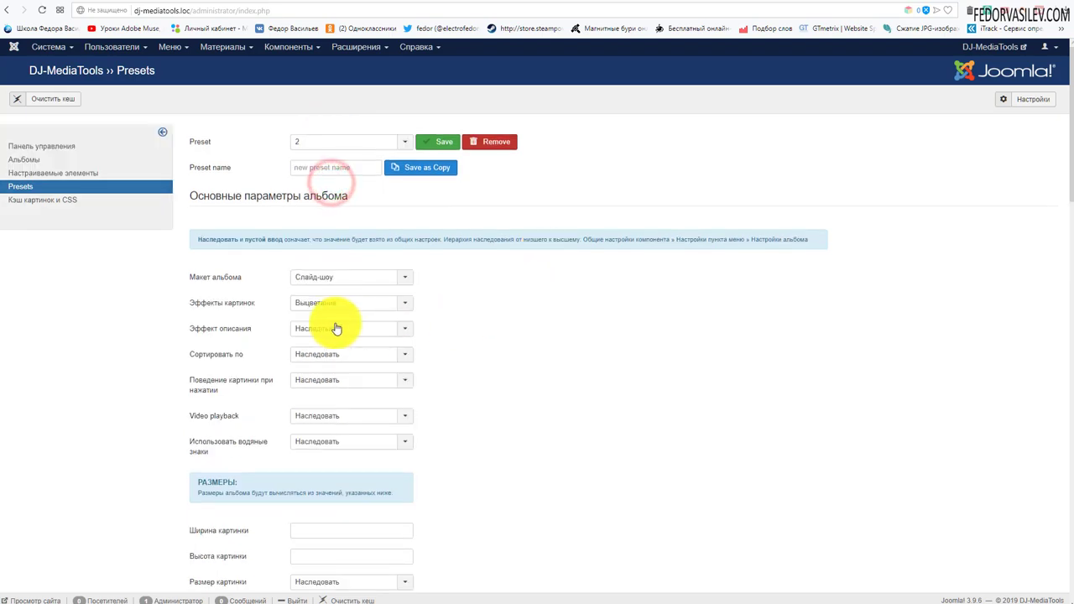
pyautogui.scroll(-11, 340, 287)
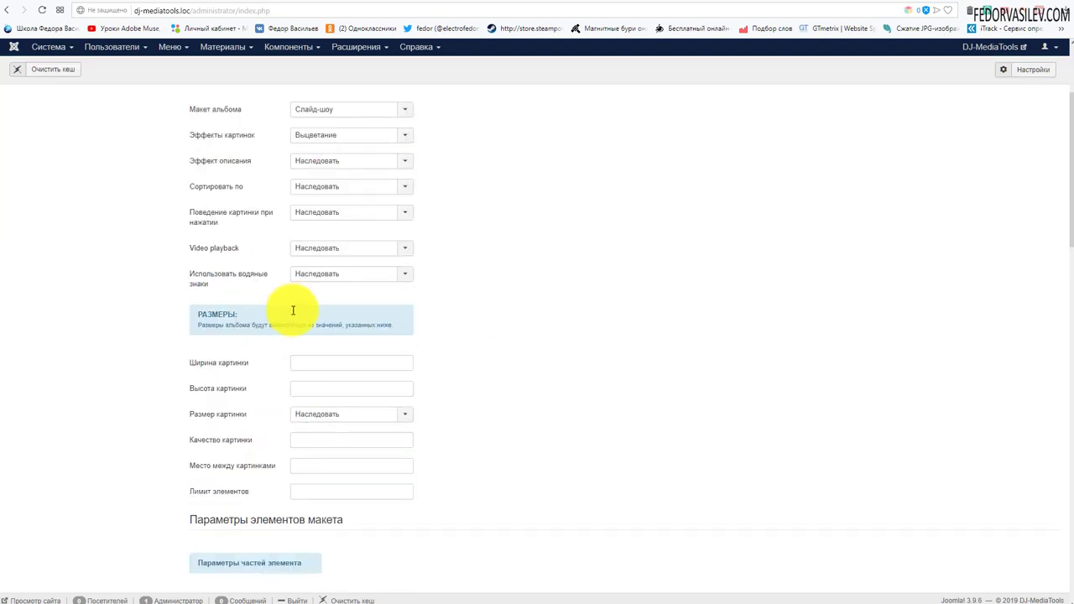
pyautogui.scroll(5, 314, 511)
pyautogui.scroll(10, 307, 347)
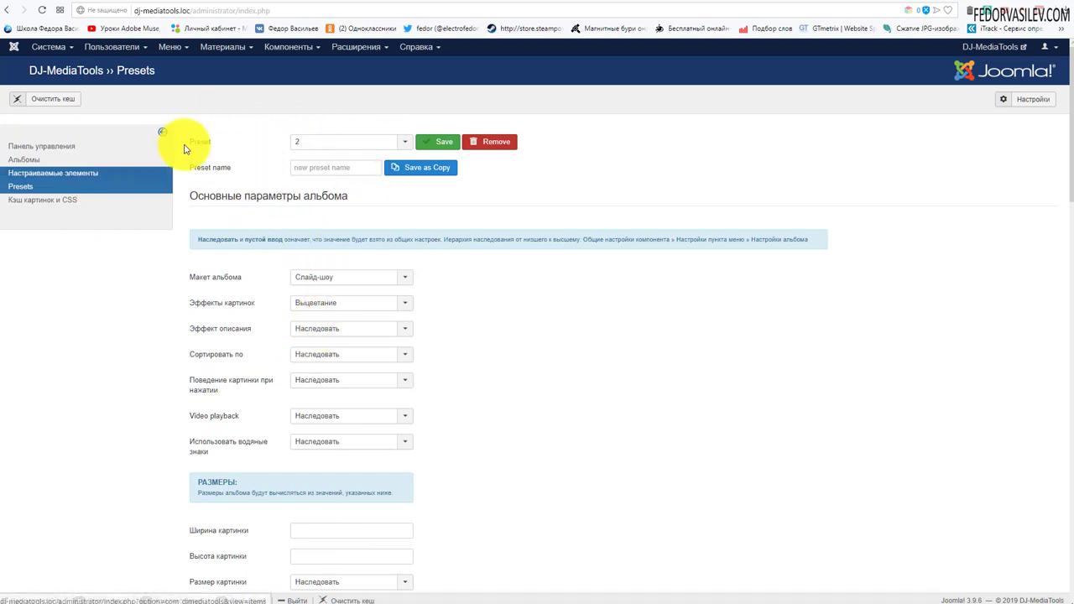
# - Create a new site module of the DJ-MediaTools Album type
pyautogui.click(356, 46)
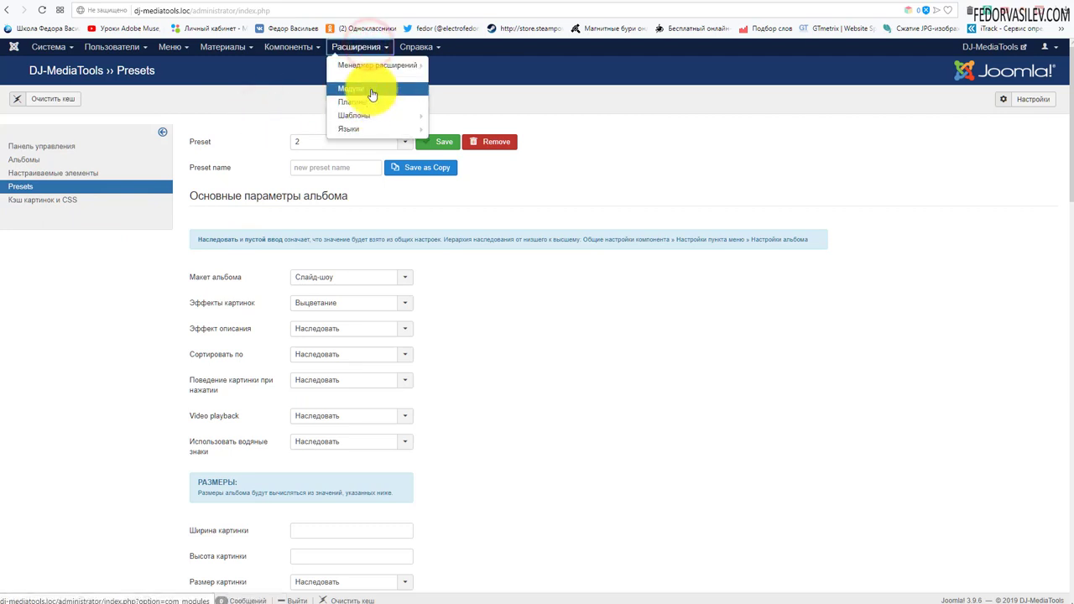
pyautogui.click(372, 89)
pyautogui.click(80, 100)
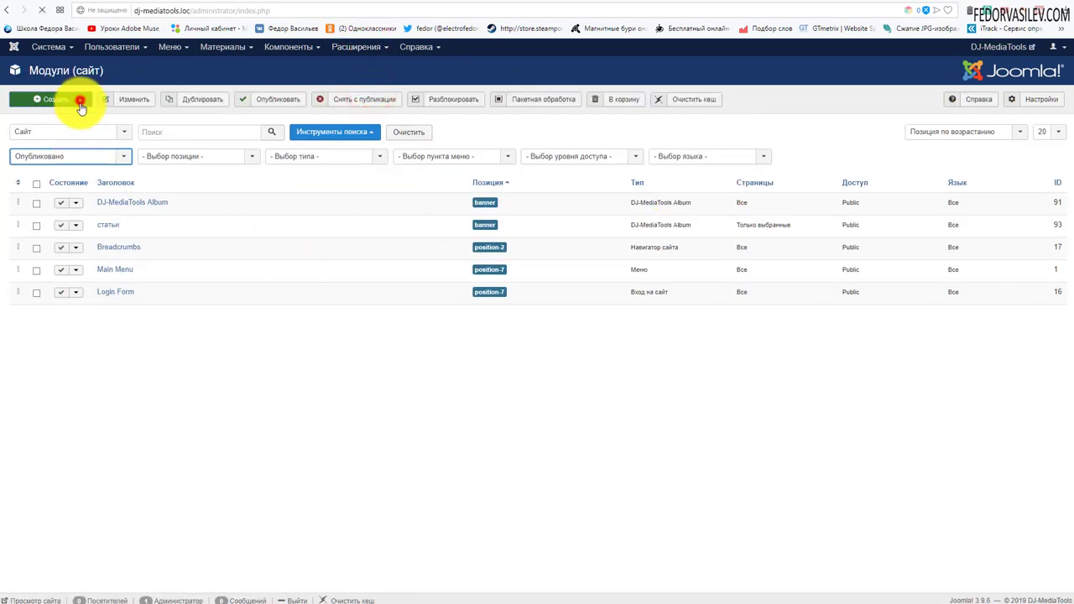
pyautogui.click(31, 159)
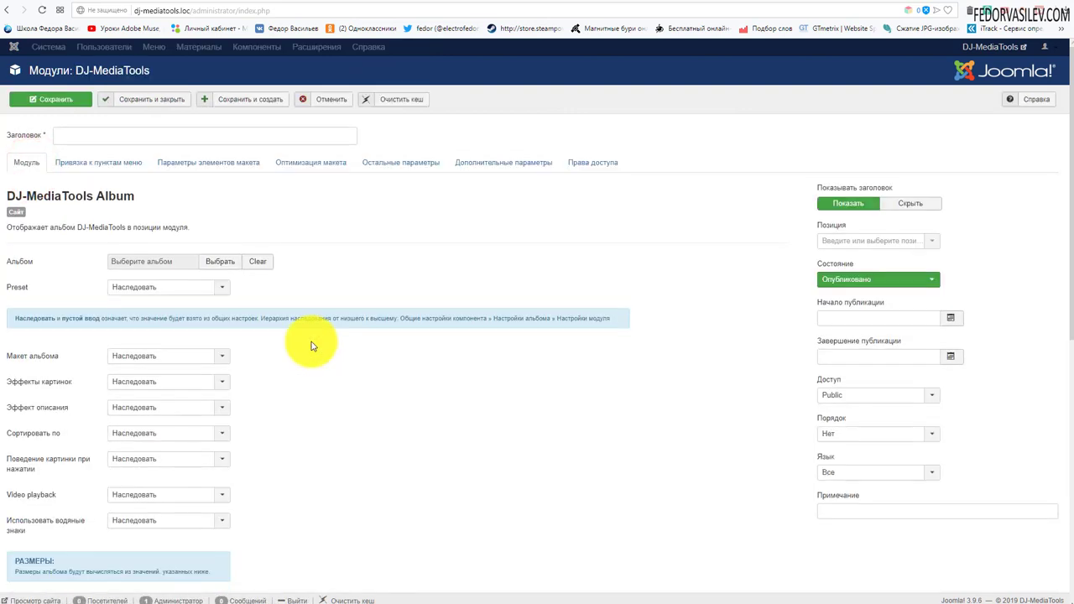
# - Assign the new DJ-MediaTools Album module to the banner position, leaving its title empty
pyautogui.click(81, 133)
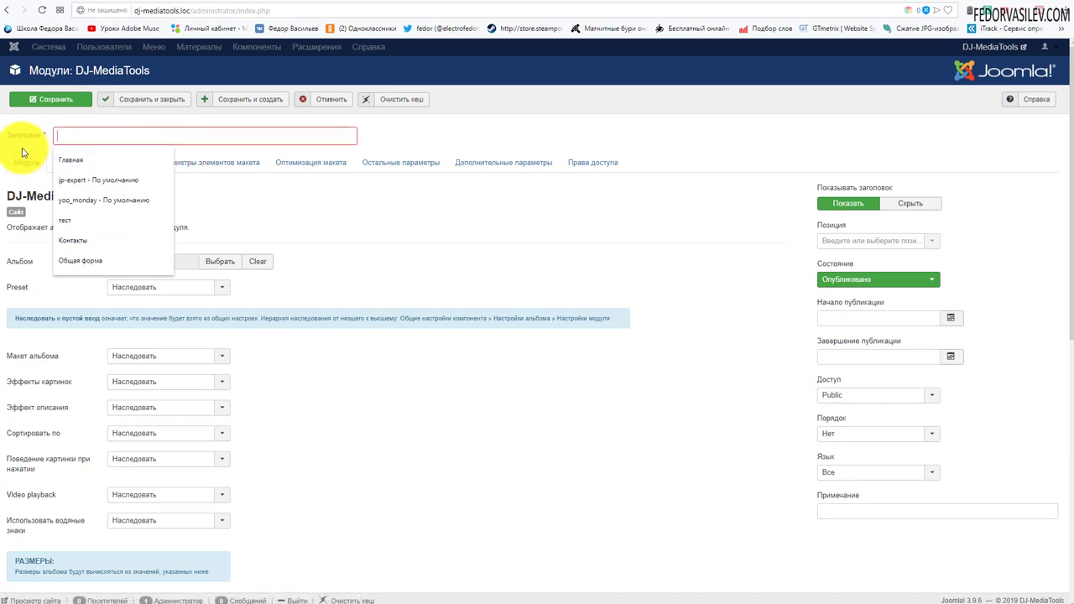
pyautogui.click(466, 134)
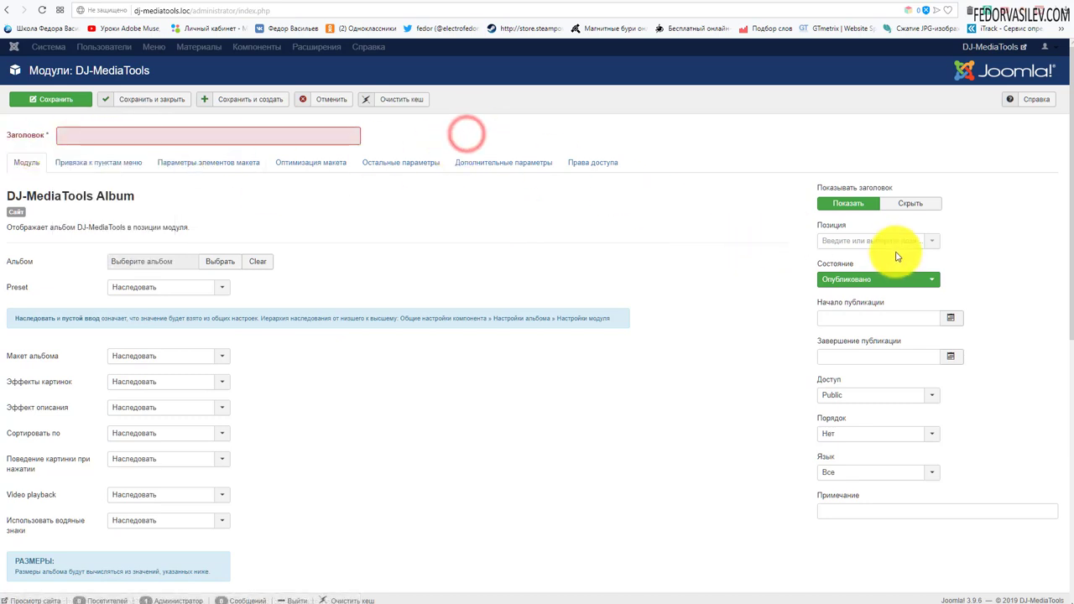
pyautogui.click(892, 241)
pyautogui.scroll(-10, 864, 352)
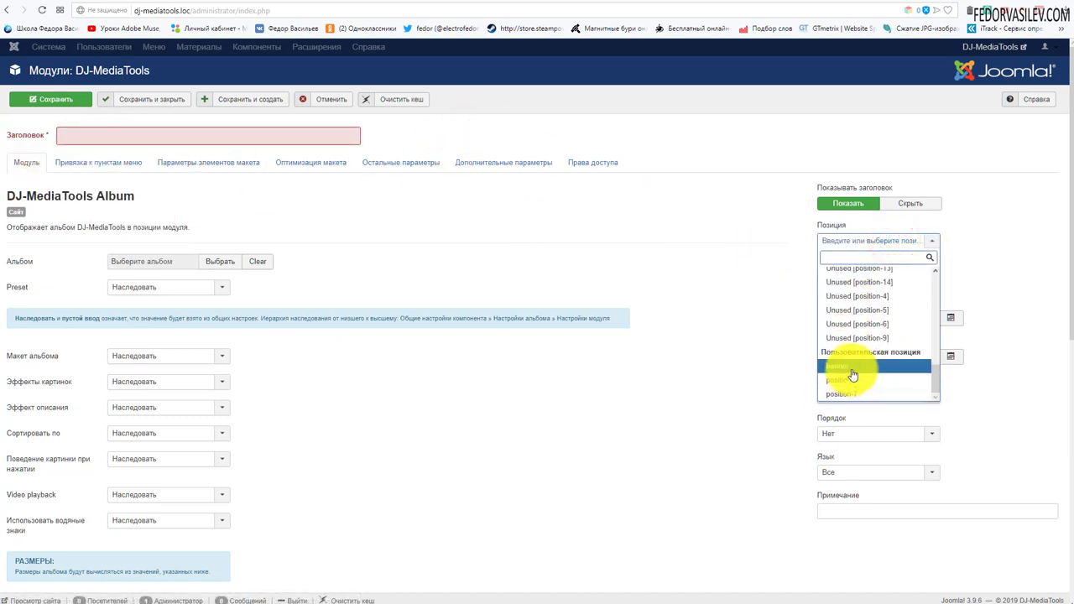
pyautogui.click(846, 367)
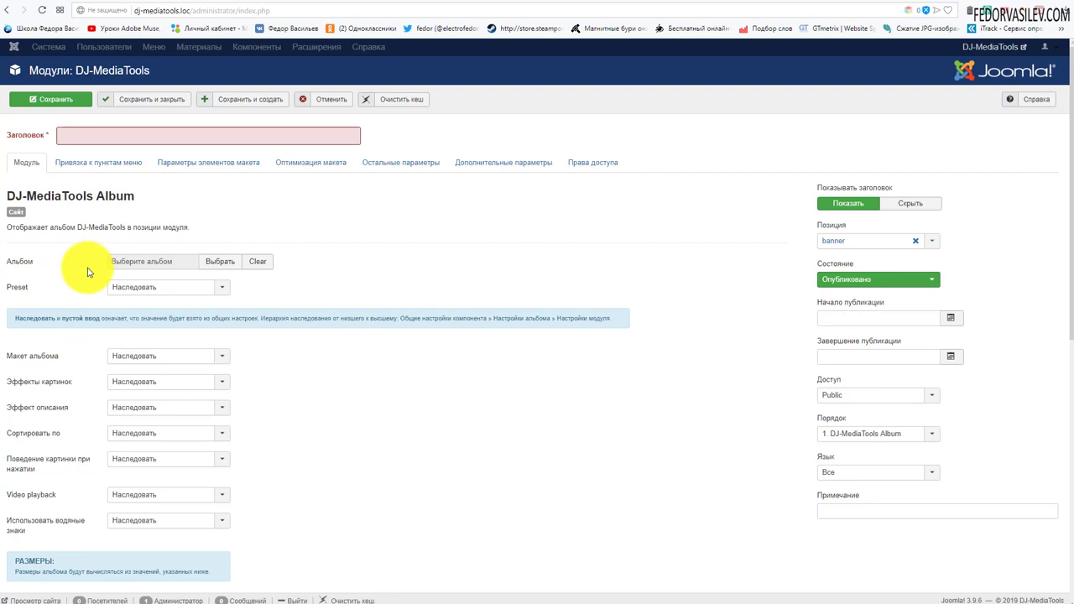
# - Look over the module's album parameters and set its preset to "1"
pyautogui.scroll(-6, 163, 360)
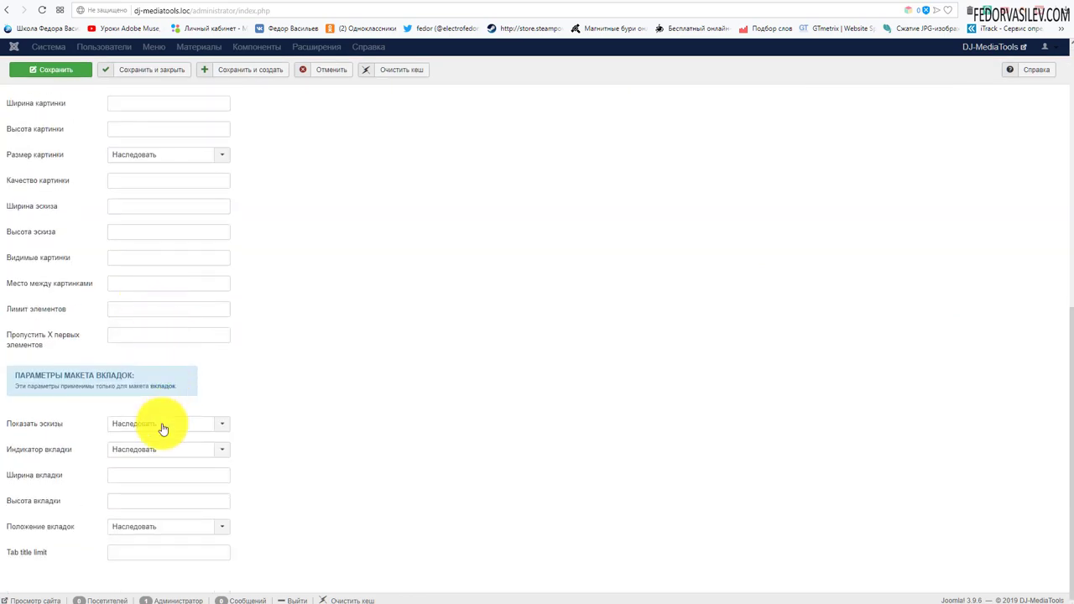
pyautogui.scroll(6, 165, 436)
pyautogui.scroll(-4, 168, 410)
pyautogui.scroll(4, 168, 410)
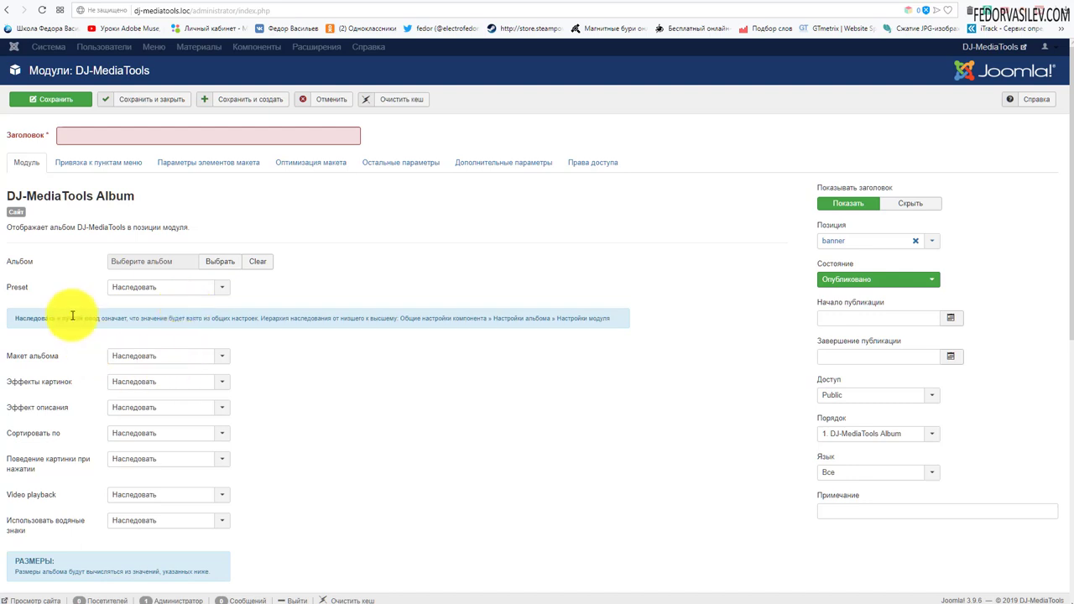
pyautogui.scroll(-1, 75, 260)
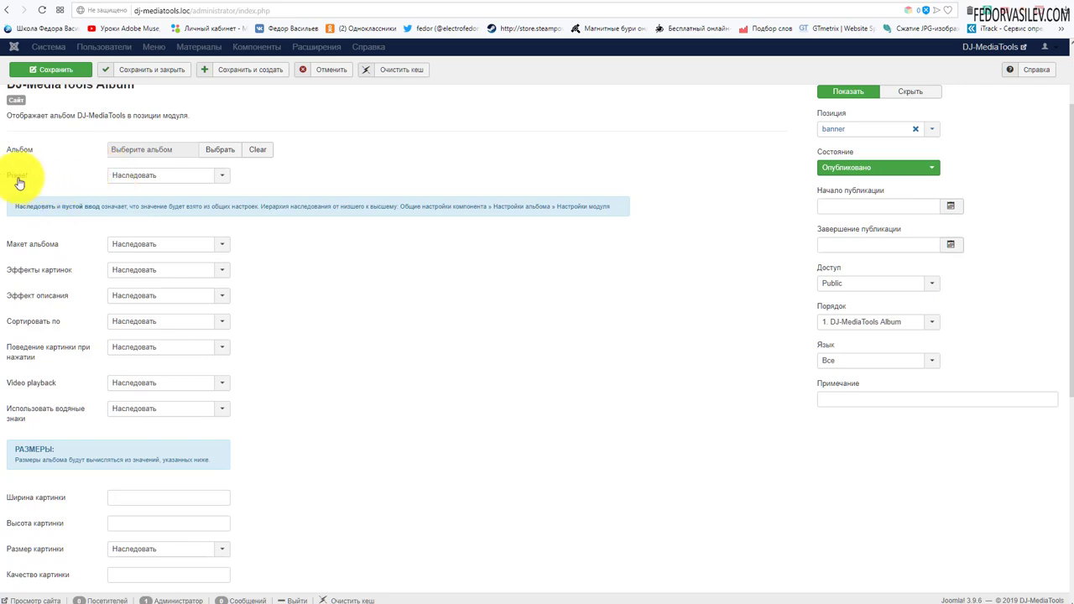
pyautogui.click(118, 181)
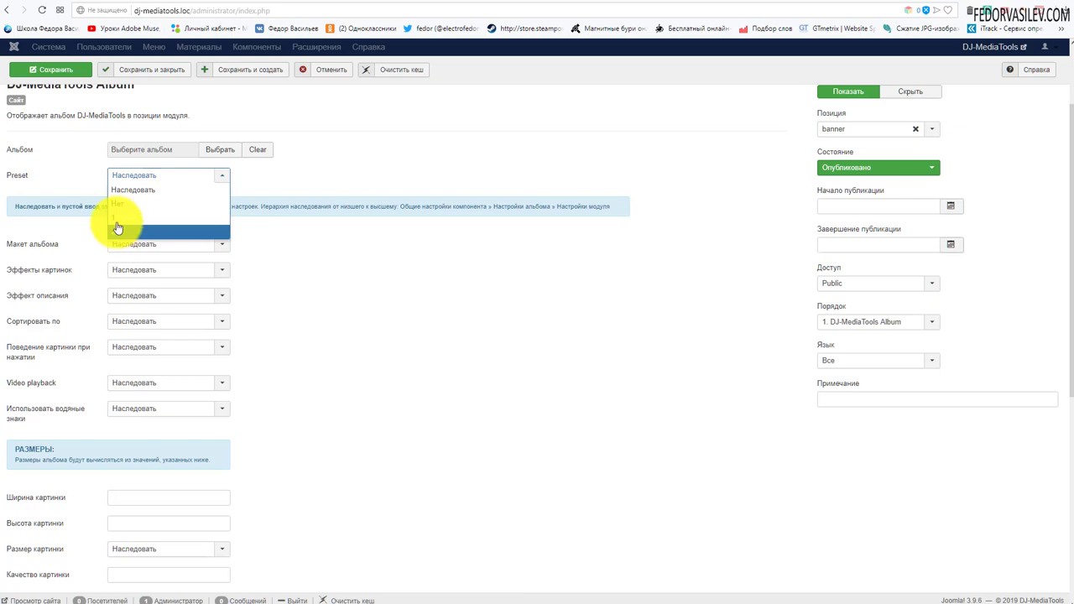
pyautogui.click(124, 219)
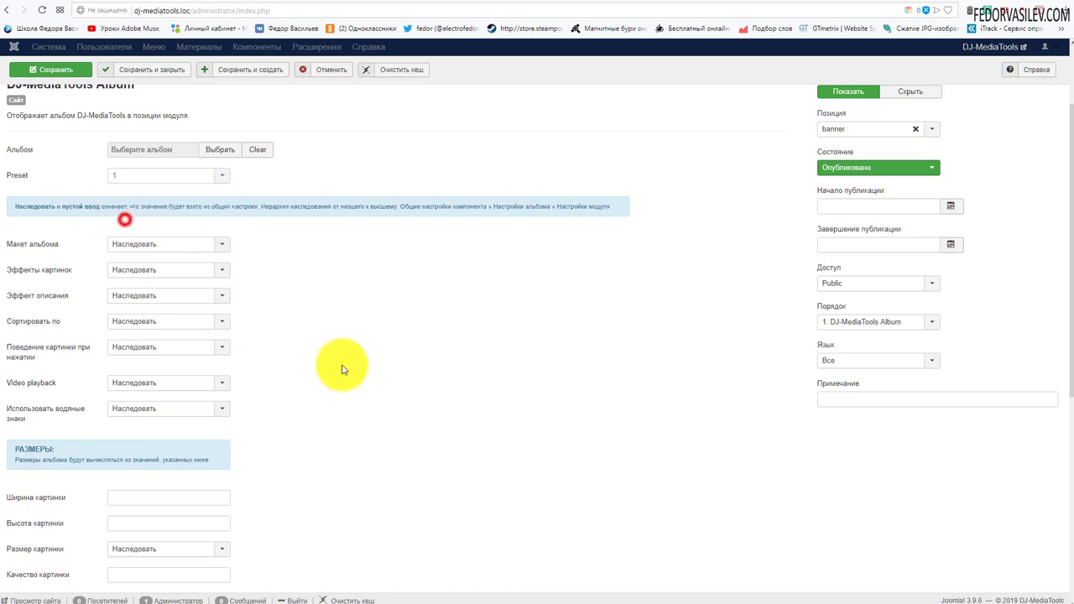
# - Choose "альбом 2" as the album the module displays
pyautogui.click(220, 149)
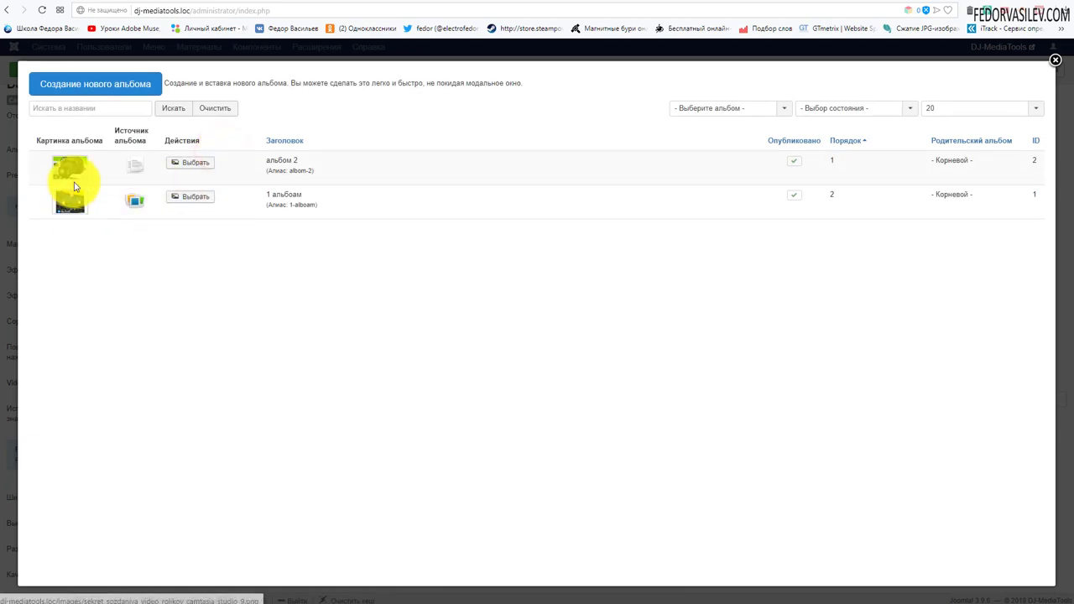
pyautogui.click(179, 163)
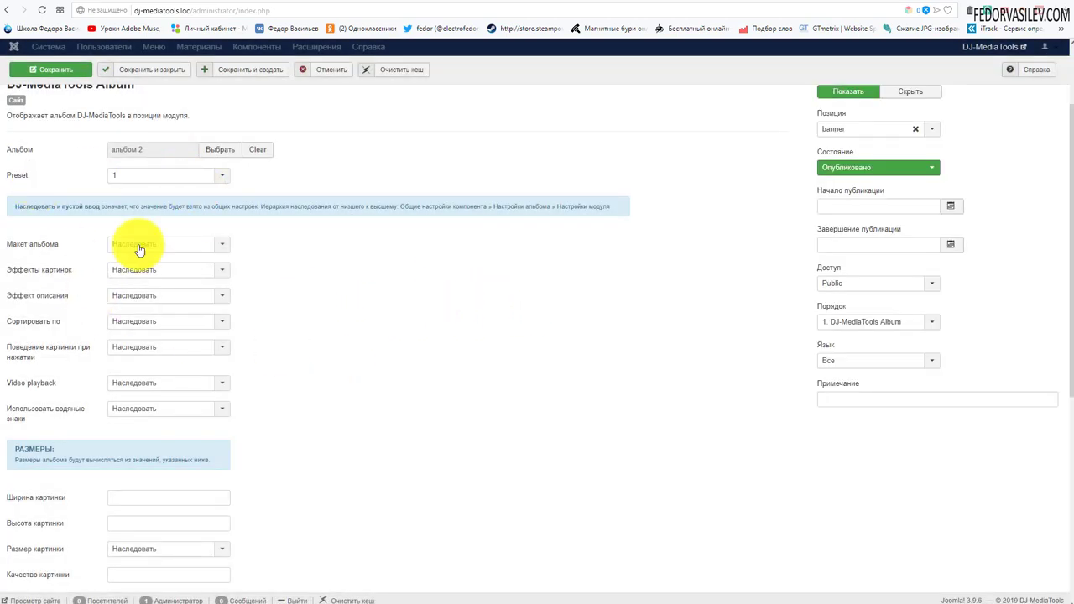
# - Give the album module the title "111" and save it
pyautogui.scroll(2, 62, 168)
pyautogui.click(70, 133)
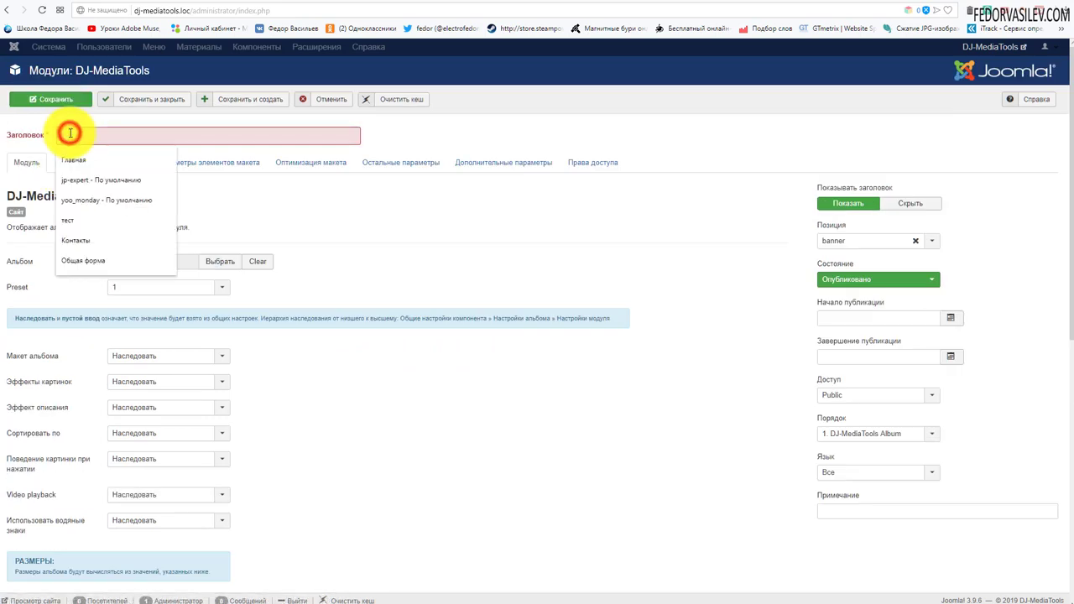
pyautogui.write('111')
pyautogui.click(72, 103)
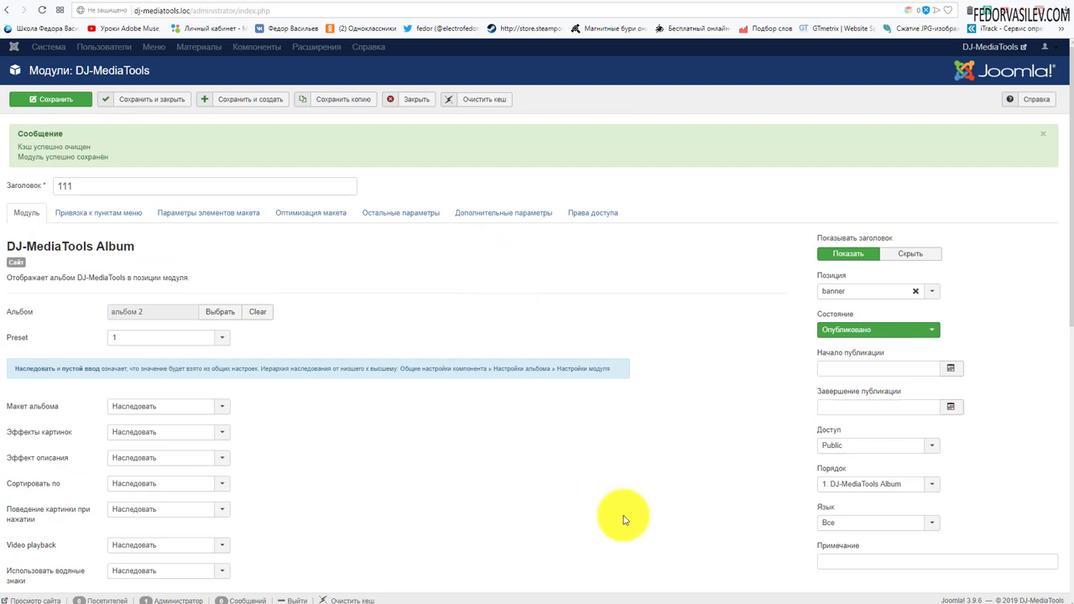
# - Review the saved module's parameters, reload the site's front page and examine how the album displays with preset 1
pyautogui.scroll(-2, 228, 492)
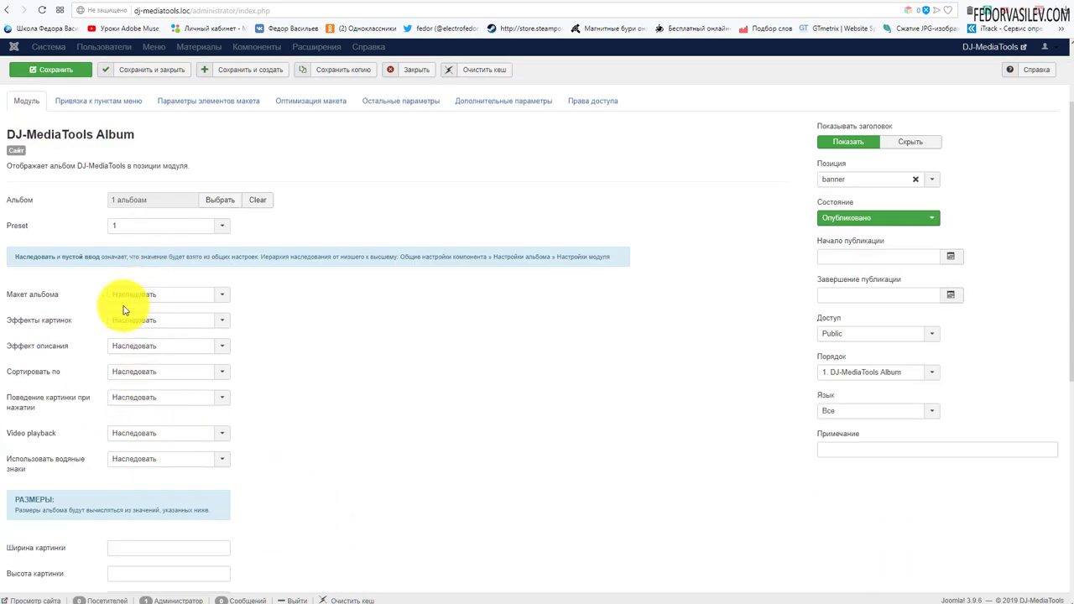
pyautogui.scroll(-5, 125, 305)
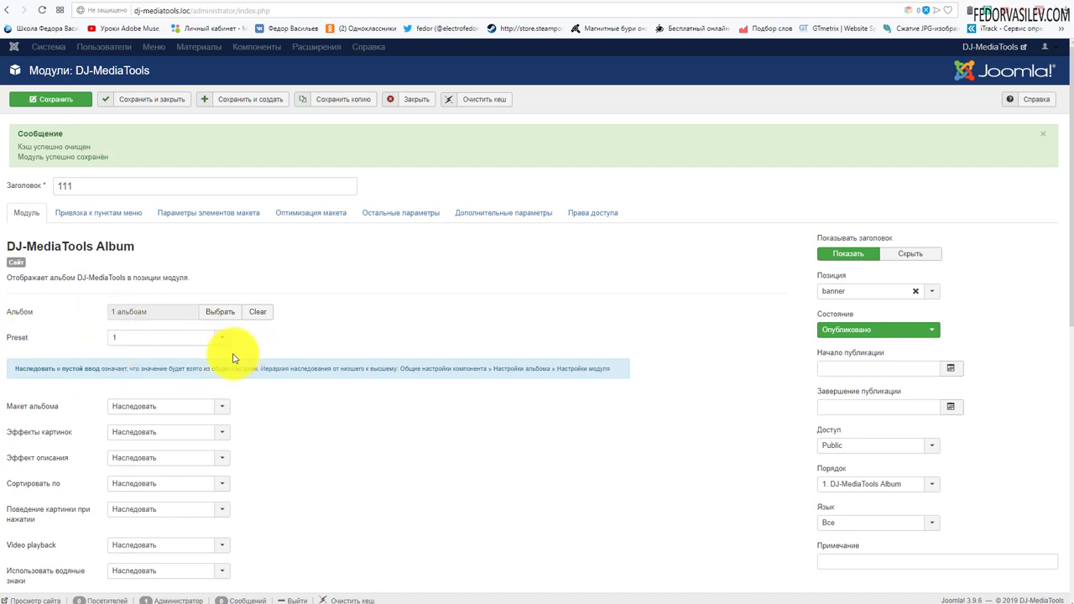
pyautogui.hotkey('ctrl', 'Tab')
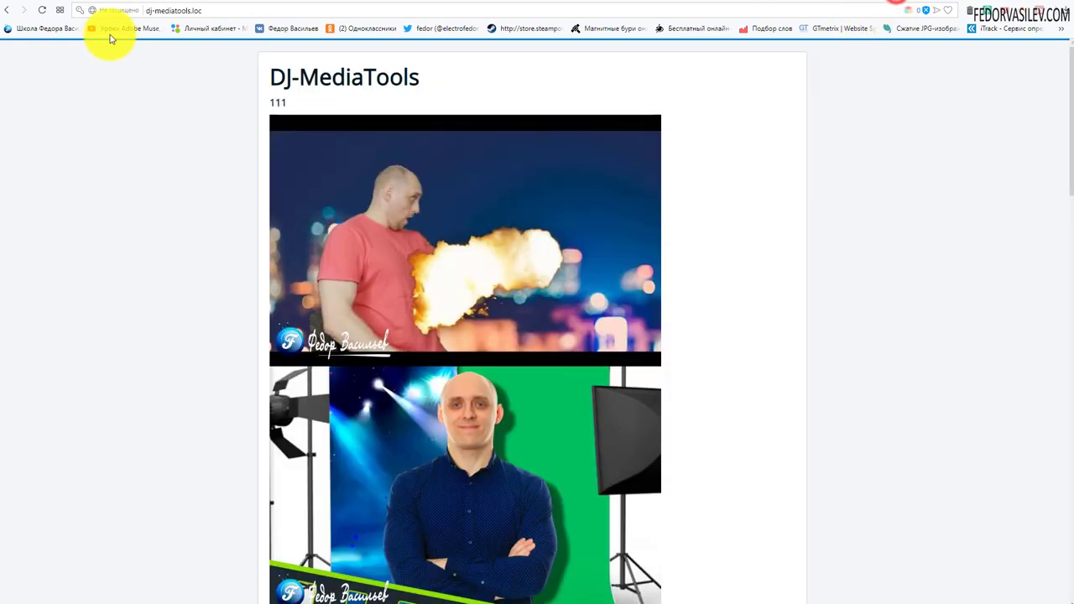
pyautogui.click(41, 10)
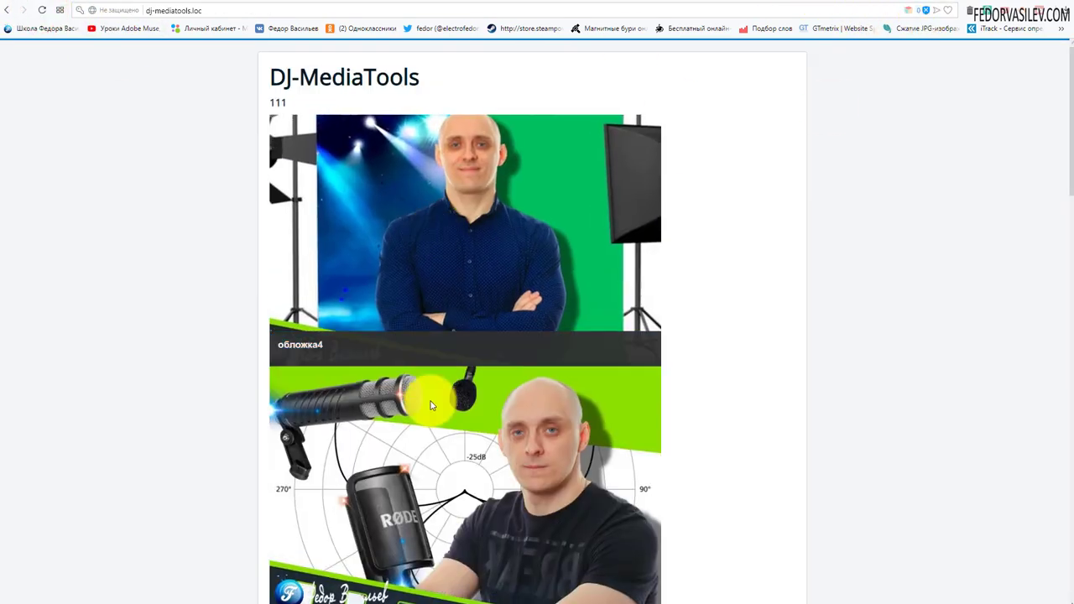
pyautogui.scroll(-5, 431, 353)
pyautogui.scroll(-7, 419, 310)
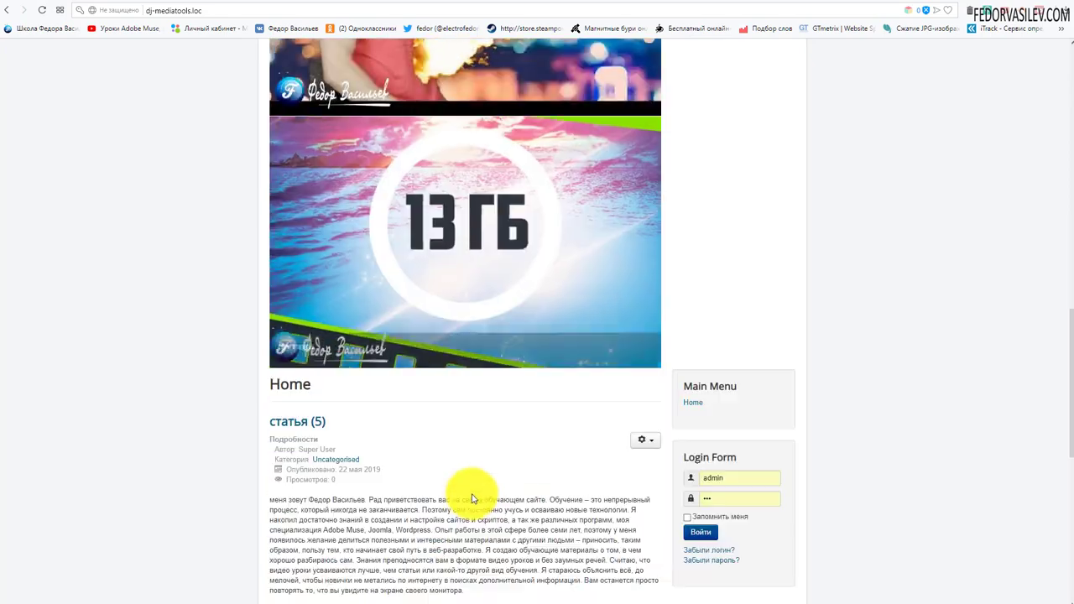
pyautogui.scroll(9, 546, 307)
pyautogui.scroll(2, 687, 183)
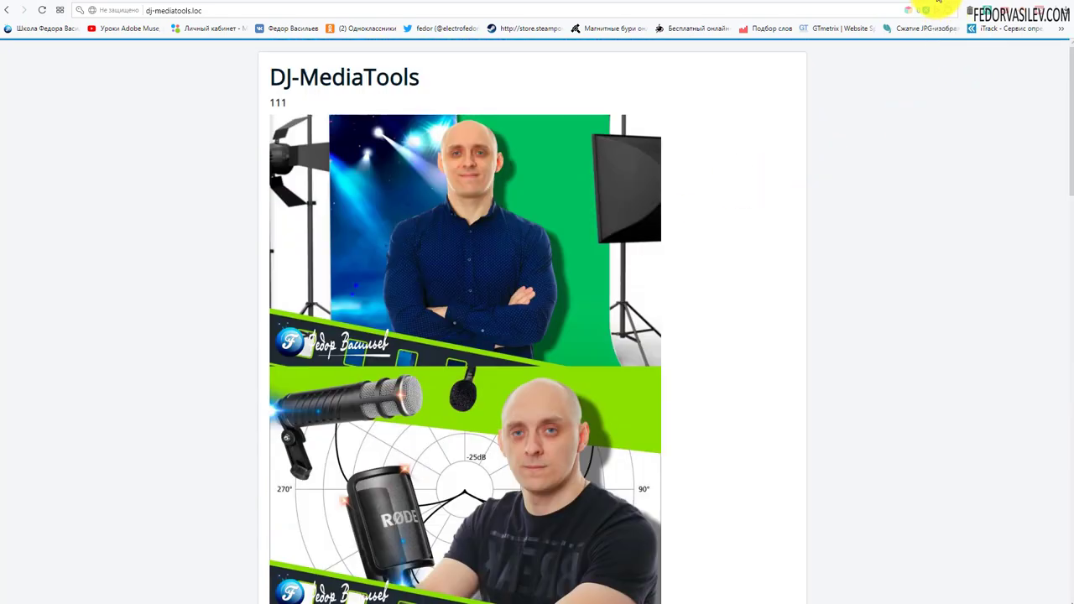
# - Switch the album module's preset to "2" and save the module
pyautogui.hotkey('ctrl', 'Tab')
pyautogui.click(210, 337)
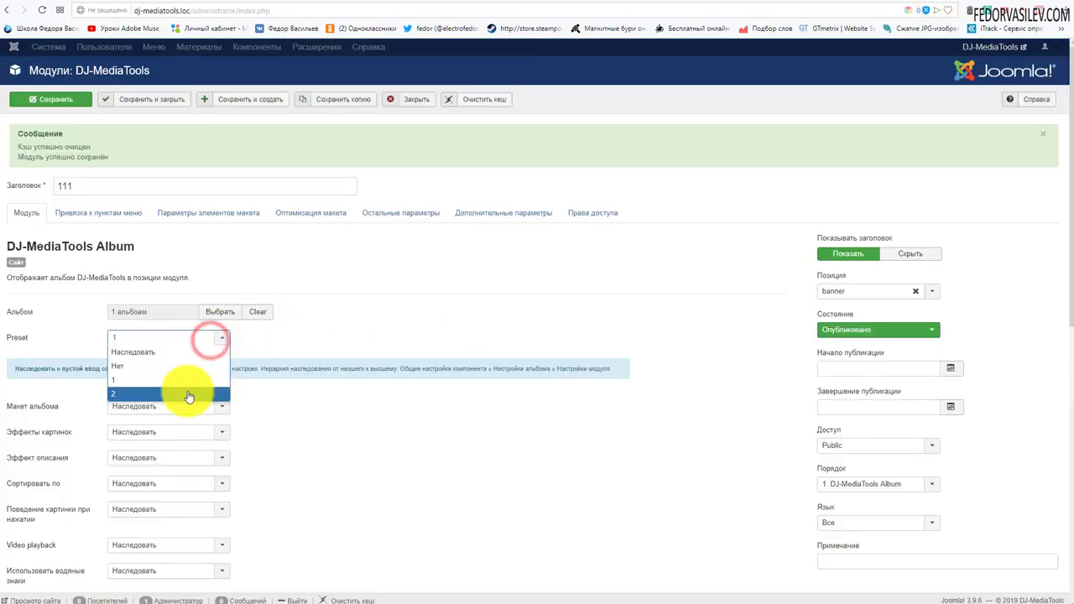
pyautogui.click(188, 394)
pyautogui.click(52, 99)
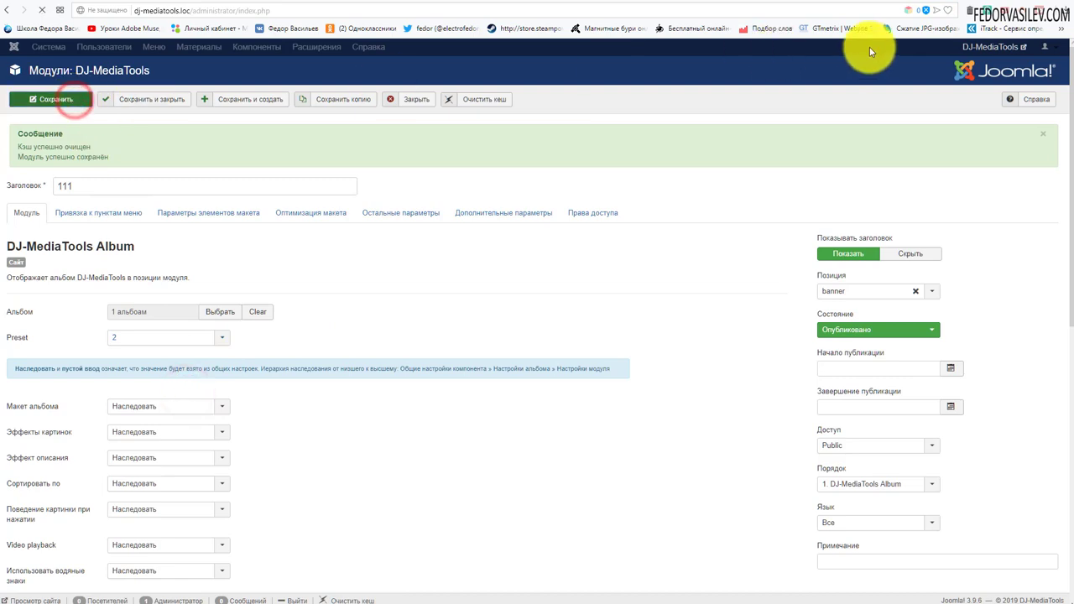
# - Reload the site's front page and go through the album's slides 1 to 5 to examine the slideshow with preset 2
pyautogui.hotkey('ctrl', 'Tab')
pyautogui.click(39, 12)
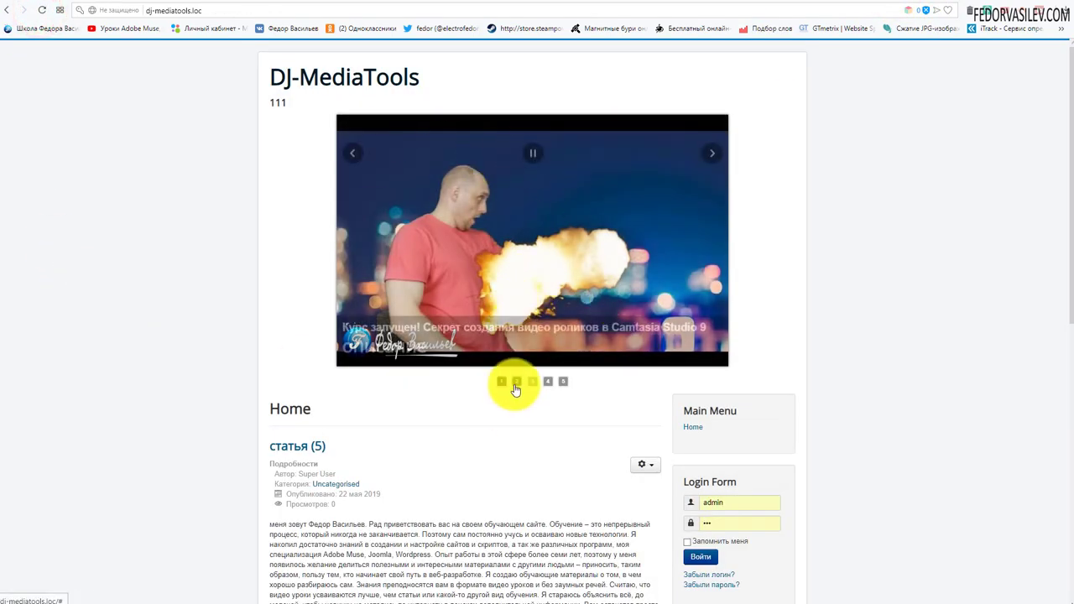
pyautogui.click(515, 384)
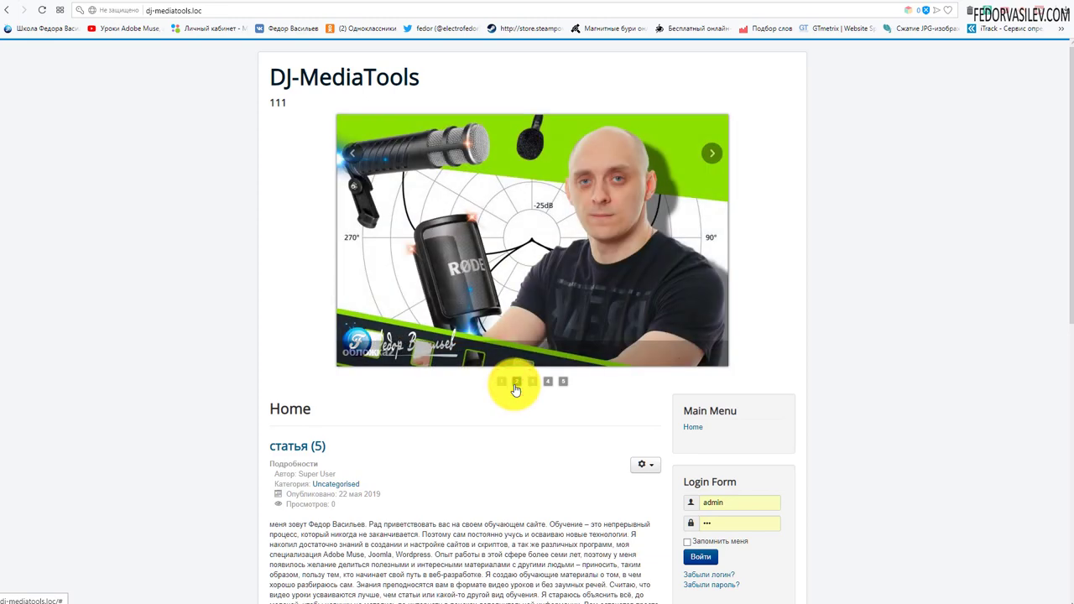
pyautogui.click(503, 382)
pyautogui.click(517, 382)
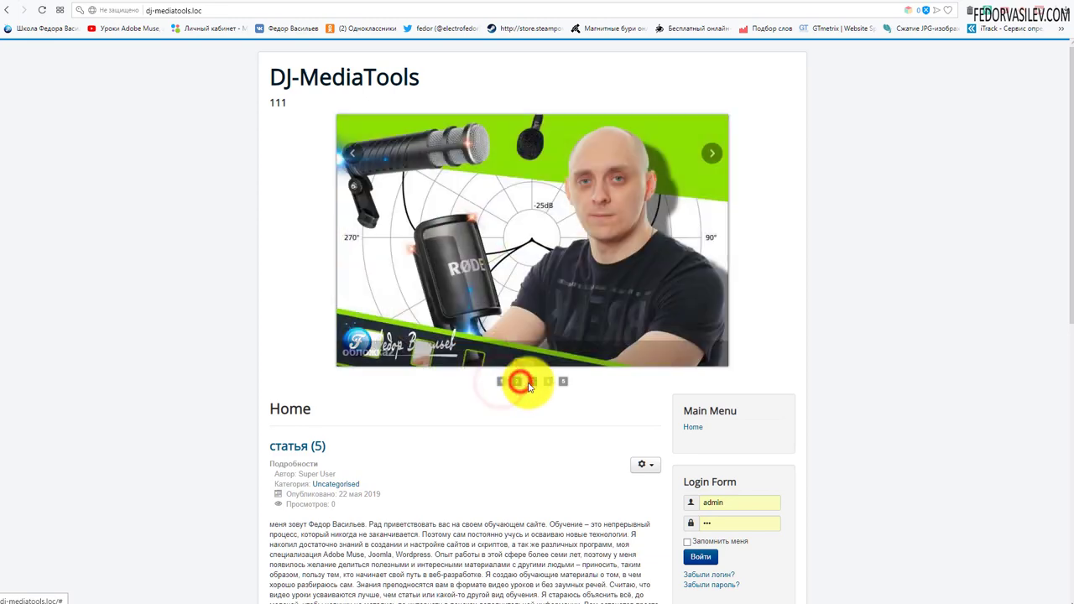
pyautogui.click(531, 382)
pyautogui.click(548, 382)
pyautogui.click(563, 382)
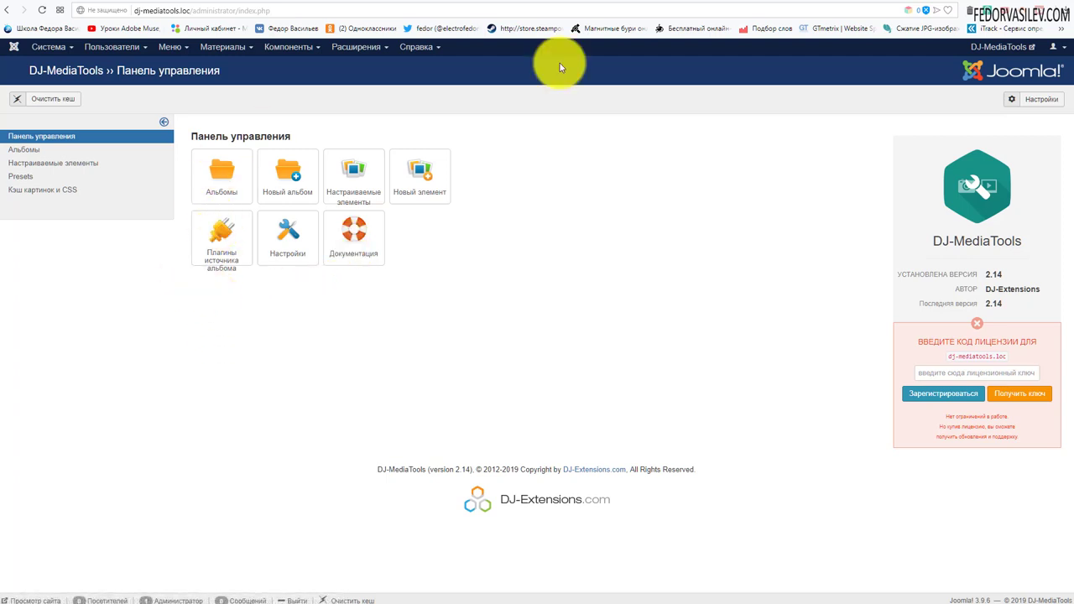
# - Open the list of DJ-MediaTools album source plugins from the component's control panel
pyautogui.click(356, 48)
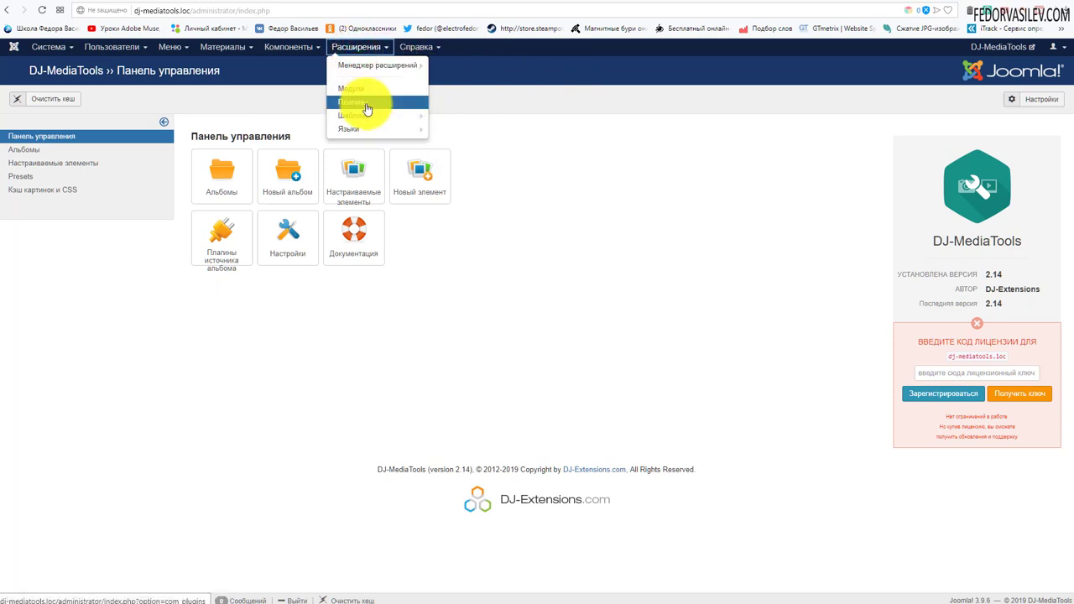
pyautogui.click(592, 115)
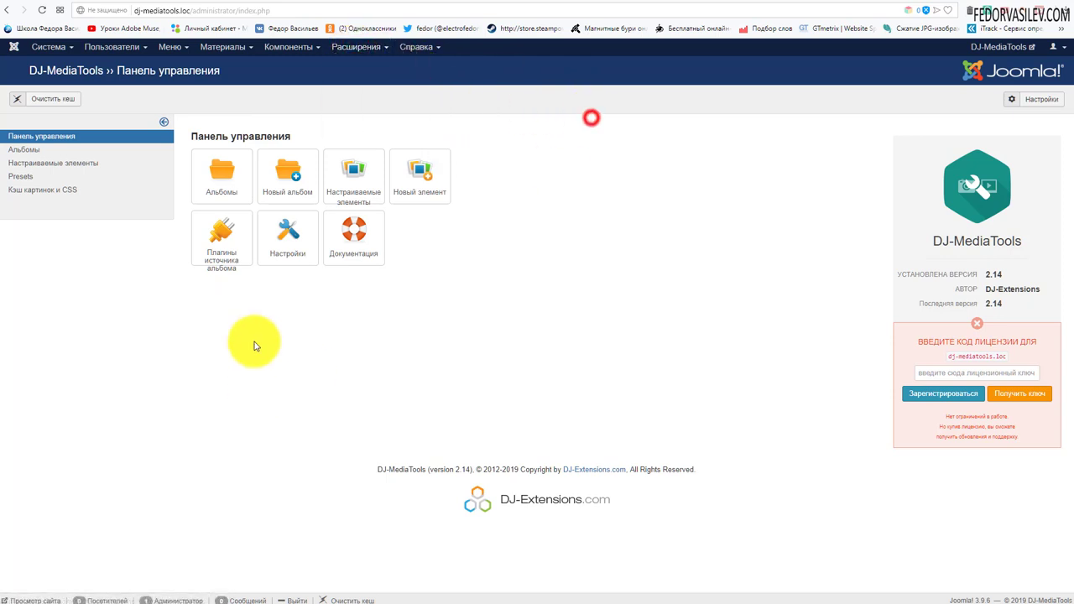
pyautogui.click(208, 250)
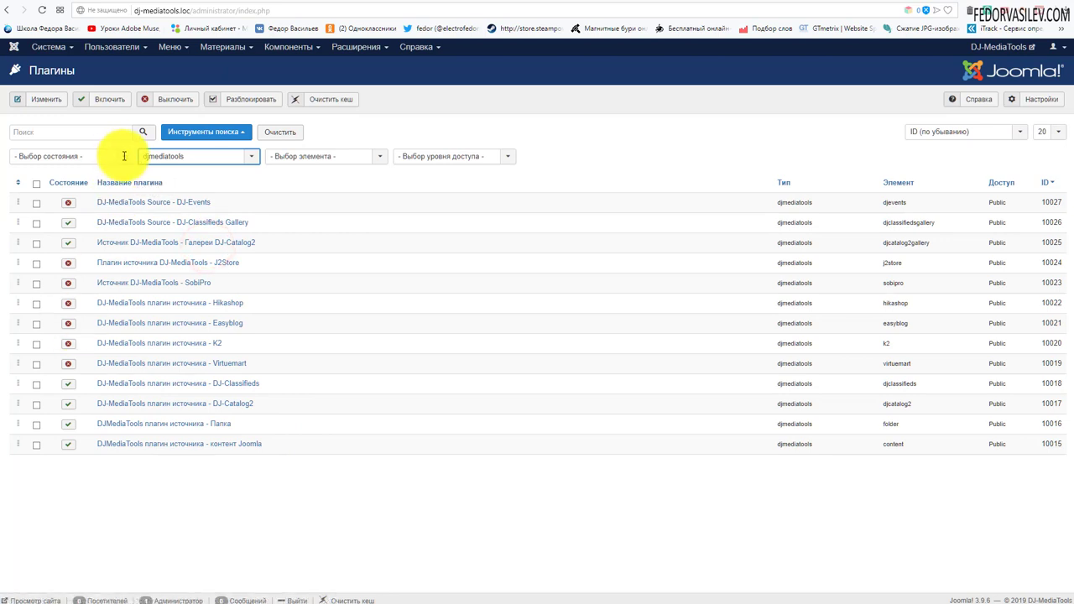